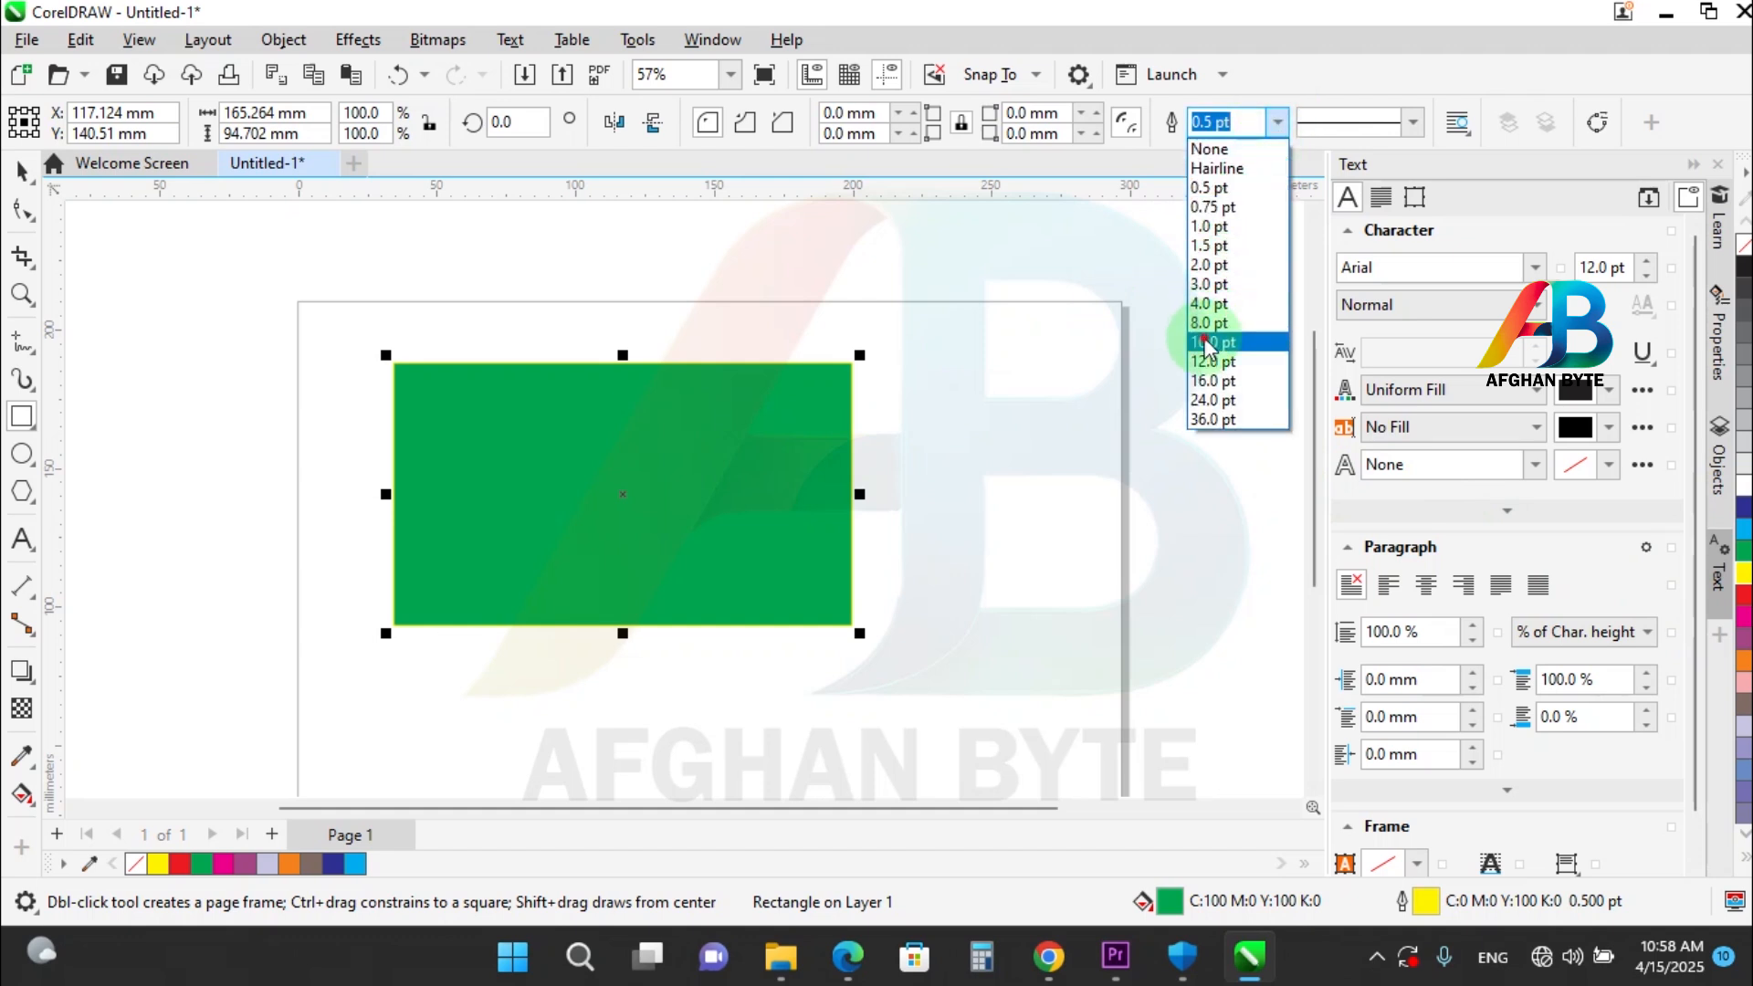
# Set the green rectangle's outline width to 10 pt, and delete the rectangle from the page.
pyautogui.click(1207, 343)
pyautogui.hotkey('ctrl', 'a')
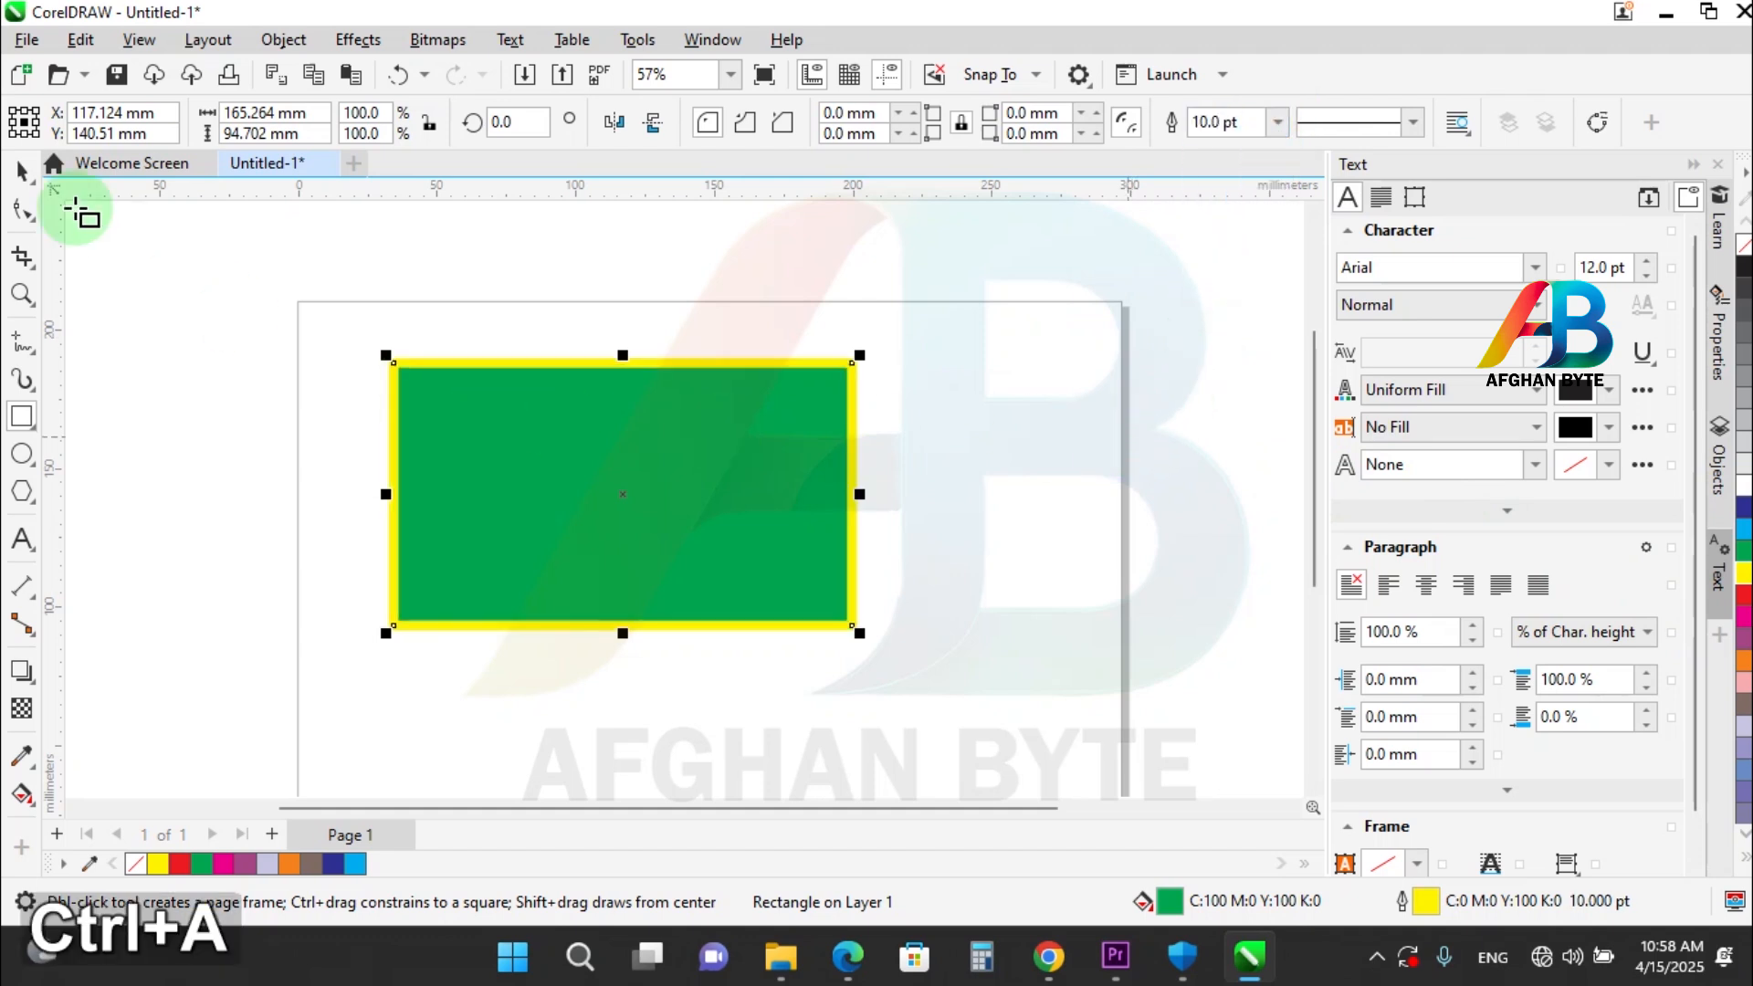
pyautogui.click(23, 171)
pyautogui.click(293, 391)
pyautogui.click(461, 422)
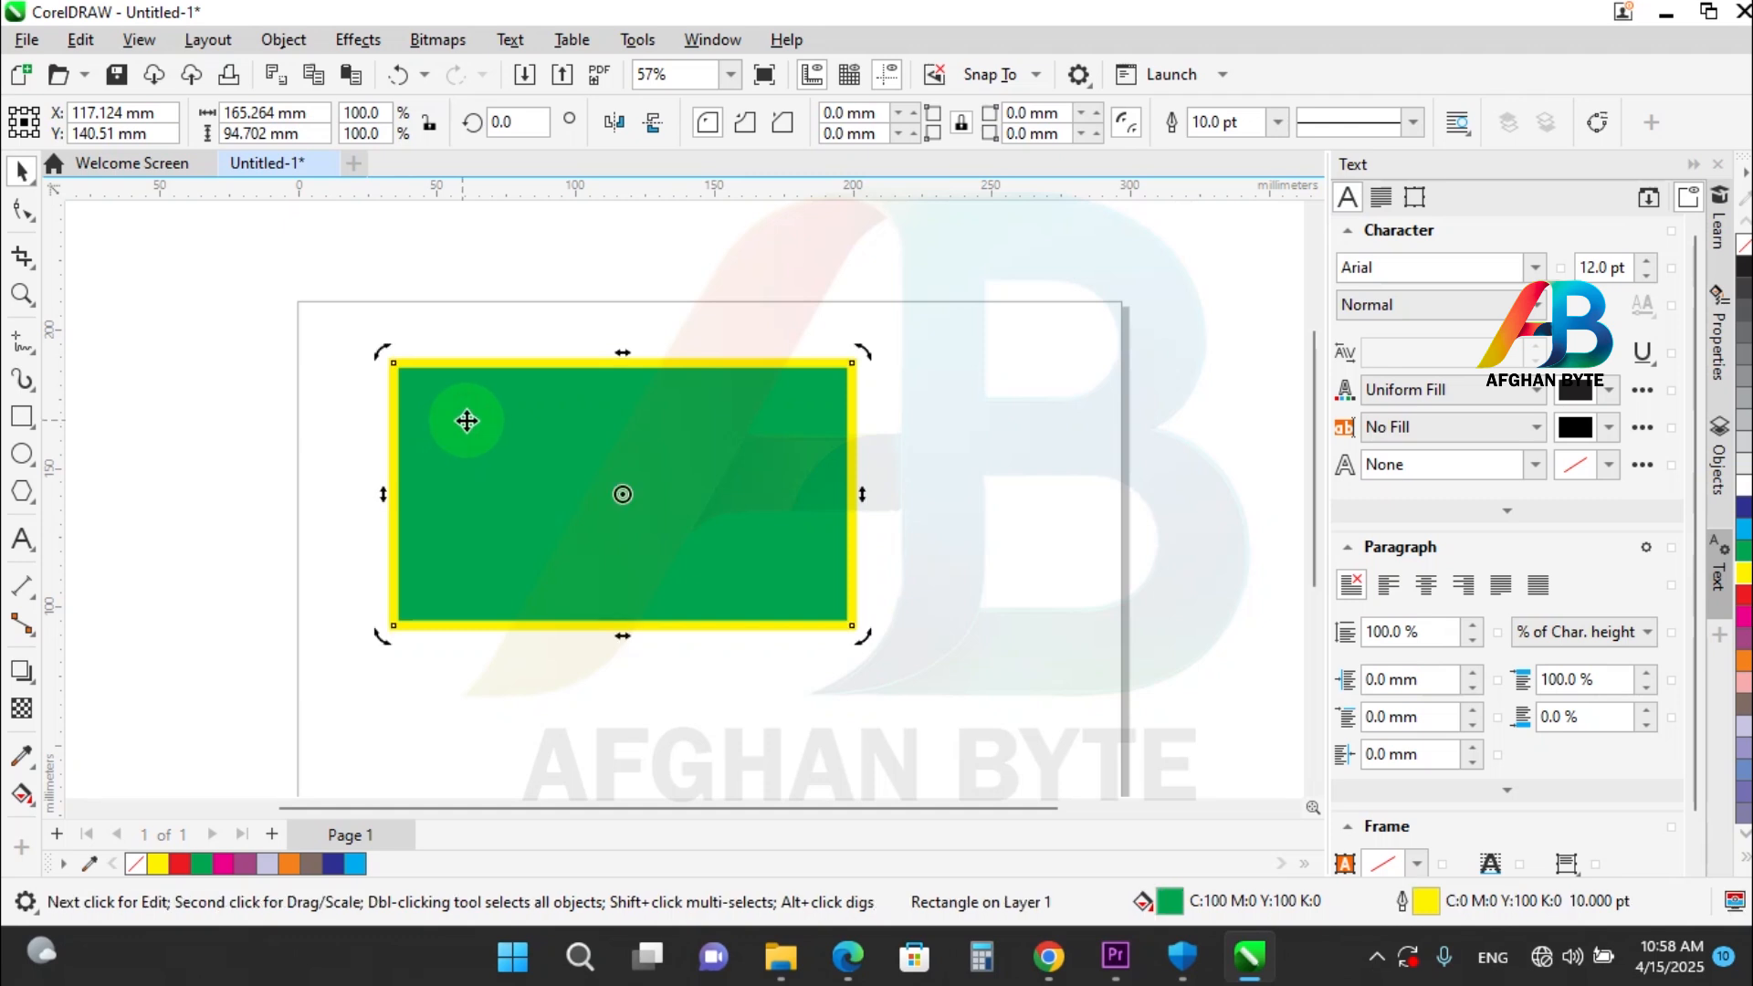
pyautogui.press('Delete')
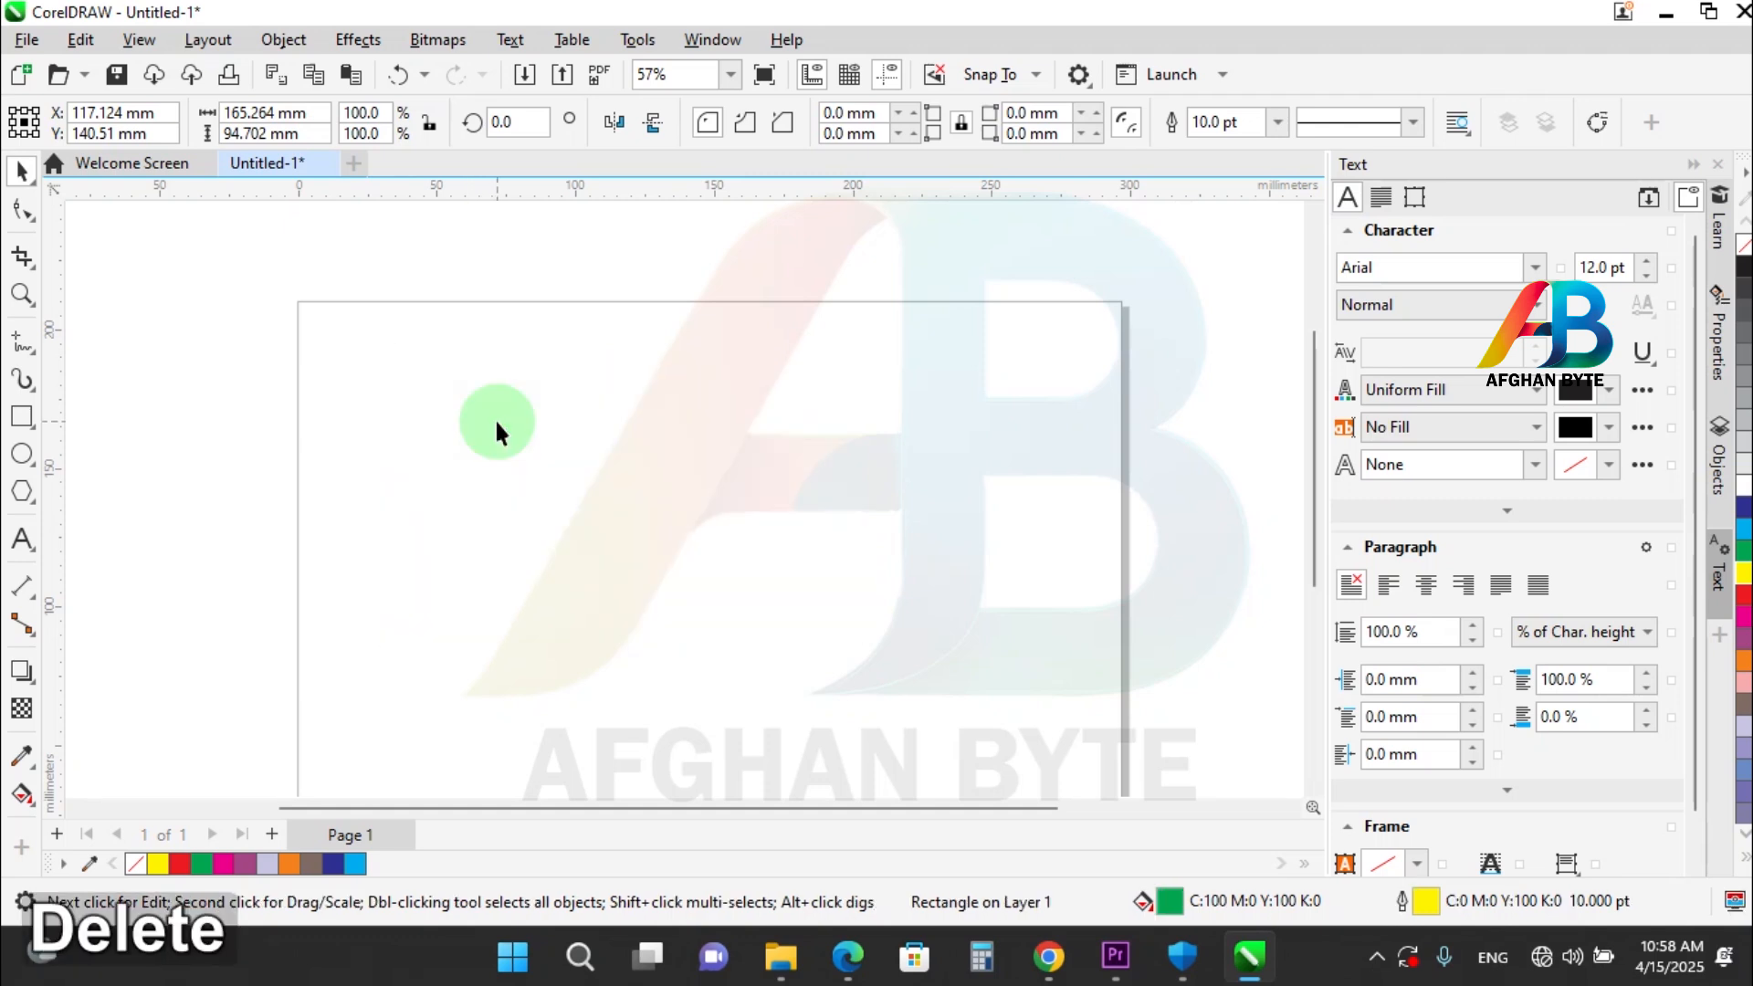
# Draw five separate rectangles spread over the page, three in an upper row and two below.
pyautogui.click(23, 418)
pyautogui.moveTo(327, 363); pyautogui.dragTo(490, 496)
pyautogui.moveTo(795, 368); pyautogui.dragTo(647, 499)
pyautogui.moveTo(581, 559); pyautogui.dragTo(422, 688)
pyautogui.moveTo(877, 576); pyautogui.dragTo(721, 720)
pyautogui.moveTo(1032, 375); pyautogui.dragTo(852, 513)
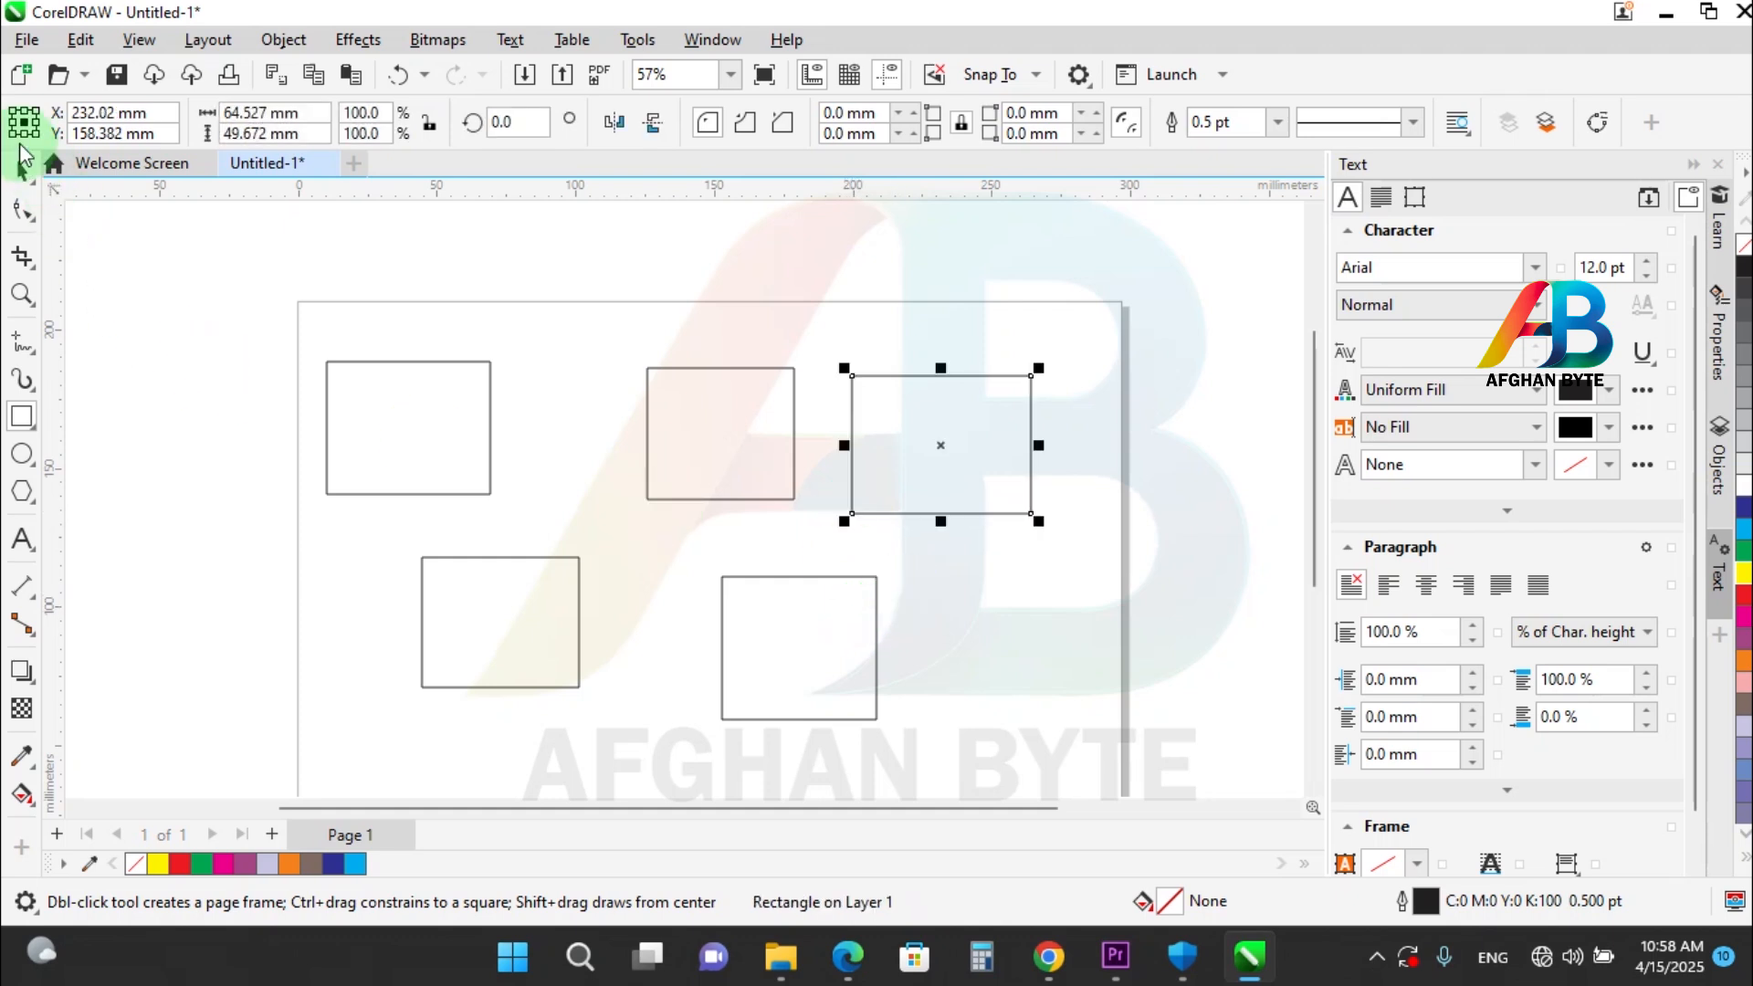
# Move all five rectangles together slightly up and to the right, and fill them with cyan.
pyautogui.click(35, 174)
pyautogui.moveTo(1096, 326); pyautogui.dragTo(303, 736)
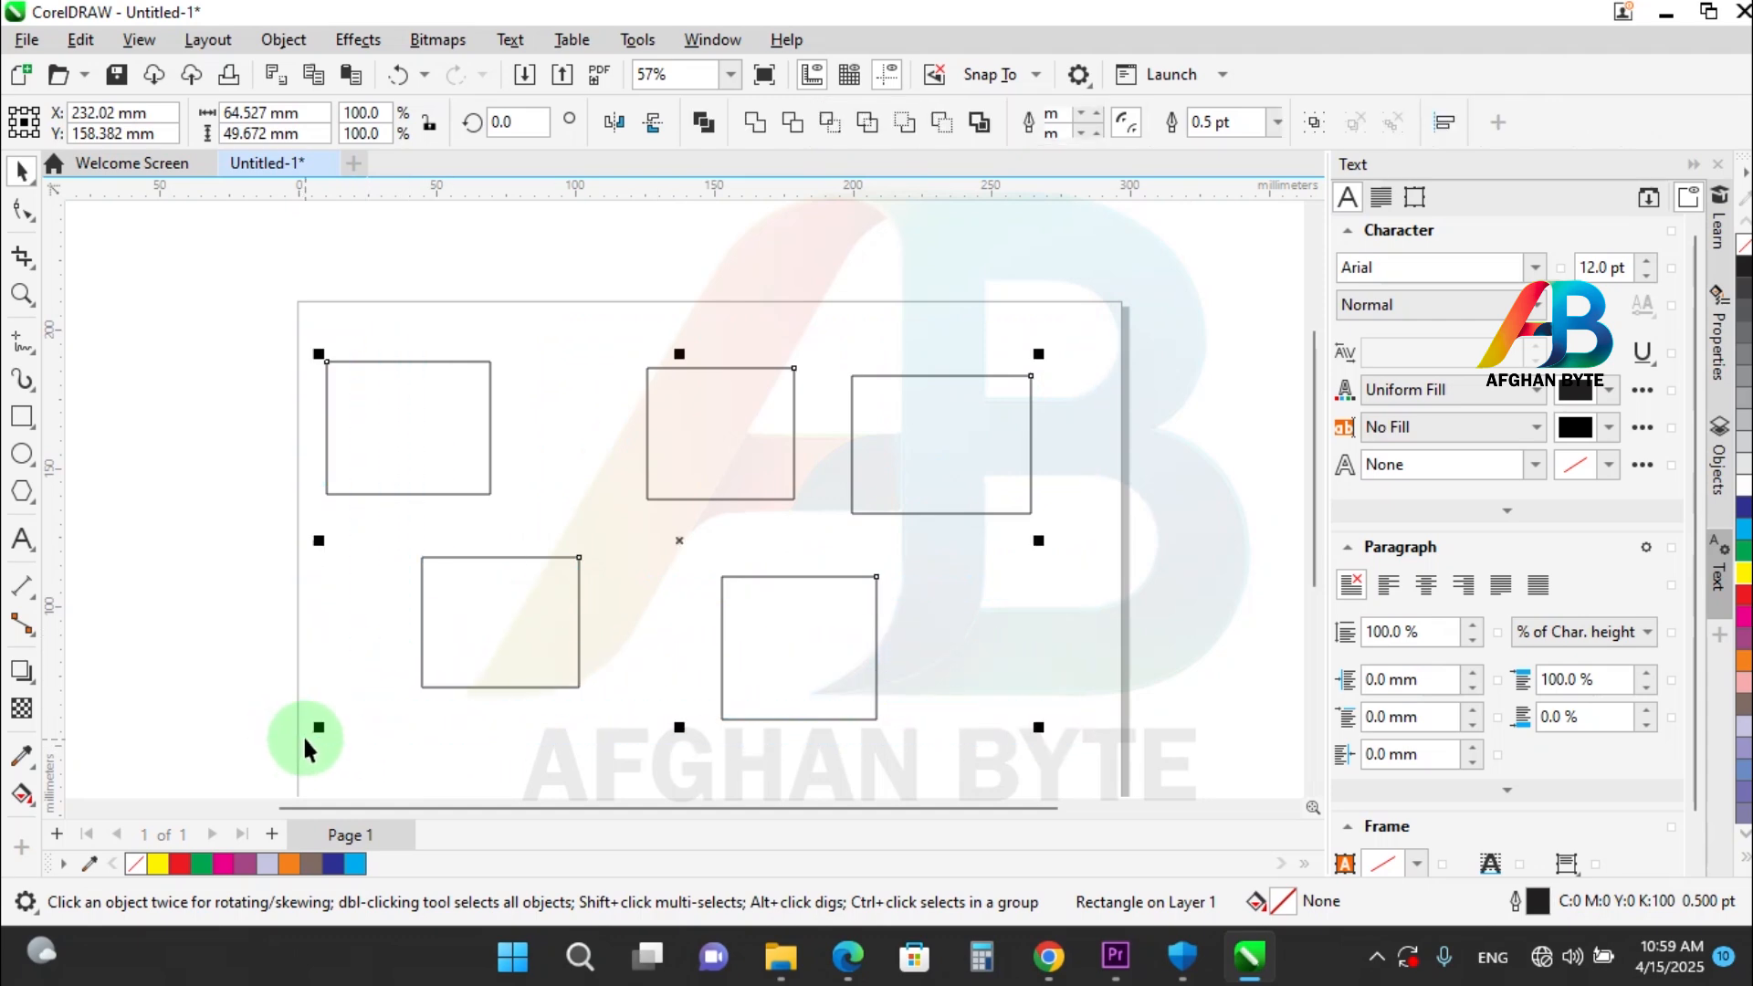
pyautogui.moveTo(489, 605); pyautogui.dragTo(529, 577)
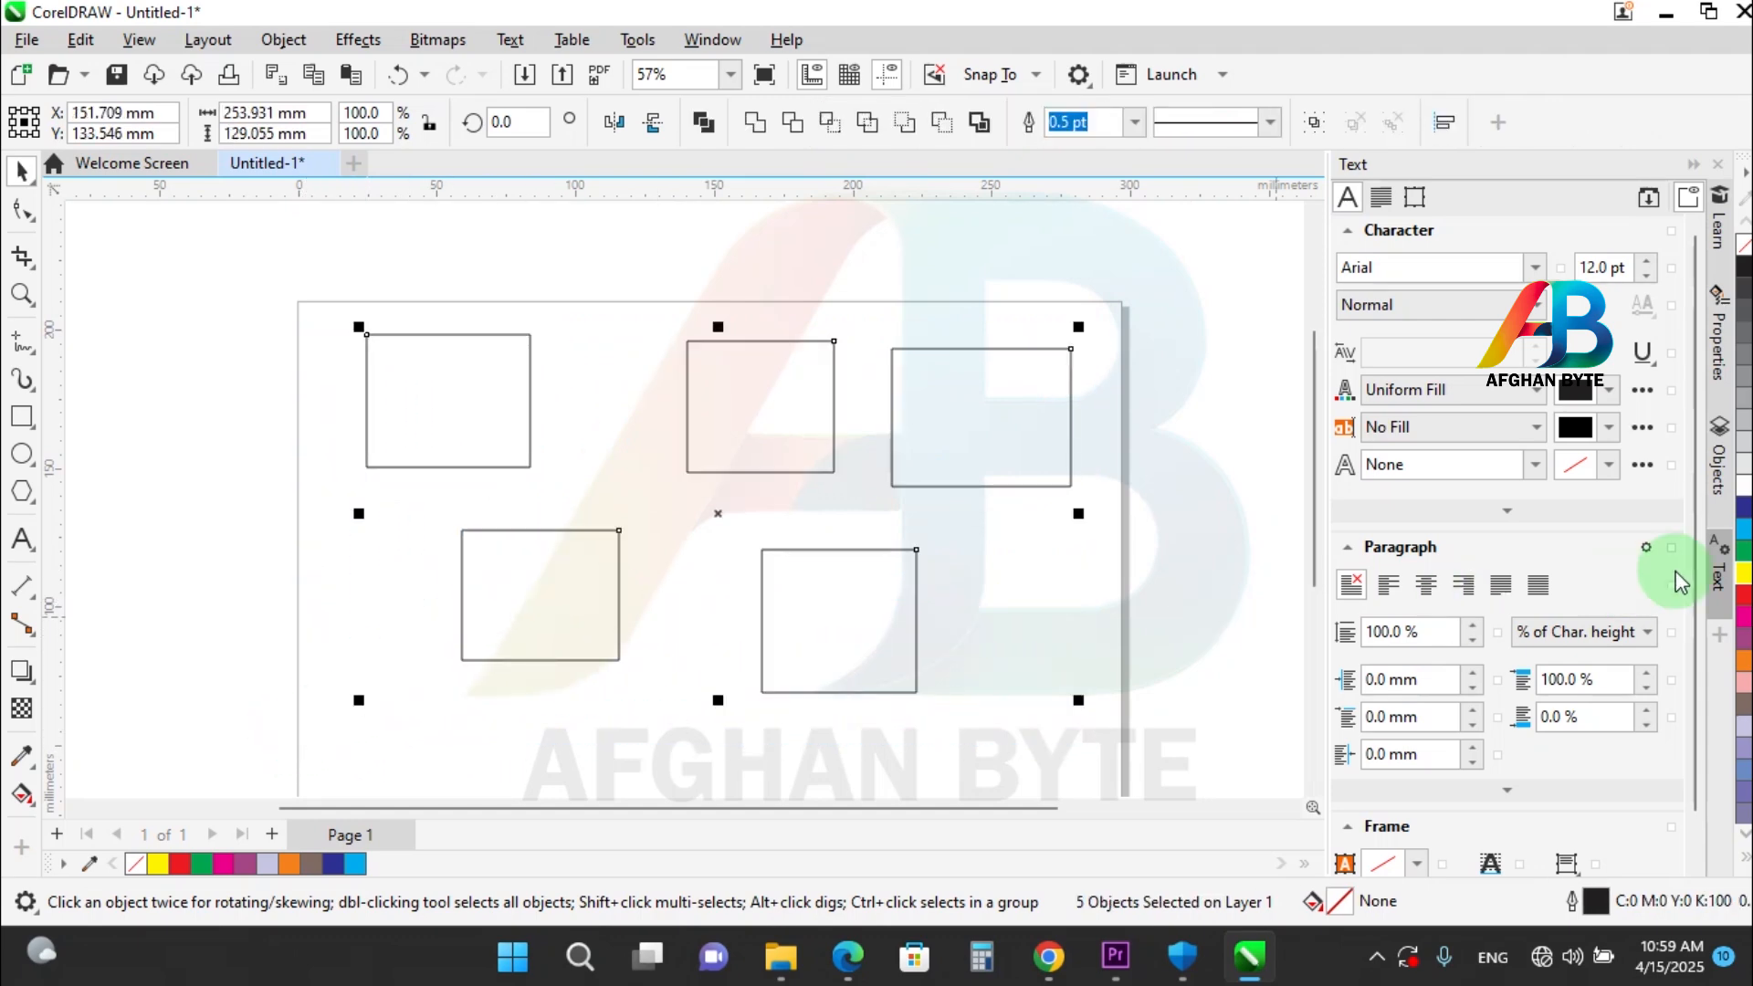
pyautogui.click(1744, 527)
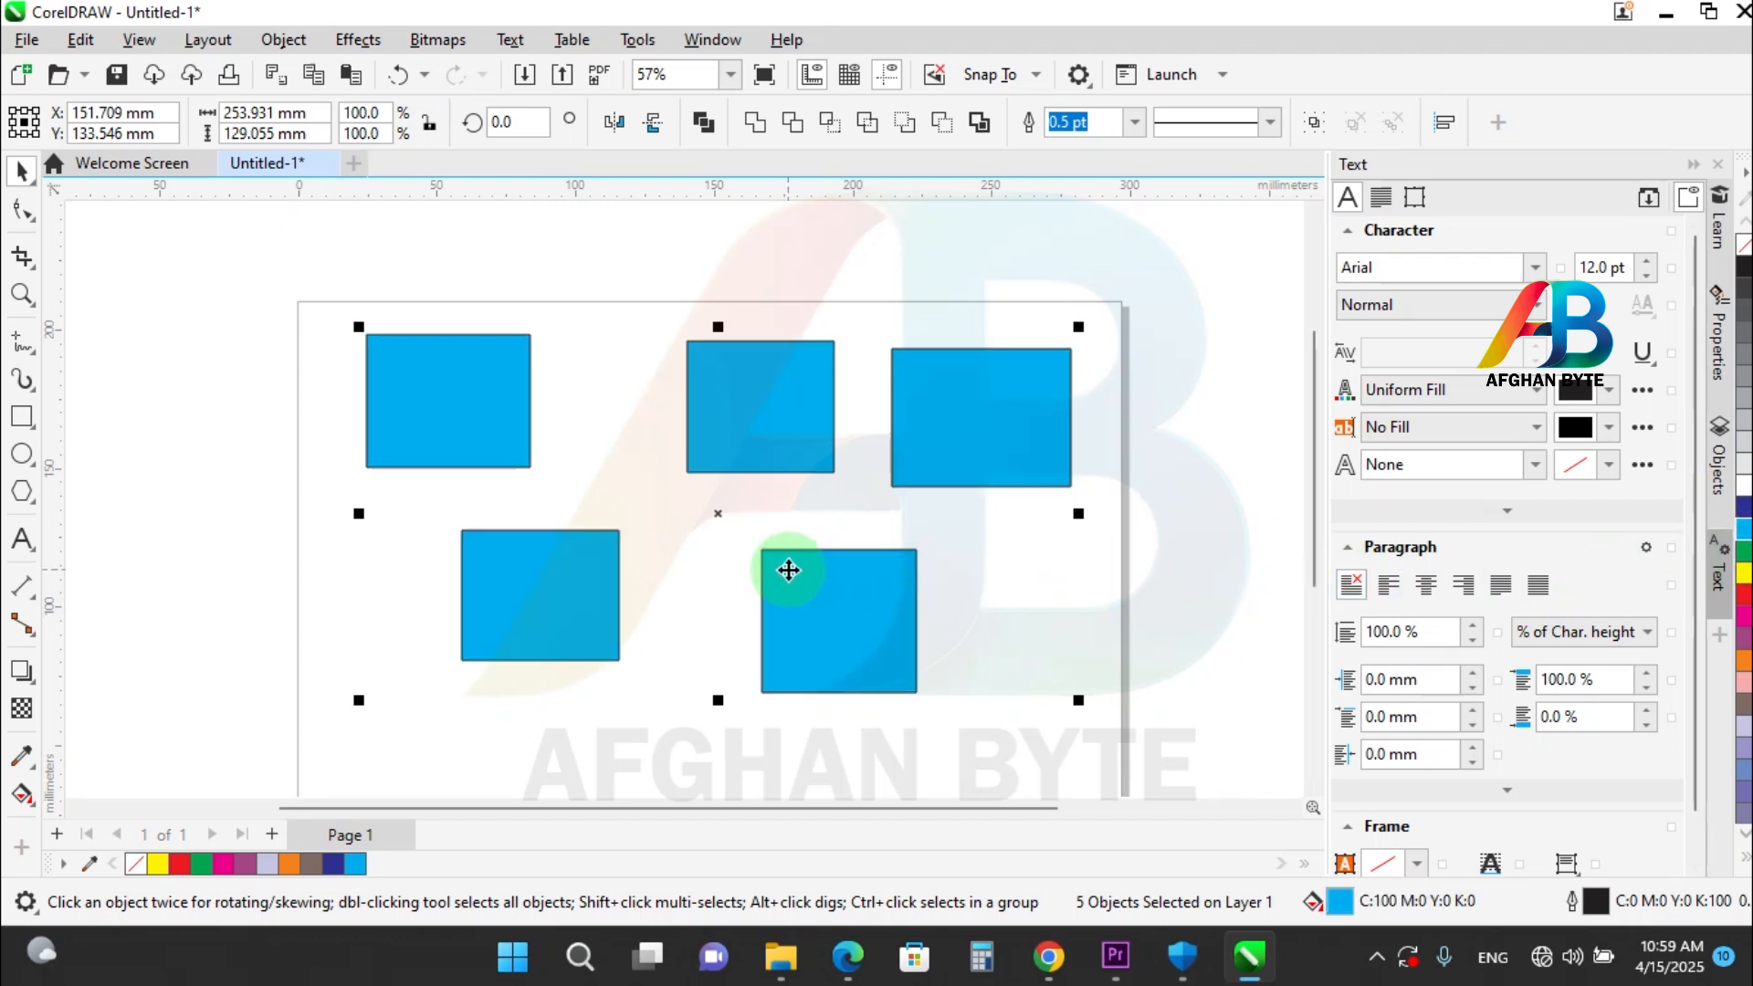
# Reselect the five rectangles, shift them slightly down and to the right, and fill them with yellow.
pyautogui.click(1052, 298)
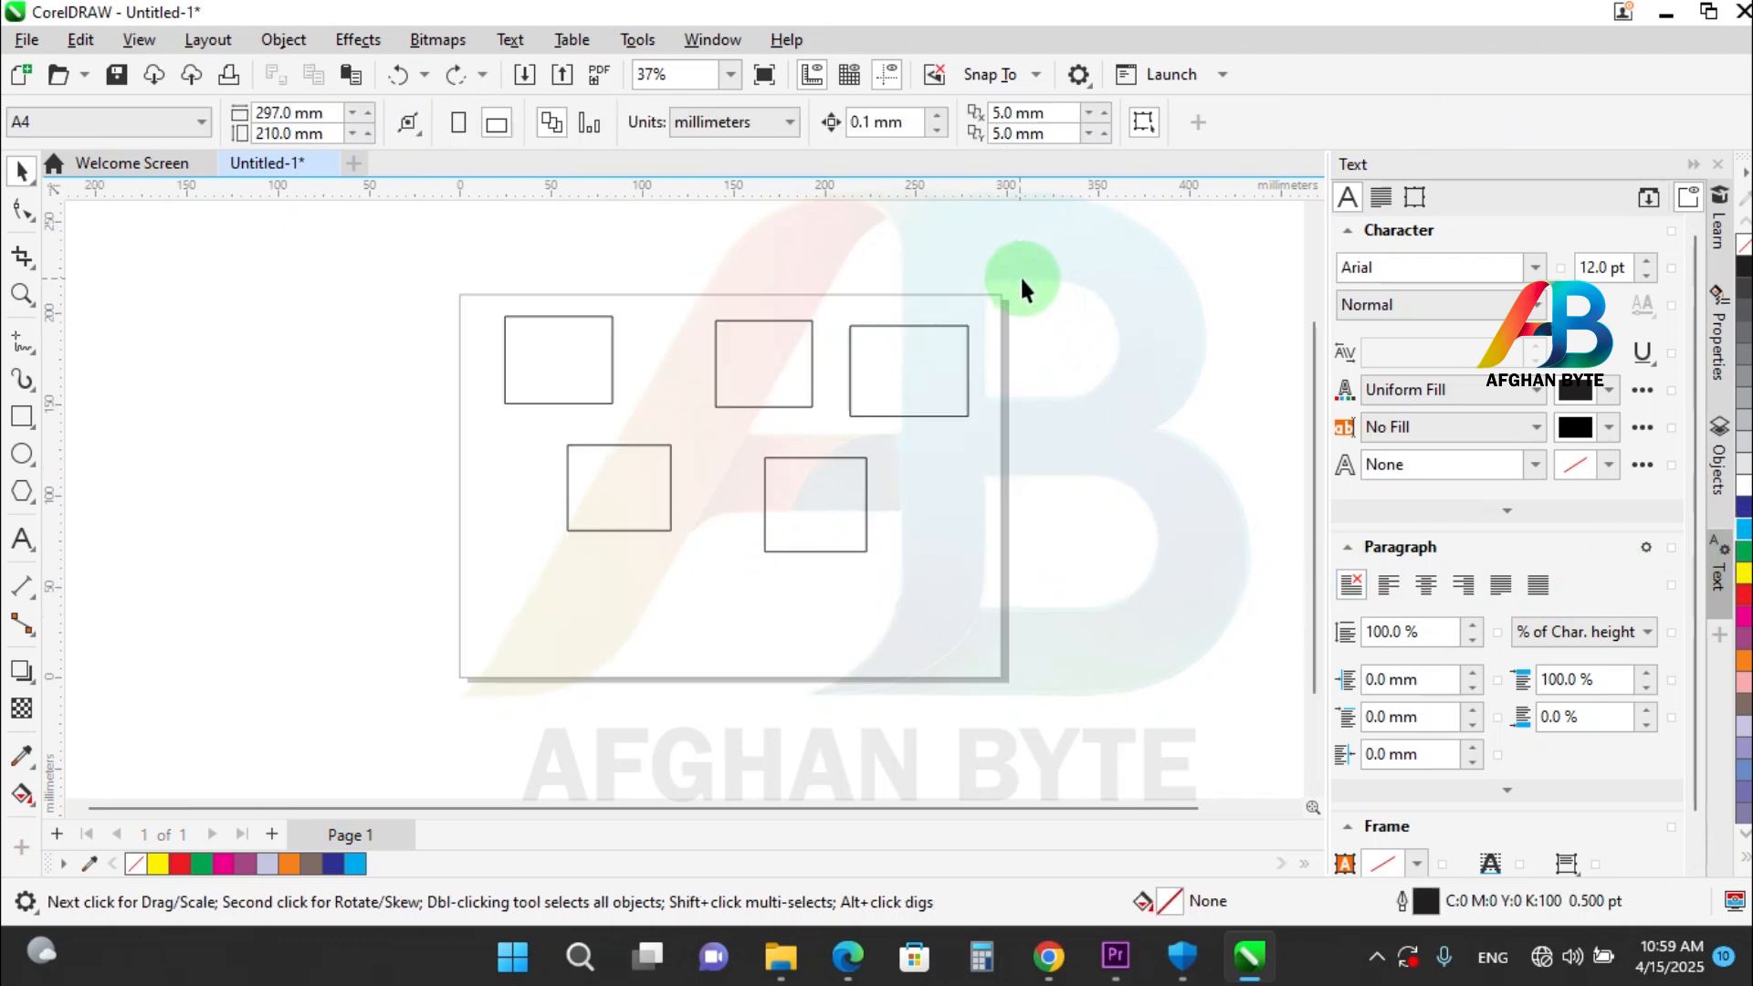
pyautogui.moveTo(1021, 278); pyautogui.dragTo(766, 484)
pyautogui.moveTo(465, 629); pyautogui.dragTo(595, 607)
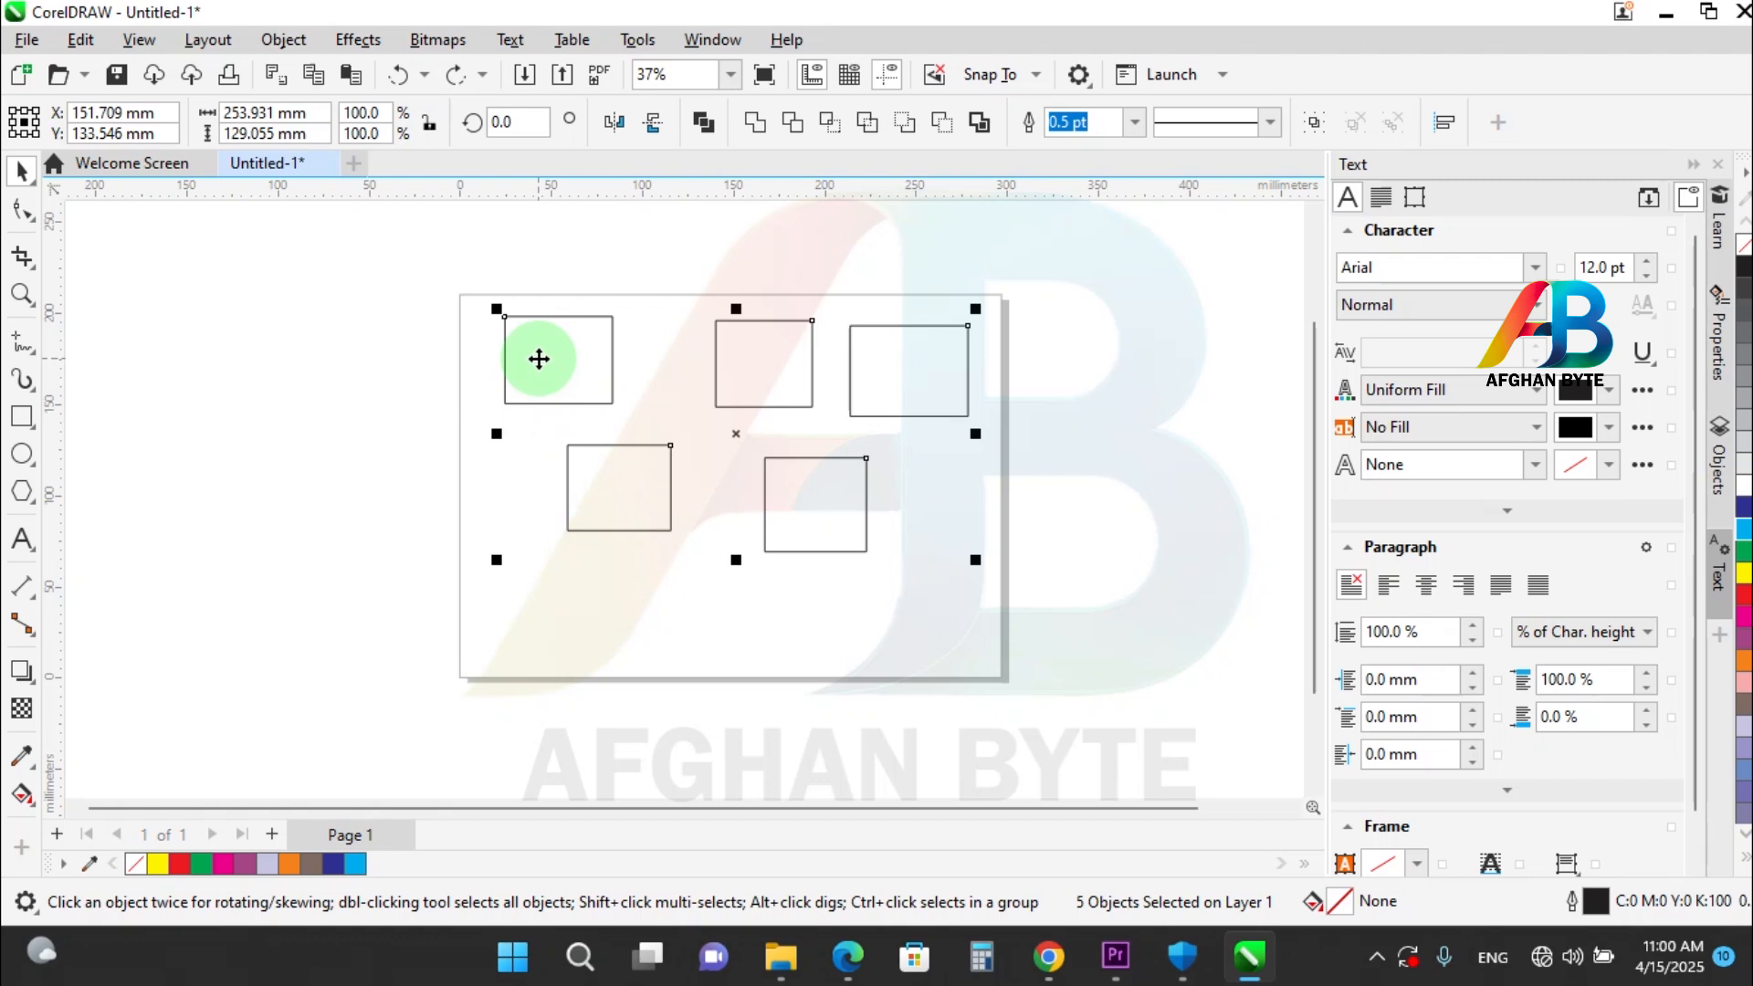
pyautogui.moveTo(539, 359); pyautogui.dragTo(558, 377)
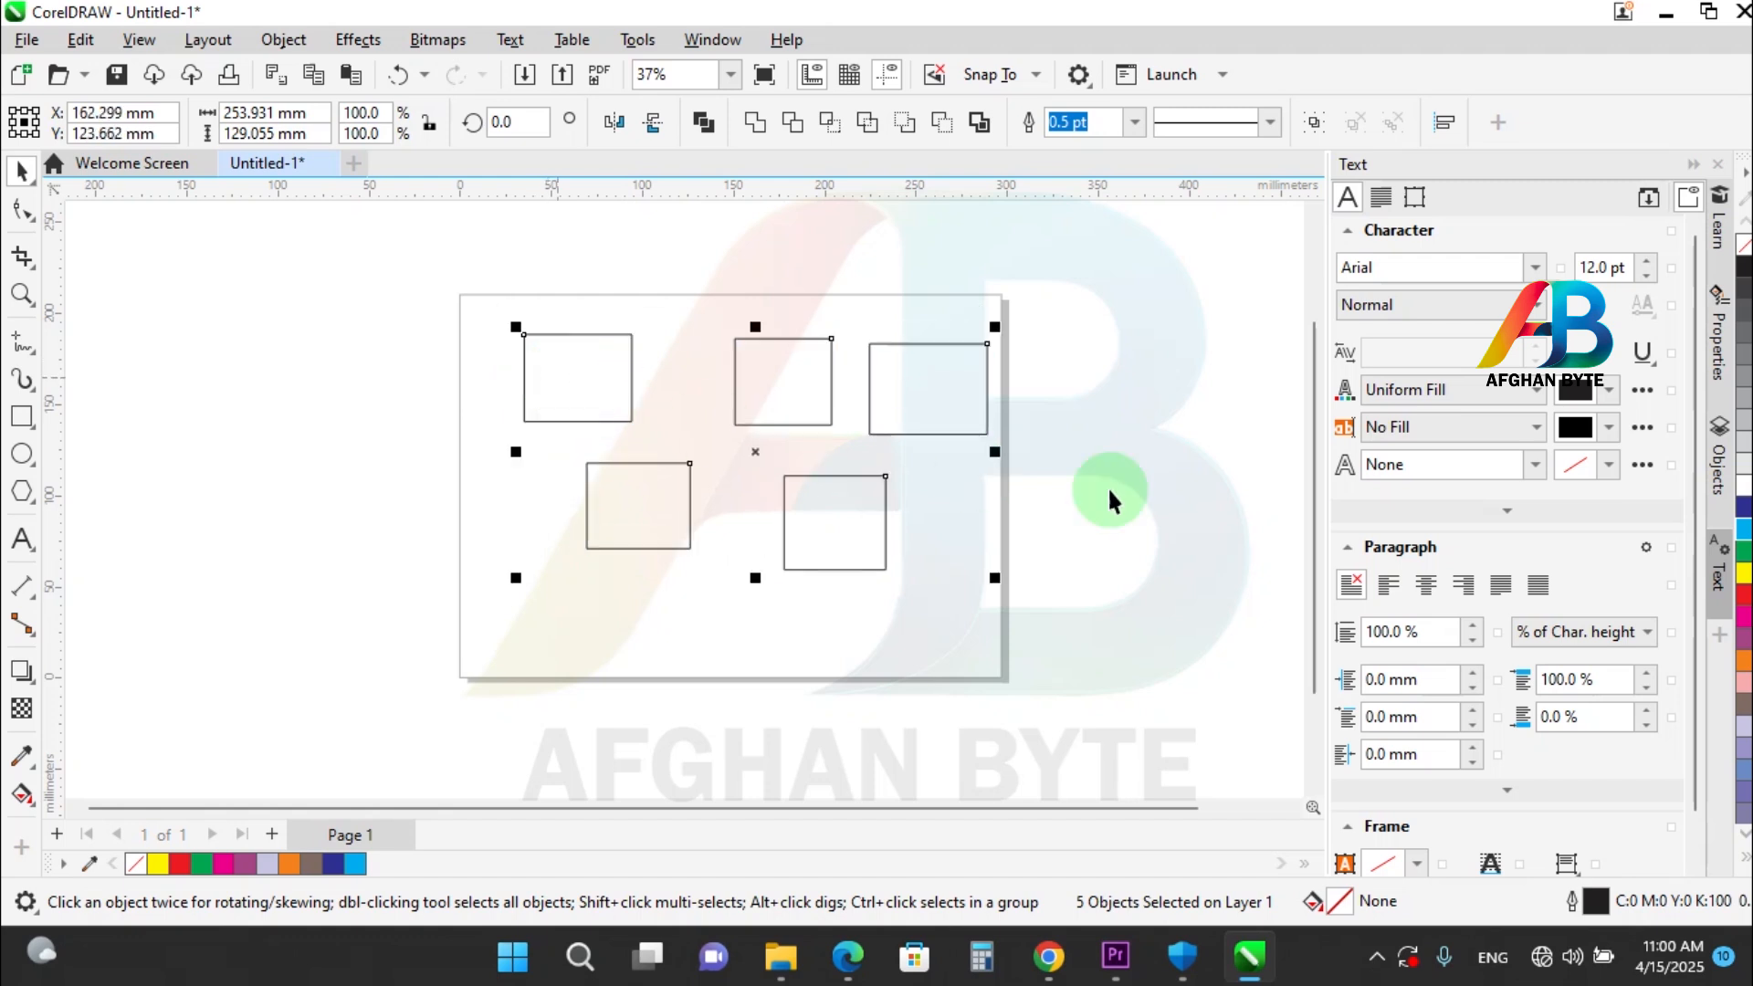
pyautogui.click(1744, 573)
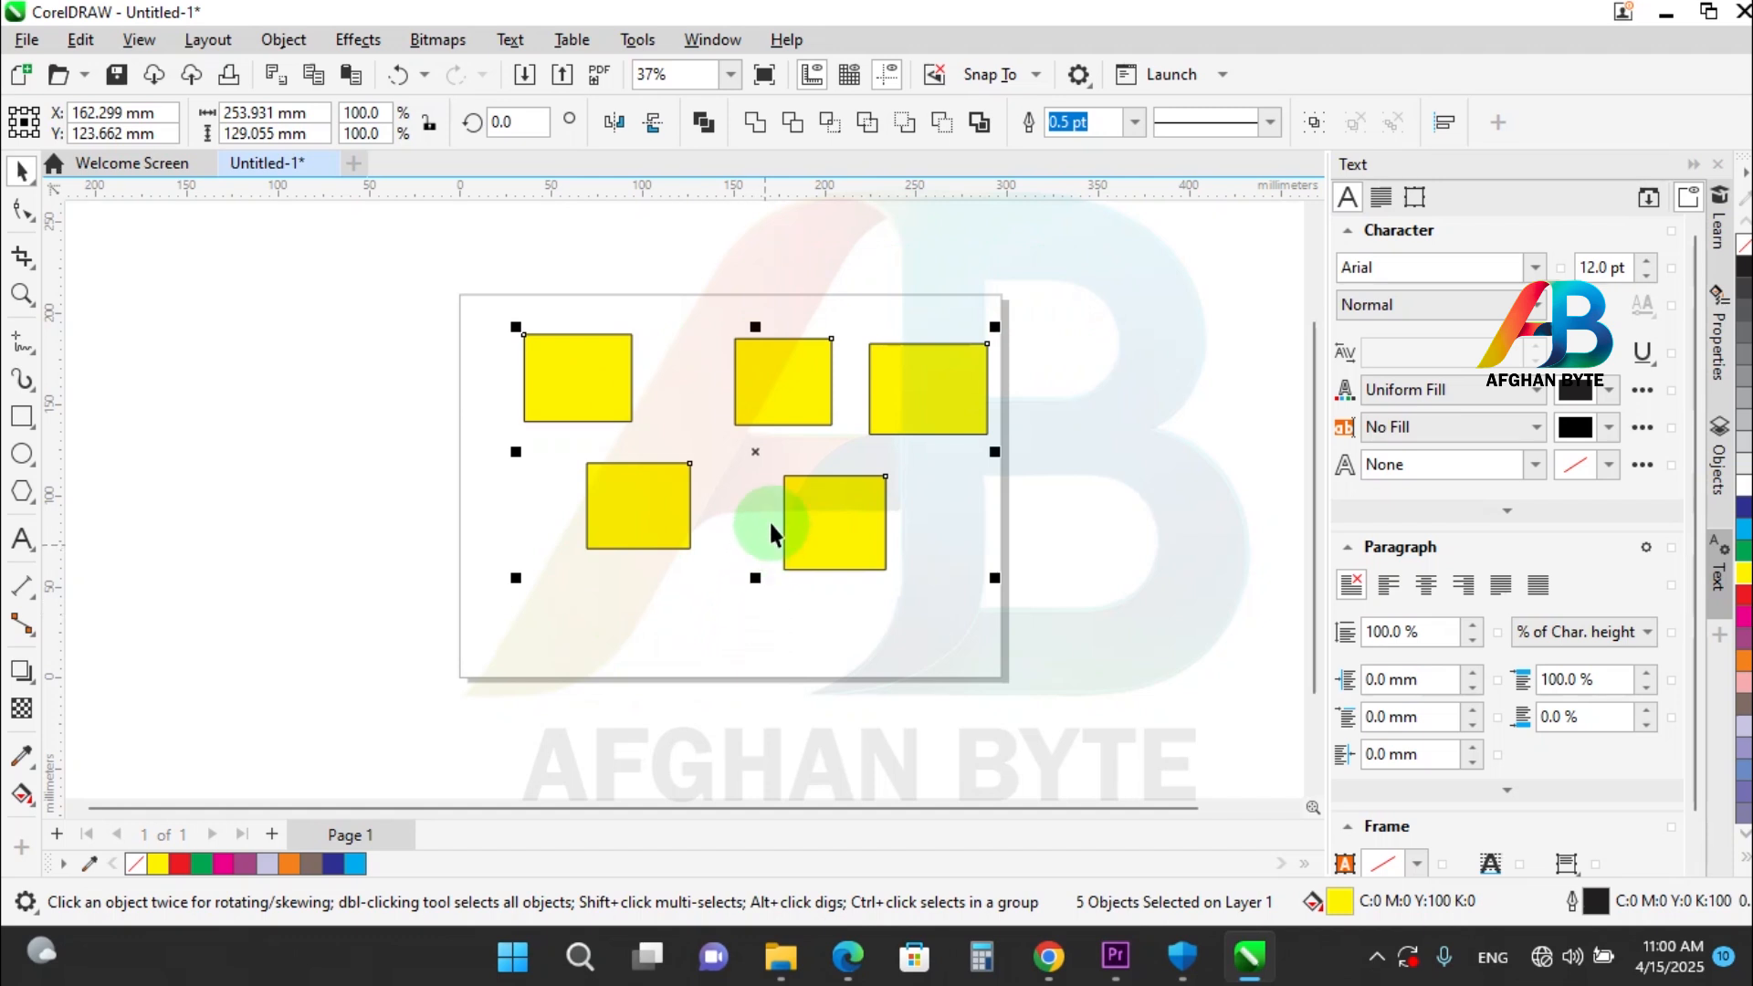
# Exclude the upper-middle rectangle from the selection to fill the other four red, and add it back to fill all five green.
pyautogui.press('shift')
pyautogui.keyDown('shift'); pyautogui.click(783, 408); pyautogui.keyUp('shift')
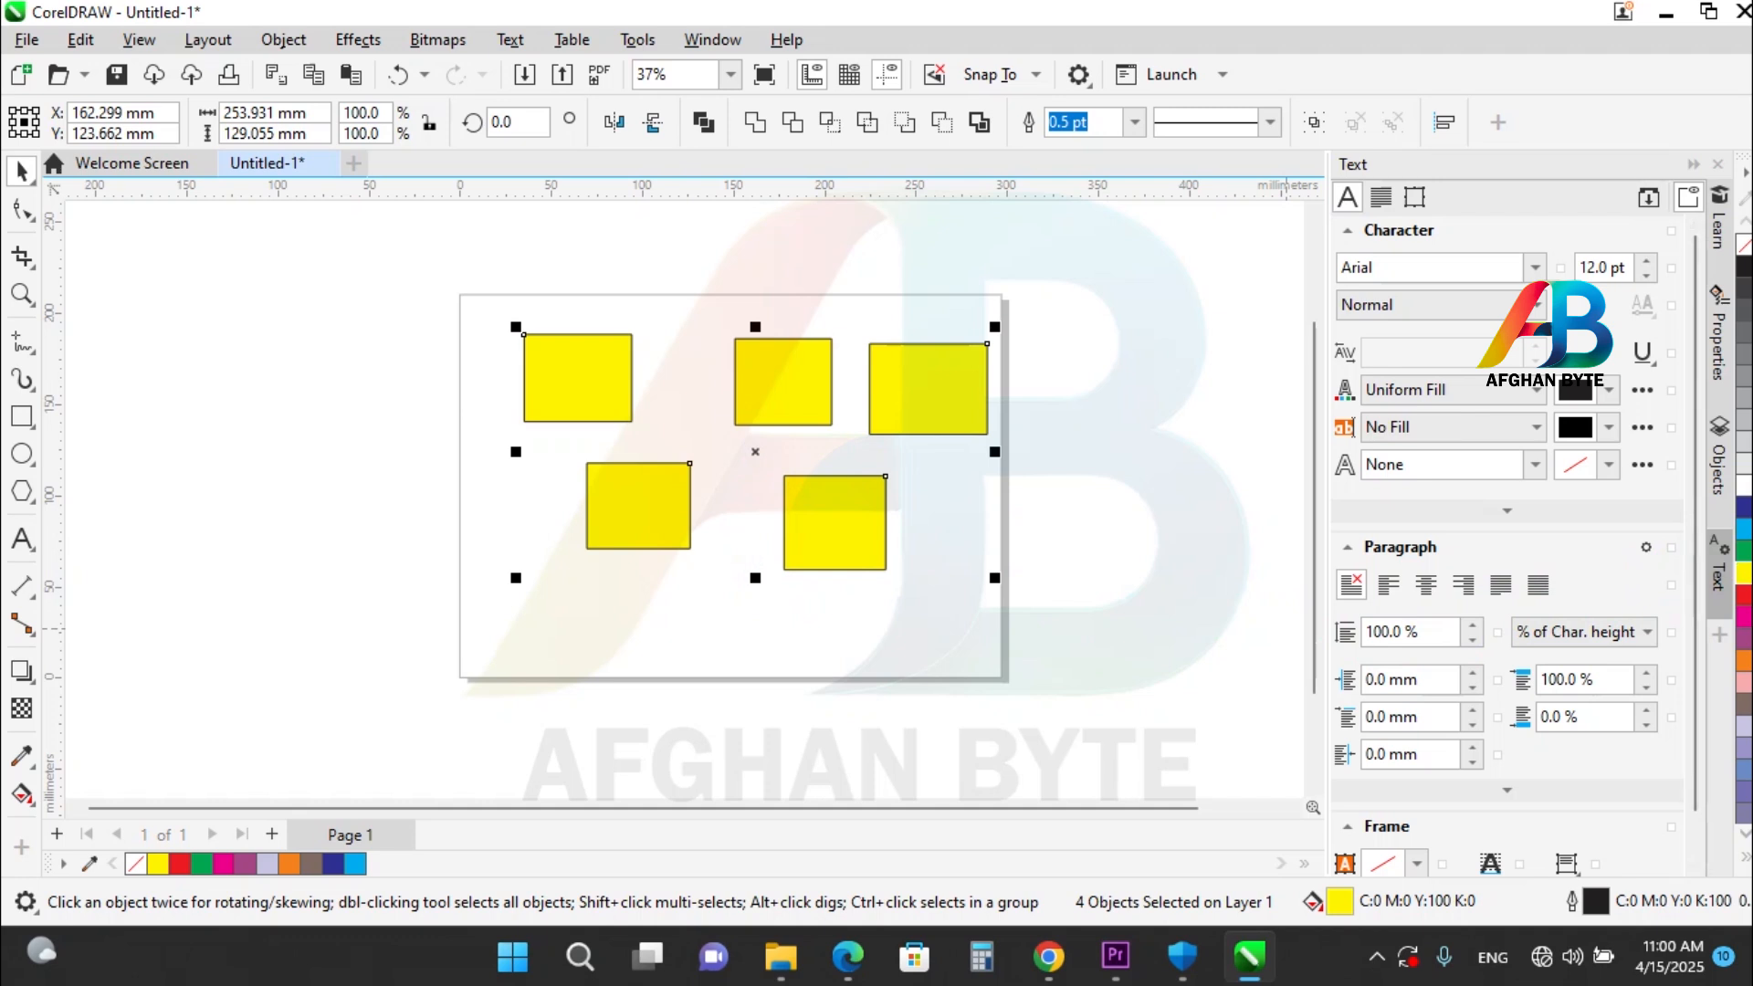
pyautogui.click(1744, 594)
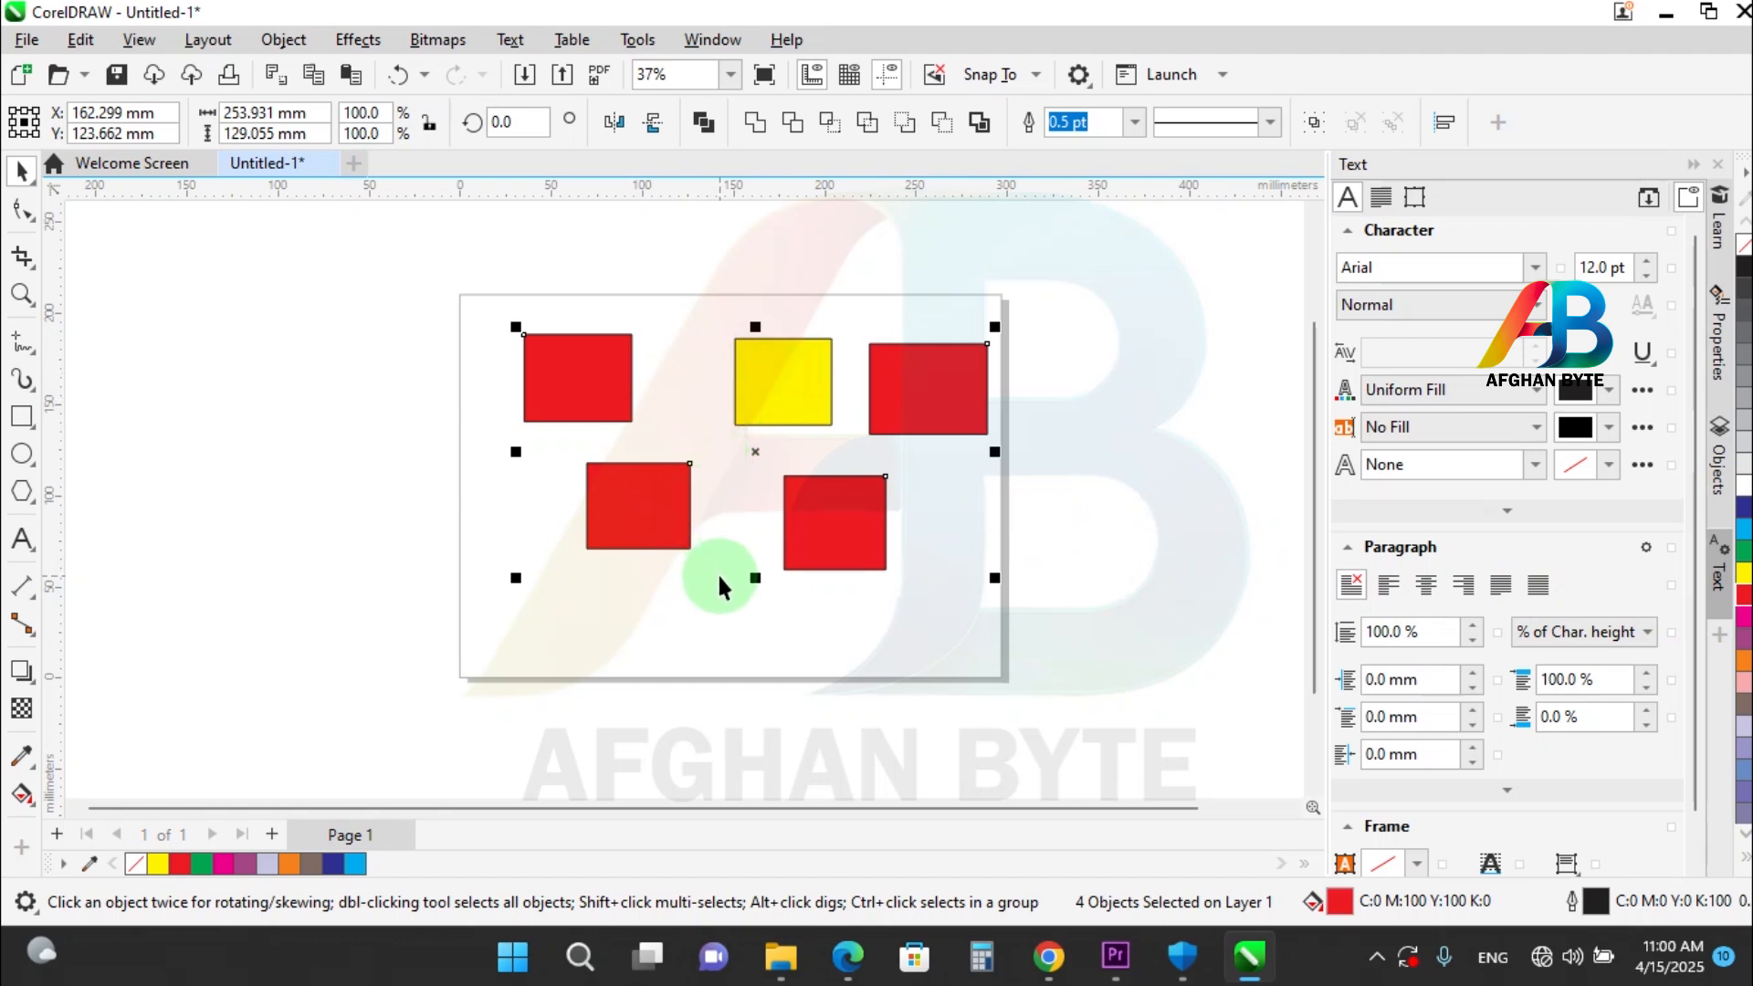
pyautogui.keyDown('shift'); pyautogui.click(767, 384); pyautogui.keyUp('shift')
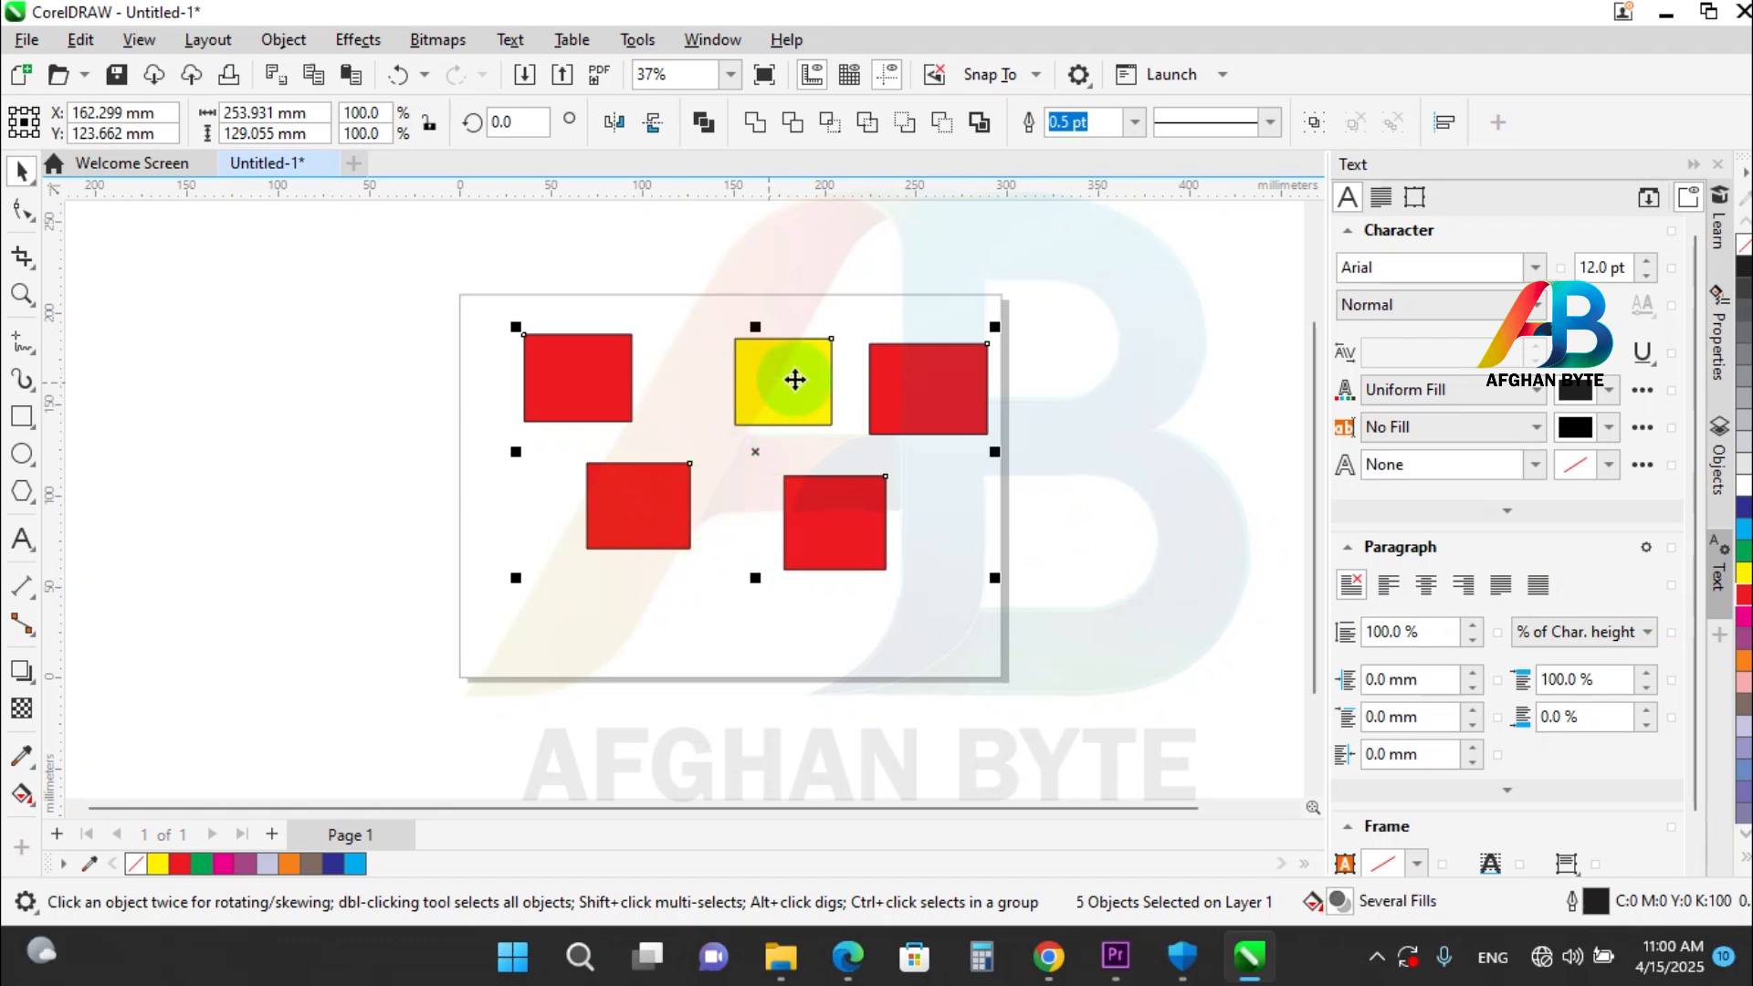
pyautogui.click(1742, 557)
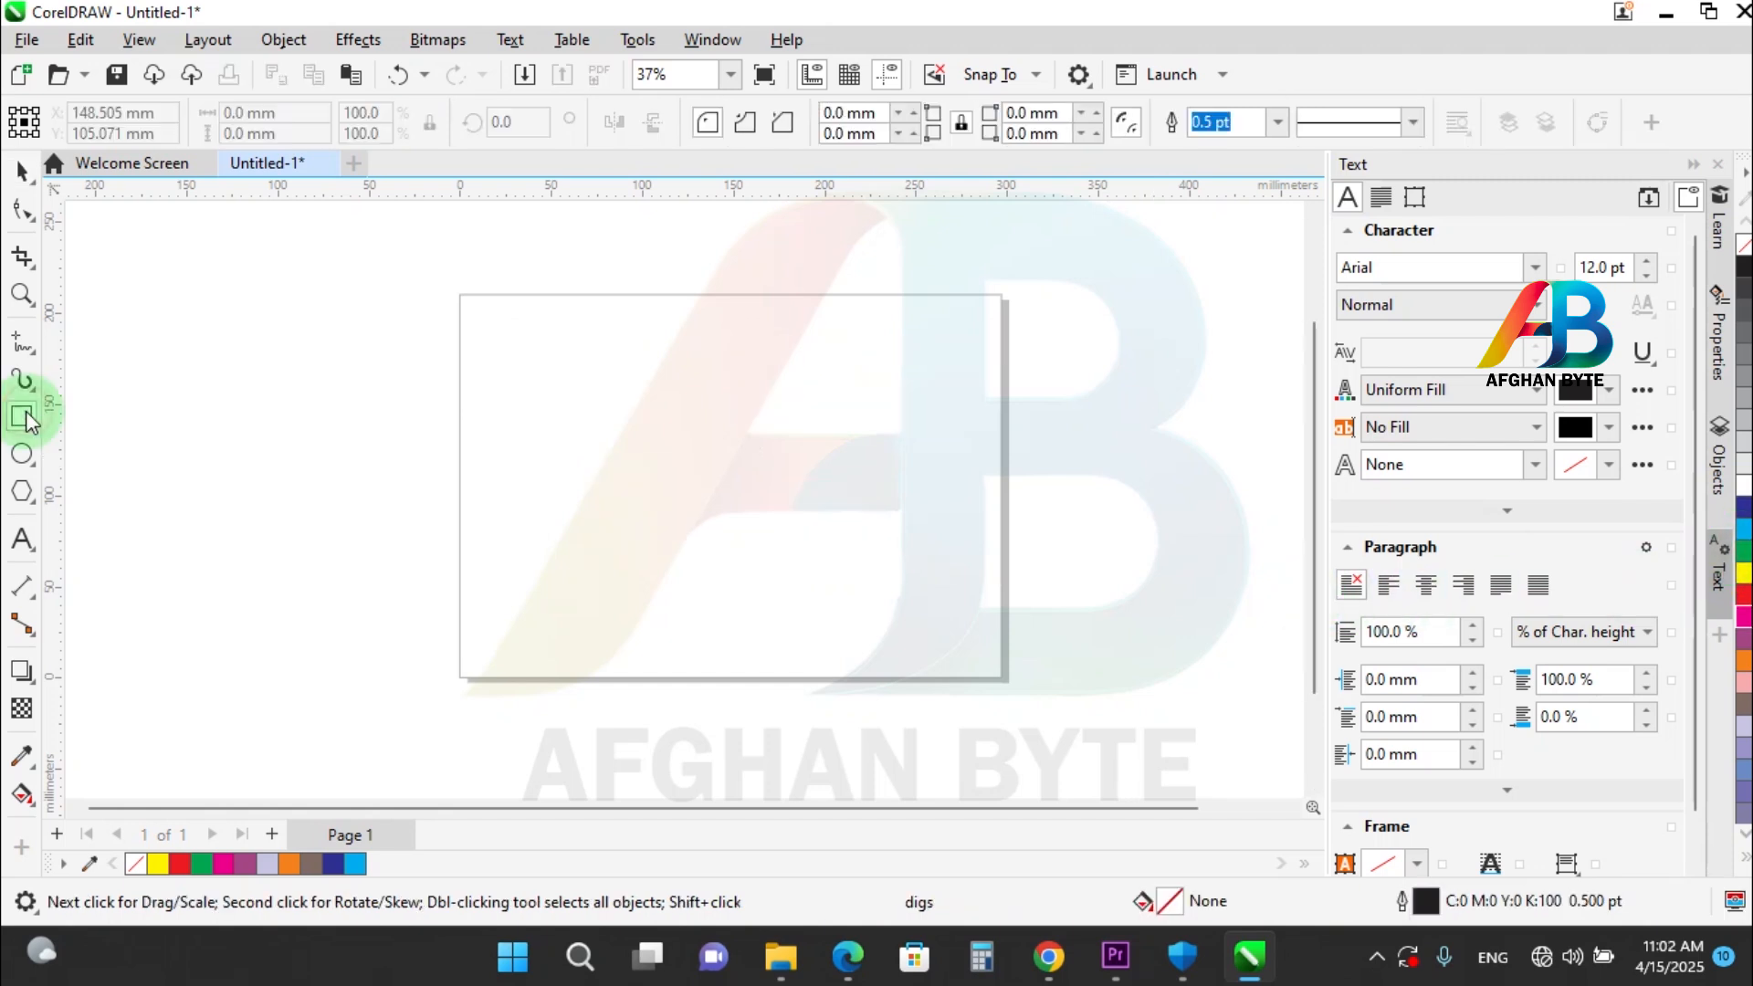
# Draw a rectangle about 71 by 53 mm in the page's upper-left area and fill it green.
pyautogui.click(21, 416)
pyautogui.moveTo(532, 336); pyautogui.dragTo(662, 432)
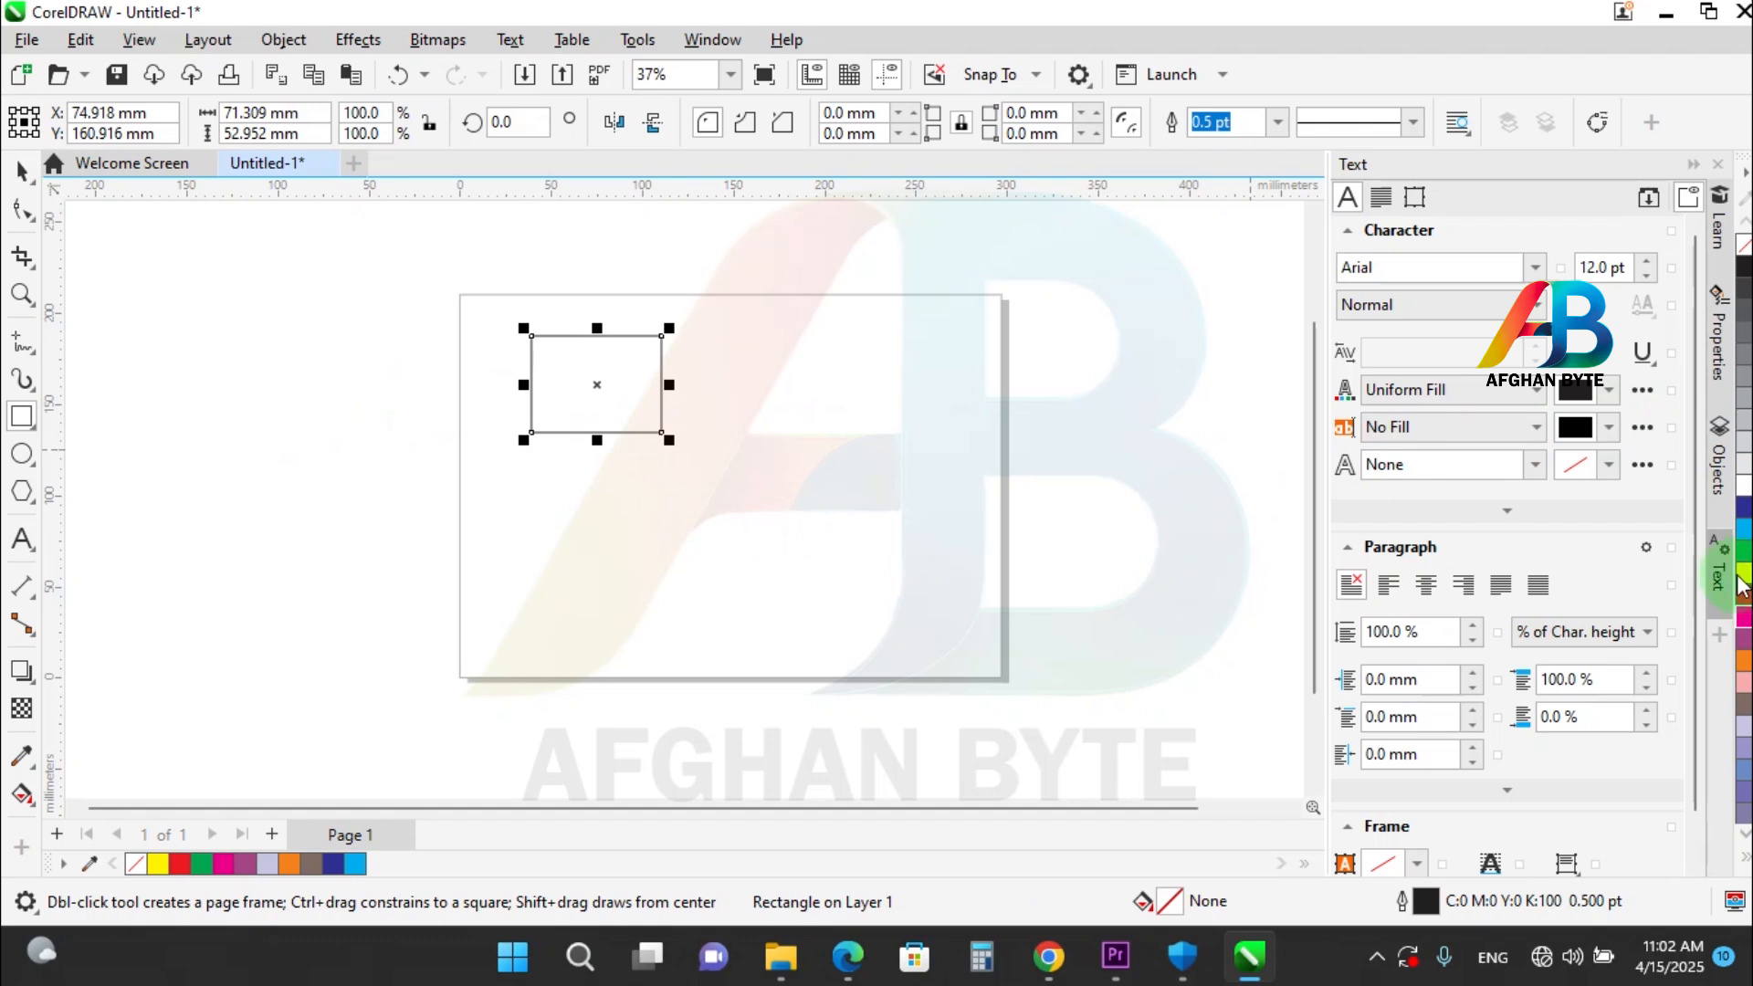
pyautogui.click(1745, 553)
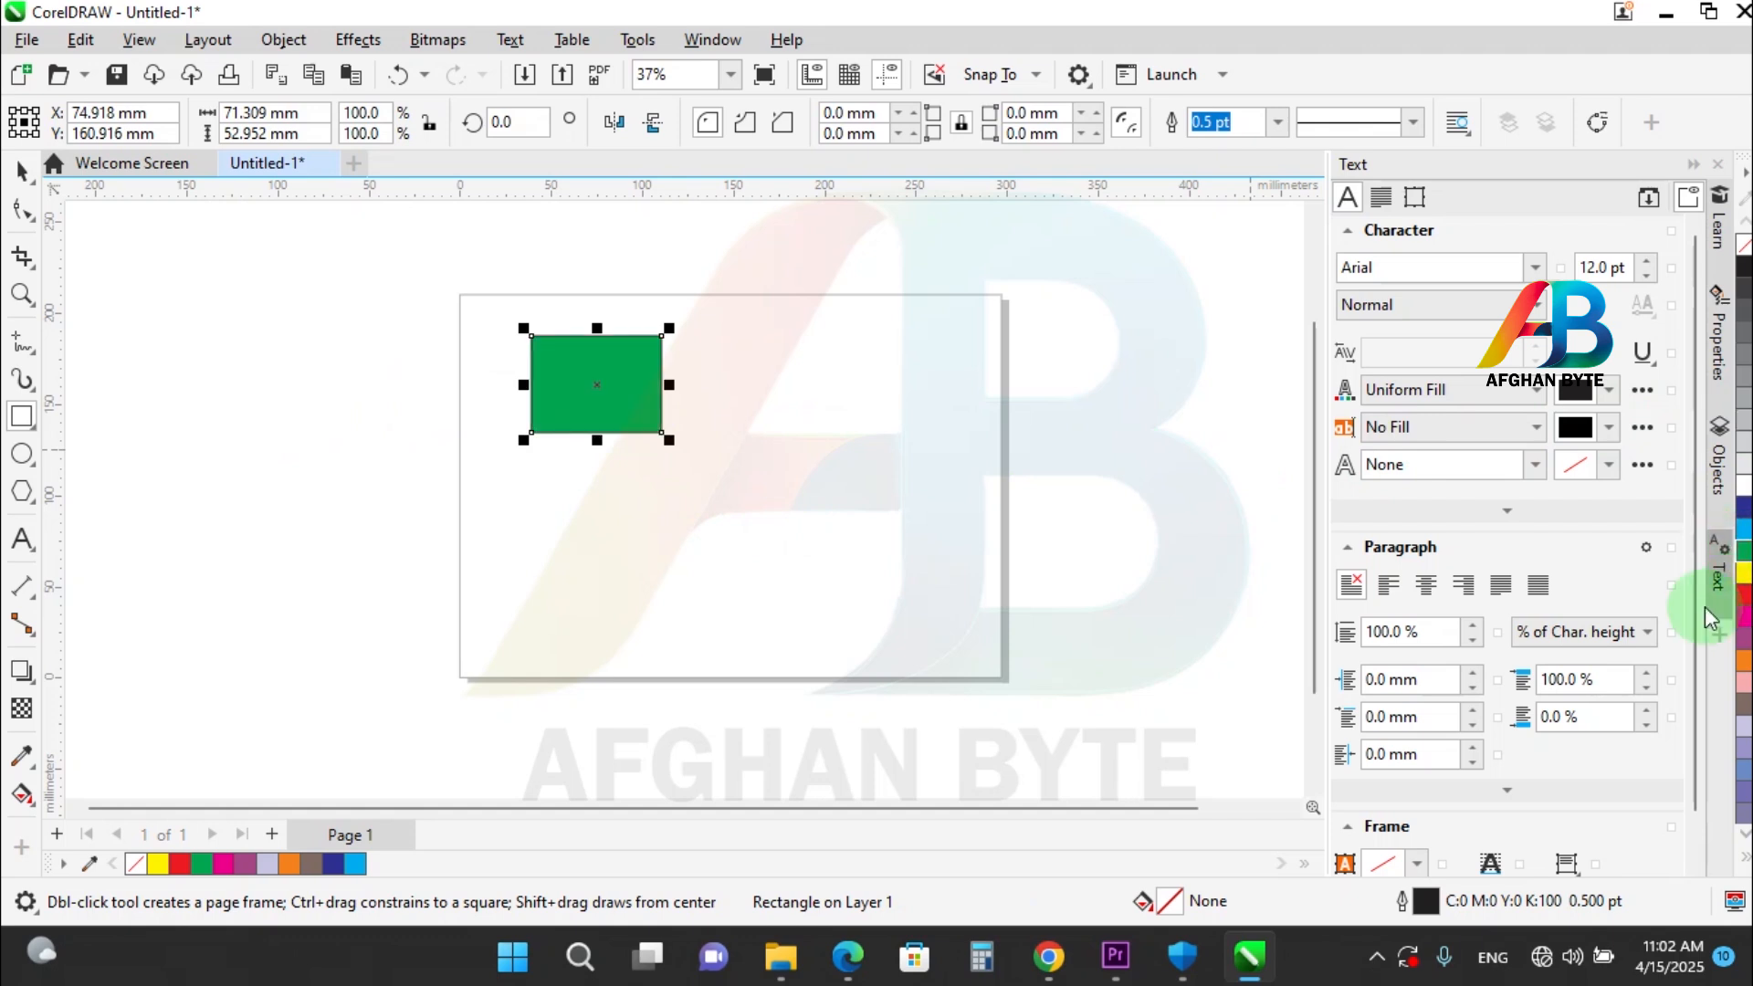
# Move the green rectangle freely down the page and back up with the Pick tool.
pyautogui.press('space')
pyautogui.moveTo(583, 348); pyautogui.dragTo(612, 443)
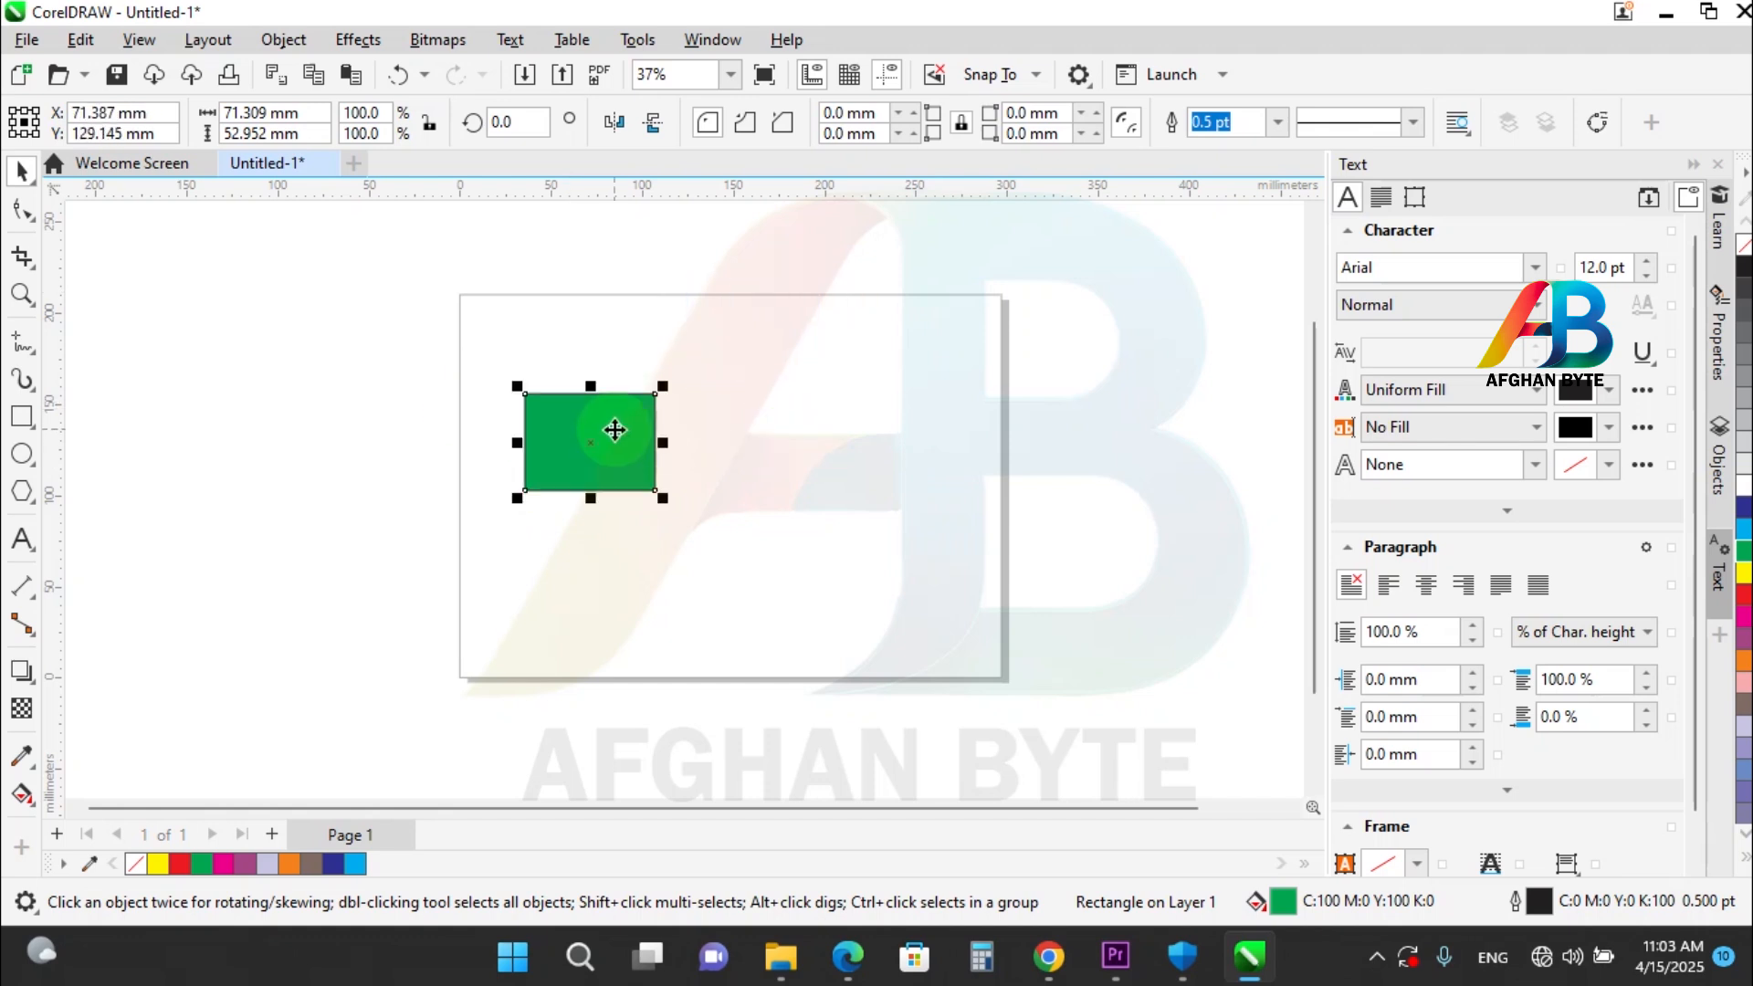
pyautogui.moveTo(614, 429); pyautogui.dragTo(610, 368)
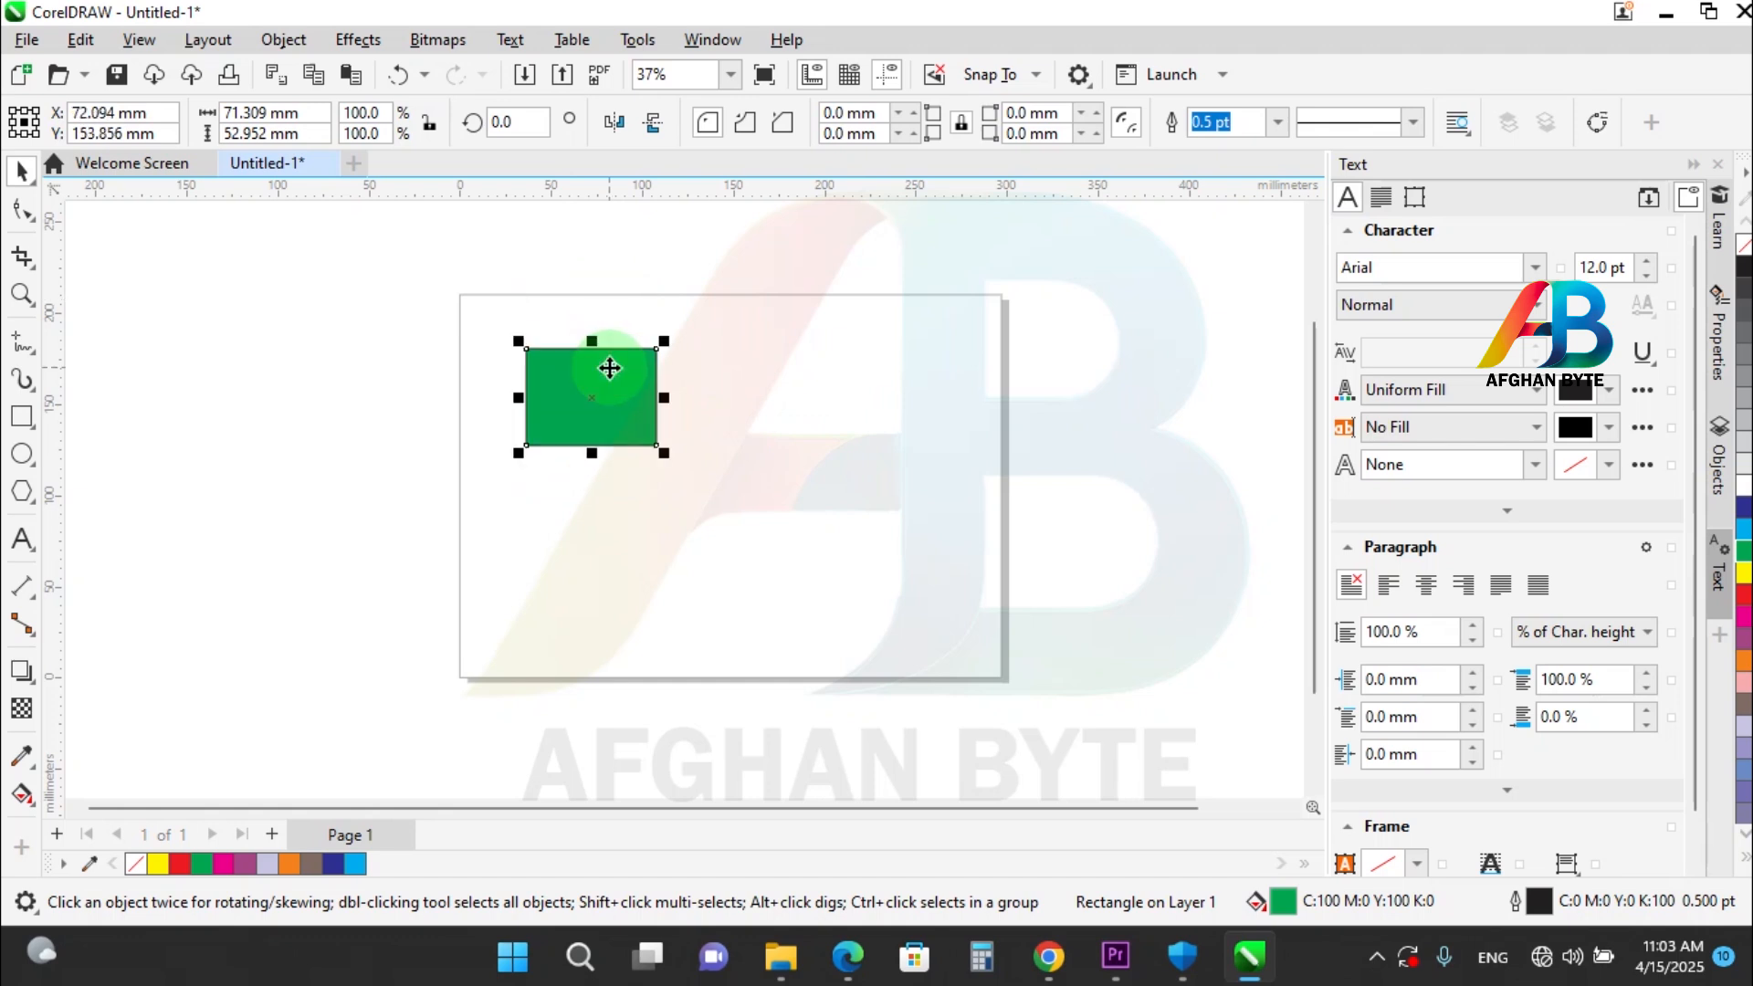
# Nudge the green rectangle to the right in small 0.1 mm steps.
pyautogui.press('Right')
pyautogui.press('Right')
pyautogui.press('Right')
pyautogui.press('Right')
pyautogui.press('Right')
pyautogui.press('Right')
pyautogui.press('Right')
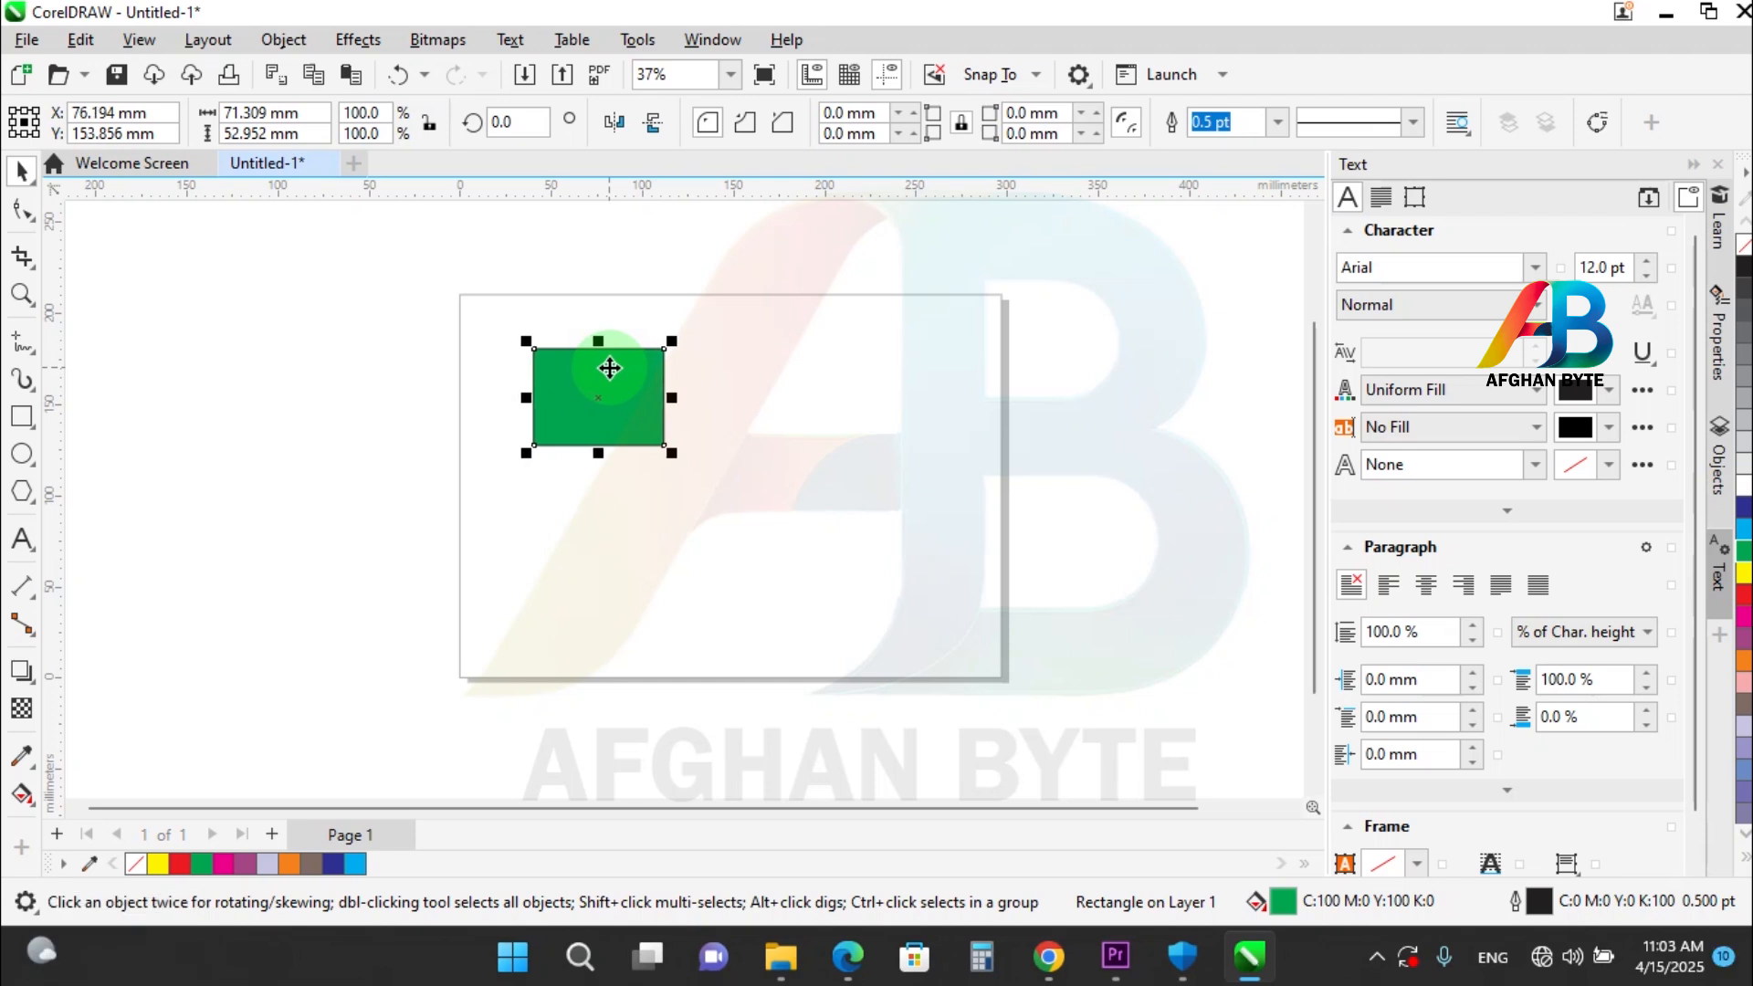
pyautogui.press('Right')
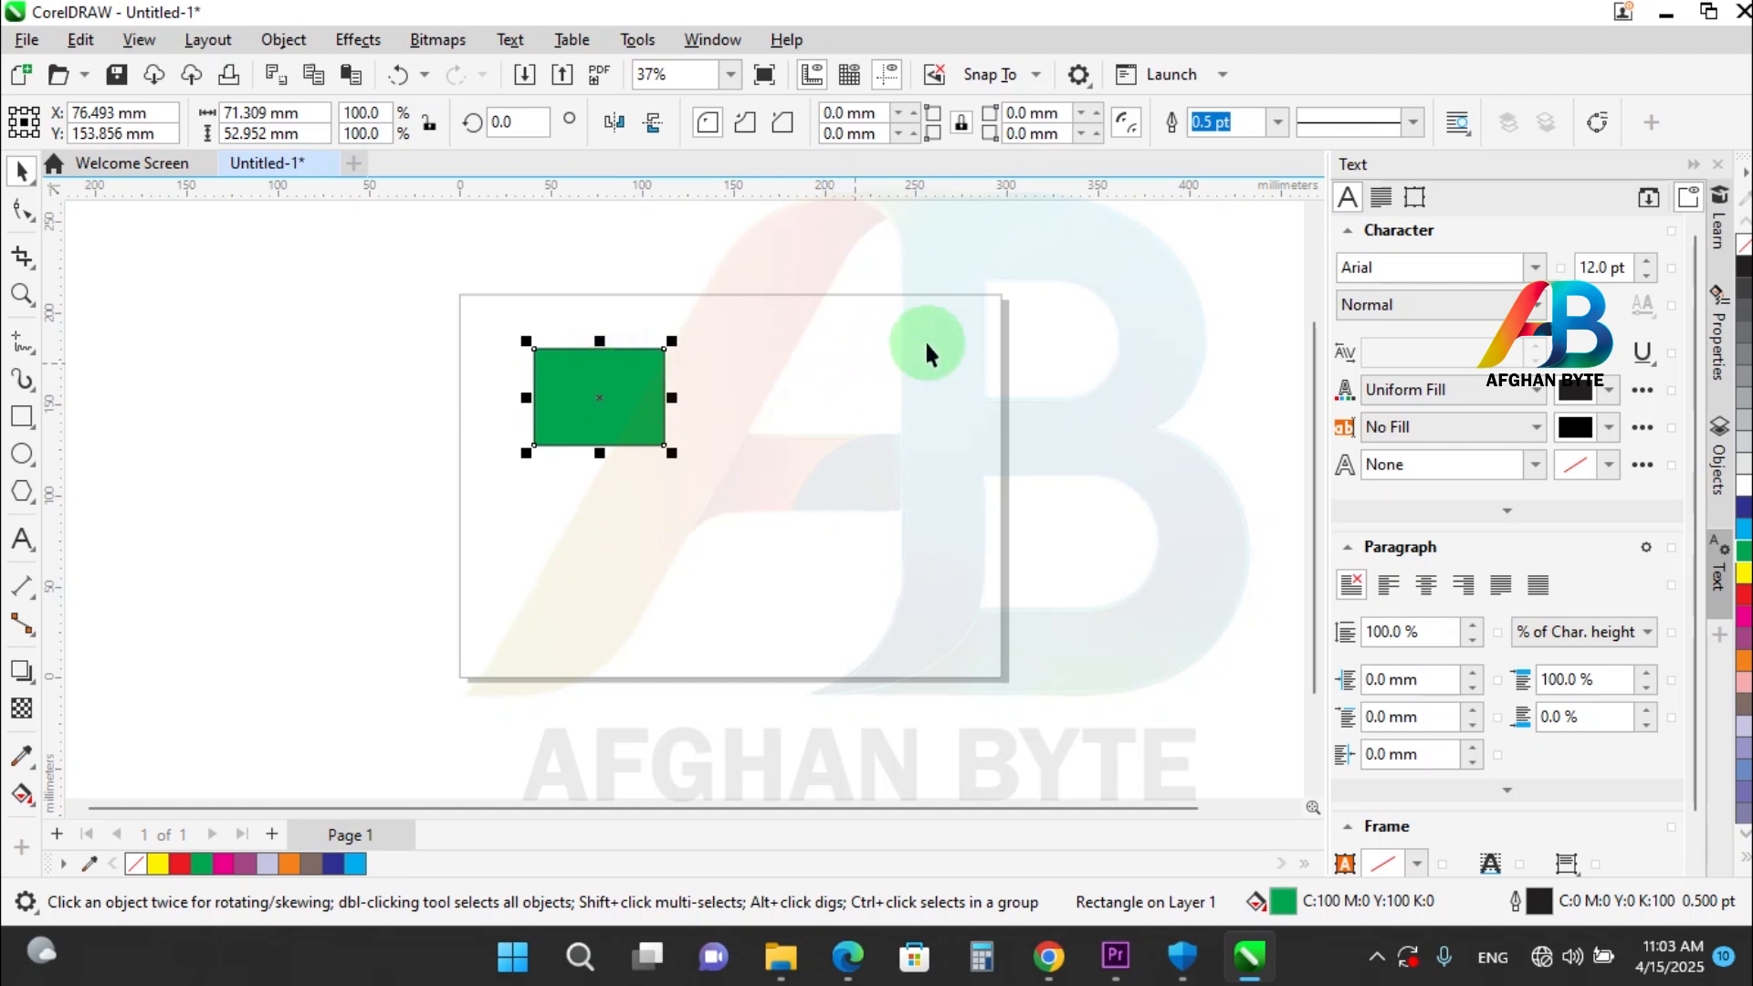
# With nothing selected, set the drawing units to centimeters and the nudge distance to 1 cm.
pyautogui.click(877, 405)
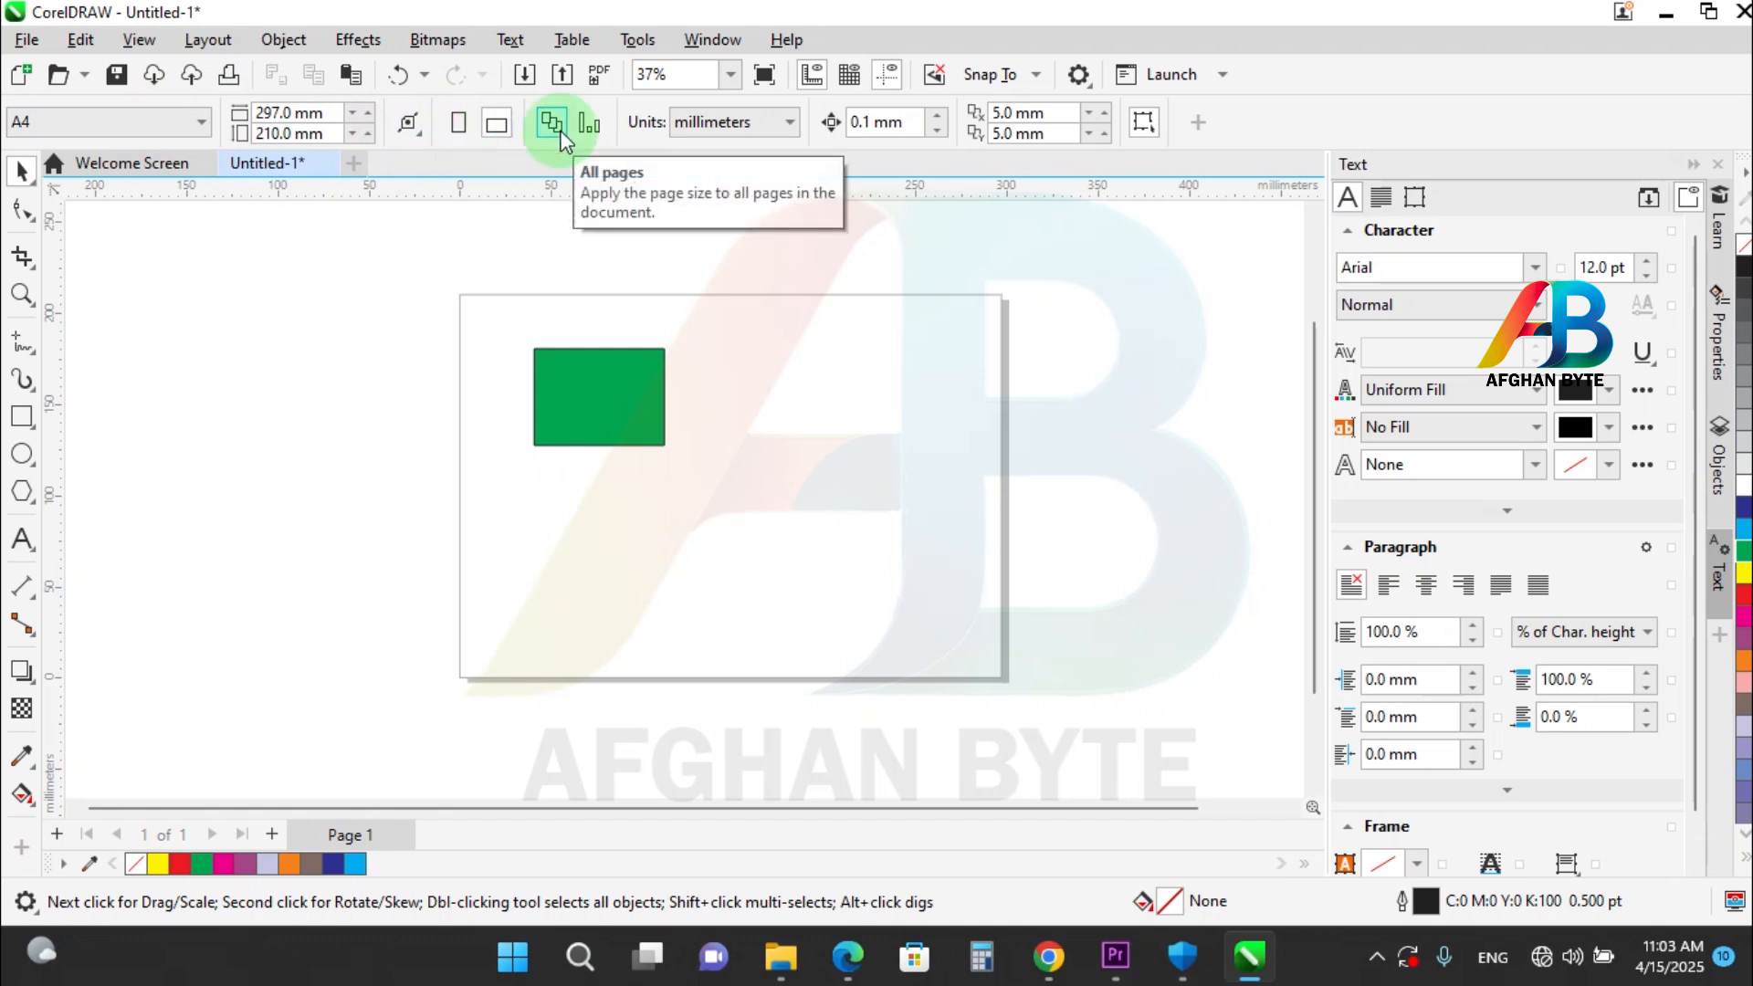
pyautogui.click(586, 134)
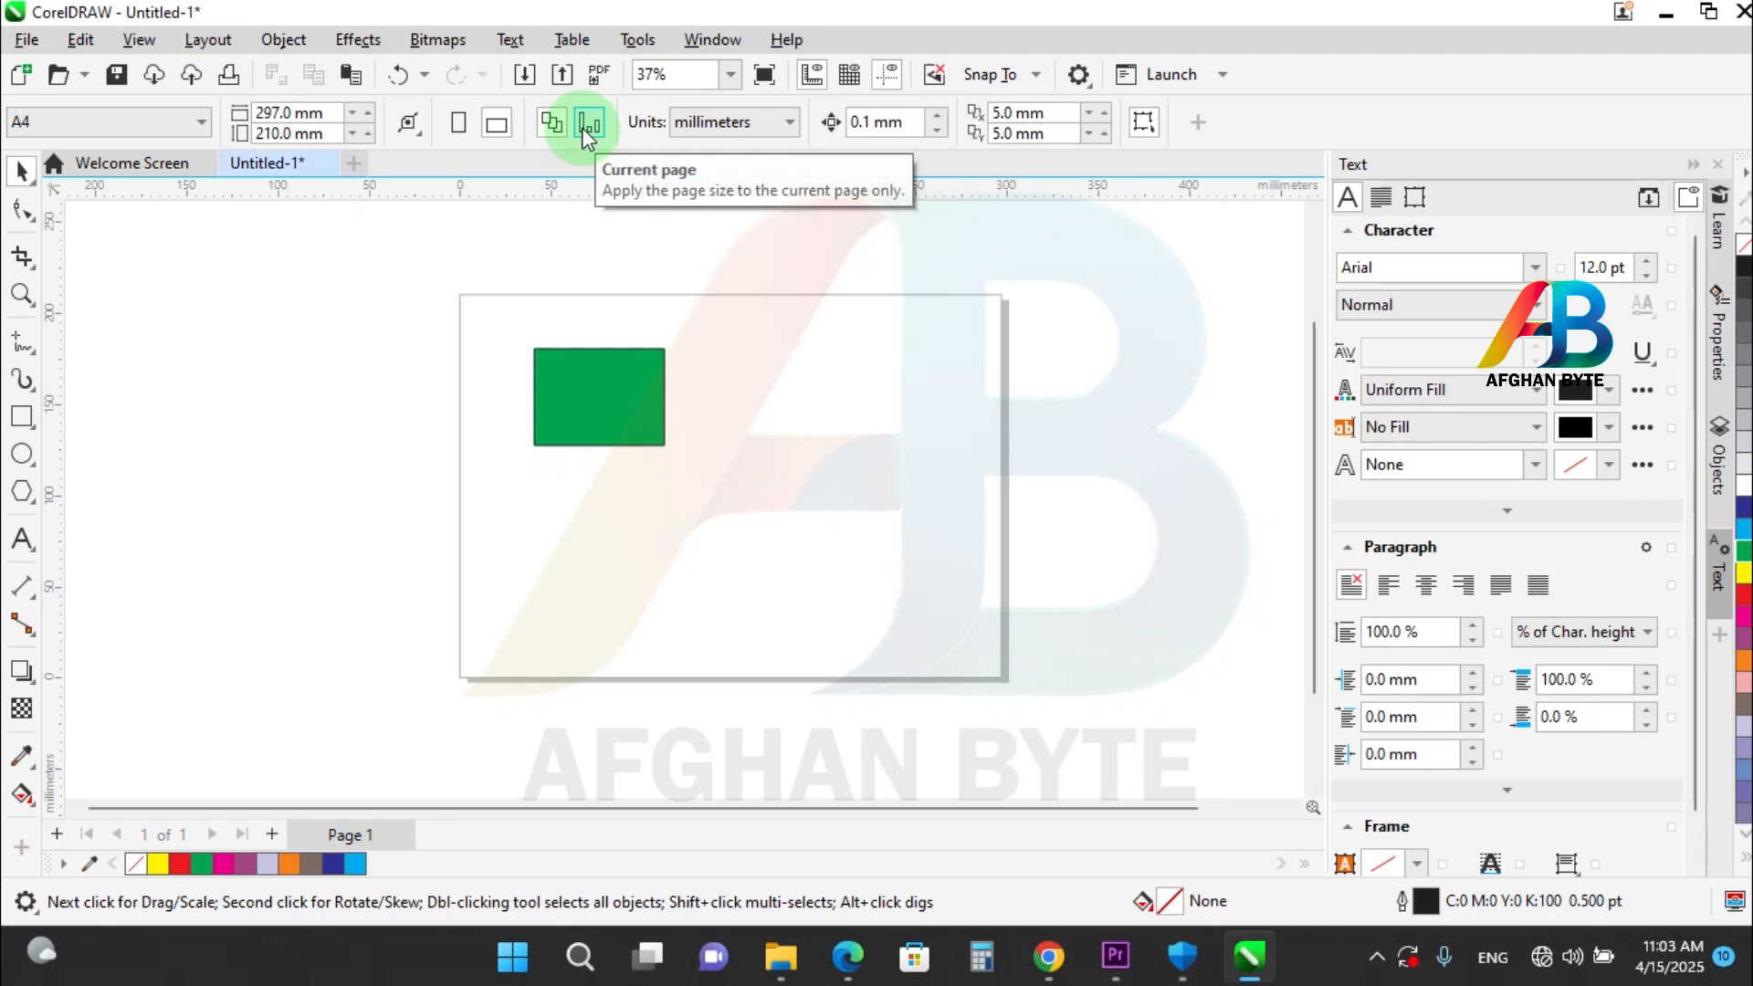
pyautogui.click(713, 121)
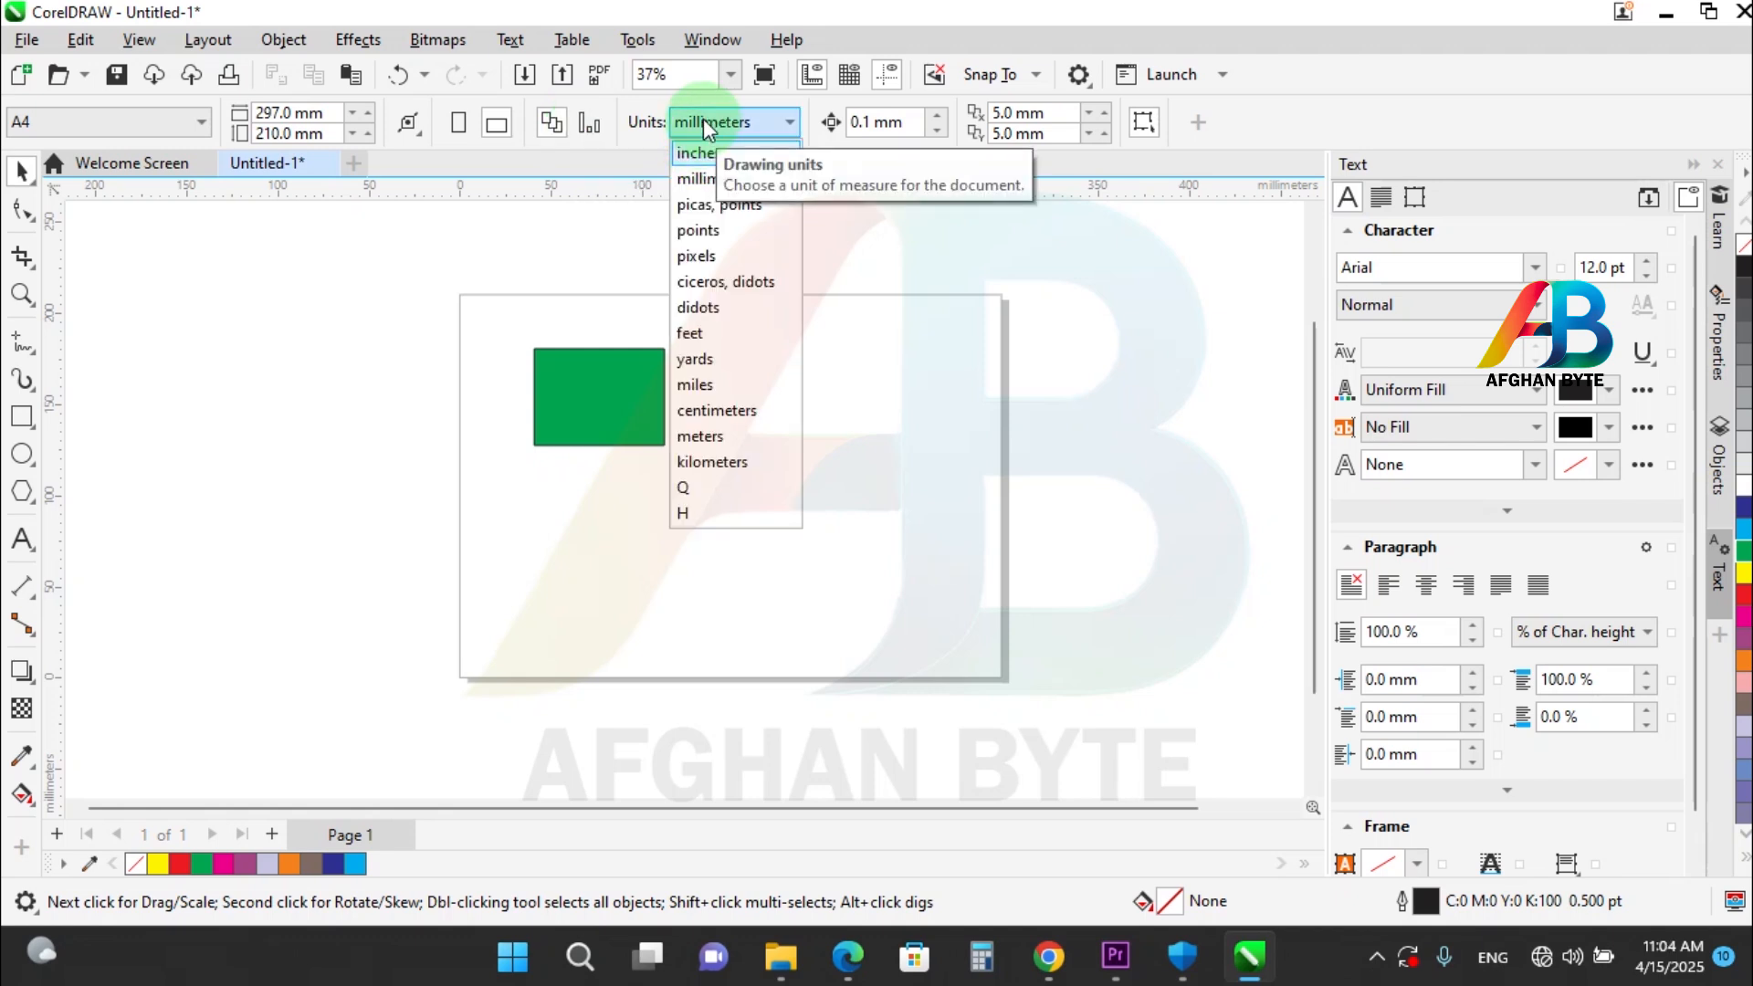
pyautogui.click(726, 411)
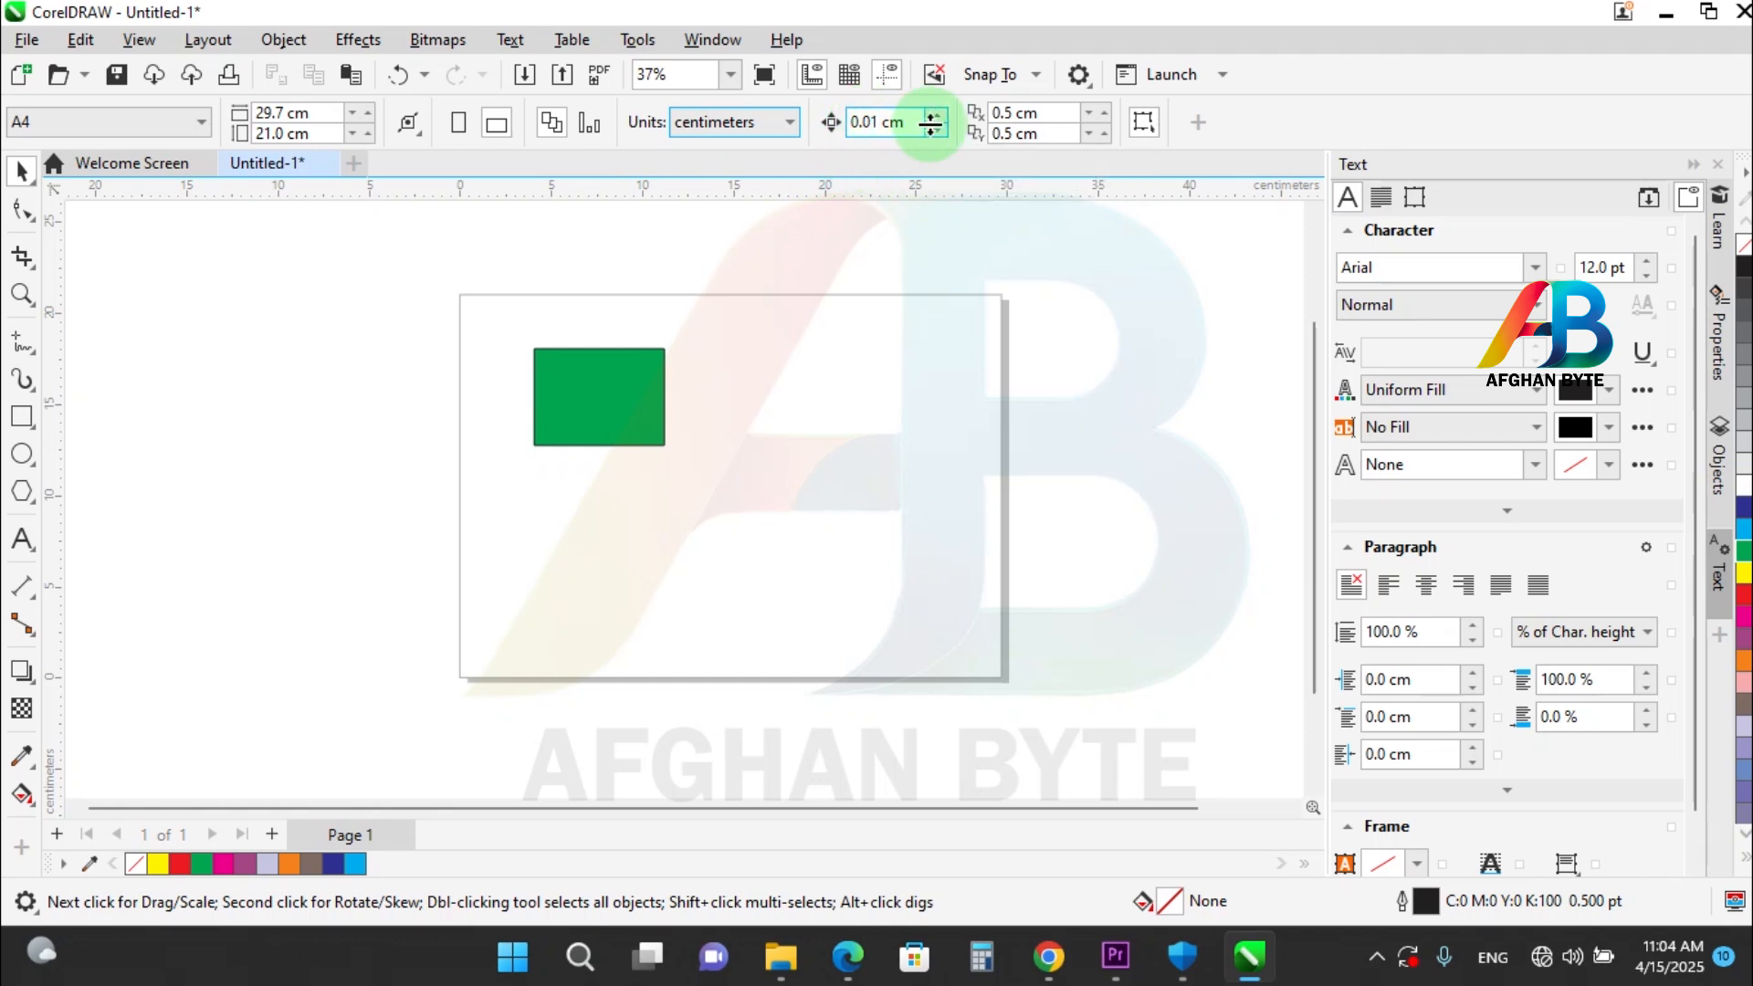
pyautogui.doubleClick(861, 123)
pyautogui.write('1')
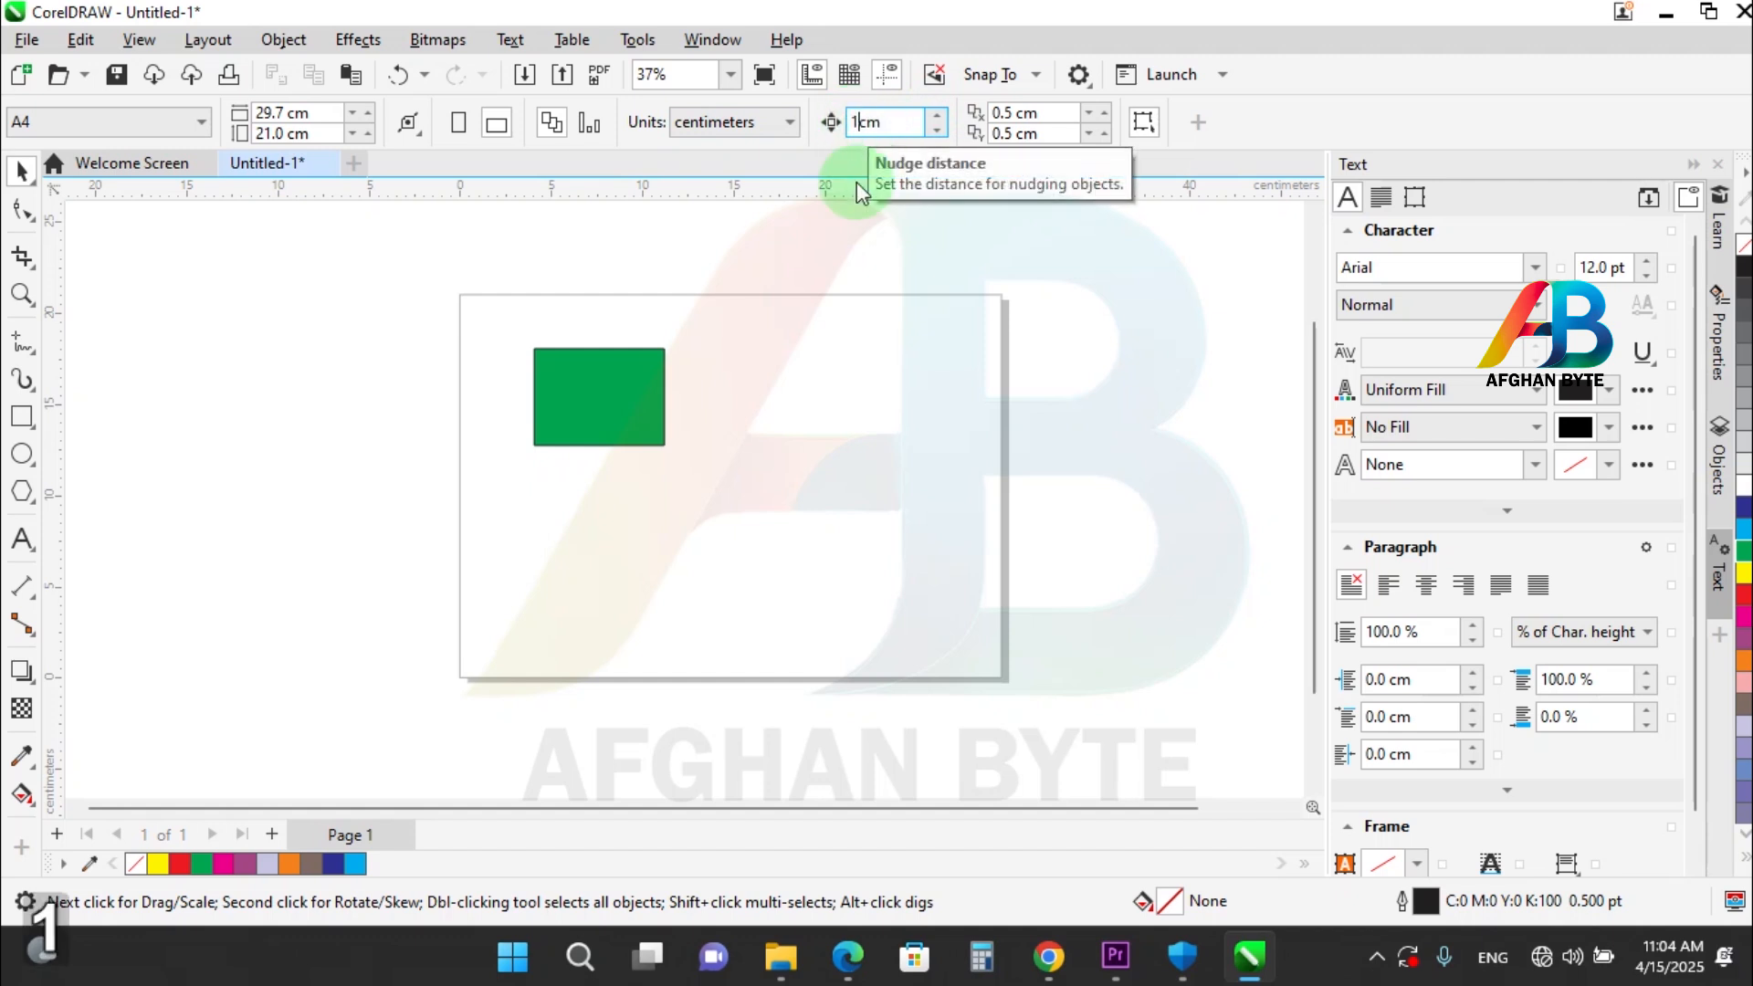
# Move the green rectangle slightly up and to the left, and nudge it 5 cm to the right.
pyautogui.click(616, 414)
pyautogui.moveTo(616, 414); pyautogui.dragTo(606, 410)
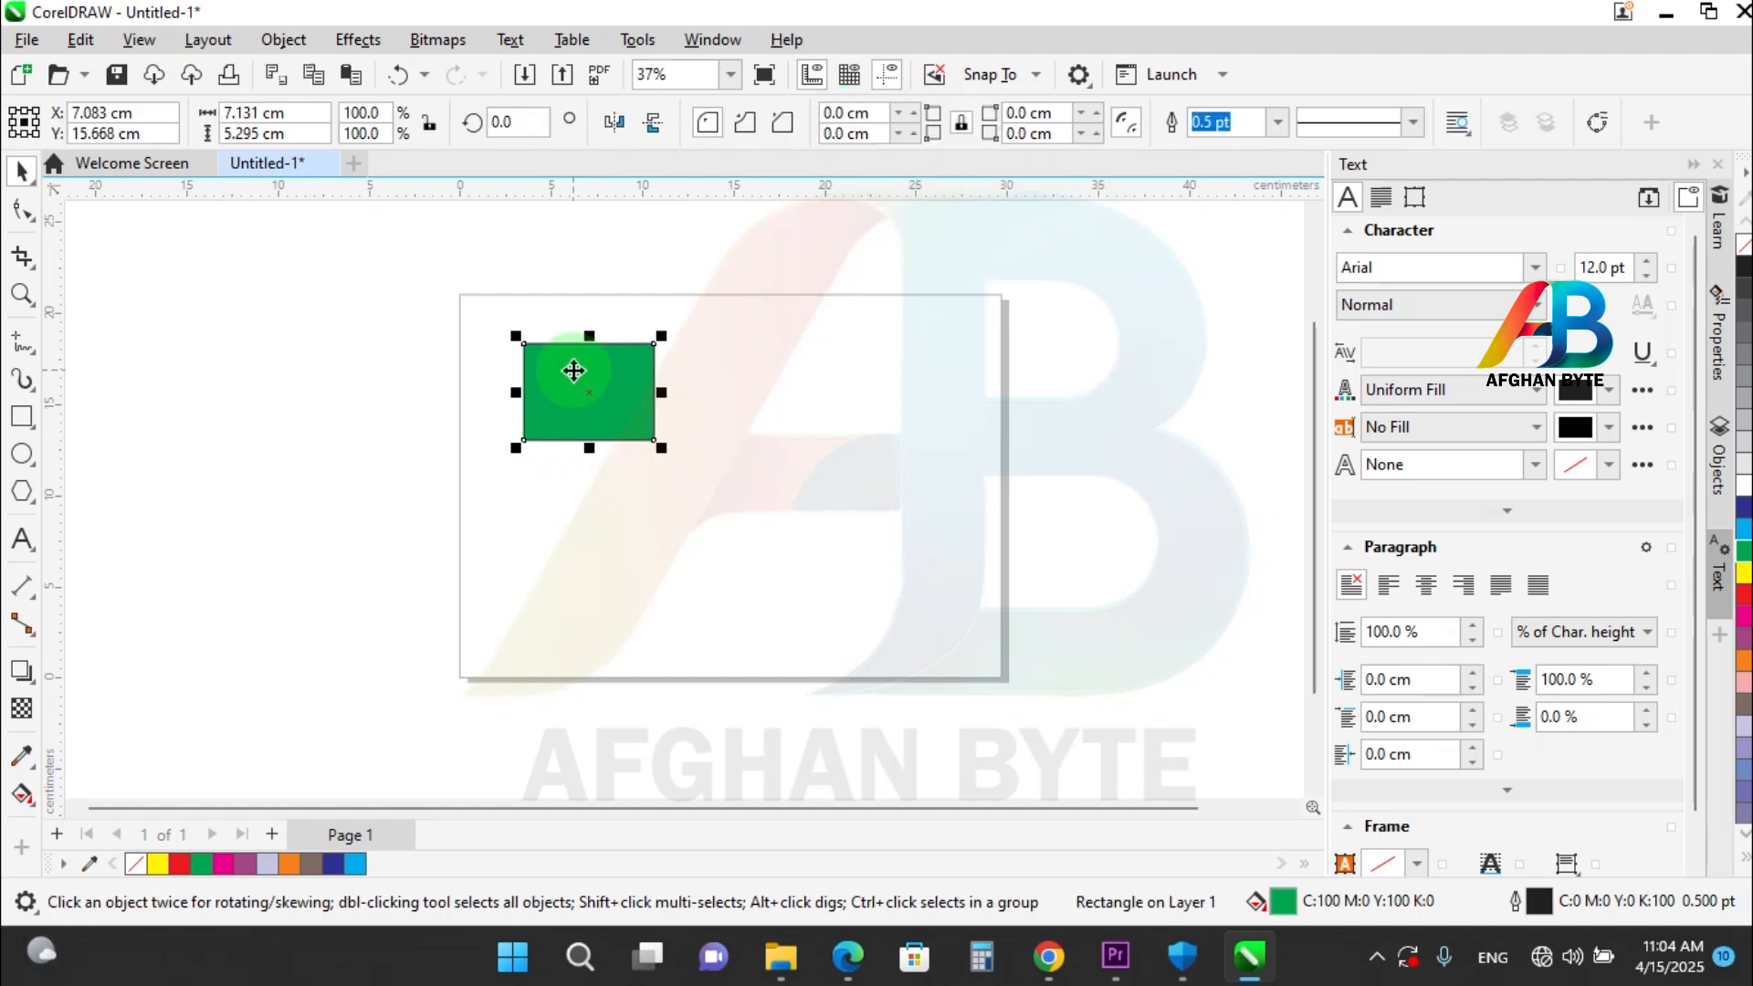
pyautogui.press('Right')
pyautogui.press('Right')
pyautogui.press('Right')
pyautogui.press('Right')
pyautogui.press('Right')
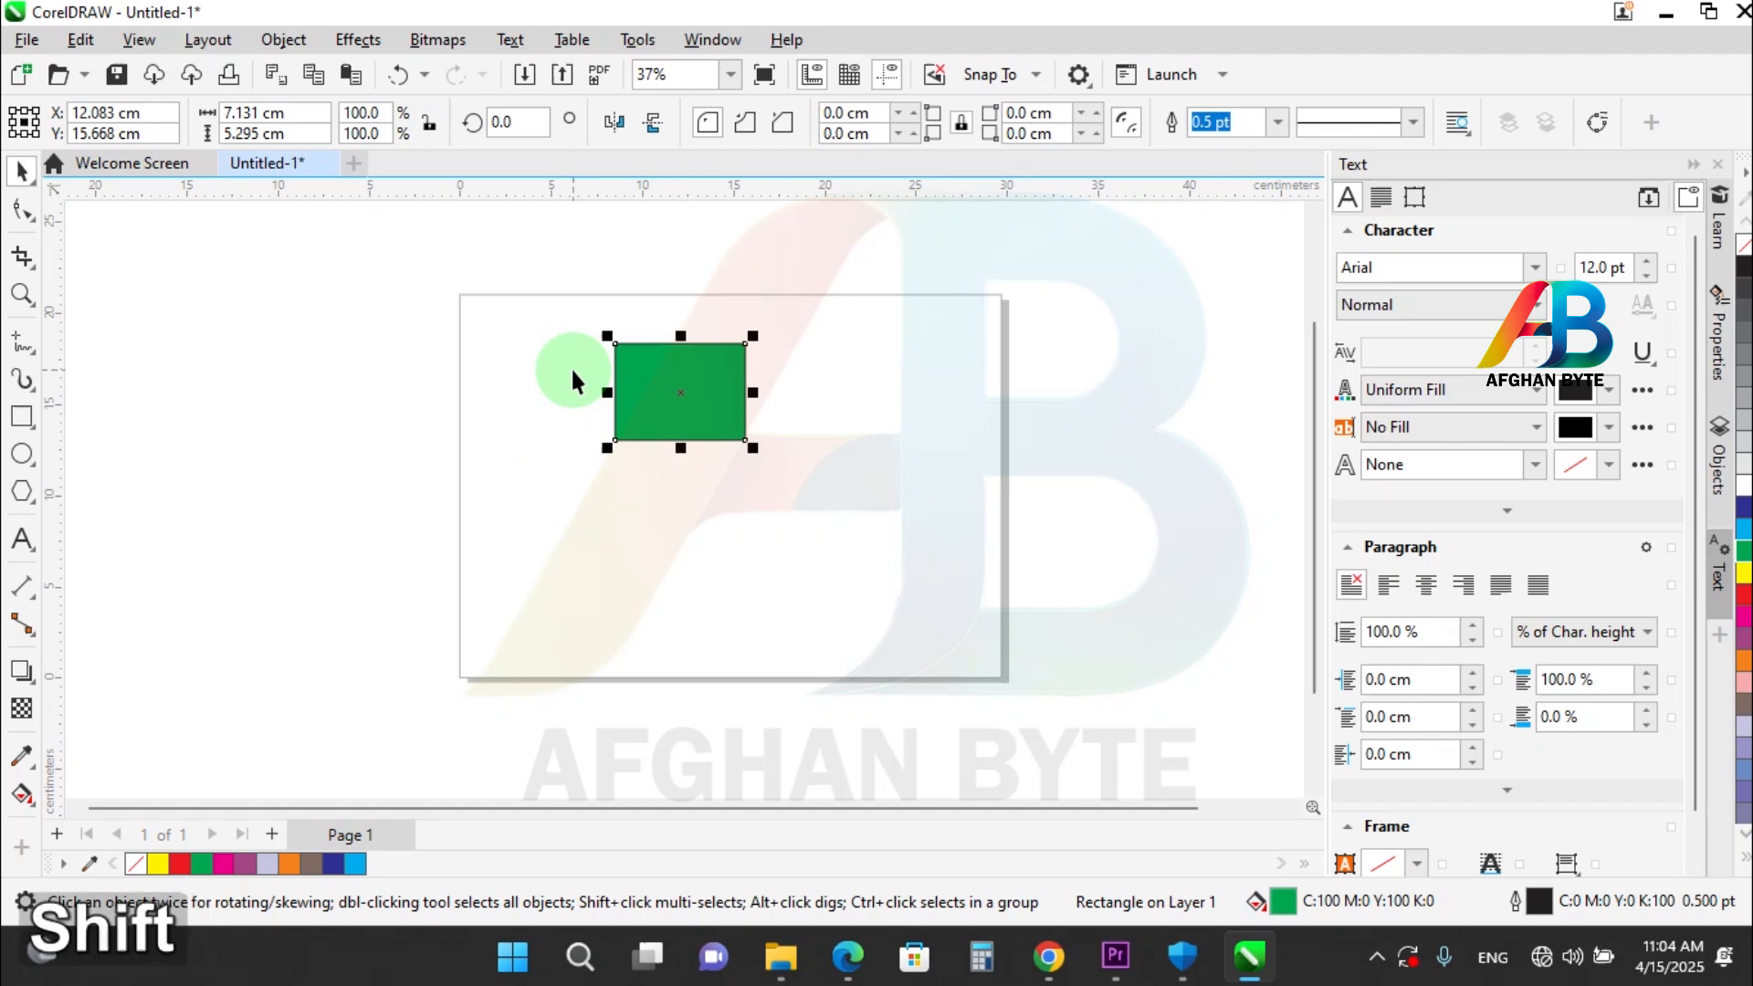
# Super nudge the green rectangle 8 cm to the right in 2 cm steps.
pyautogui.hotkey('shift', 'Right')
pyautogui.hotkey('shift', 'Right')
pyautogui.hotkey('shift', 'Right')
pyautogui.hotkey('shift', 'Right')
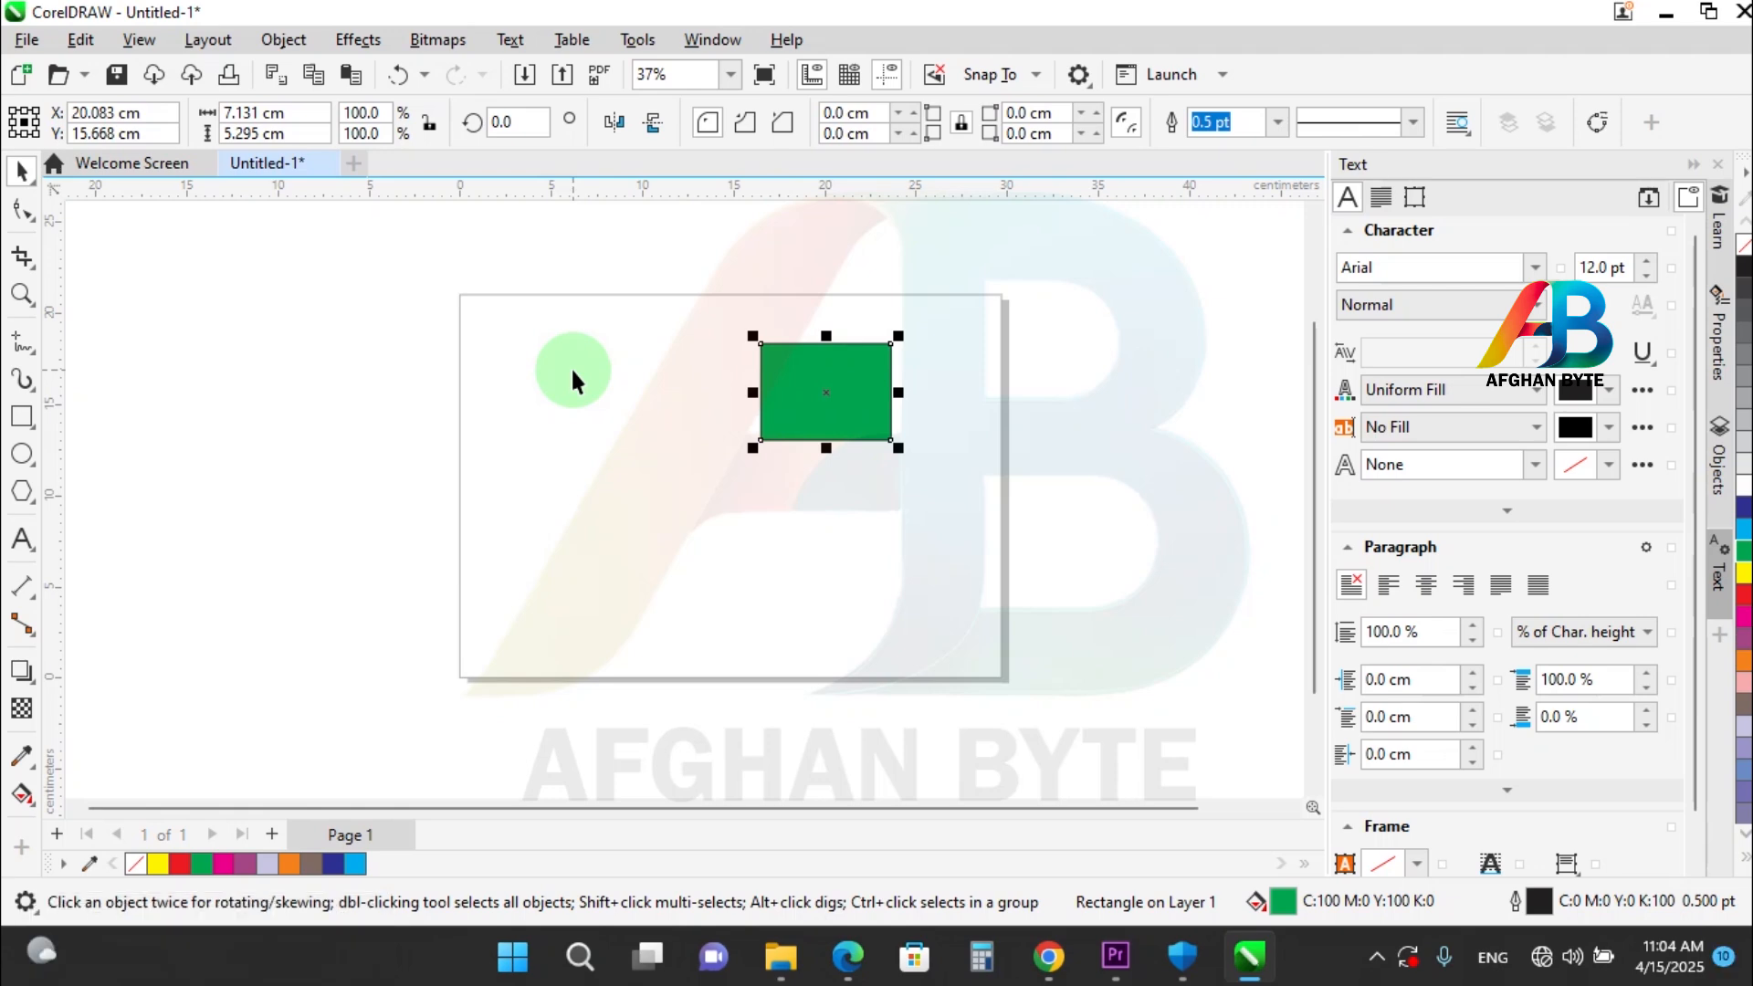
# Micro nudge the green rectangle 3 cm to the right in 0.5 cm steps.
pyautogui.press('ctrl')
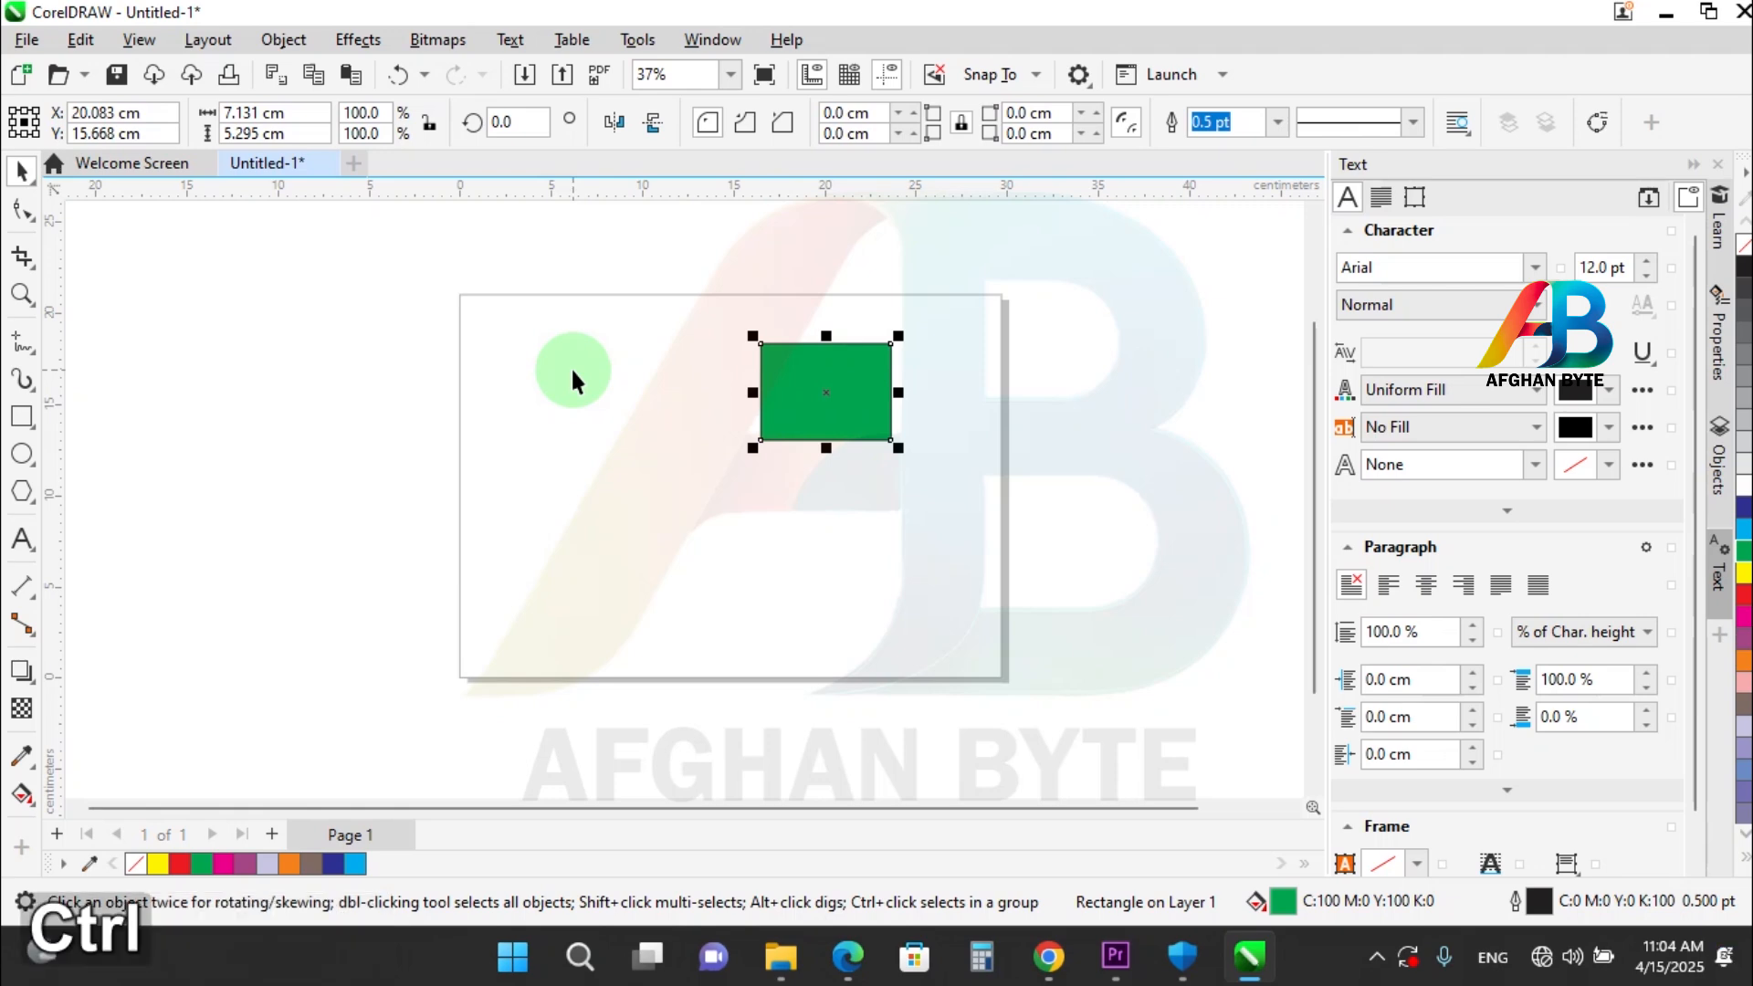
pyautogui.hotkey('ctrl', 'Right')
pyautogui.hotkey('ctrl', 'Right')
pyautogui.hotkey('ctrl', 'Right')
pyautogui.hotkey('ctrl', 'Right')
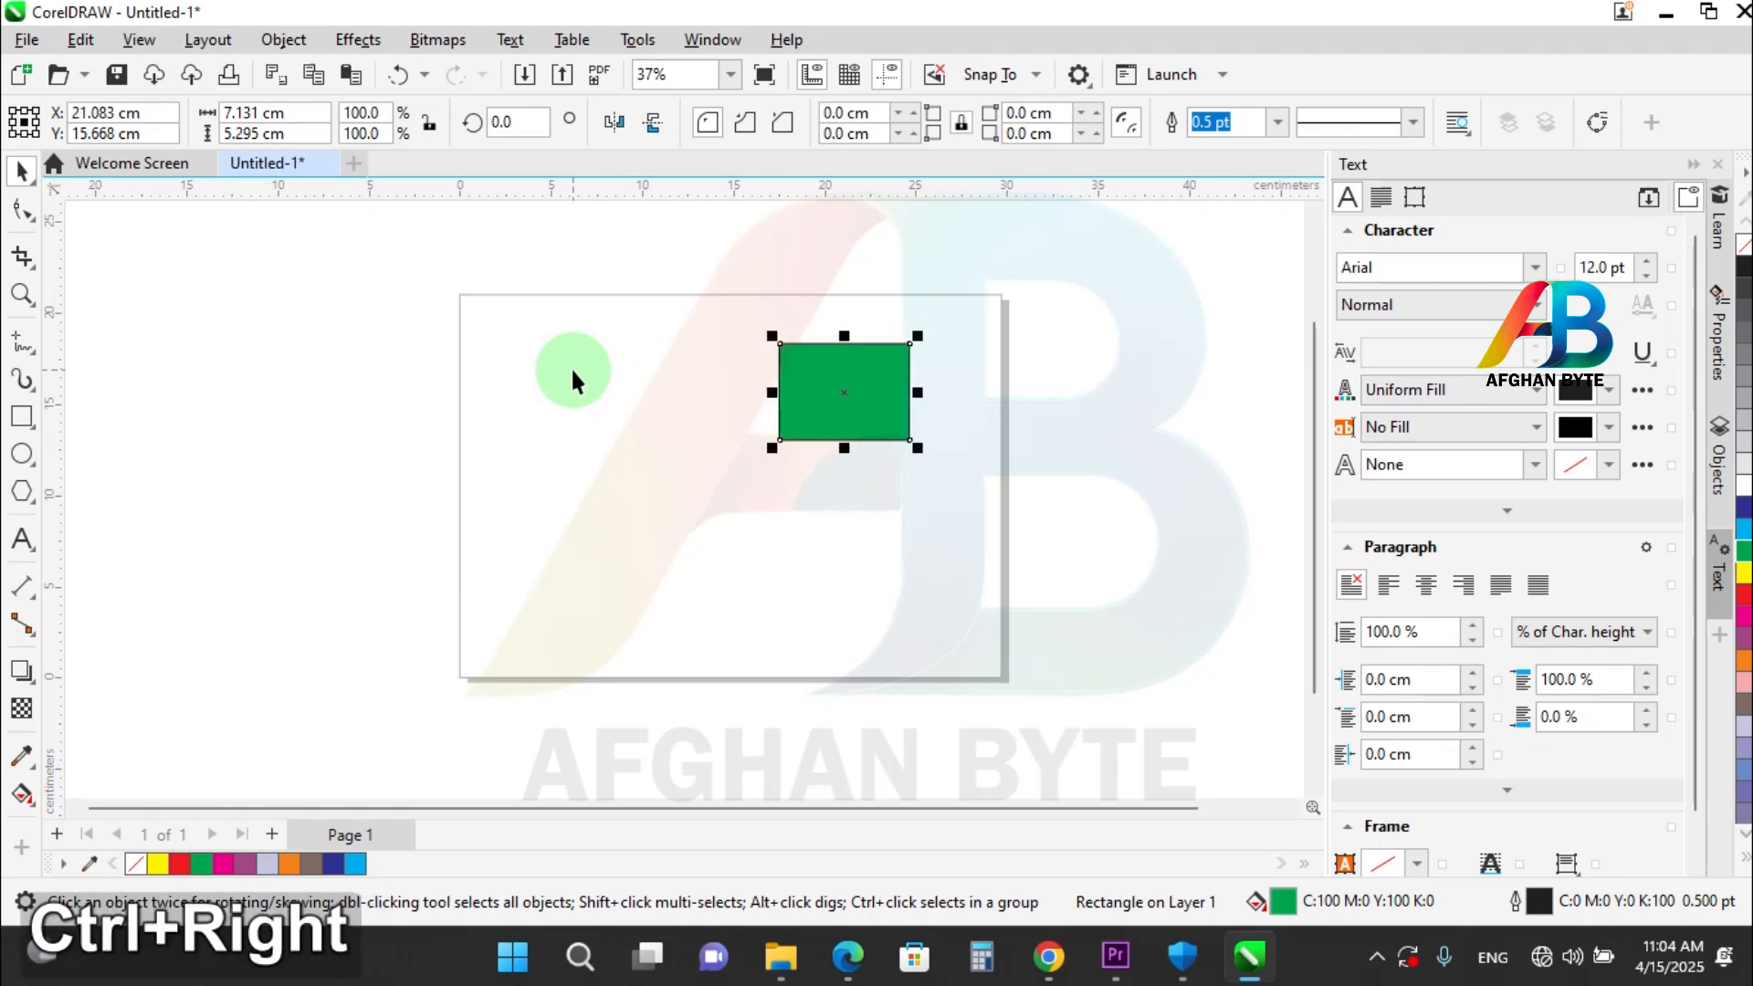
pyautogui.hotkey('ctrl', 'Right')
pyautogui.hotkey('ctrl', 'Right')
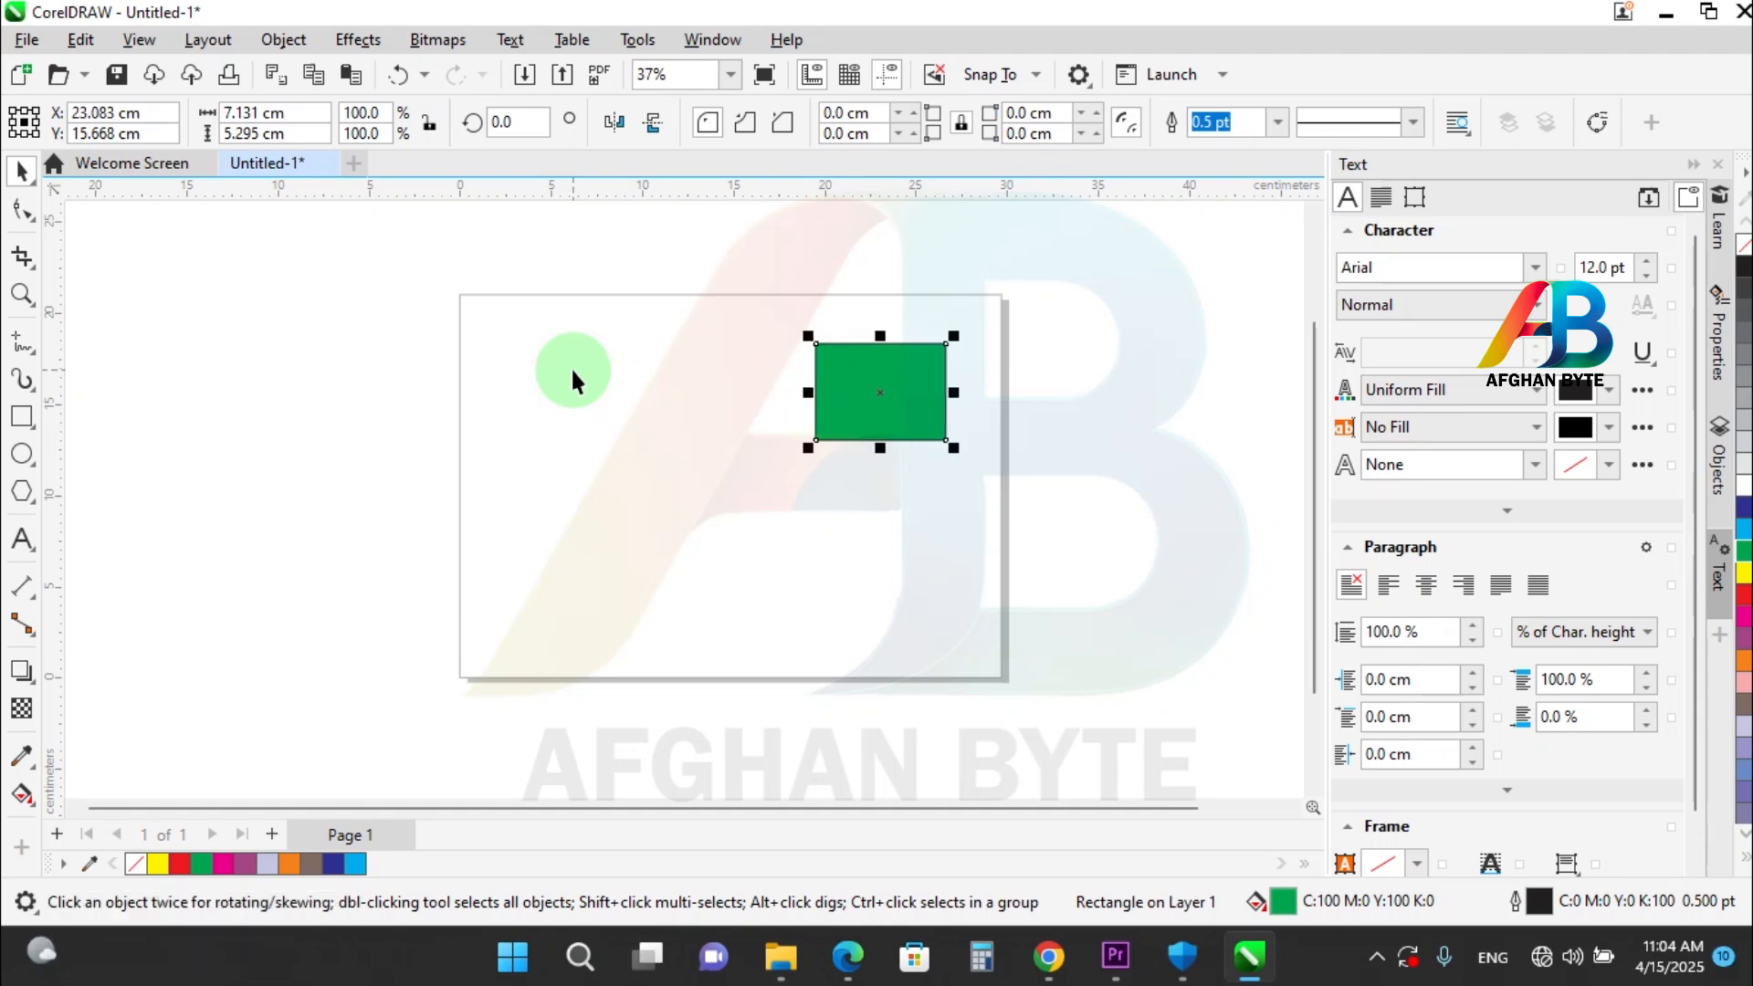
# Nudge the green rectangle down and part of the way back up in 1 cm steps, to Y 13.668 cm.
pyautogui.press('Down')
pyautogui.press('Down')
pyautogui.press('Down')
pyautogui.press('Down')
pyautogui.press('Down')
pyautogui.press('Down')
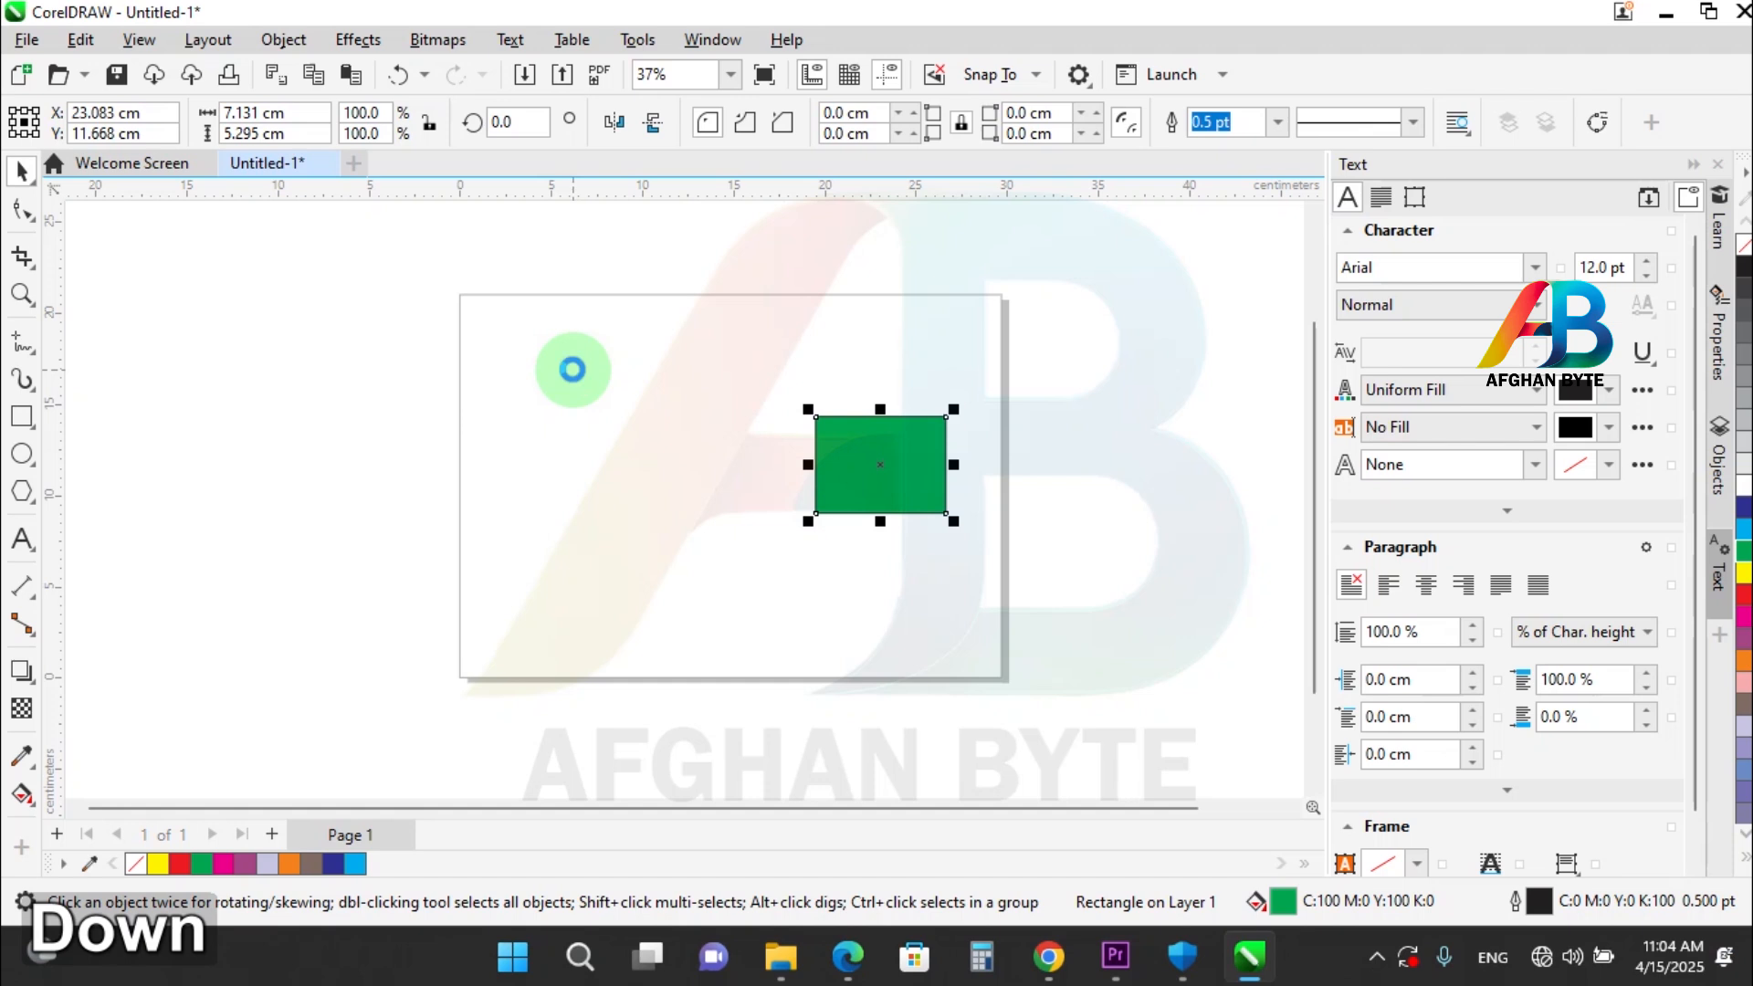
pyautogui.press('Up')
pyautogui.press('Up')
pyautogui.press('Up')
pyautogui.press('Up')
# Nudge the green rectangle 11 cm to the left in 1 cm steps.
pyautogui.press('Left')
pyautogui.press('Left')
pyautogui.press('Left')
pyautogui.press('Left')
pyautogui.press('Left')
pyautogui.press('Left')
pyautogui.press('Left')
pyautogui.press('Left')
pyautogui.press('Left')
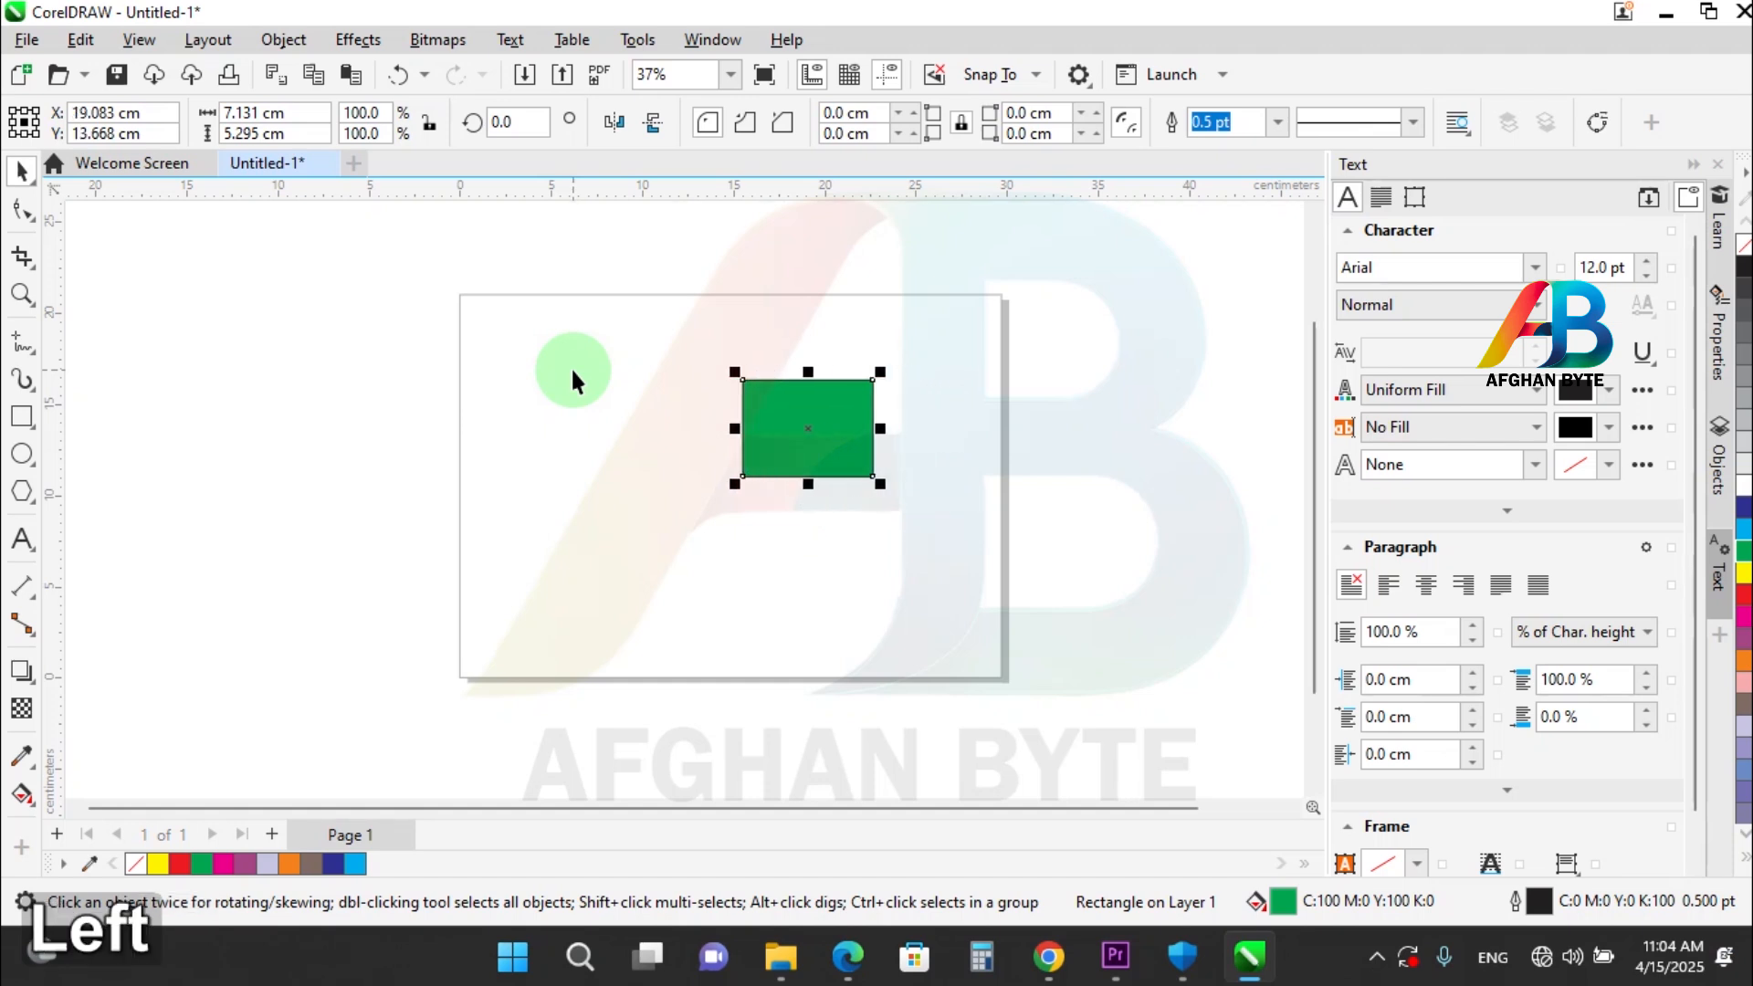
pyautogui.press('Left')
pyautogui.press('Left')
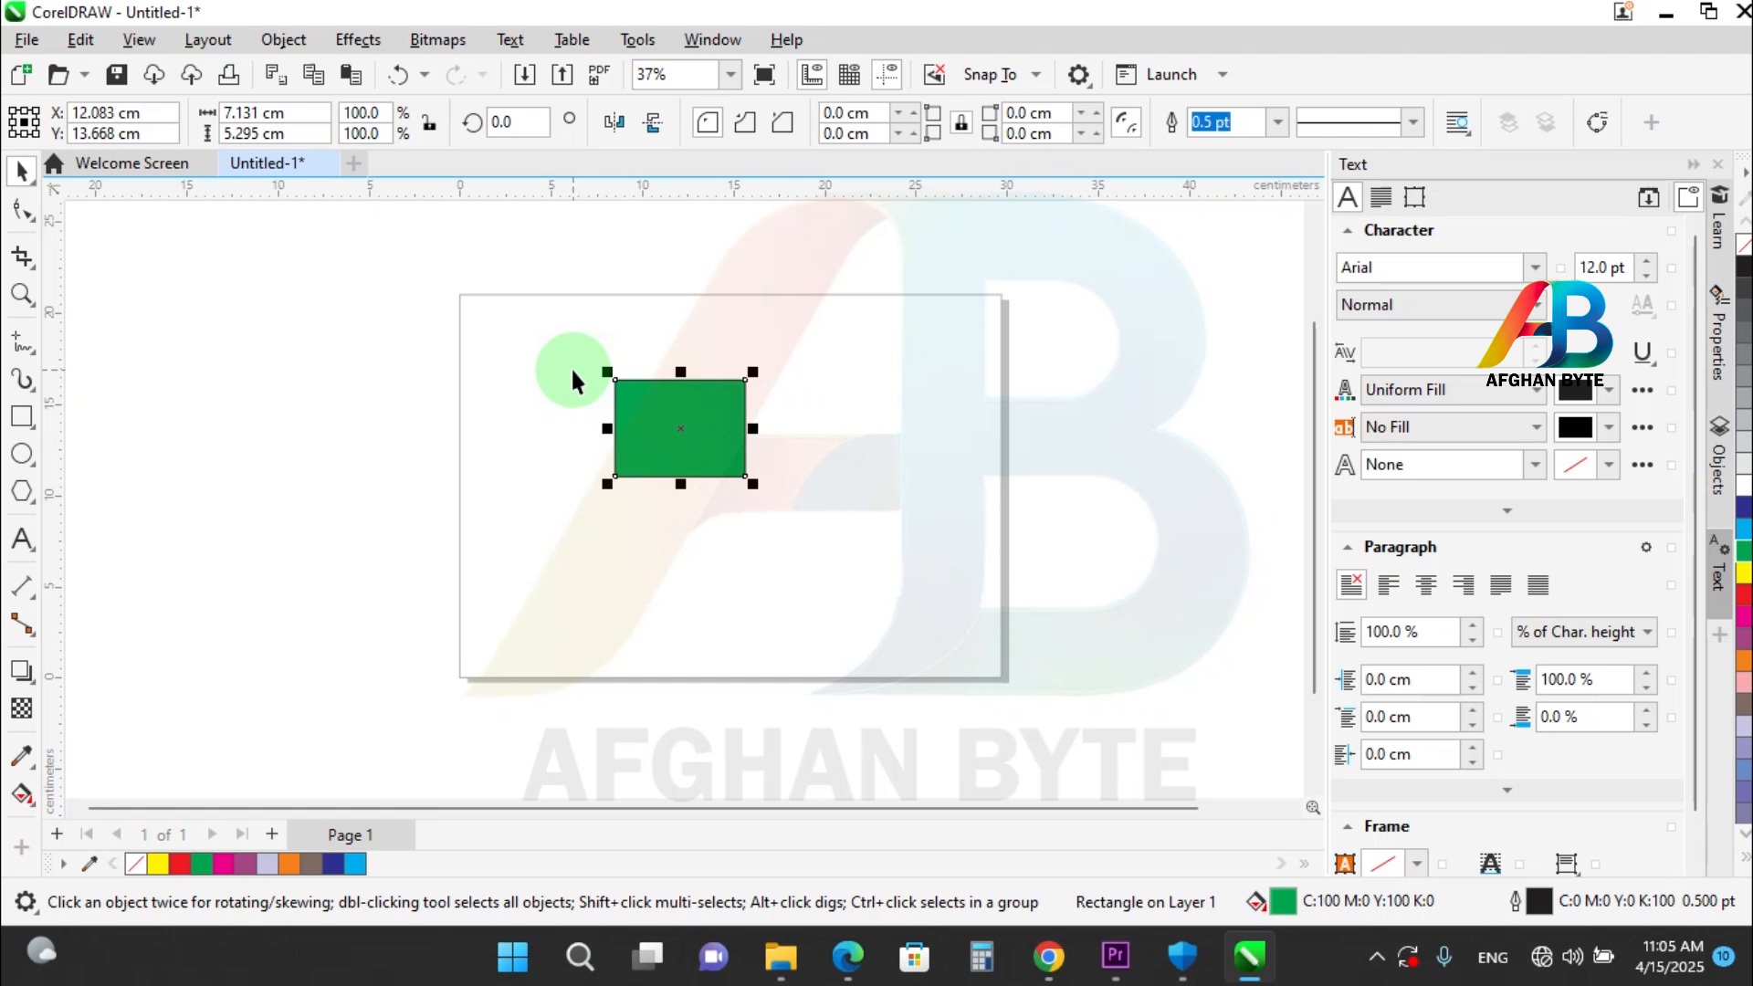
# Delete the green rectangle and draw five small separate rectangles, two on the page's left half and three on its right half.
pyautogui.press('Delete')
pyautogui.click(22, 417)
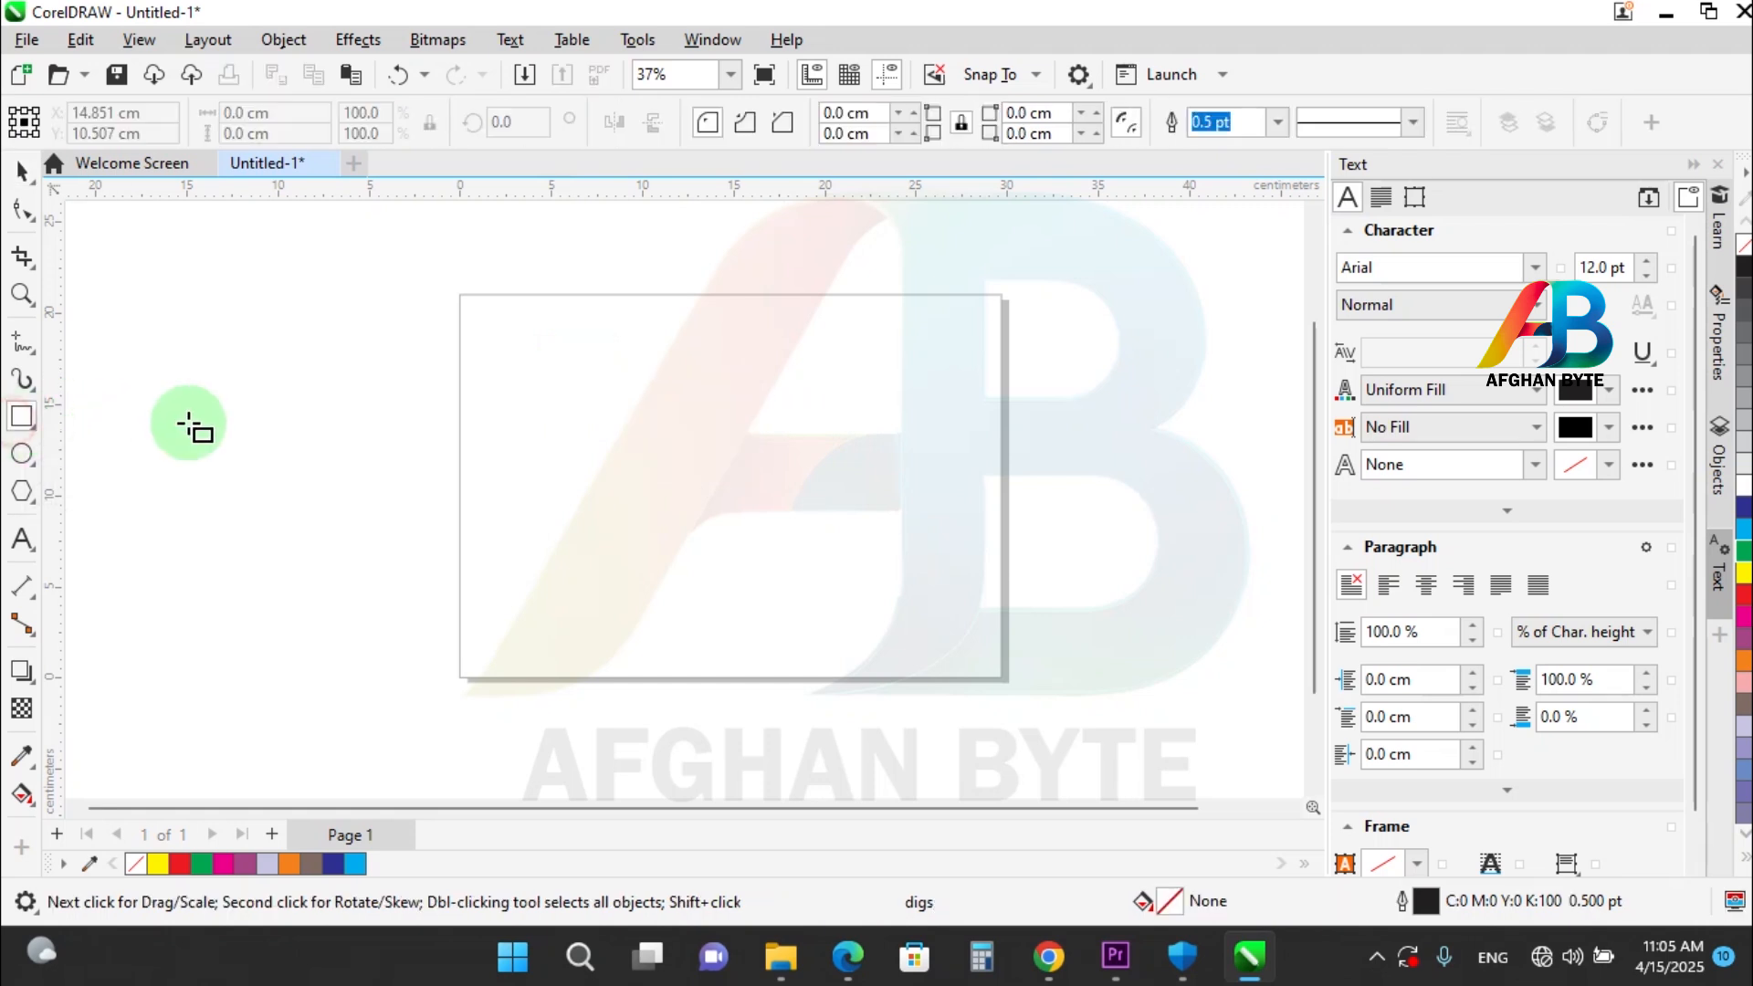
pyautogui.moveTo(522, 364); pyautogui.dragTo(600, 414)
pyautogui.moveTo(533, 470); pyautogui.dragTo(612, 529)
pyautogui.moveTo(736, 439); pyautogui.dragTo(780, 550)
pyautogui.moveTo(834, 464); pyautogui.dragTo(909, 550)
pyautogui.moveTo(847, 329); pyautogui.dragTo(927, 413)
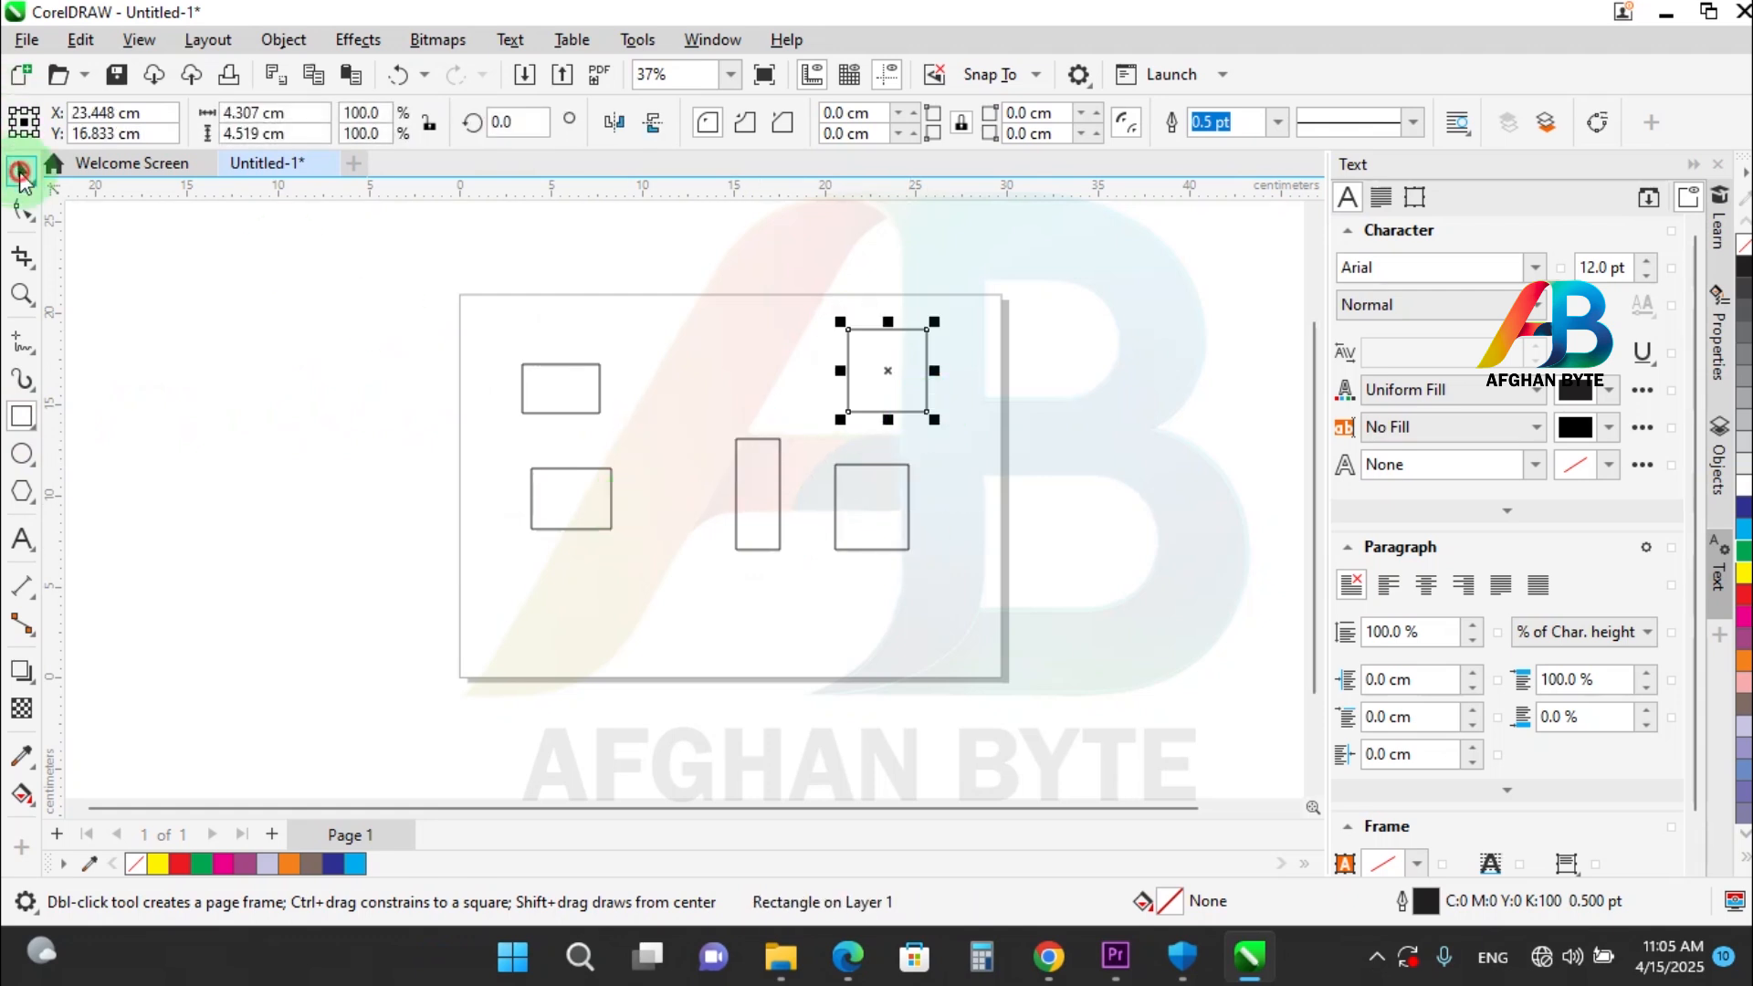
# Select all five rectangles at once by enclosing them in a marquee with the Pick tool.
pyautogui.click(22, 170)
pyautogui.click(984, 298)
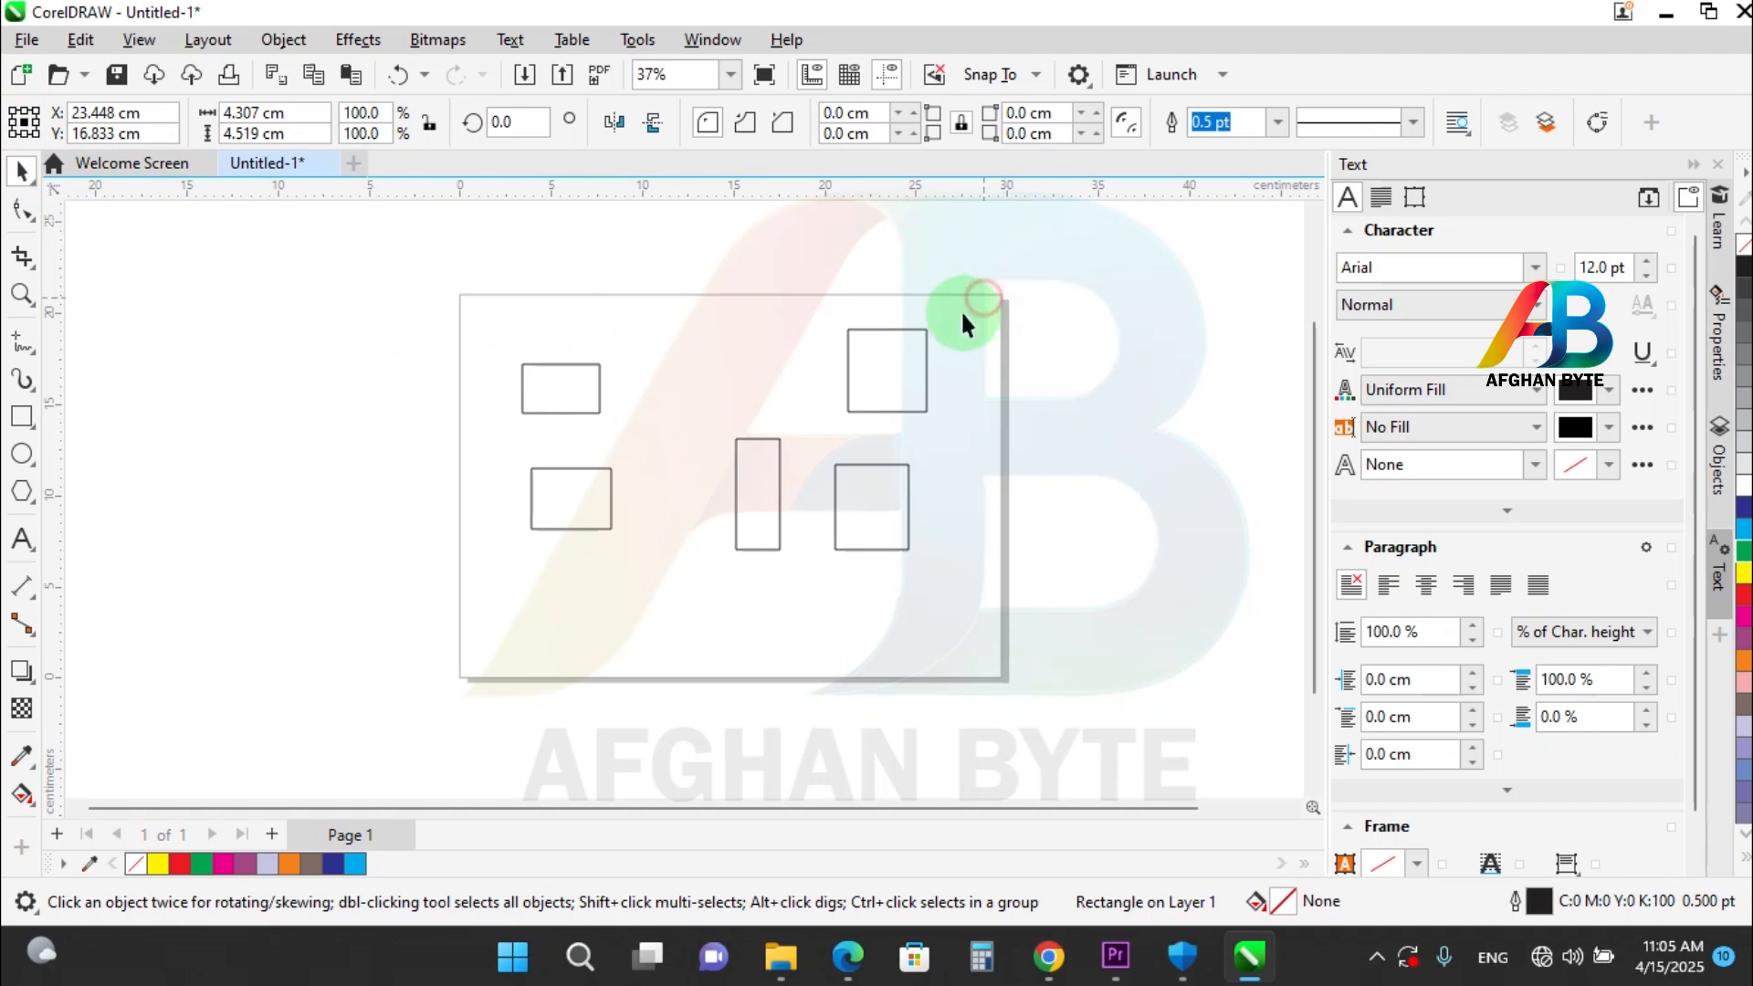
pyautogui.moveTo(637, 517); pyautogui.dragTo(509, 559)
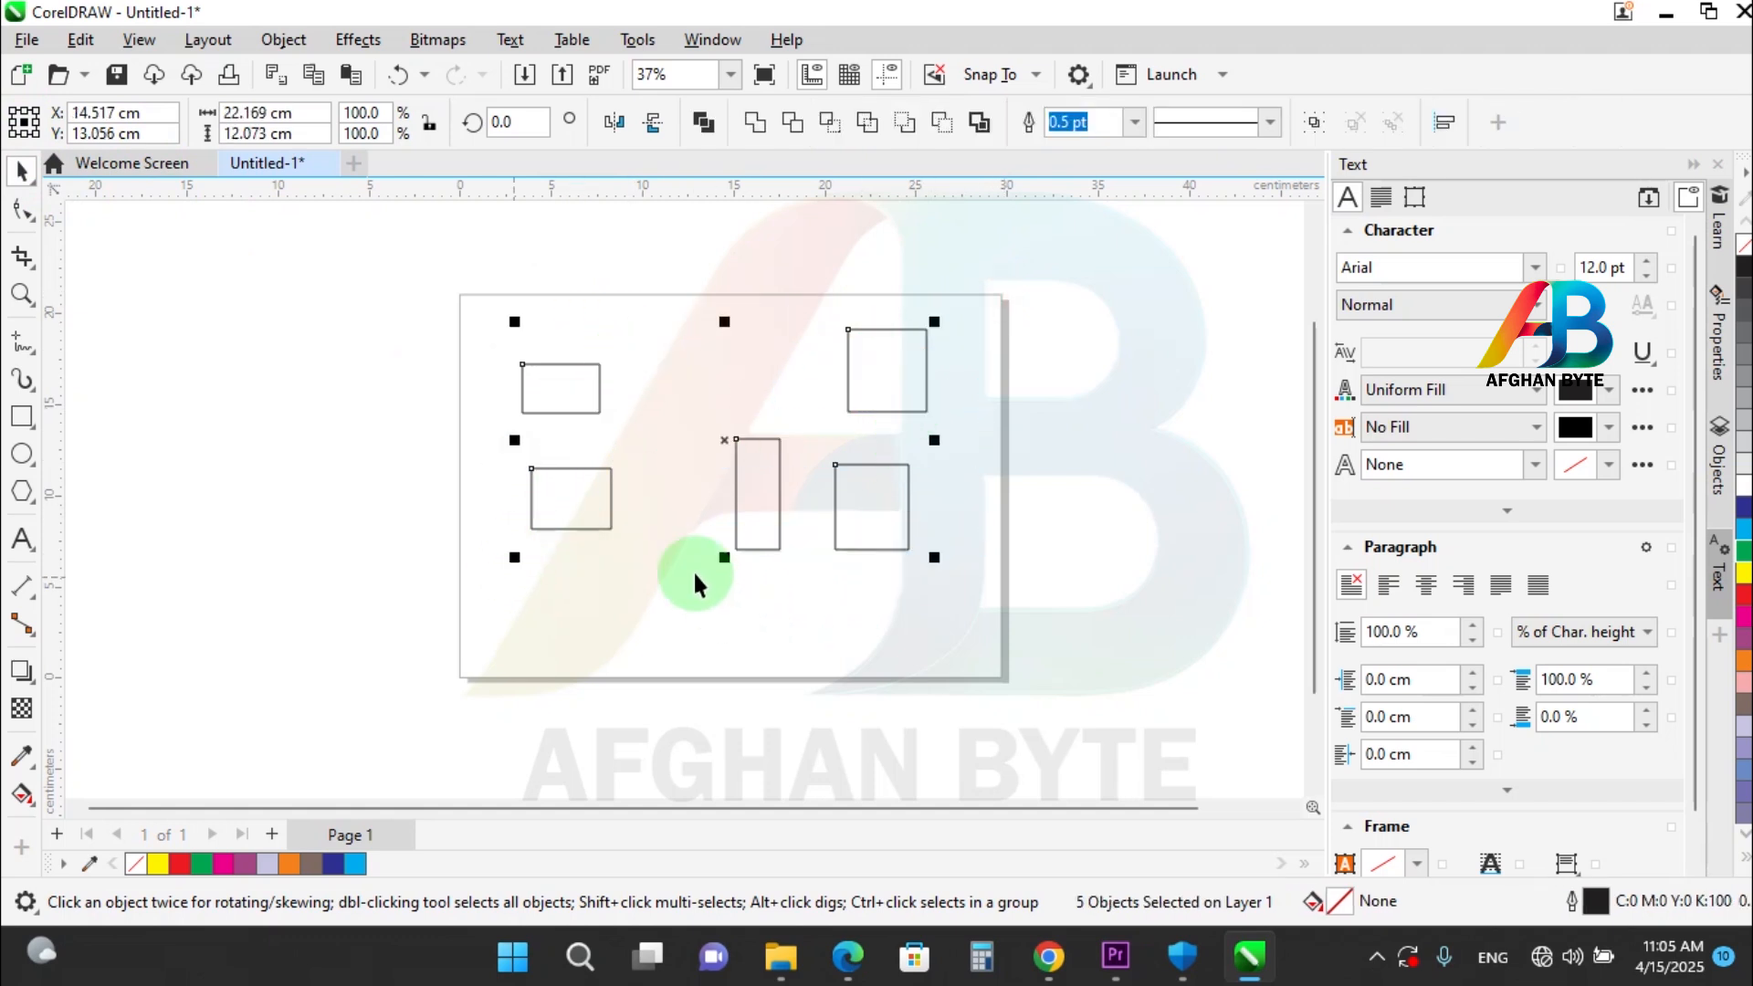
# Make the status bar show Object Details and take the tall narrow rectangle out of the multiple selection.
pyautogui.click(24, 909)
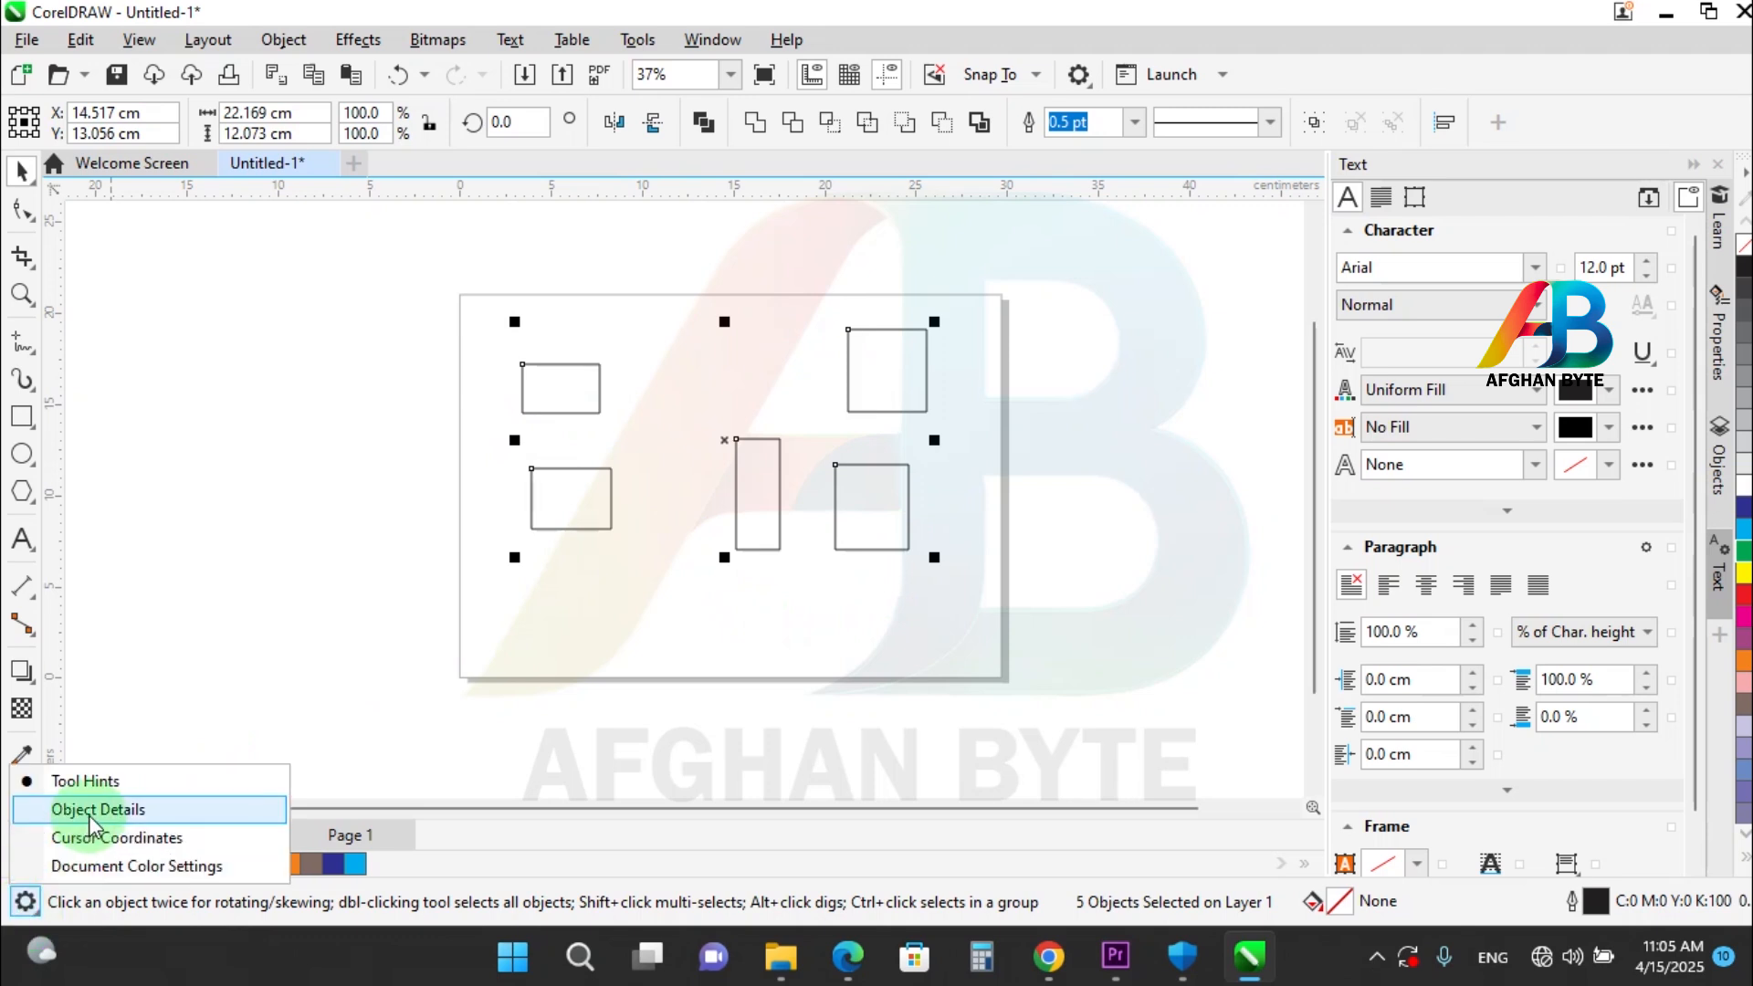
pyautogui.click(92, 815)
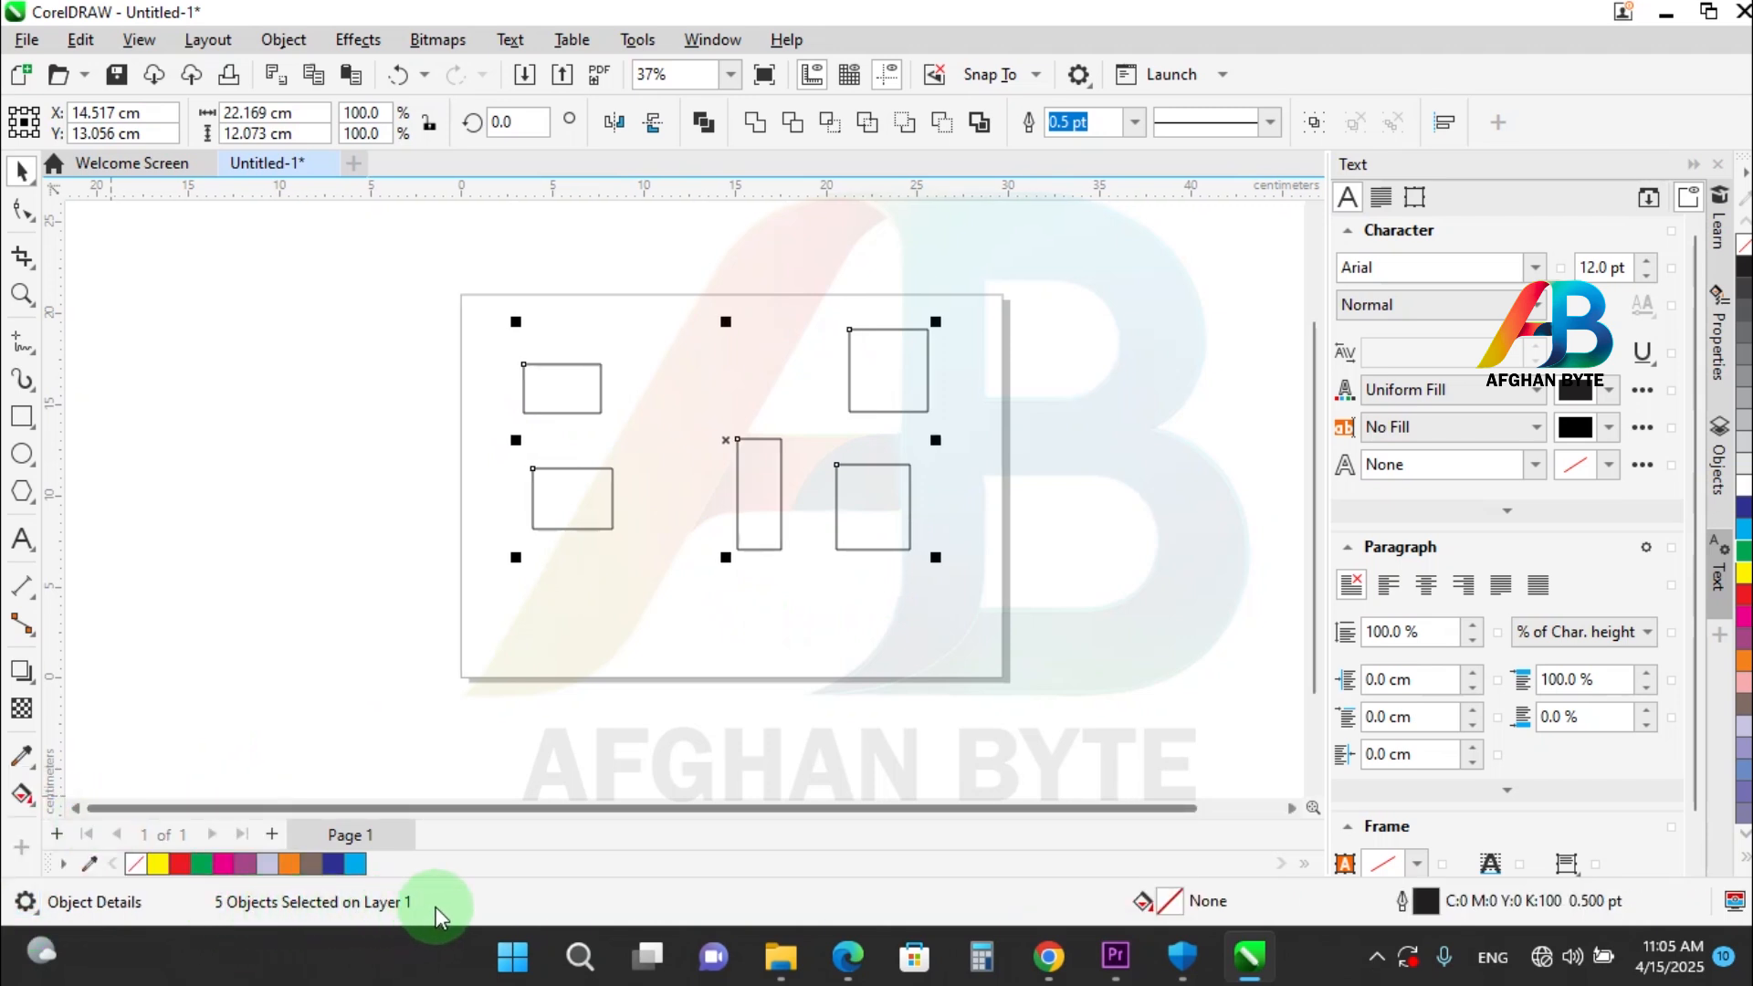
pyautogui.keyDown('shift'); pyautogui.click(770, 478); pyautogui.keyUp('shift')
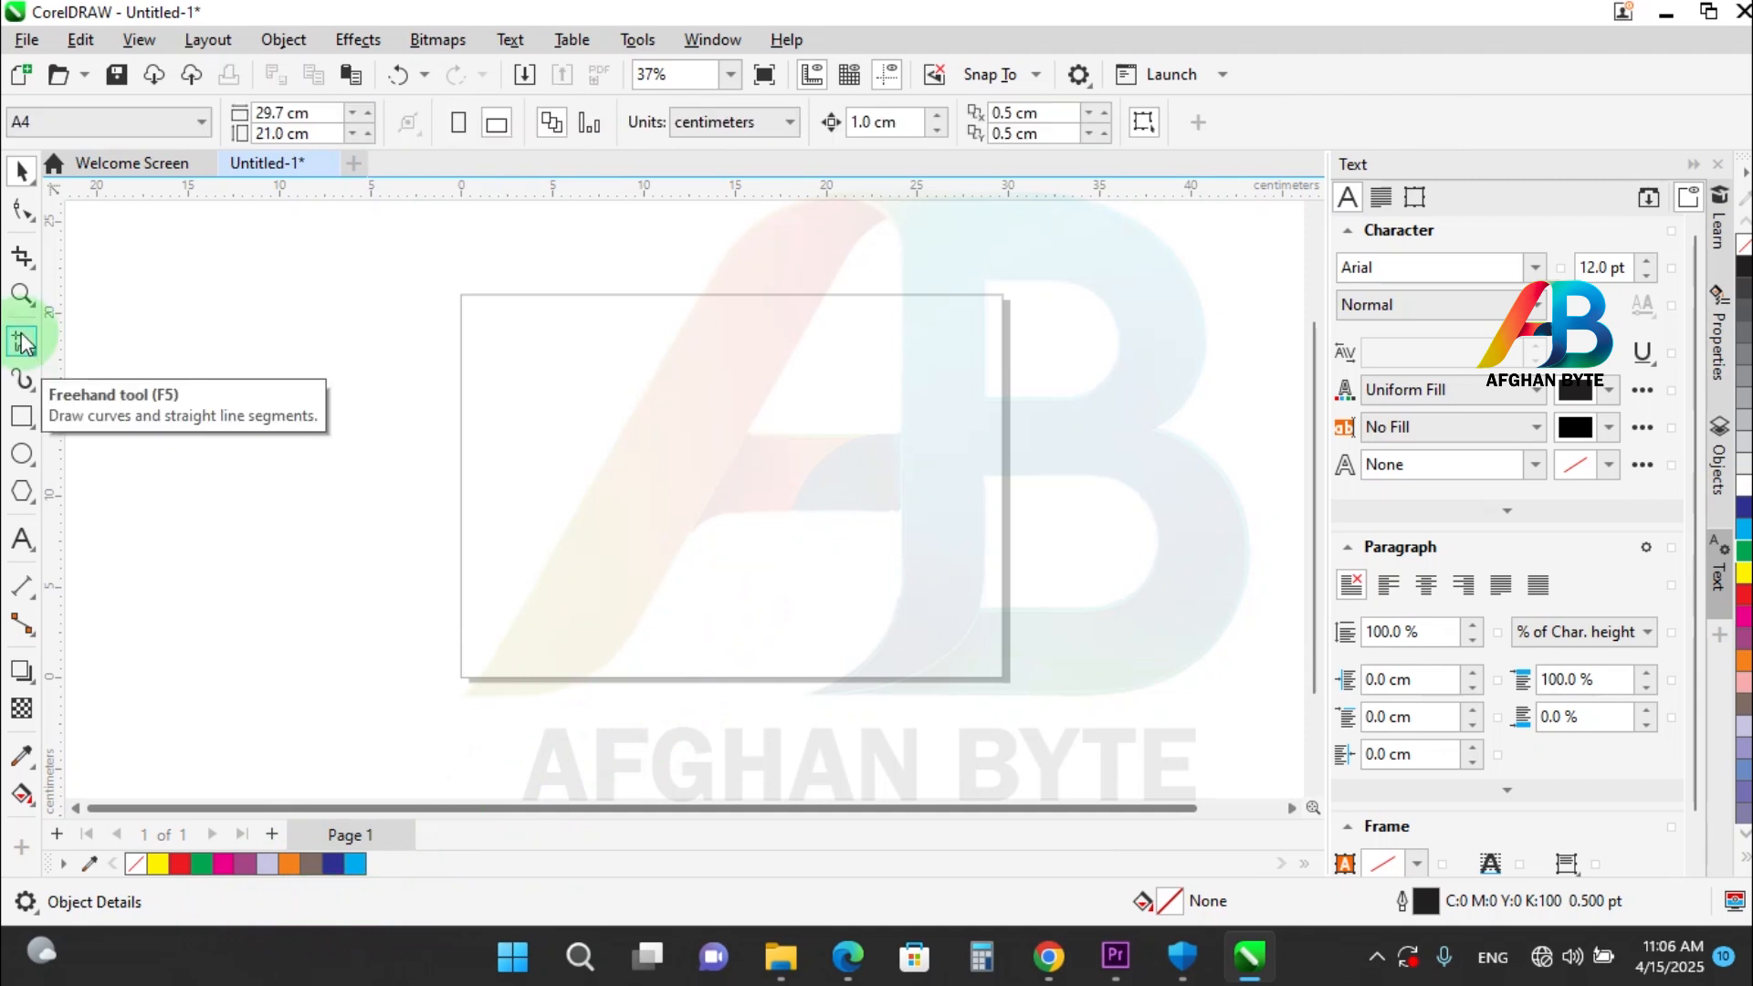
# Draw a rectangle about 14.8 by 10.2 cm on the page's left half and fill it with cyan.
pyautogui.click(22, 420)
pyautogui.moveTo(509, 351); pyautogui.dragTo(780, 537)
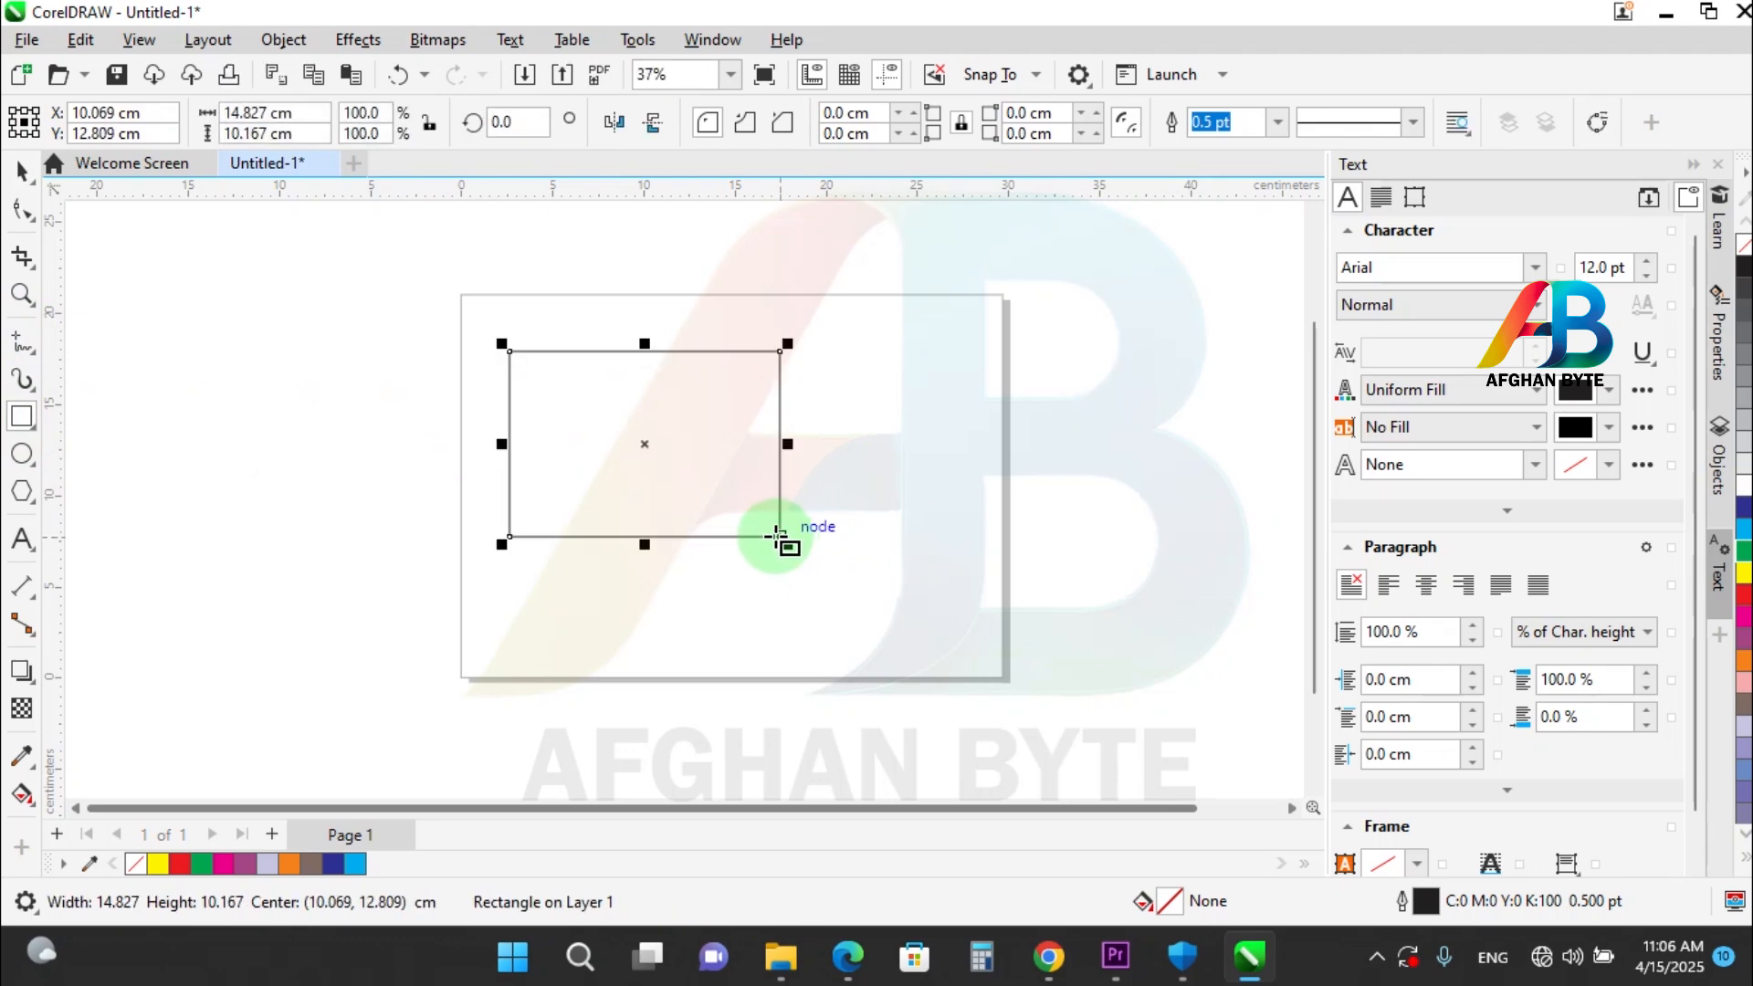
pyautogui.click(1745, 526)
# Place one copy of the blue rectangle across the page's right edge and another off the page to its left.
pyautogui.moveTo(571, 375); pyautogui.dragTo(914, 441)
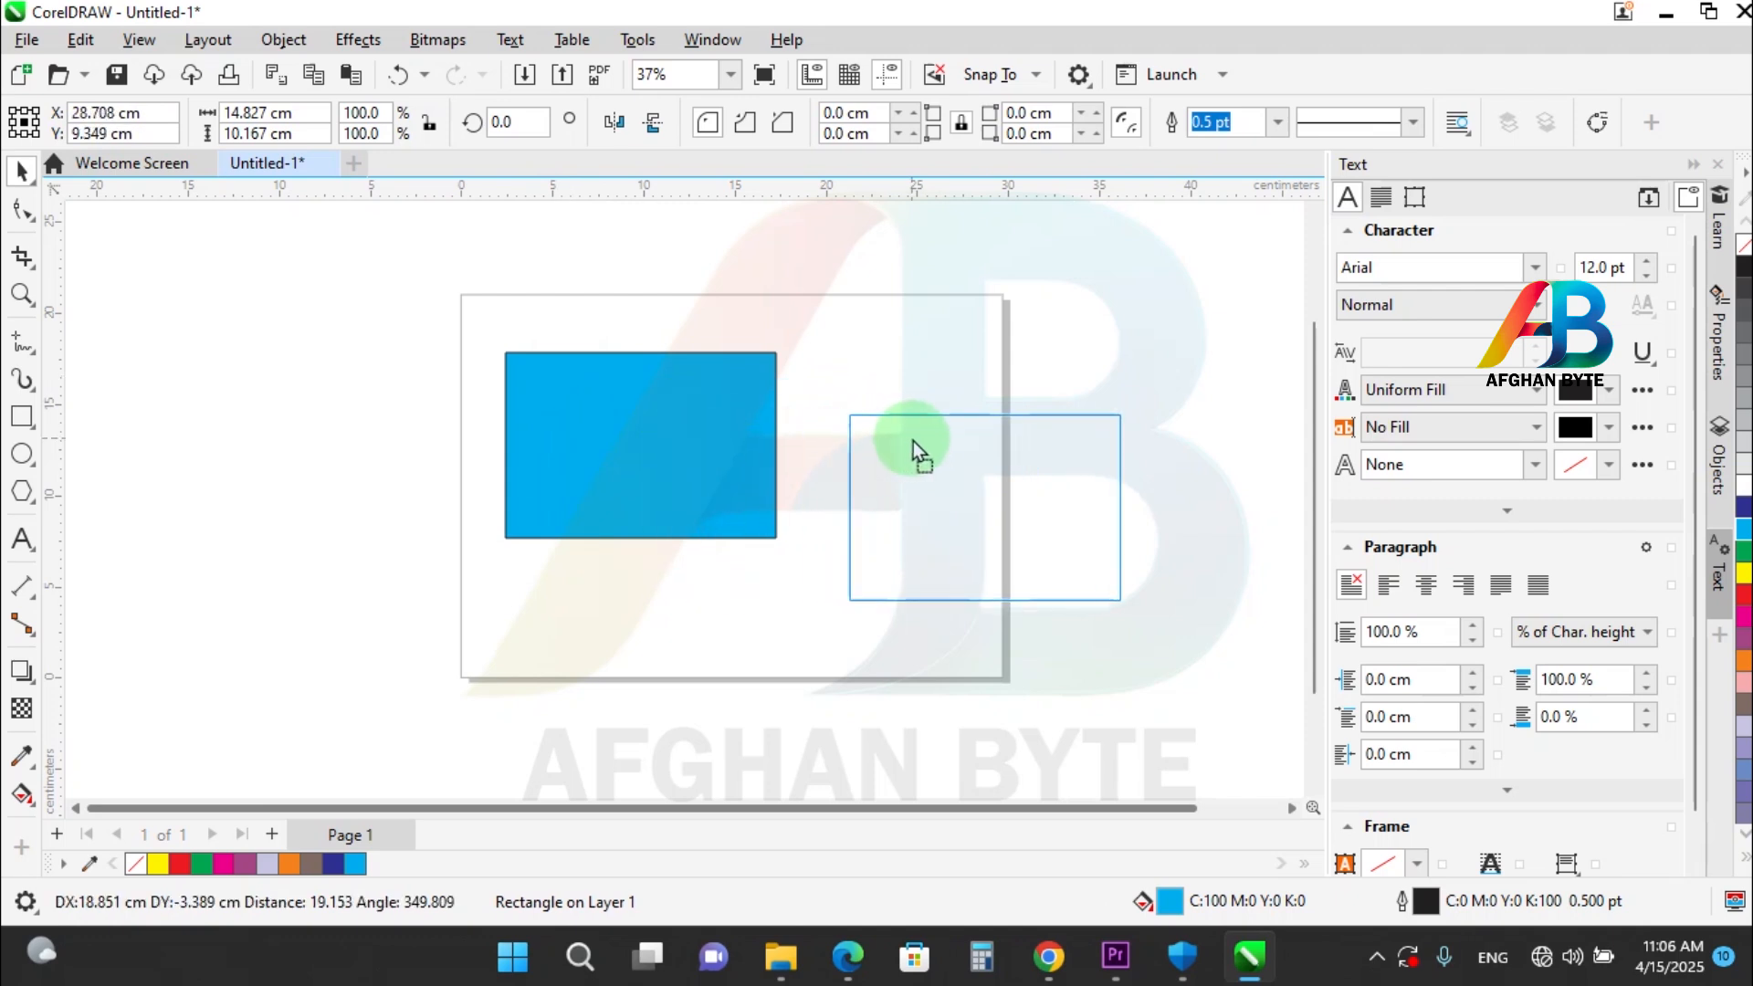
pyautogui.moveTo(913, 441); pyautogui.dragTo(913, 441)
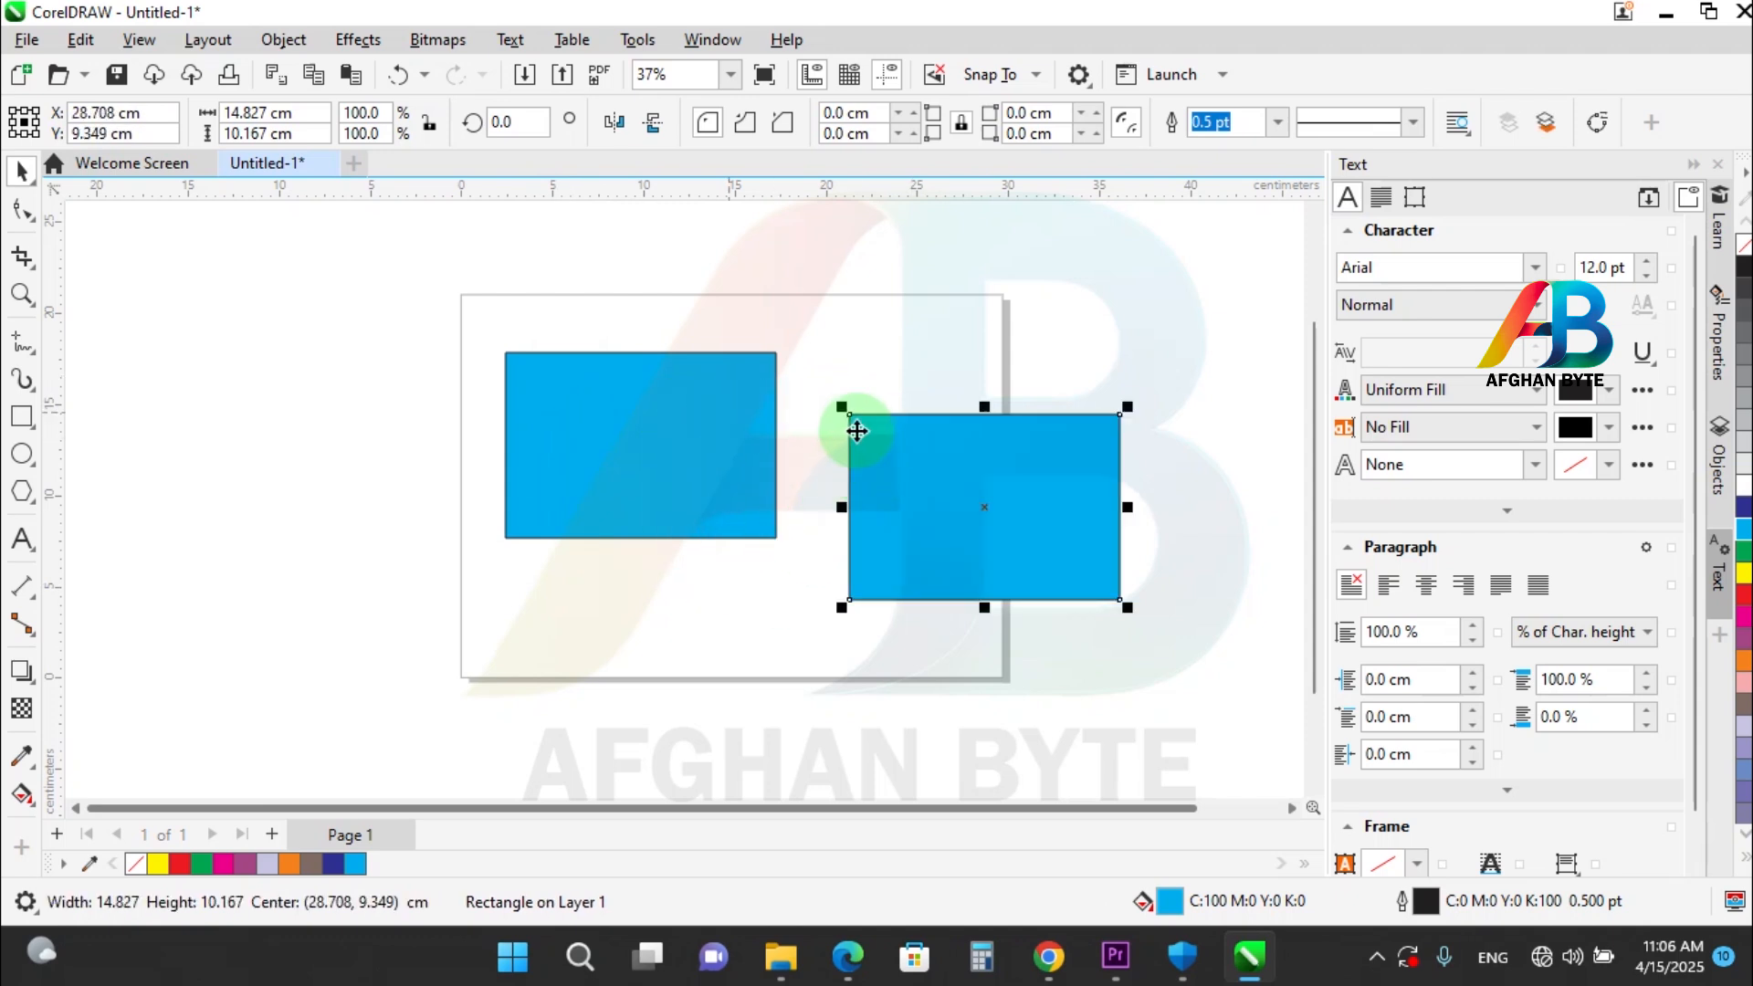
pyautogui.click(600, 395)
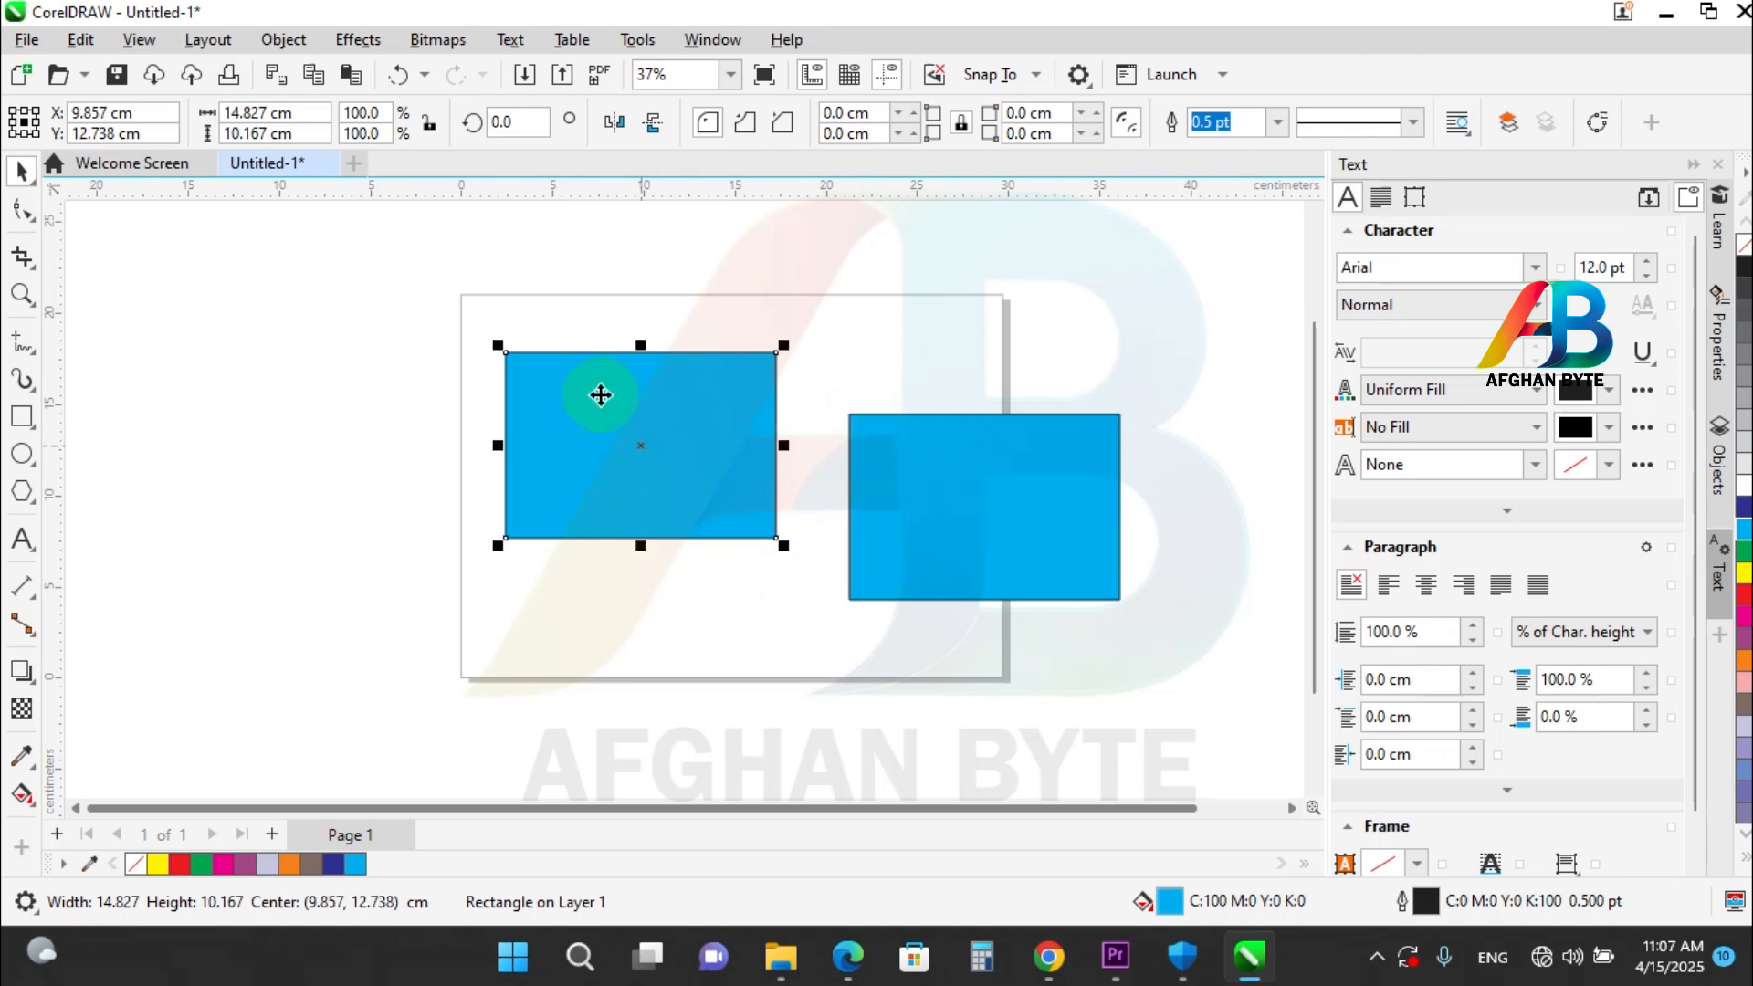
pyautogui.moveTo(598, 394); pyautogui.dragTo(260, 405)
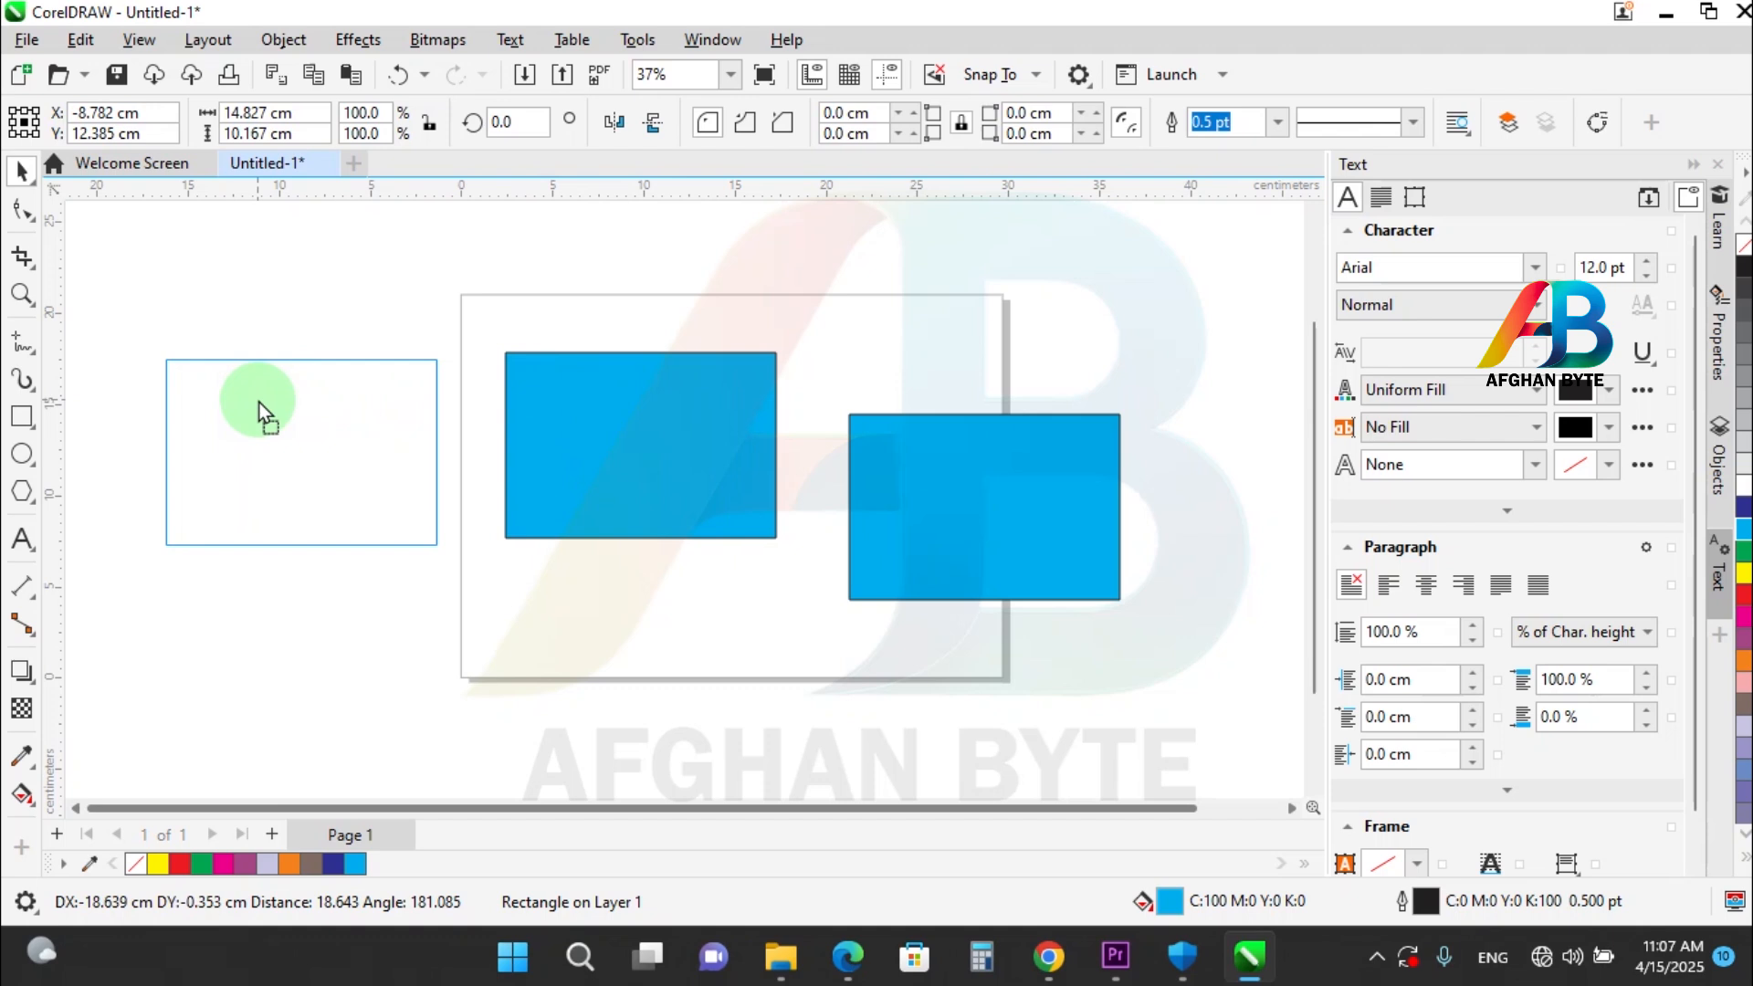
pyautogui.moveTo(259, 402); pyautogui.dragTo(259, 402)
# Move the middle blue rectangle toward the lower left while dropping a trail of copies along the path.
pyautogui.click(621, 424)
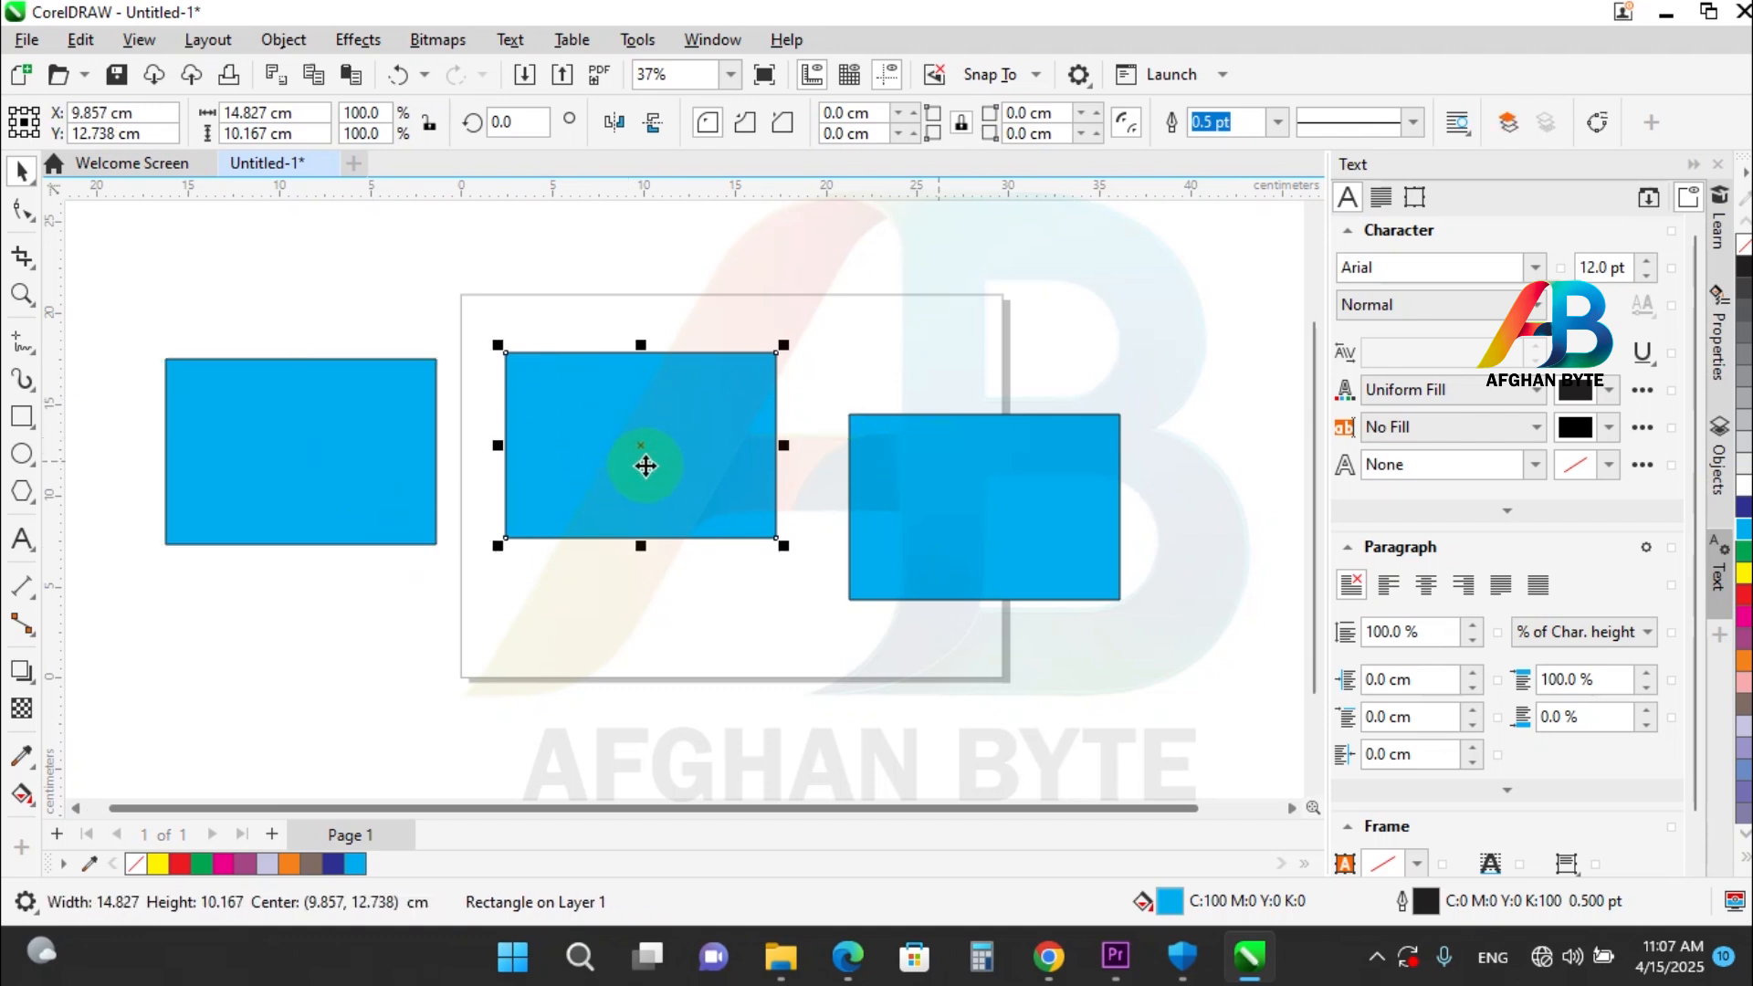
pyautogui.moveTo(604, 393); pyautogui.dragTo(297, 658)
pyautogui.press('space')
pyautogui.press('space')
pyautogui.press('space')
pyautogui.press('space')
pyautogui.press('space')
pyautogui.press('space')
pyautogui.press('space')
pyautogui.press('space')
pyautogui.press('space')
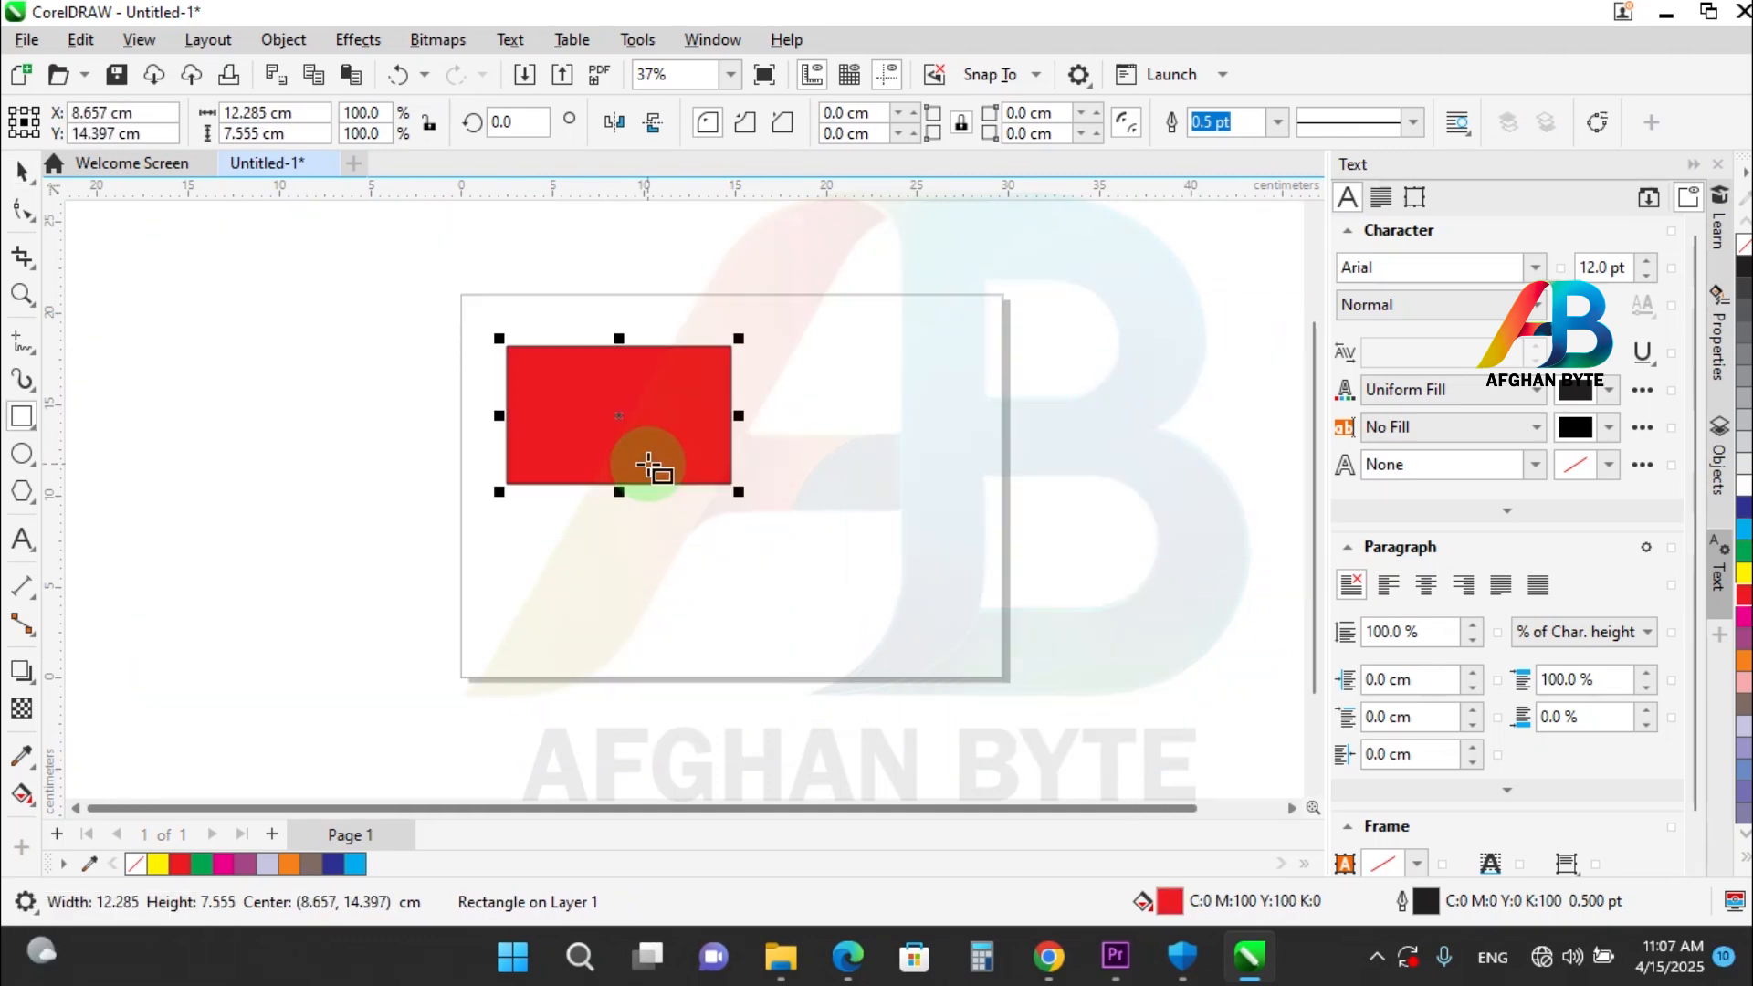
# Select the red rectangle with the Pick tool and duplicate it repeatedly, each copy offset 0.5 cm right and up.
pyautogui.click(22, 172)
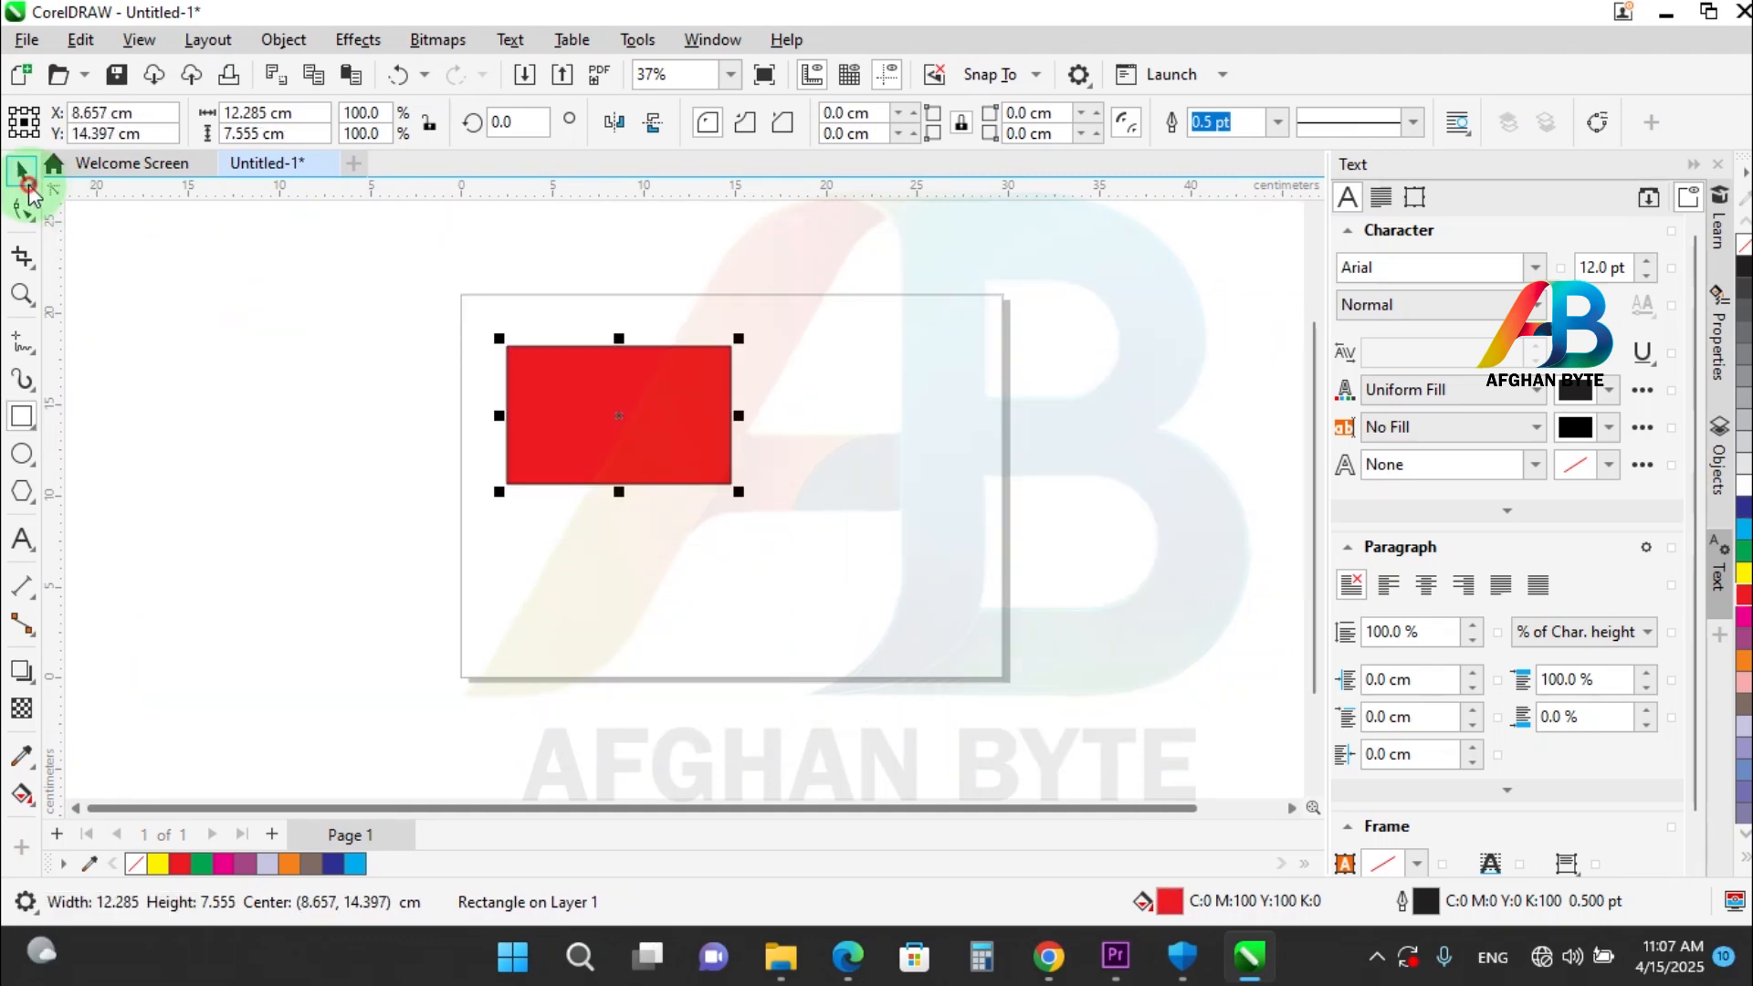
pyautogui.click(577, 381)
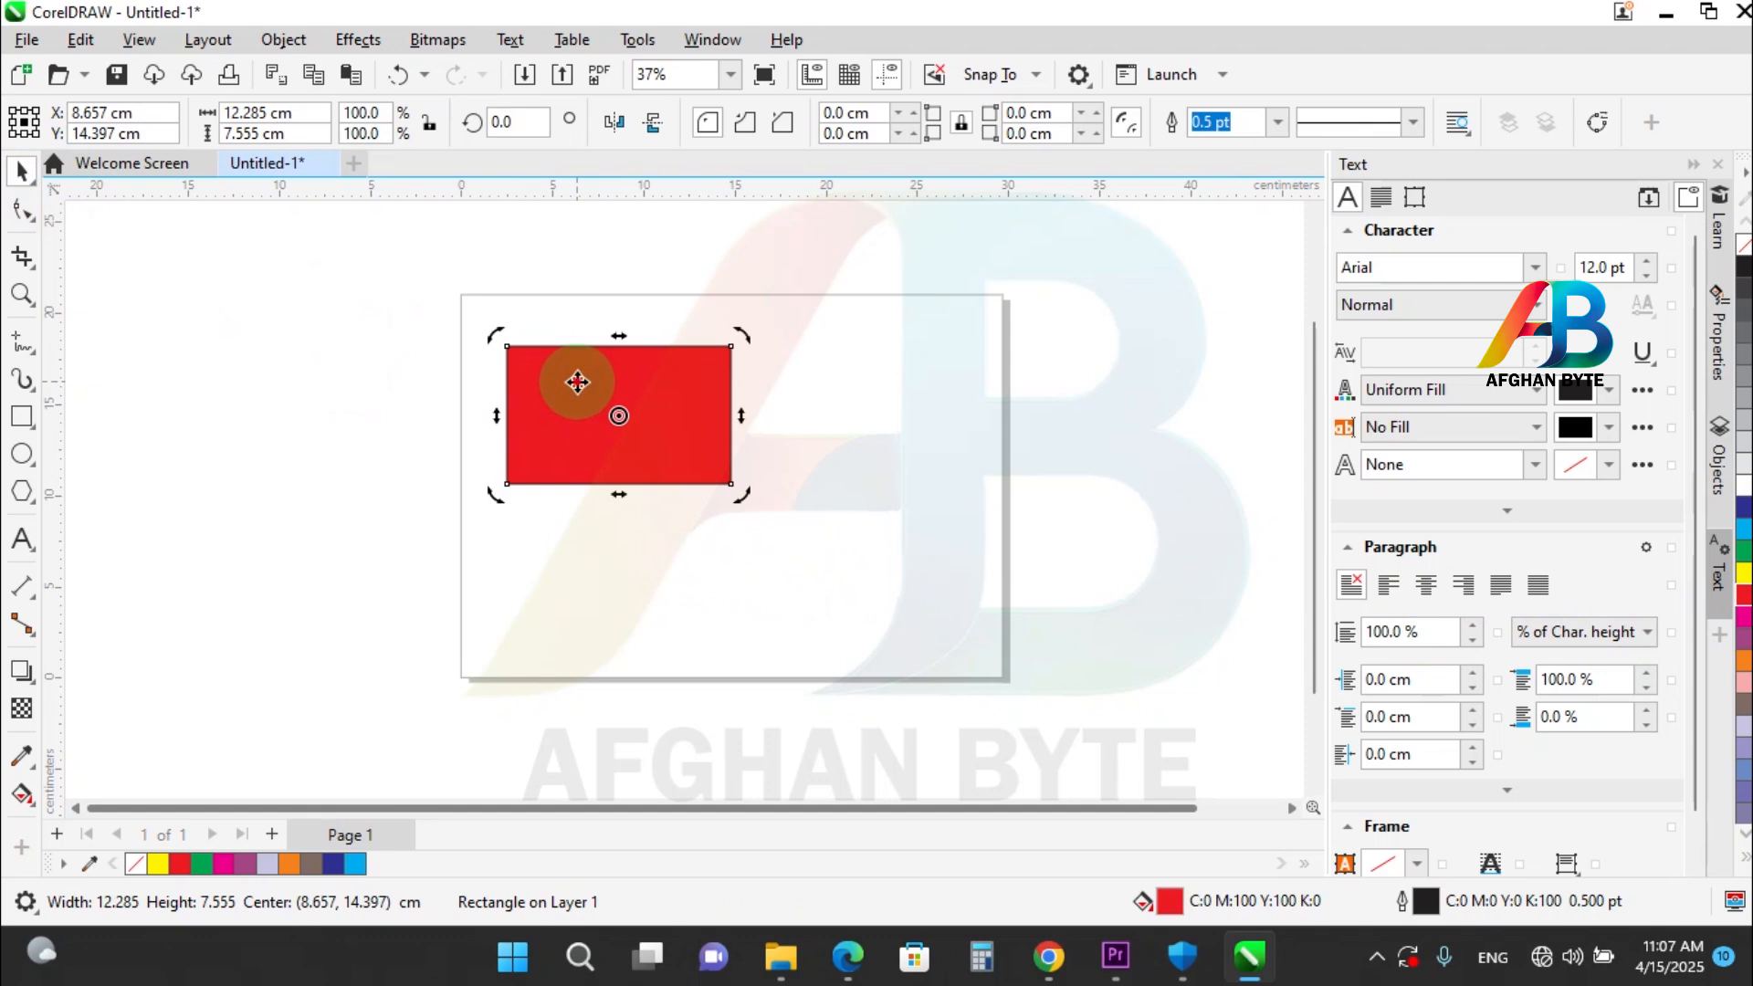
pyautogui.click(577, 382)
pyautogui.press('ctrl')
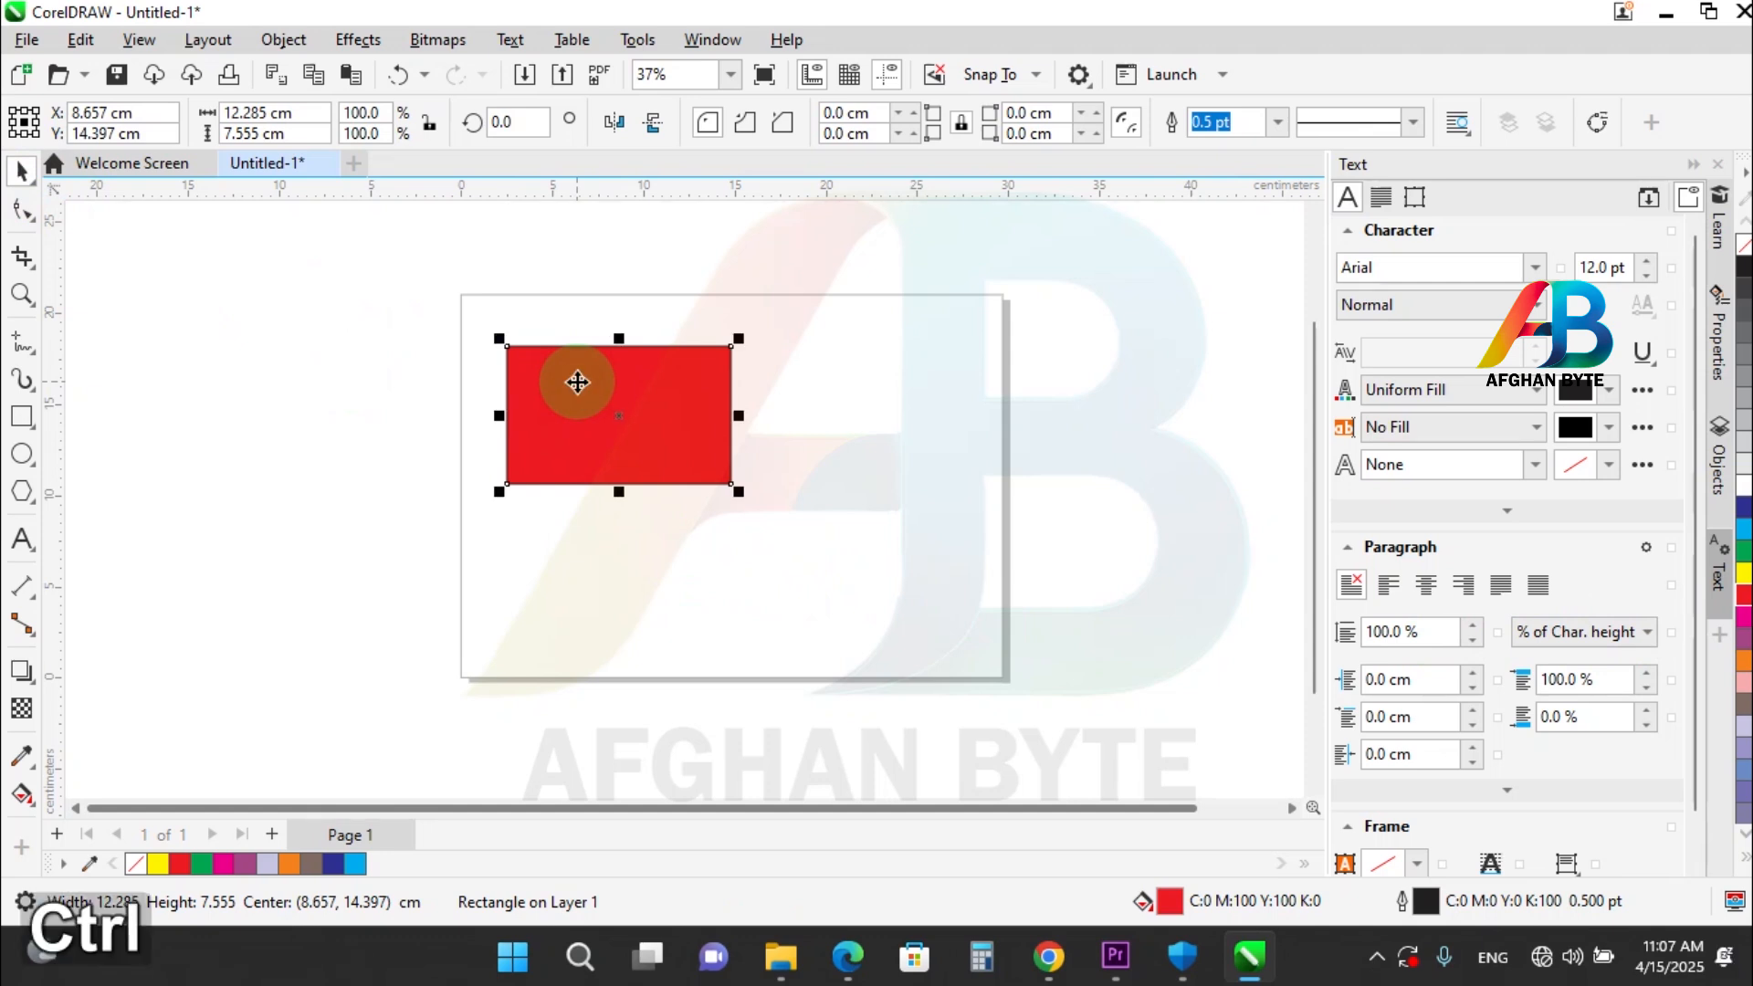
pyautogui.hotkey('ctrl', 'd')
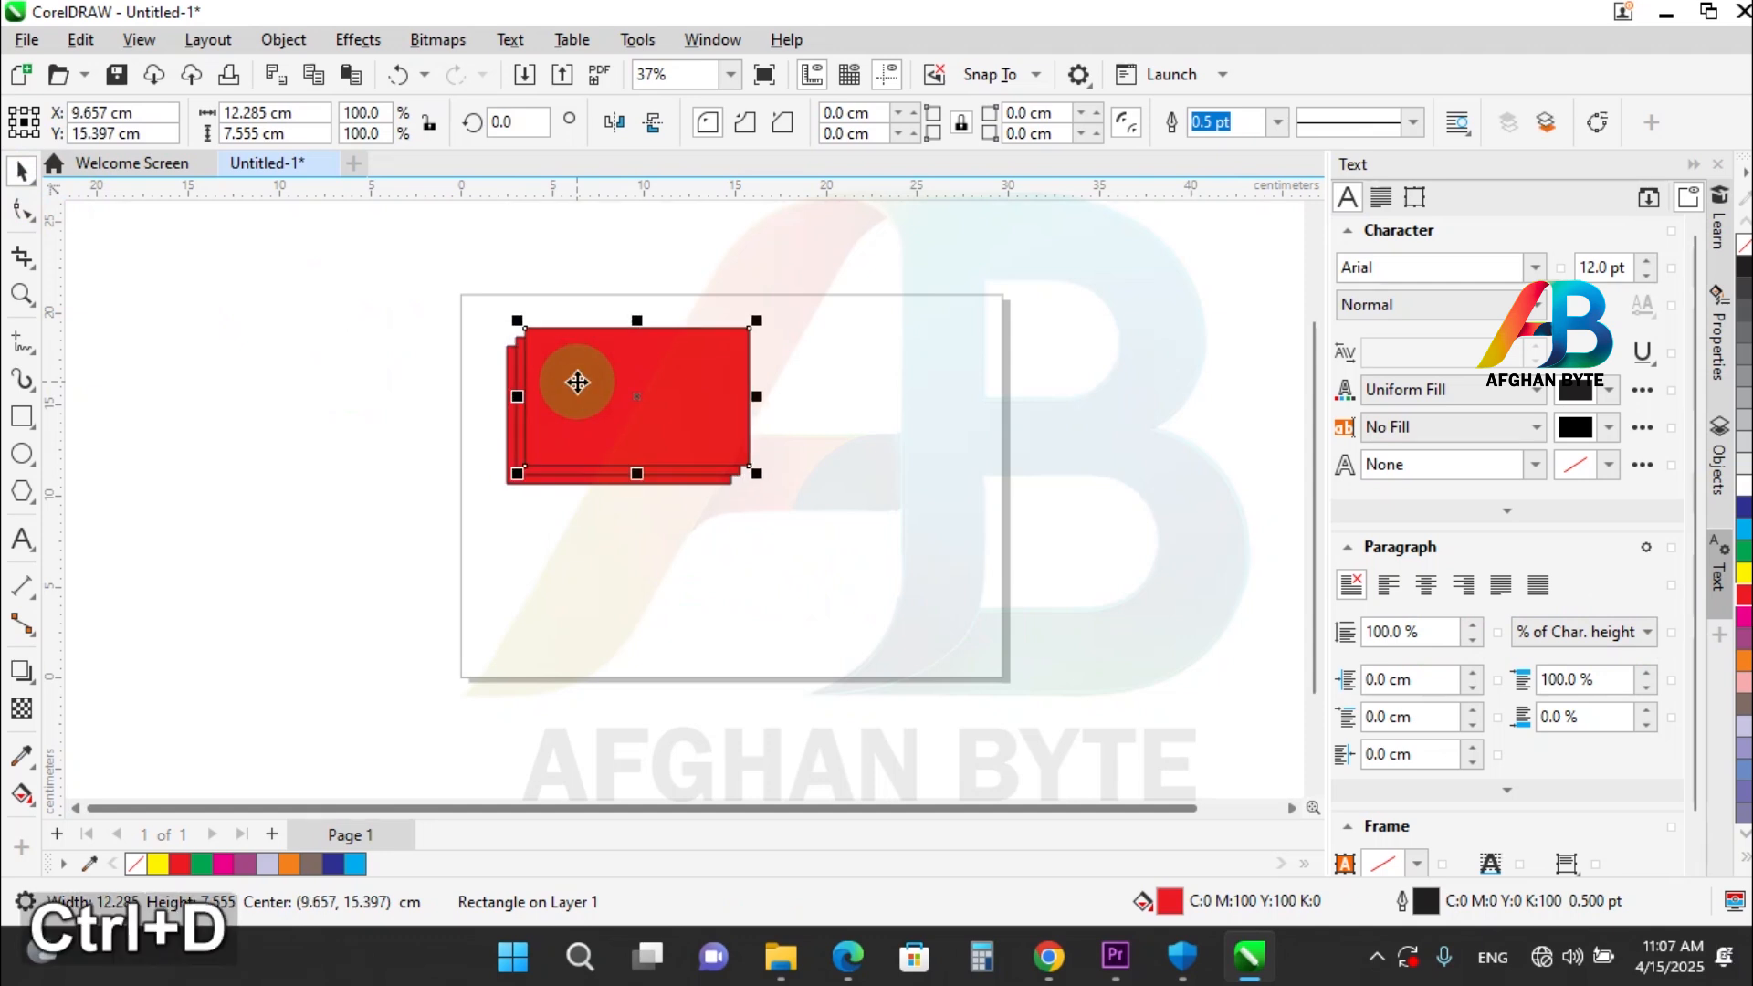
pyautogui.hotkey('ctrl', 'd')
pyautogui.hotkey('ctrl', 'd')
pyautogui.hotkey('ctrl', 'd')
pyautogui.hotkey('ctrl', 'd')
# Undo the last duplicates of the red rectangle.
pyautogui.hotkey('ctrl', 'z')
pyautogui.hotkey('ctrl', 'z')
pyautogui.hotkey('ctrl', 'z')
pyautogui.hotkey('ctrl', 'z')
pyautogui.hotkey('ctrl', 'z')
pyautogui.hotkey('ctrl', 'z')
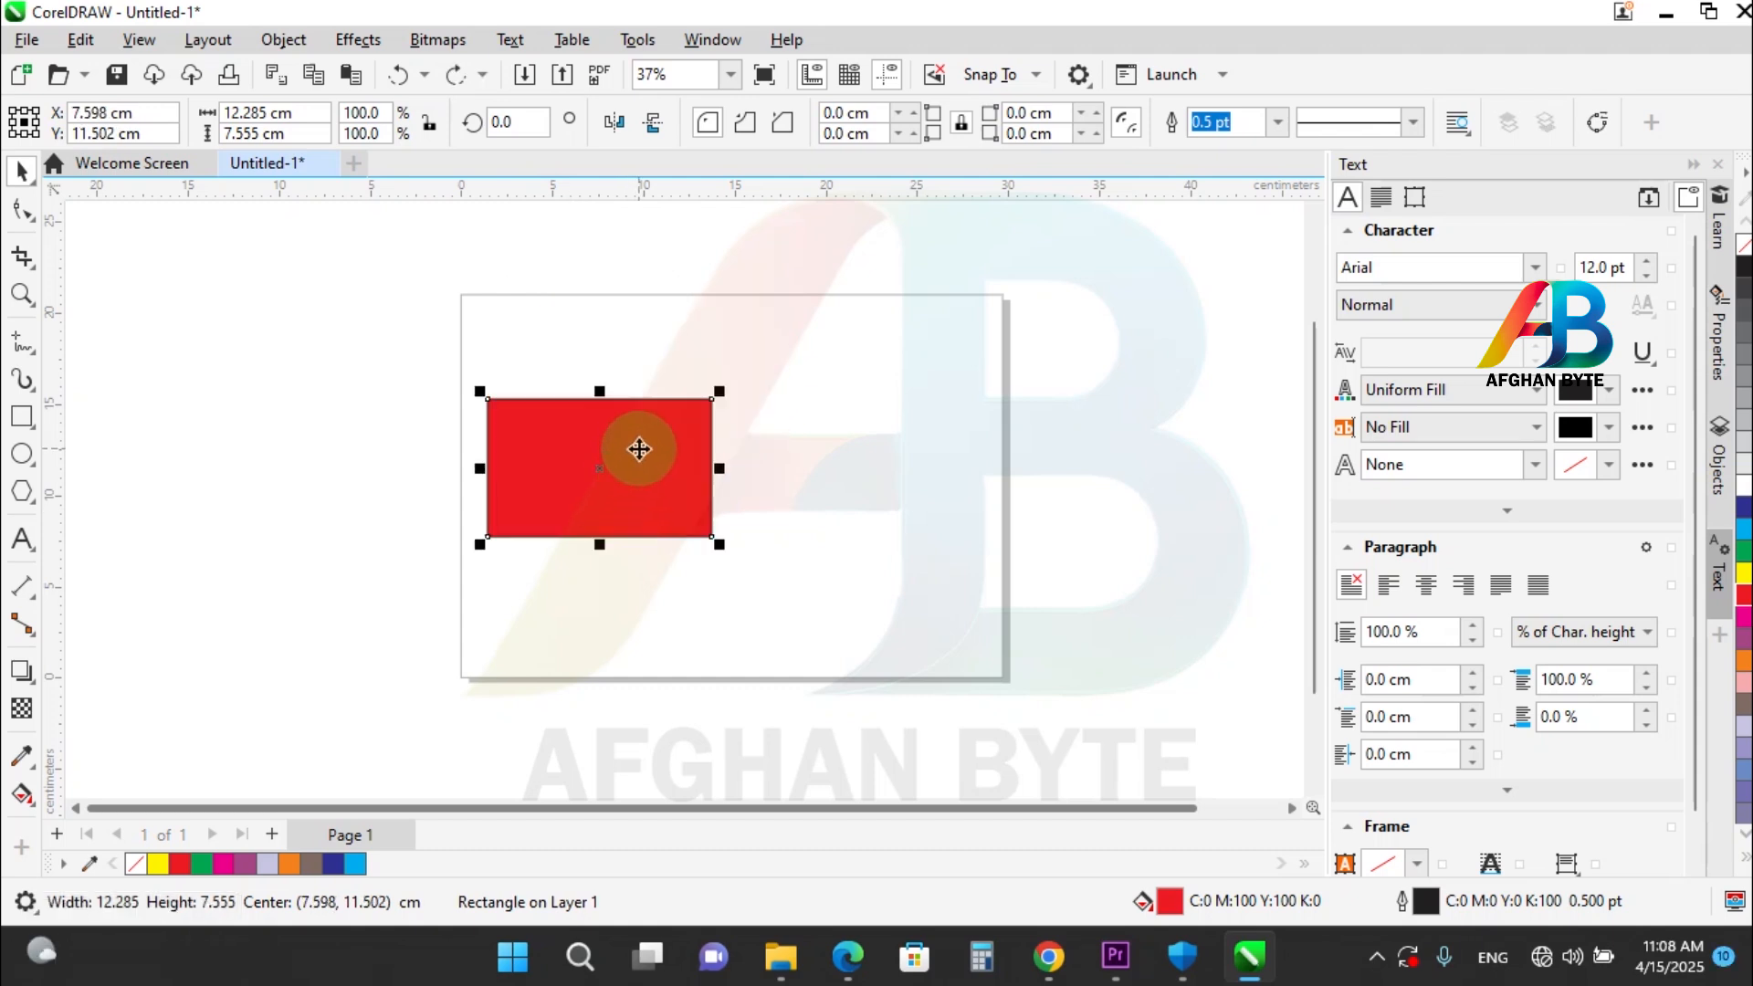
# Place a copy of the red rectangle about 13.8 cm to its right, repeat it twice and select all the rectangles.
pyautogui.moveTo(639, 449); pyautogui.dragTo(891, 492)
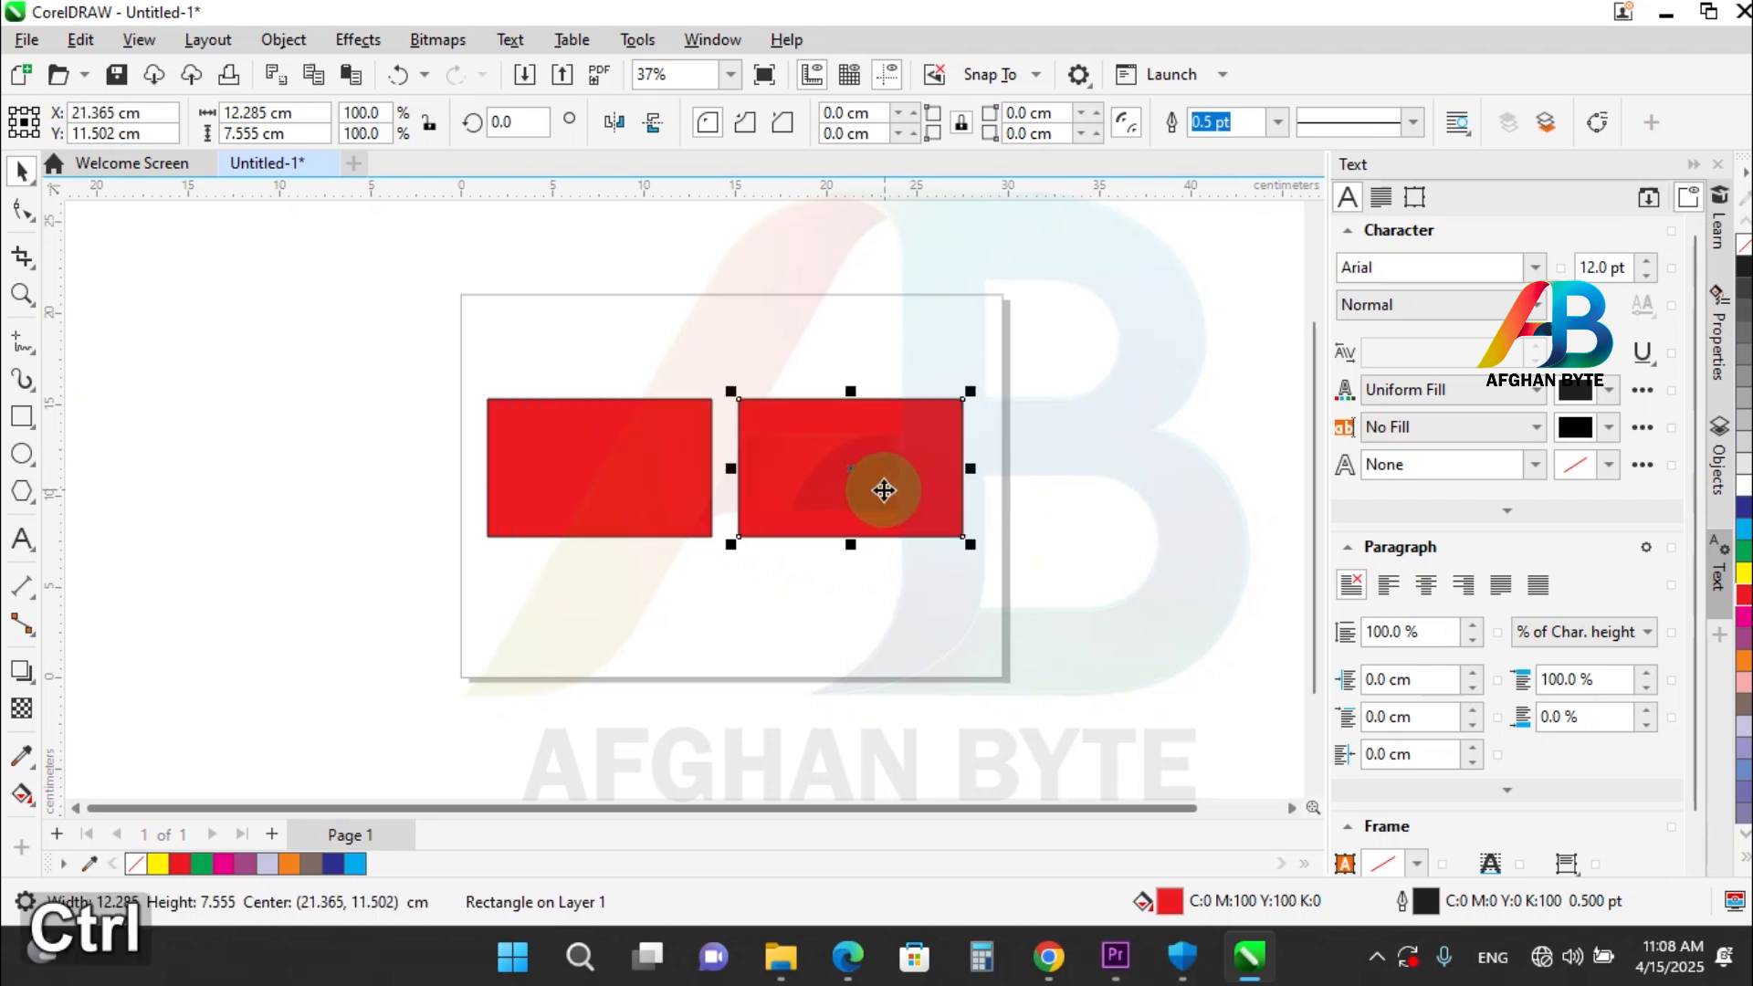
pyautogui.hotkey('ctrl', 'r')
pyautogui.hotkey('ctrl', 'r')
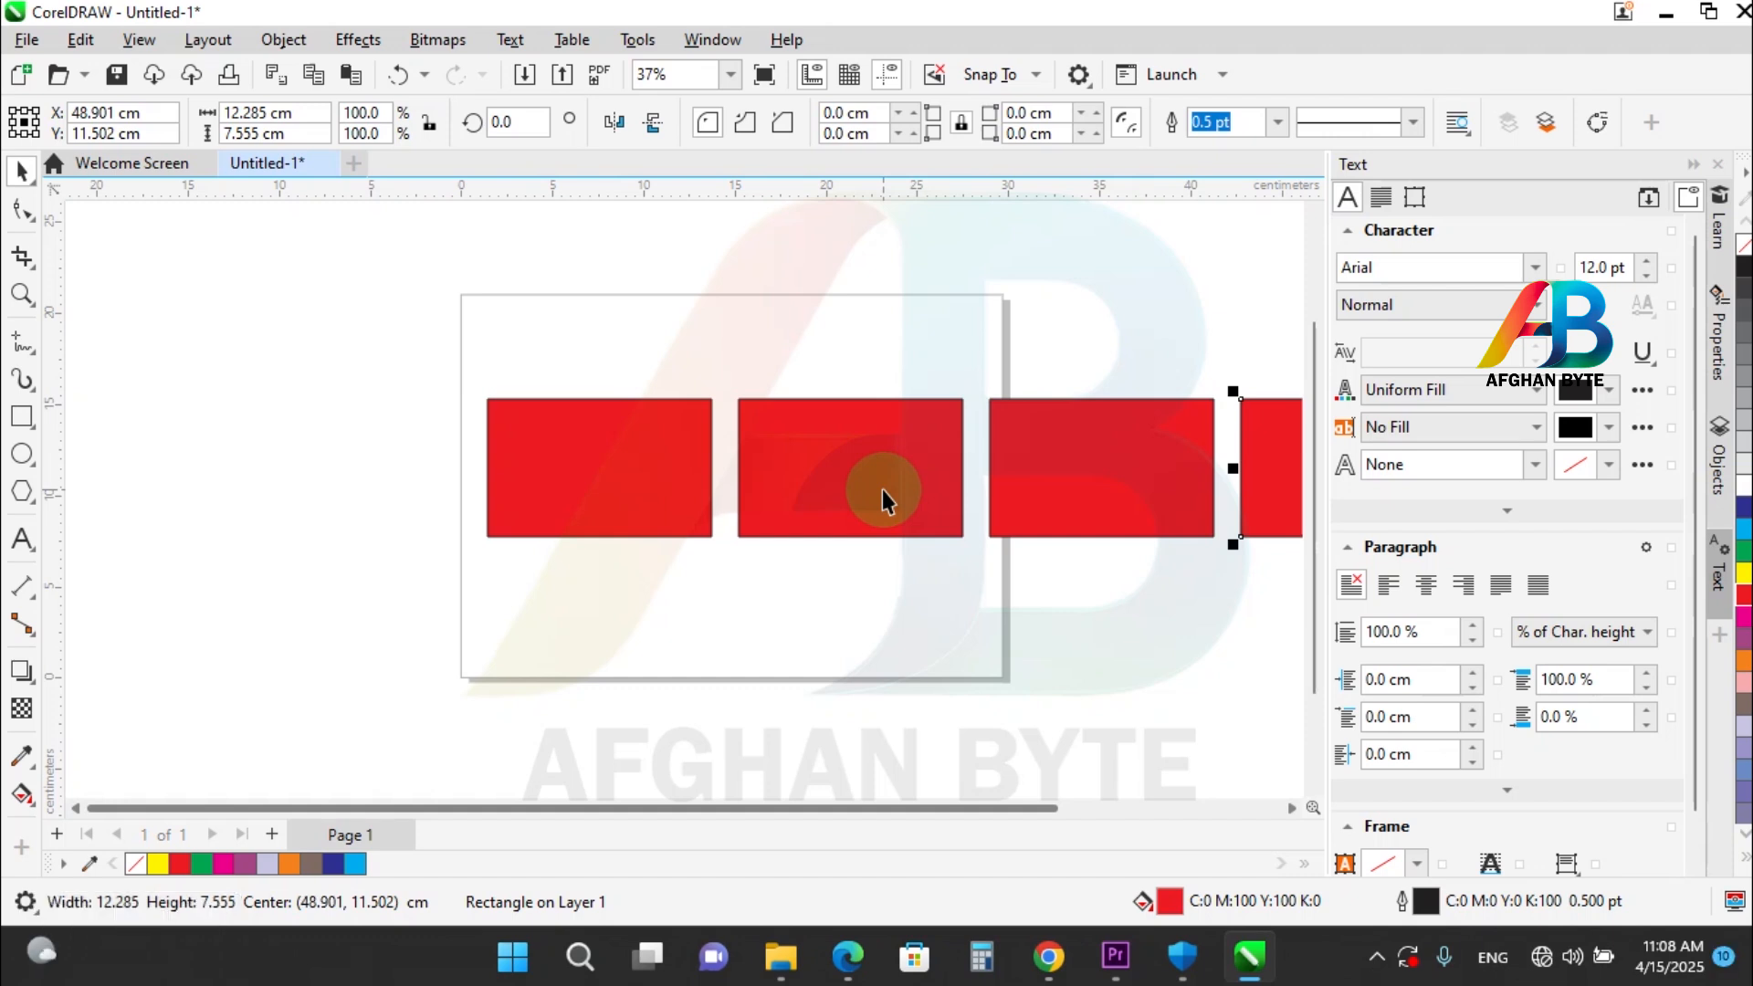
pyautogui.hotkey('ctrl', 'a')
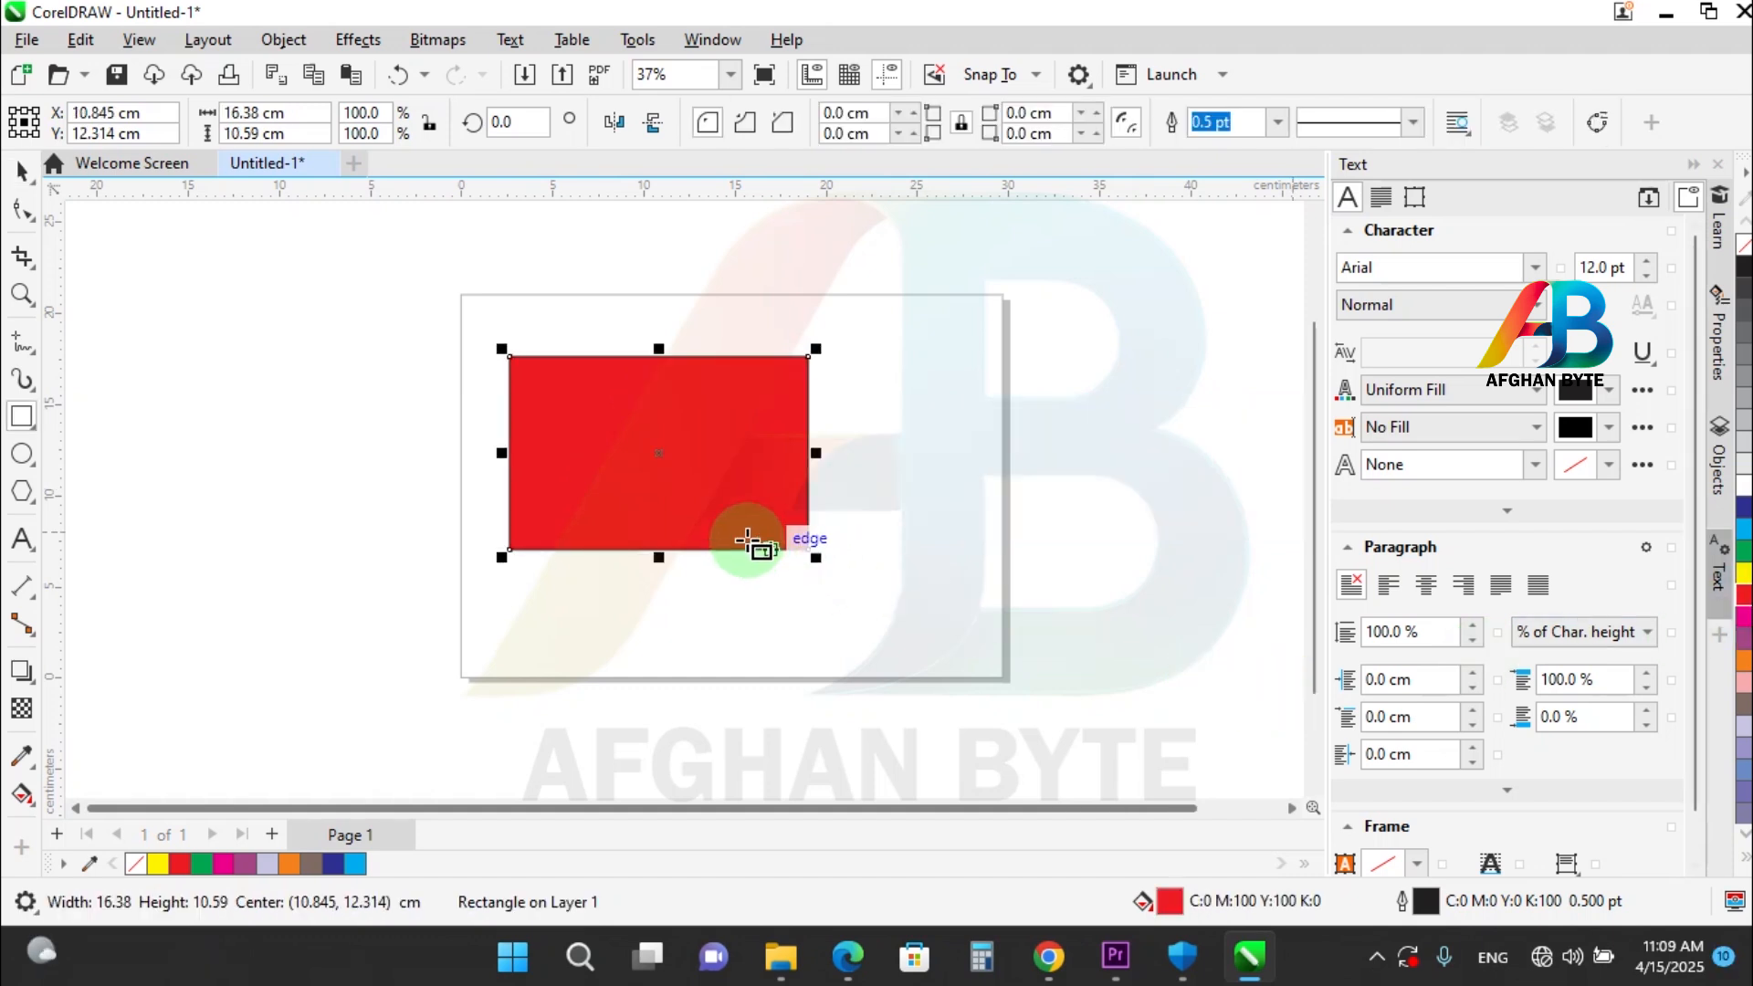
# Duplicate the large red rectangle in place and move the copy about 11.4 cm straight right, then farther right.
pyautogui.click(21, 169)
pyautogui.click(659, 496)
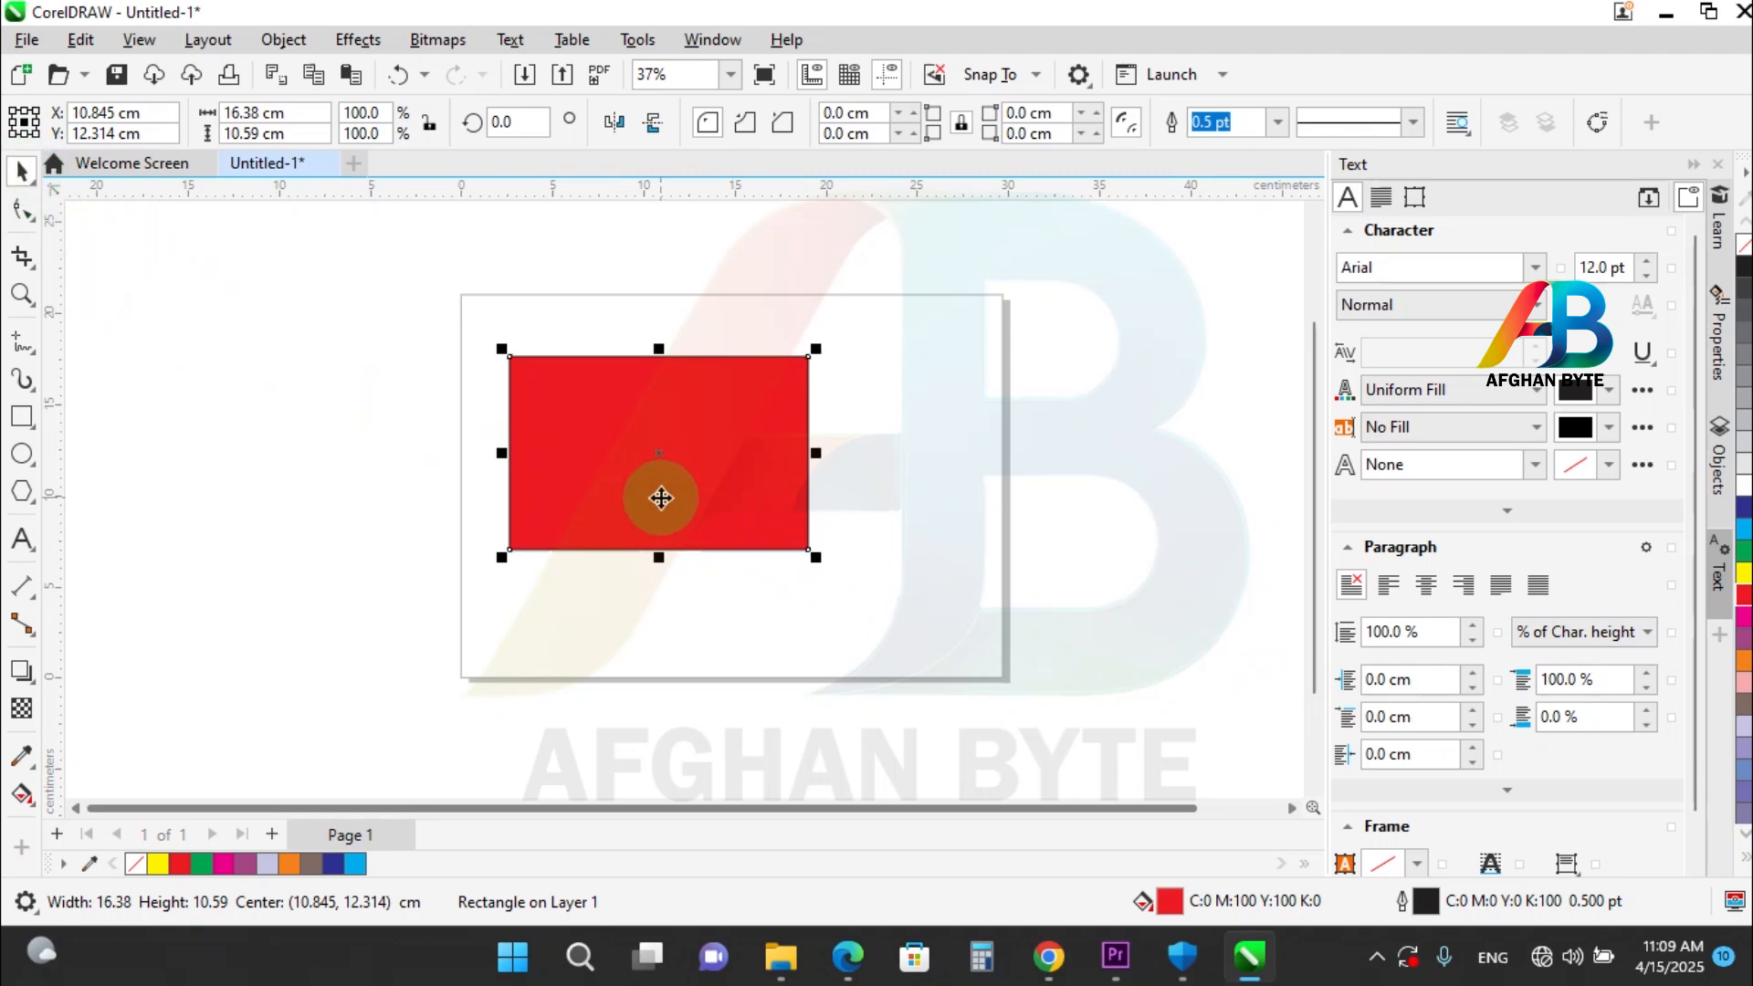
pyautogui.press('KP_Add')
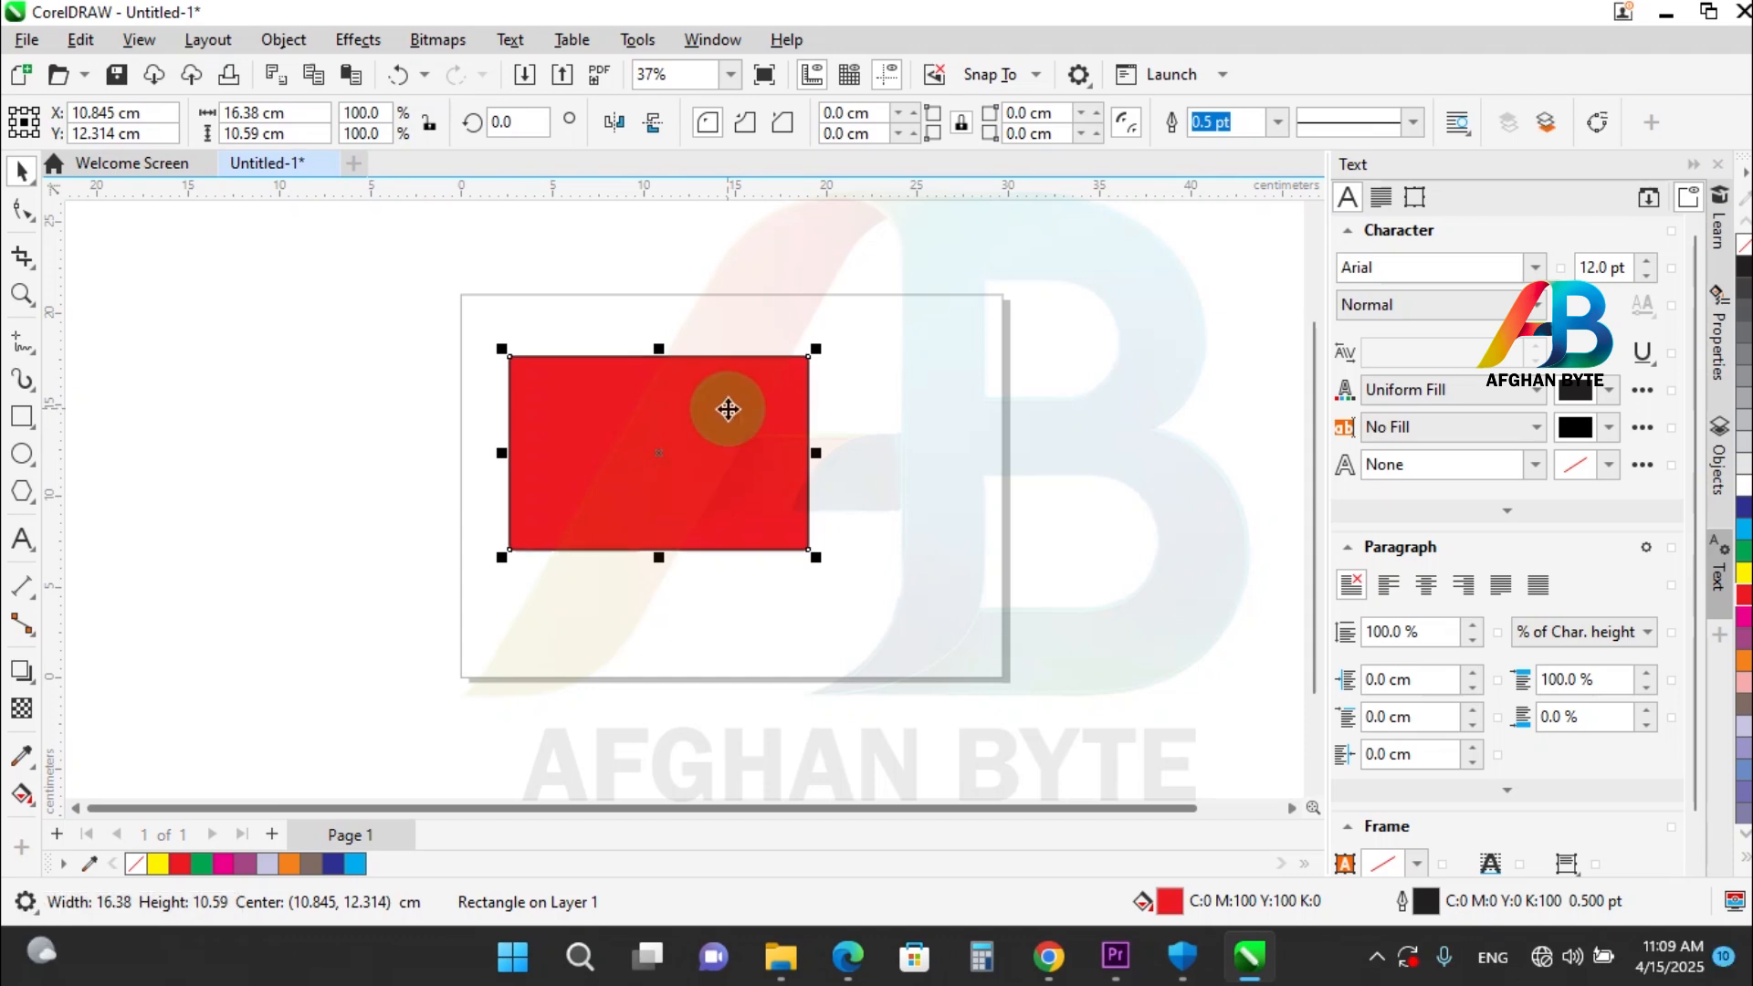
pyautogui.moveTo(728, 409); pyautogui.dragTo(937, 409)
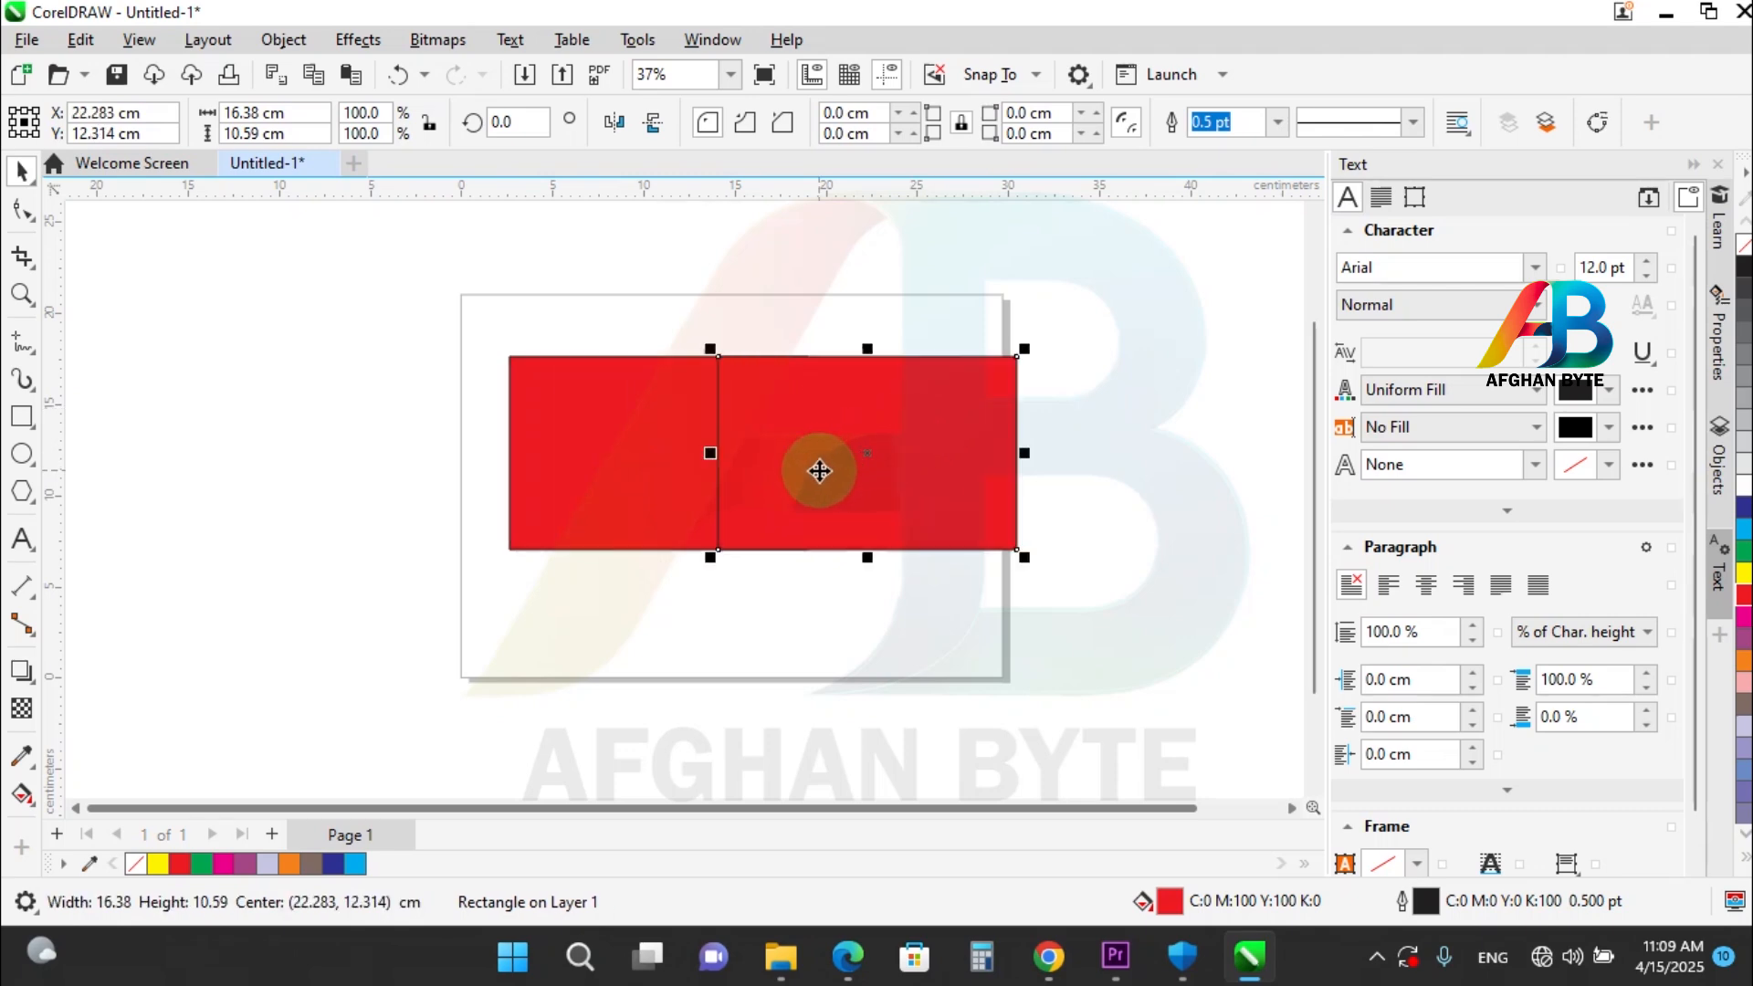
pyautogui.moveTo(821, 413); pyautogui.dragTo(940, 424)
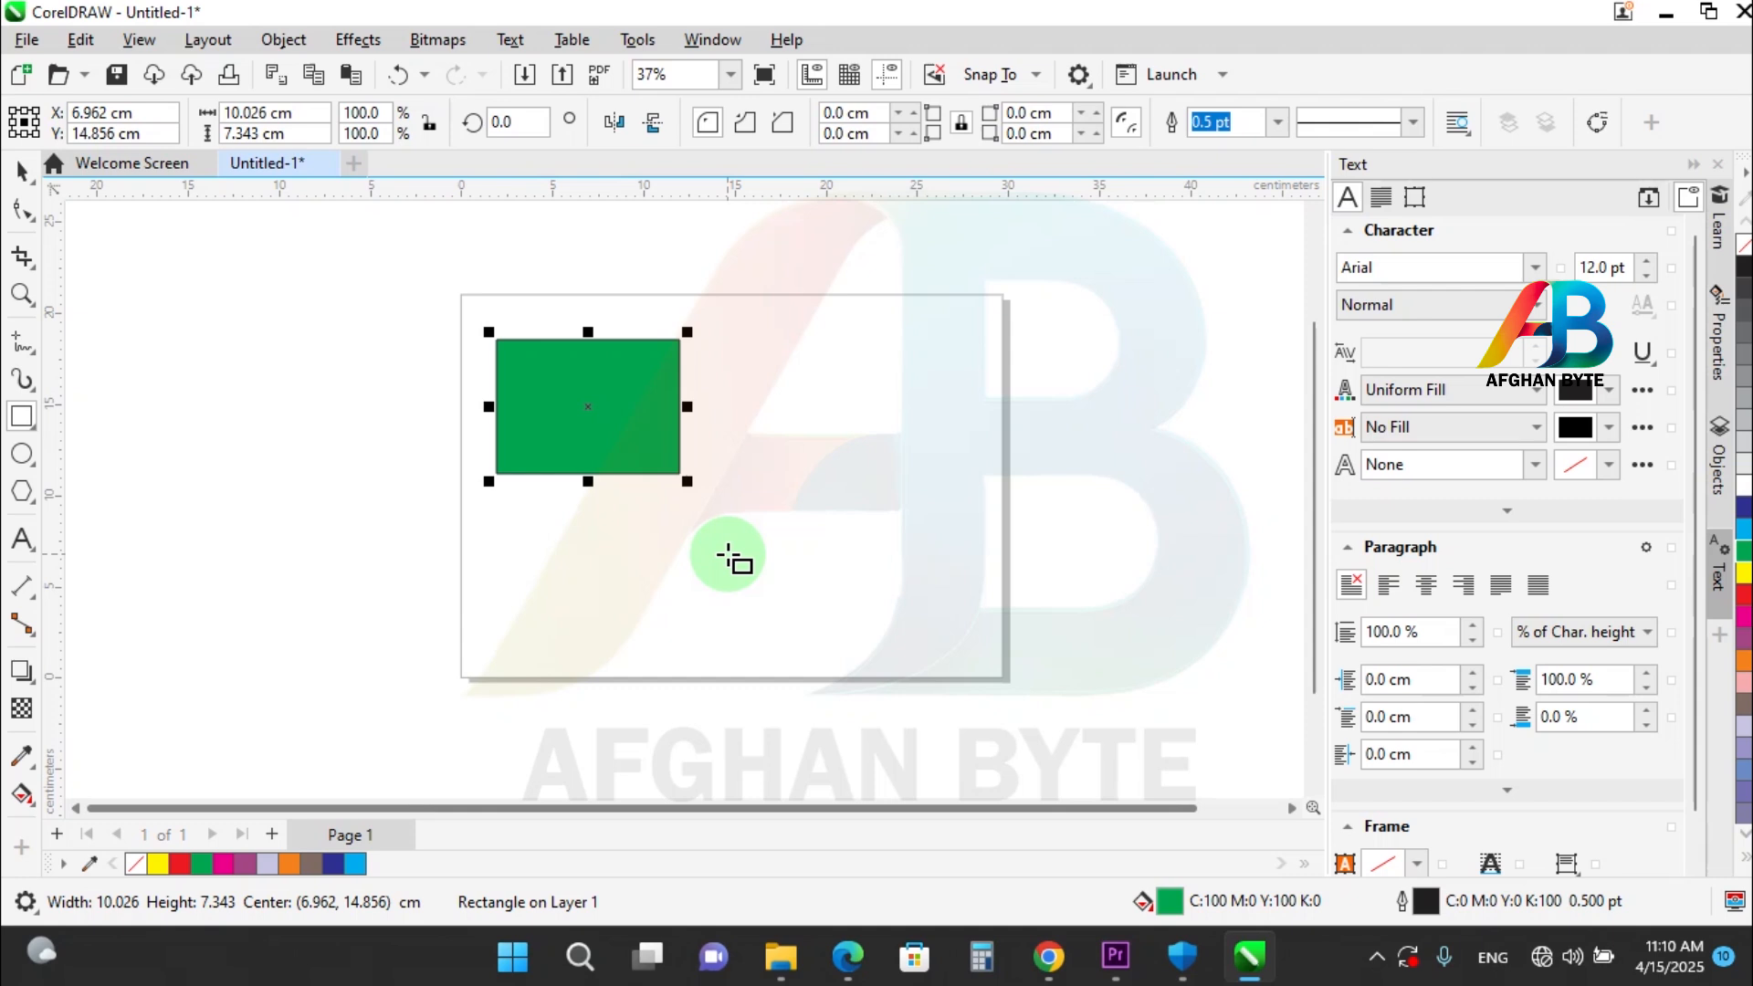
# Place one copy of the green rectangle about 16.2 cm to its right and another below it near the page's lower edge.
pyautogui.click(22, 170)
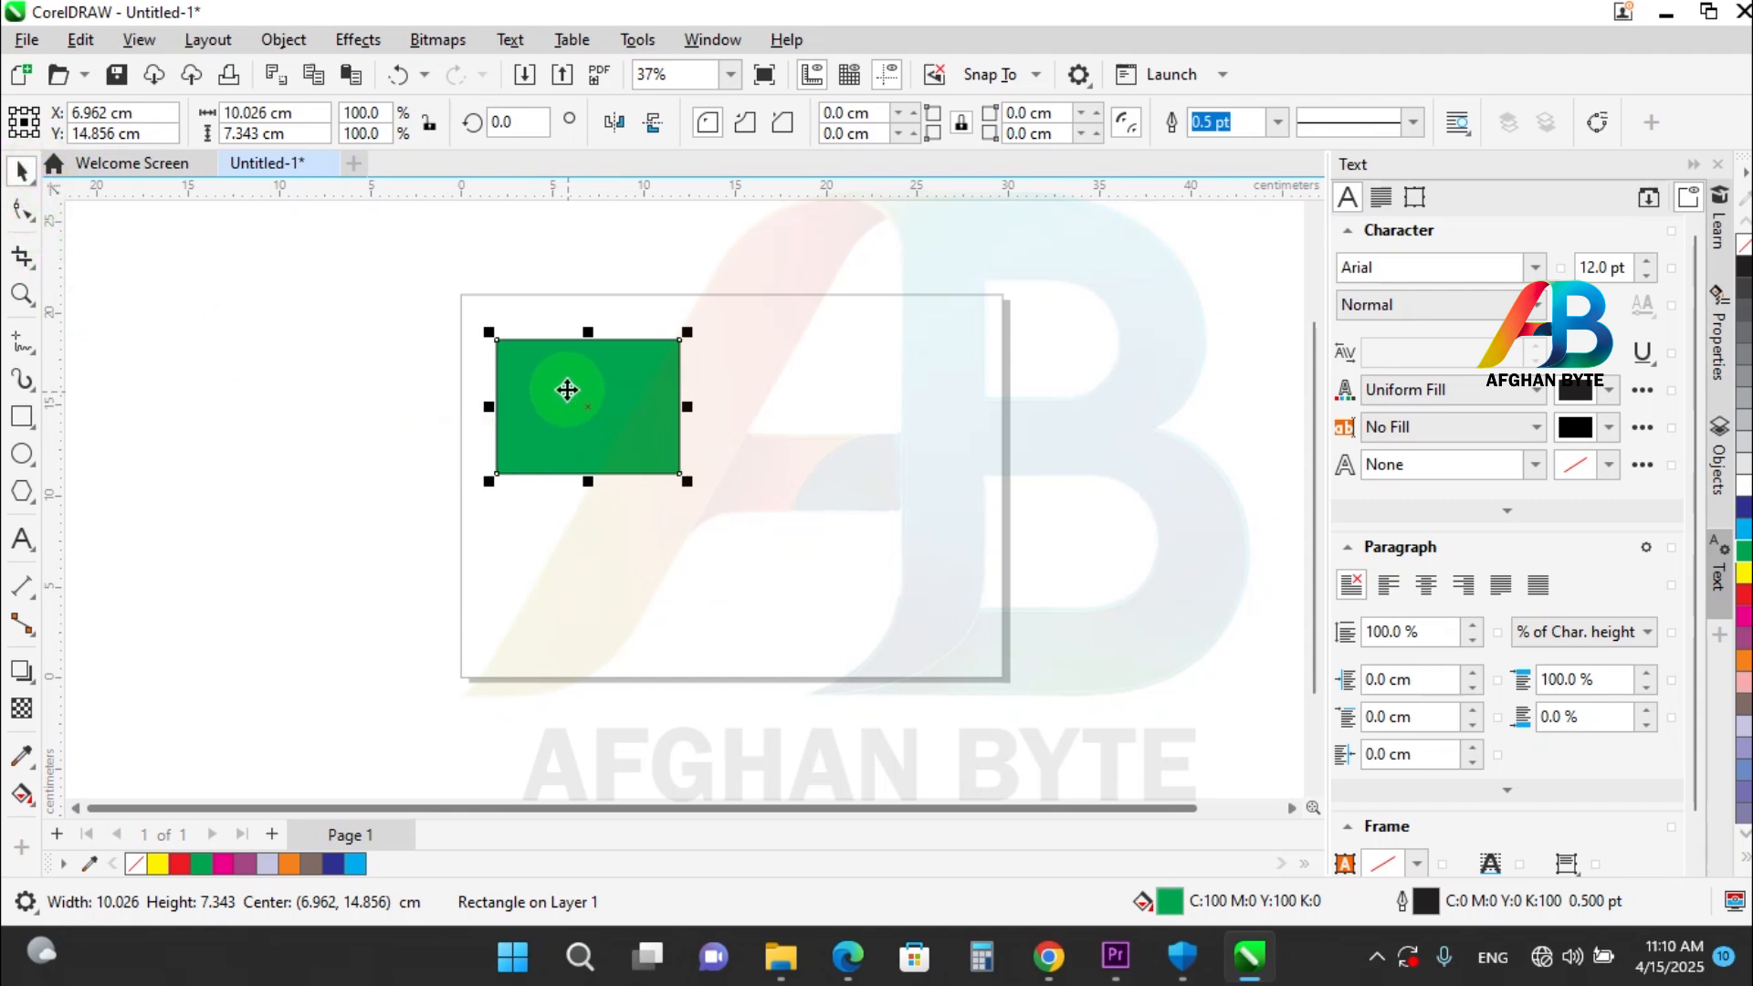
pyautogui.moveTo(562, 378); pyautogui.dragTo(854, 387)
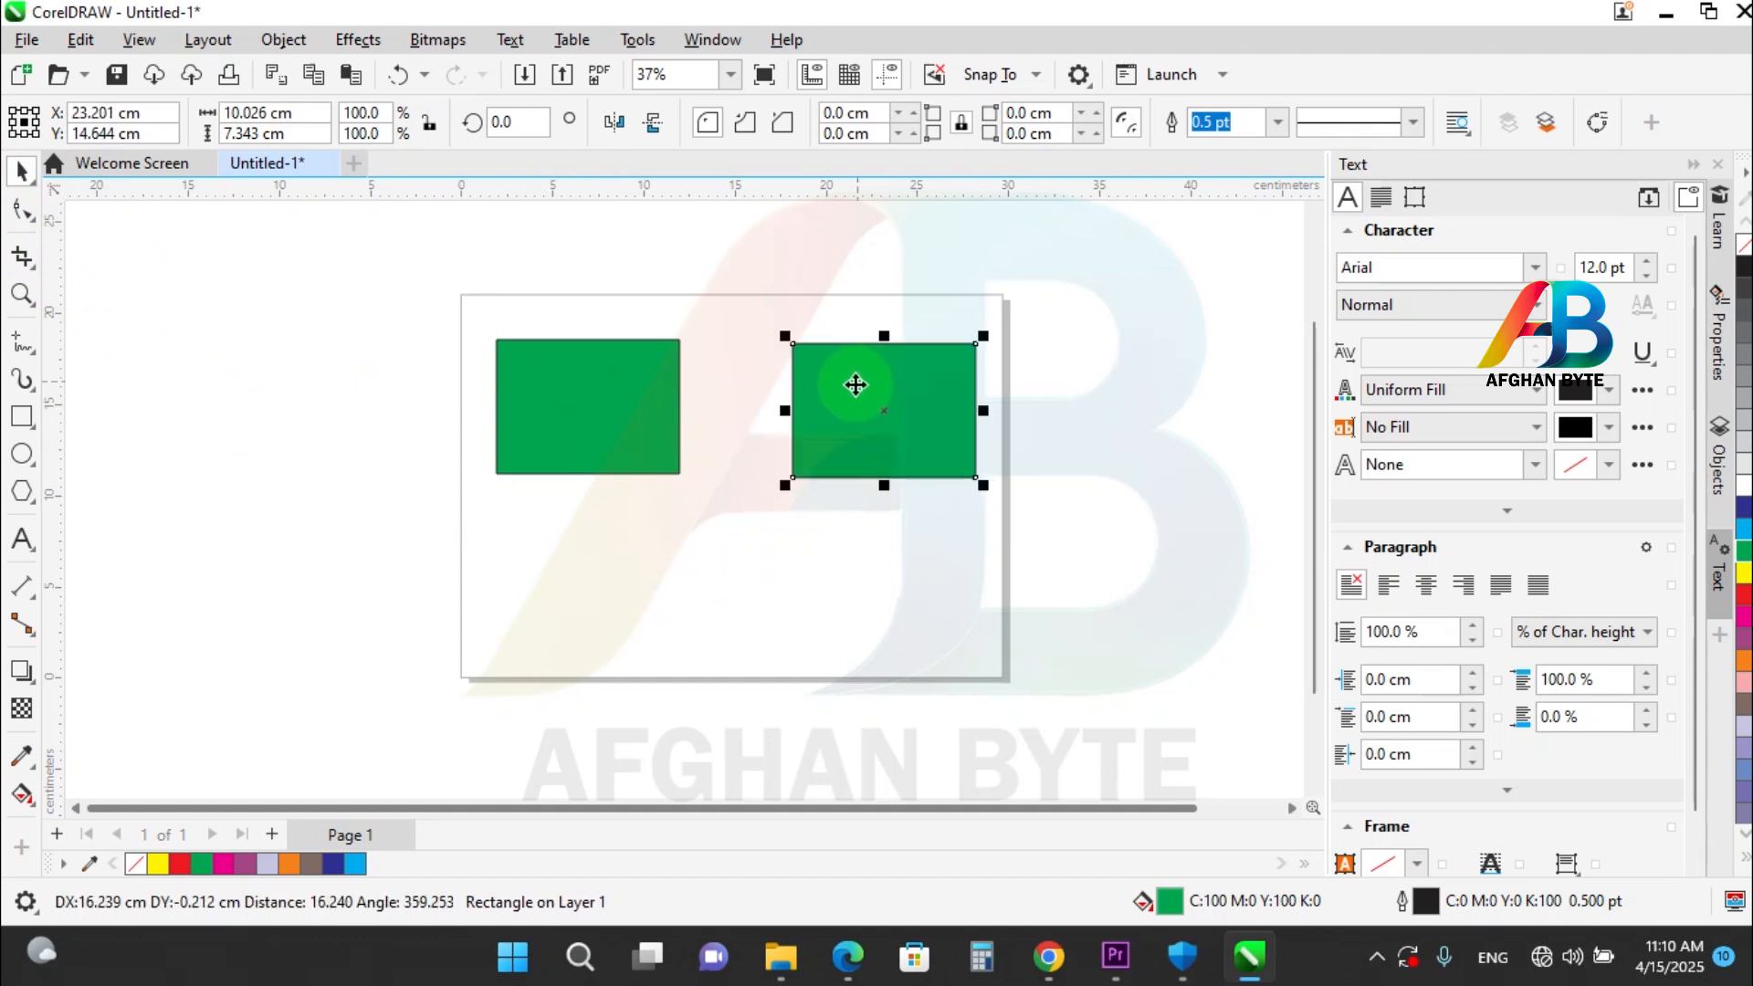
pyautogui.click(598, 395)
pyautogui.moveTo(599, 362); pyautogui.dragTo(627, 552)
pyautogui.press('space')
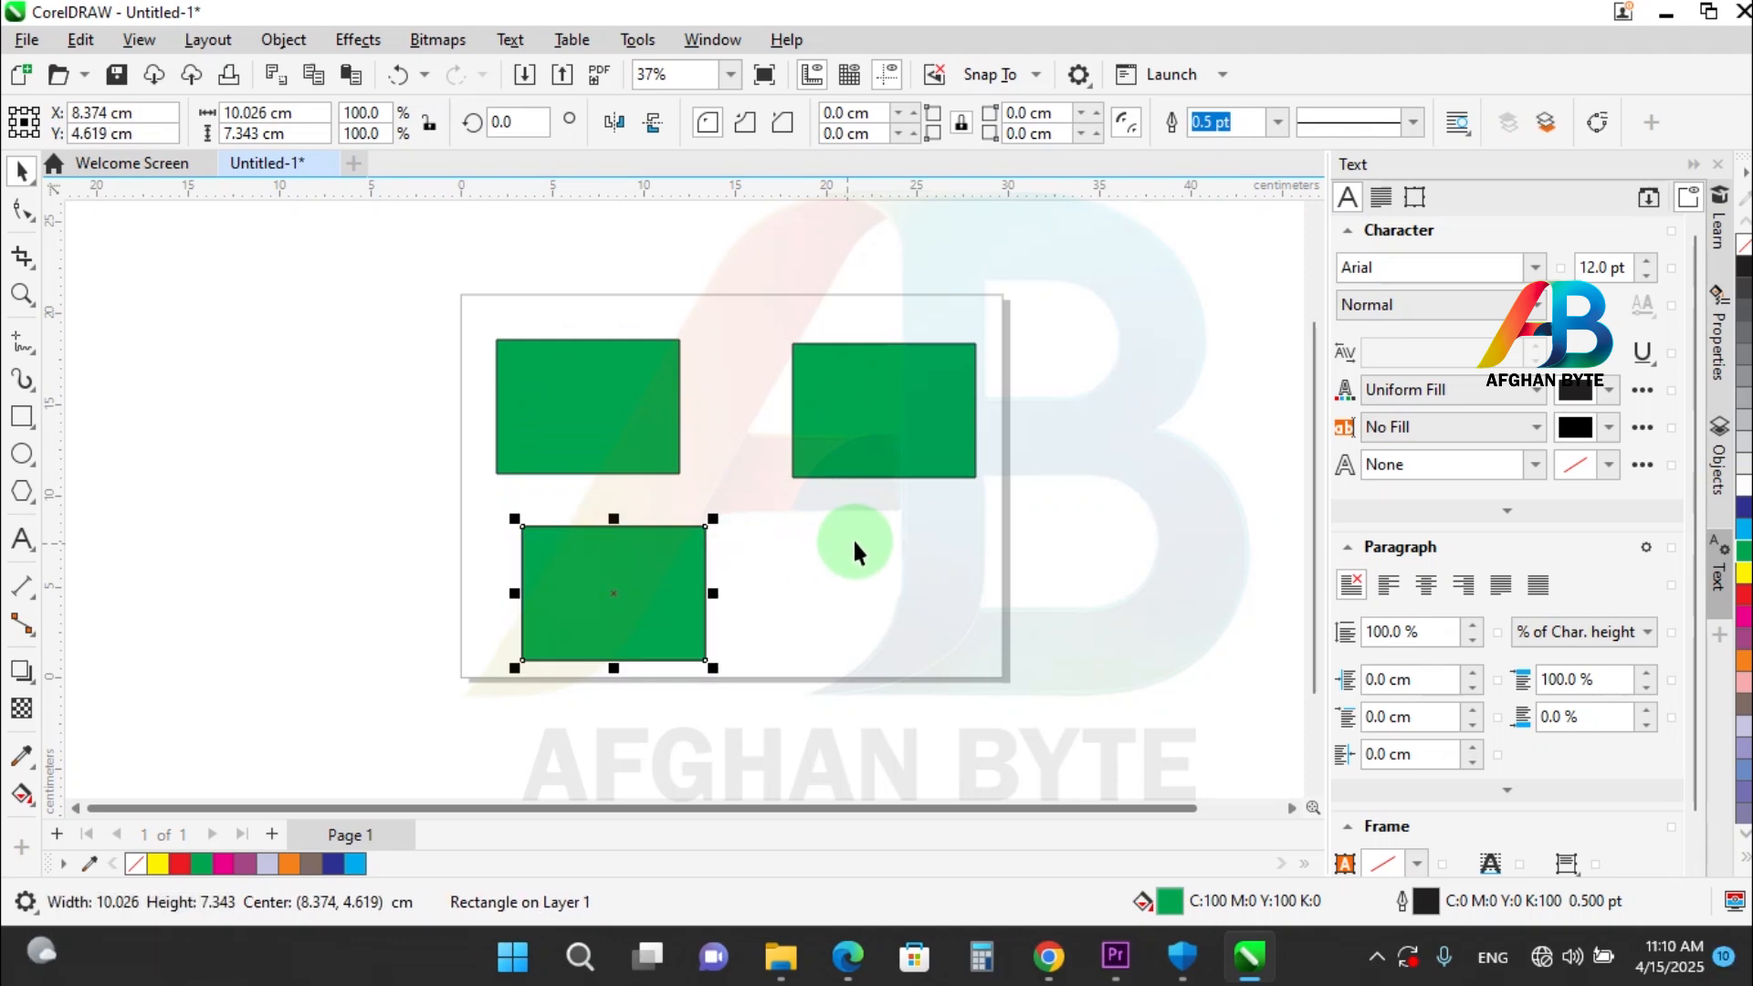
# Duplicate the upper-right green rectangle three times, each copy offset 0.5 cm right and up, and clear the selection.
pyautogui.click(852, 537)
pyautogui.hotkey('ctrl', 'z')
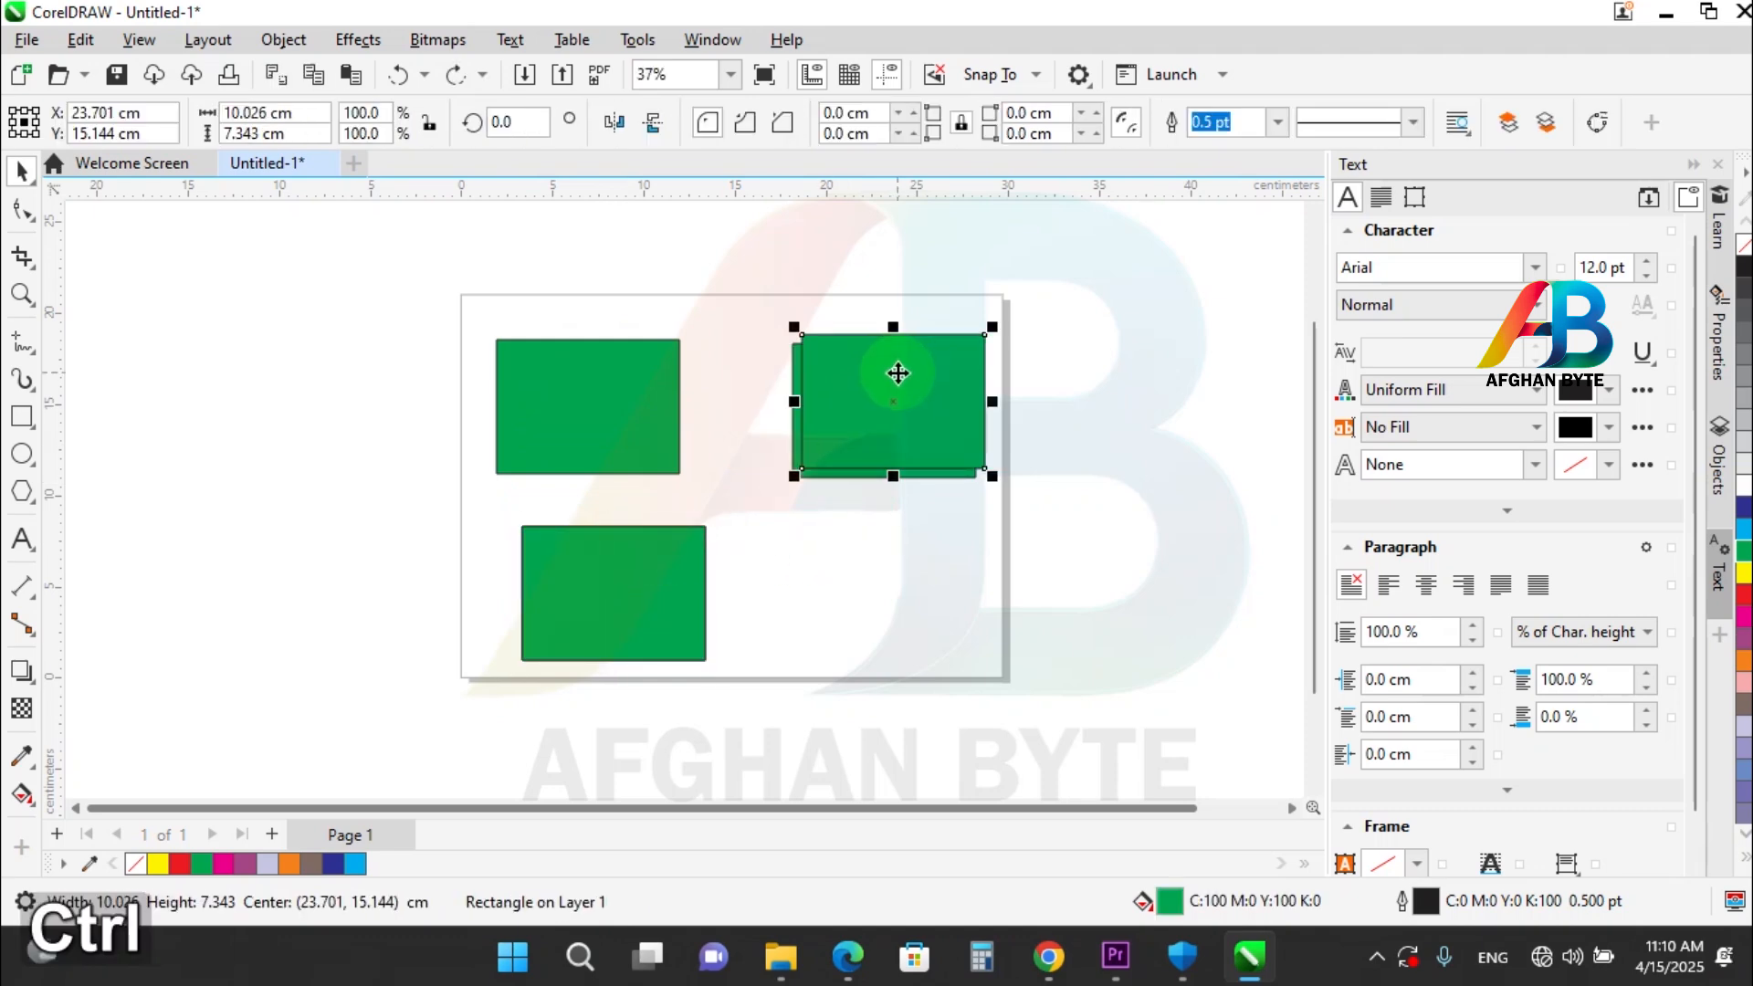
pyautogui.hotkey('ctrl', 'd')
pyautogui.hotkey('ctrl', 'd')
pyautogui.click(723, 514)
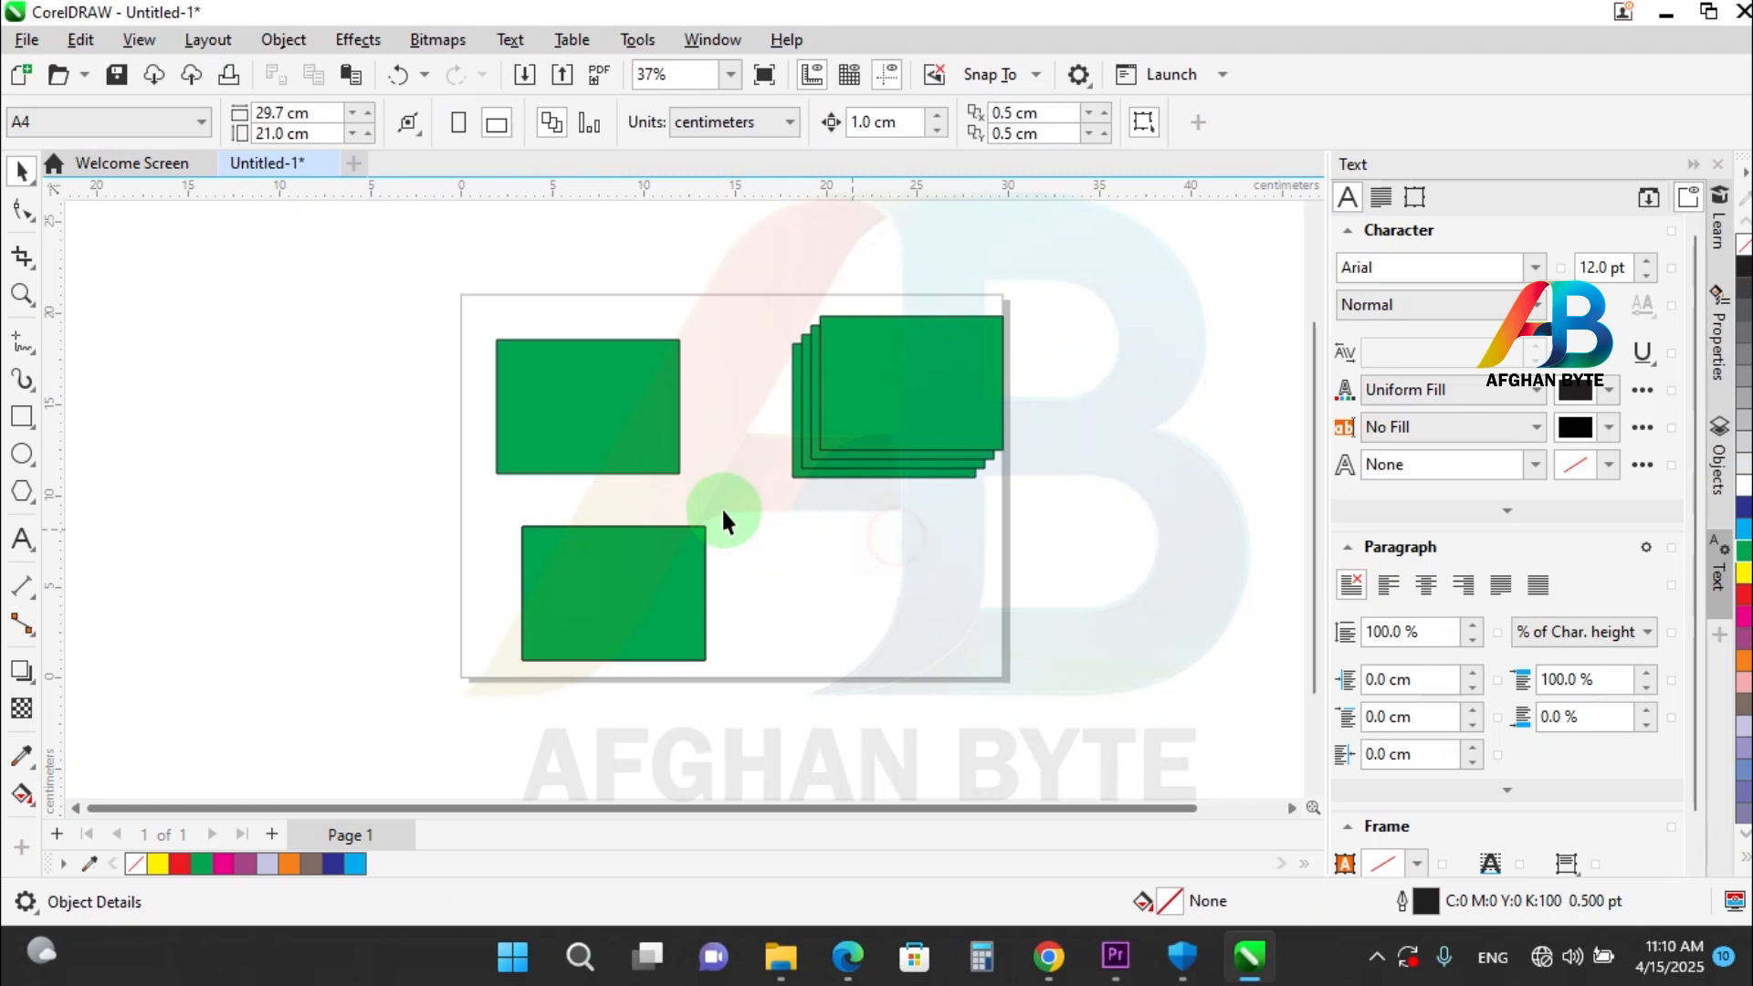
# Duplicate the upper-left green rectangle in place and move the copy off the page, about 12.8 cm left and 1.9 cm up.
pyautogui.click(611, 432)
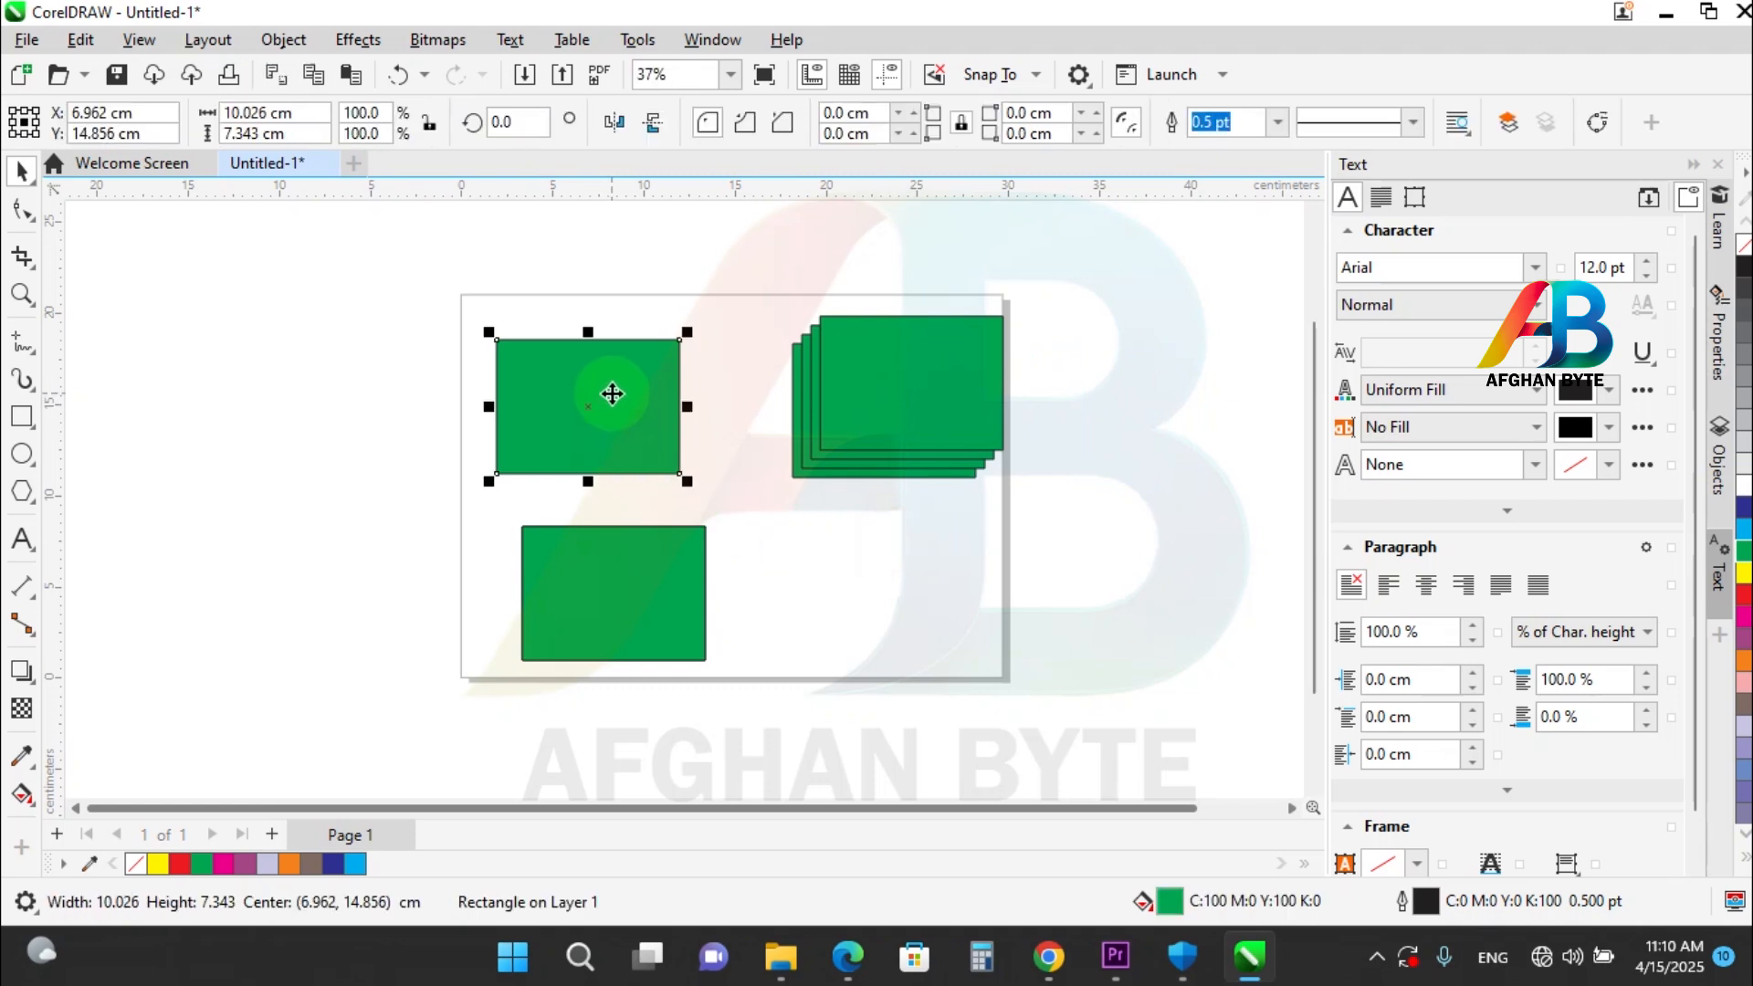
pyautogui.press('KP_Add')
pyautogui.moveTo(612, 394); pyautogui.dragTo(379, 359)
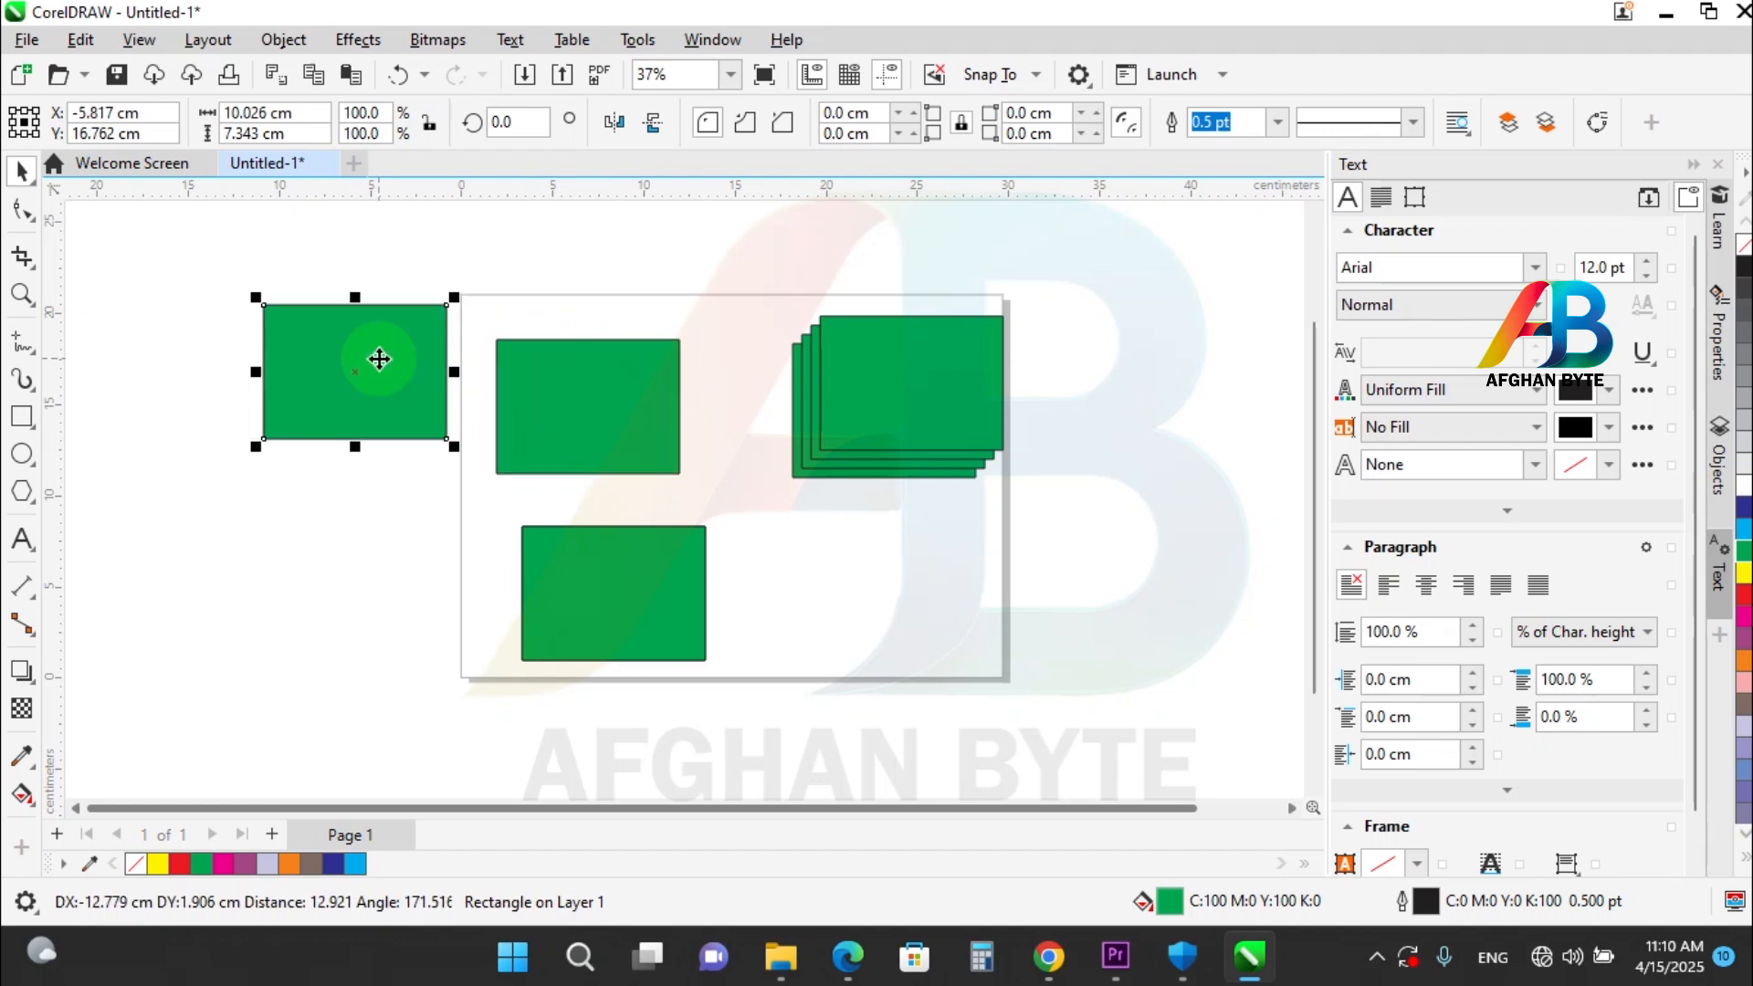
# Place an overlapping copy of the lower green rectangle about 6.6 cm to its right and repeat that copy three more times.
pyautogui.click(595, 541)
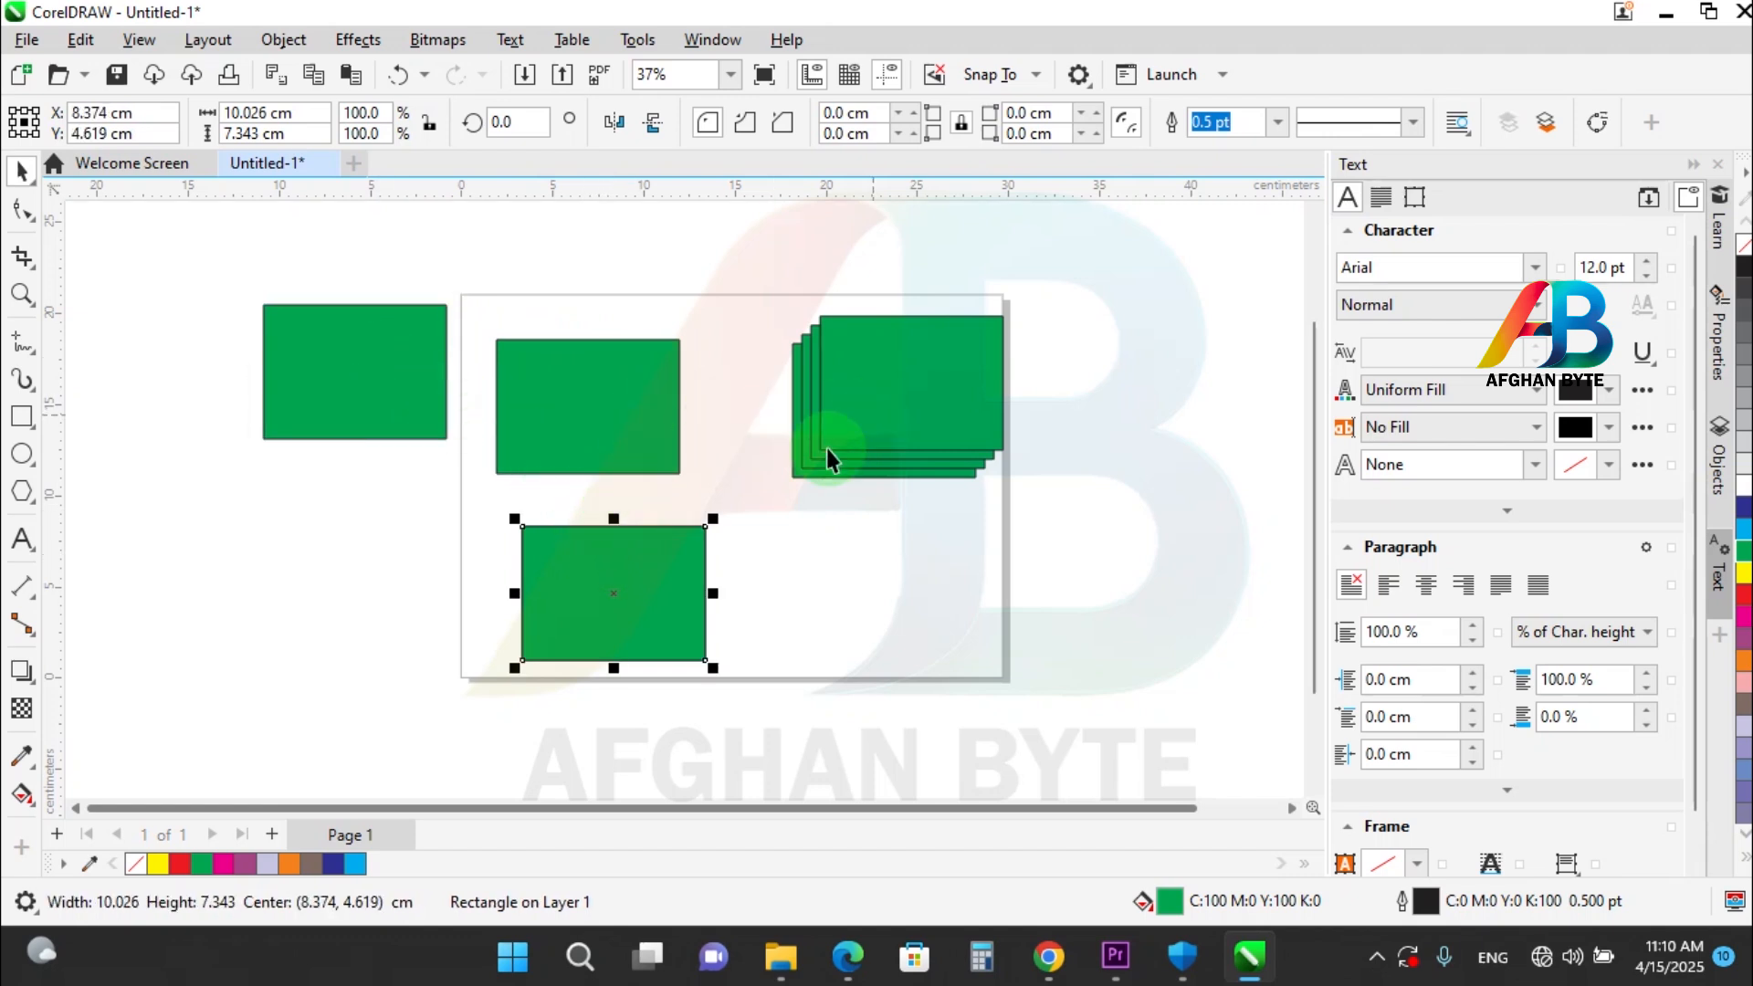
pyautogui.moveTo(659, 574); pyautogui.dragTo(778, 581)
pyautogui.press('space')
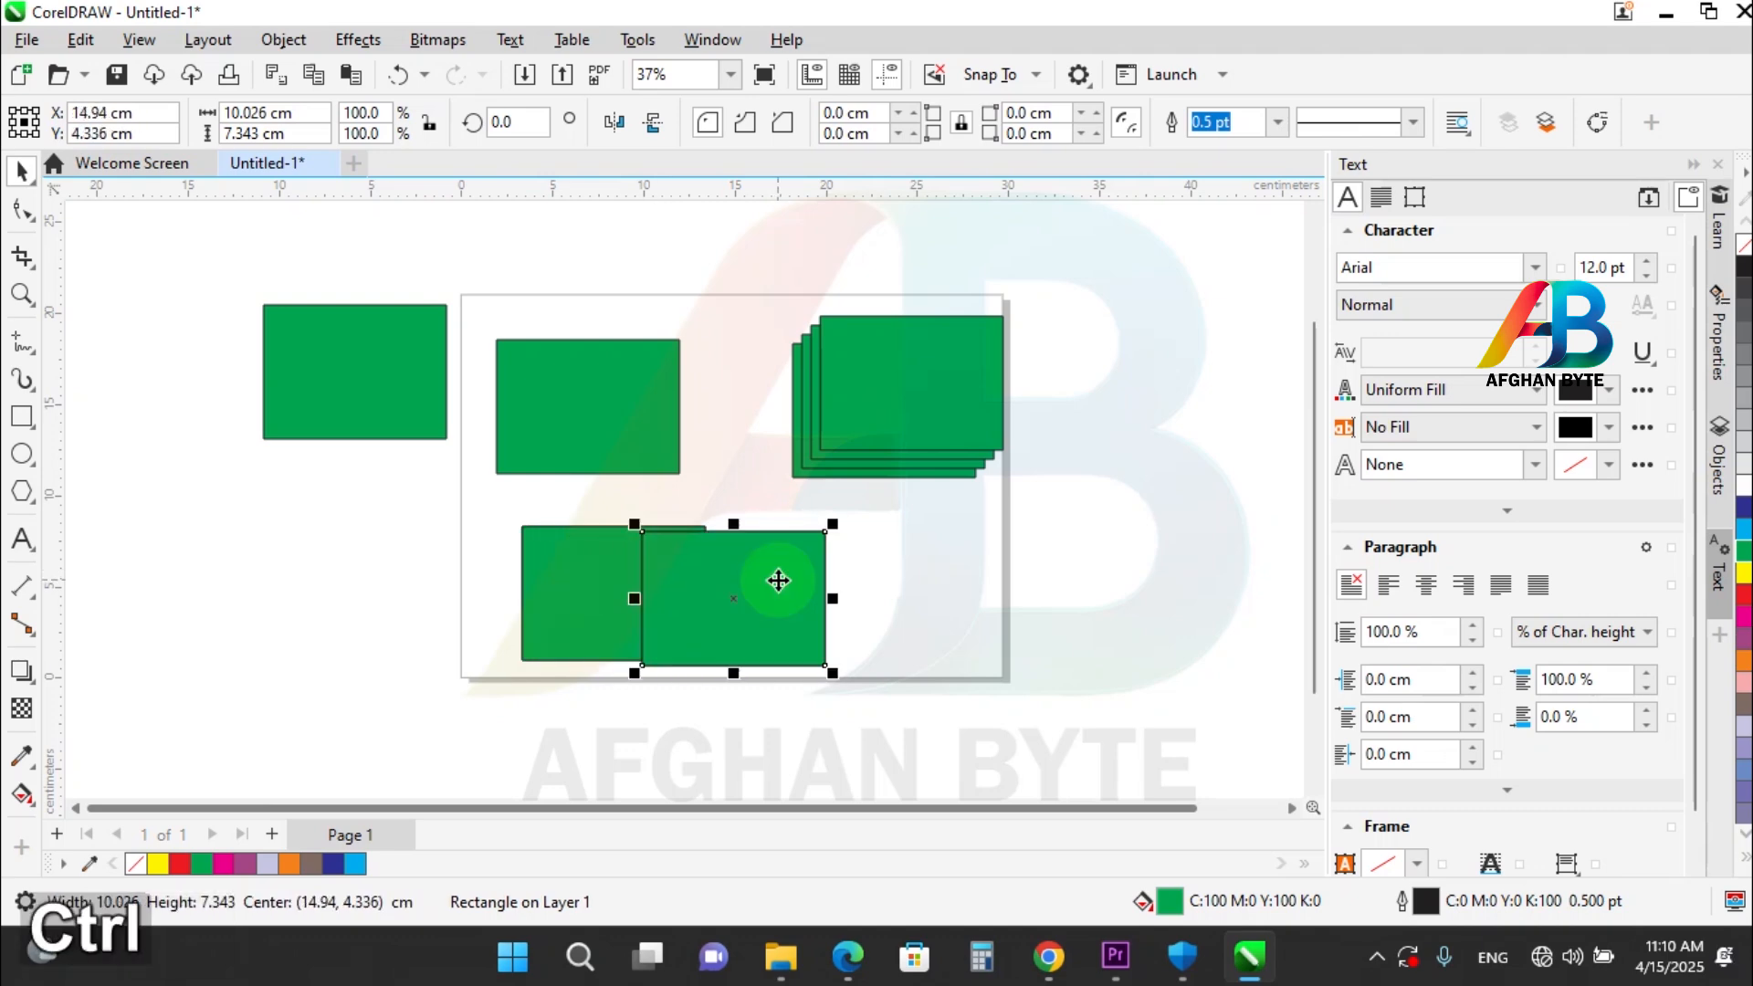
pyautogui.hotkey('ctrl', 'r')
pyautogui.hotkey('ctrl', 'r')
pyautogui.hotkey('ctrl', 'r')
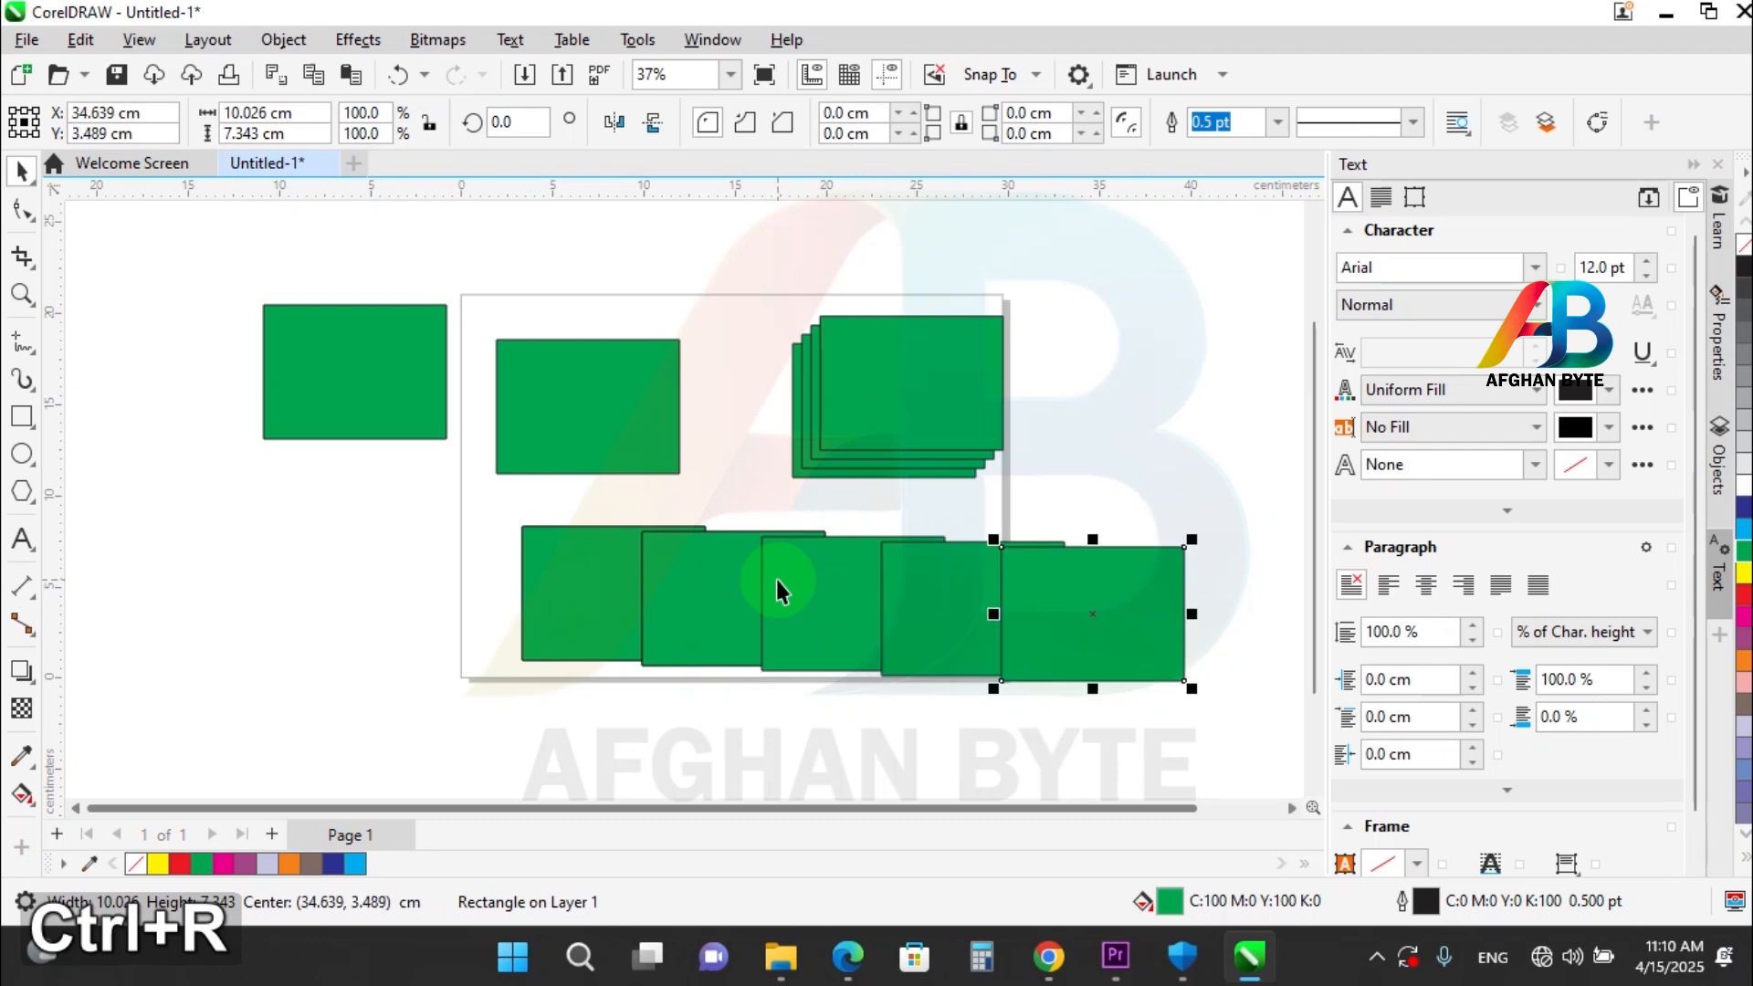
pyautogui.hotkey('ctrl', 'r')
# Select all the green rectangles and delete them.
pyautogui.hotkey('ctrl', 'a')
pyautogui.press('Delete')
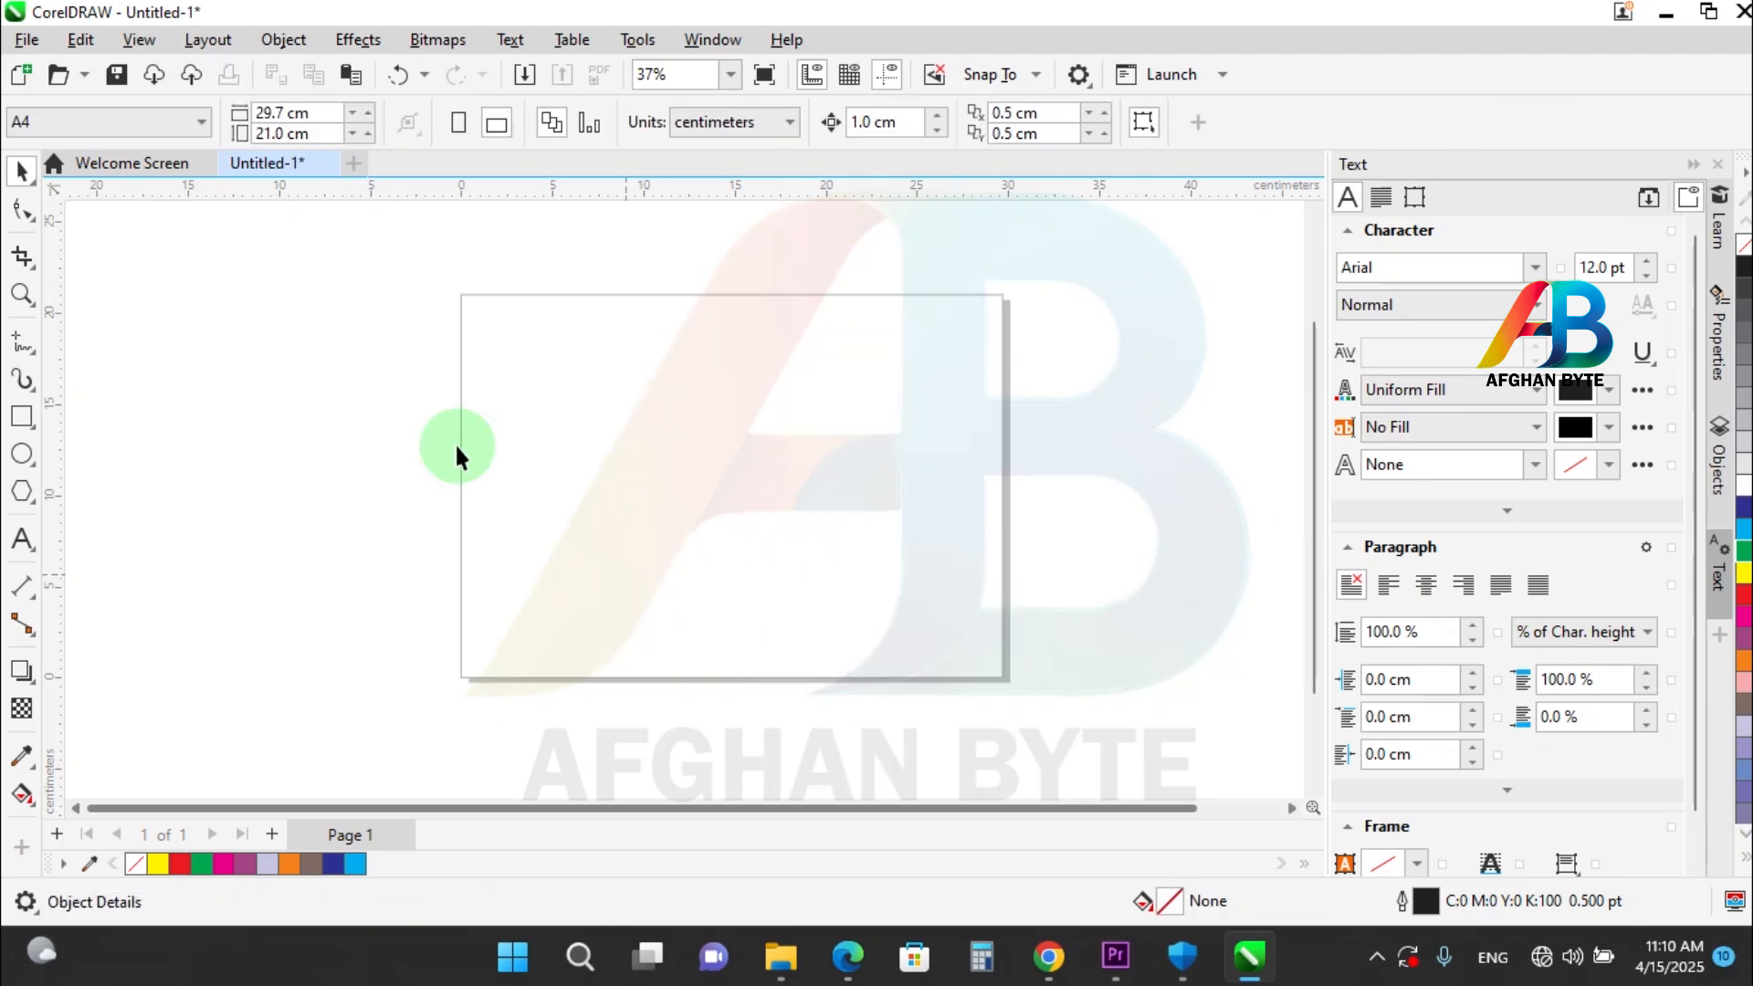
# Draw a rectangle about 15.9 by 12.7 cm on the page and fill it yellow.
pyautogui.click(22, 417)
pyautogui.moveTo(521, 352)
pyautogui.mouseDown()
pyautogui.moveTo(813, 559)
pyautogui.moveTo(810, 583)
pyautogui.mouseUp()
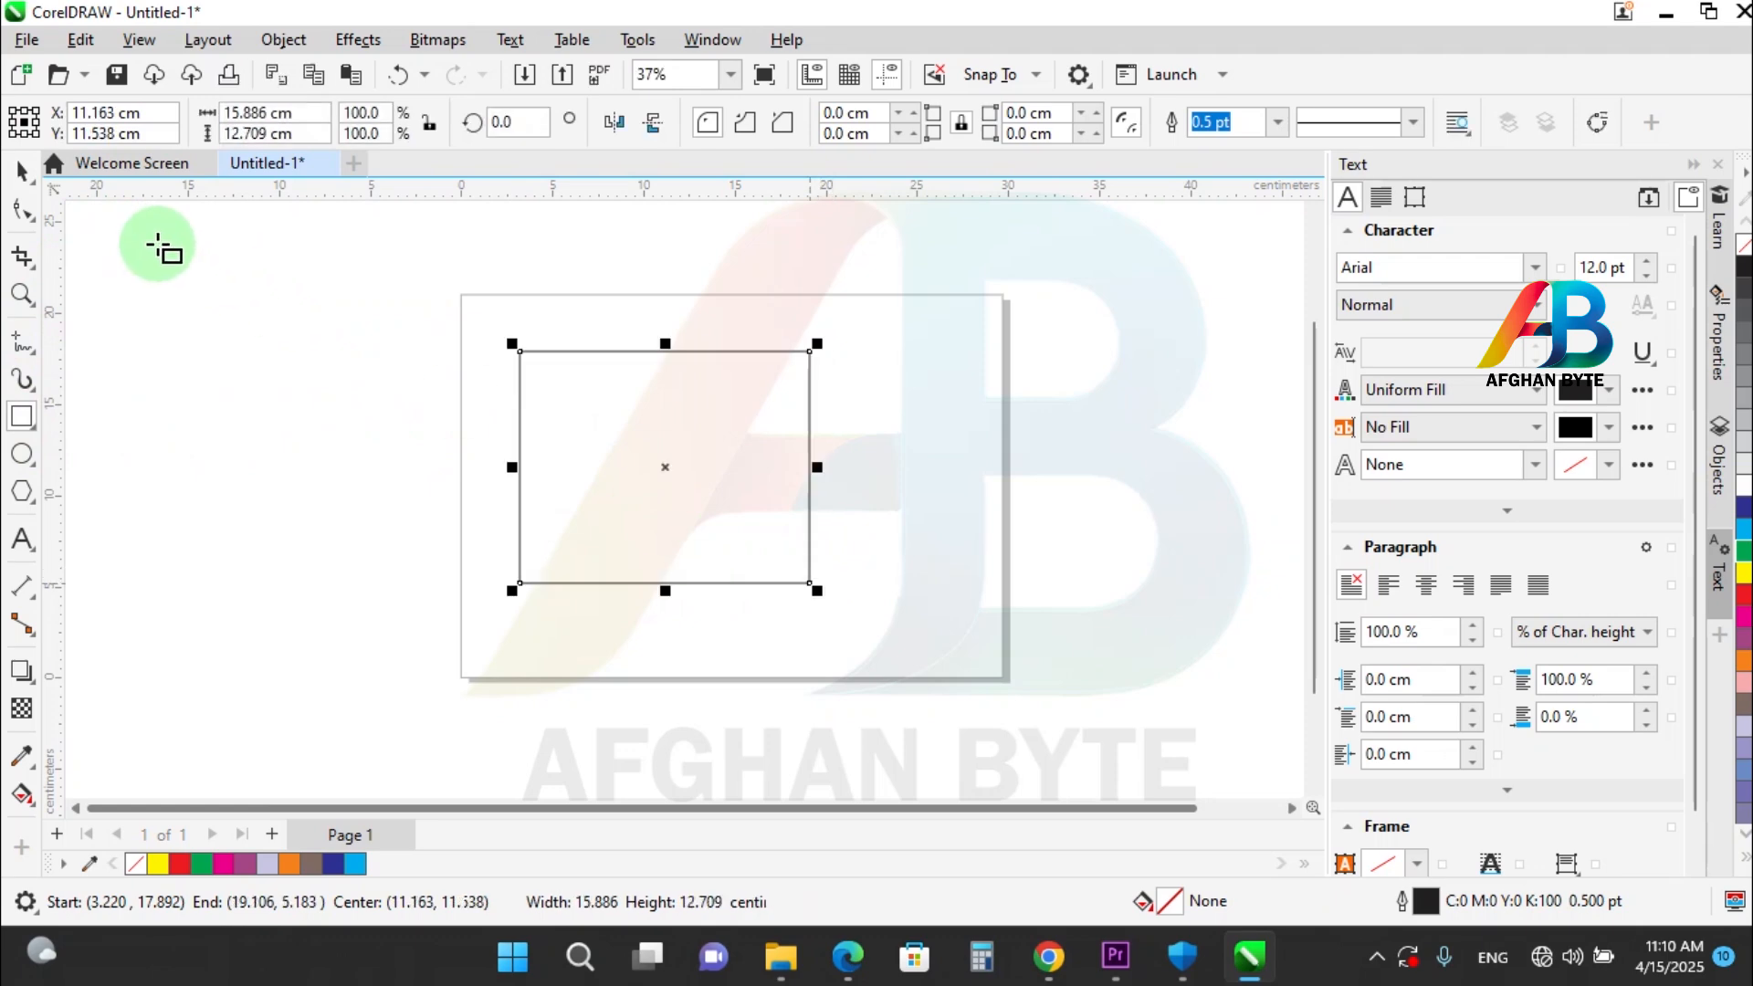
pyautogui.click(24, 173)
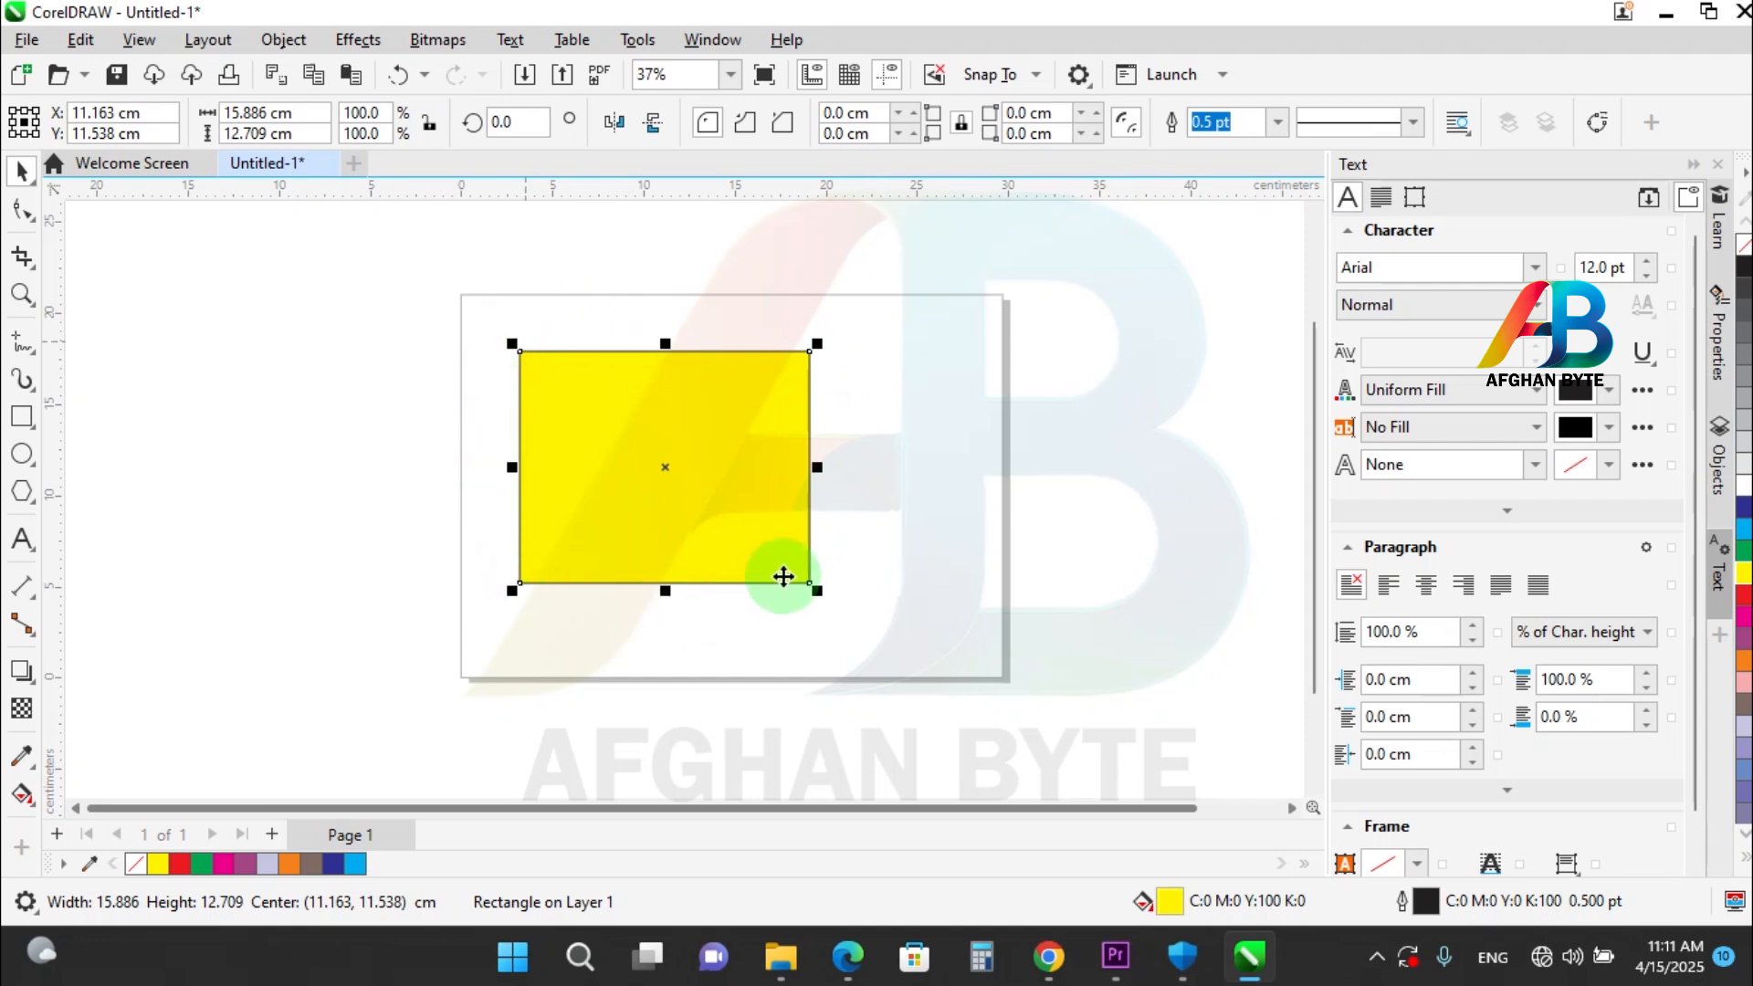
# Stretch the yellow rectangle outward on all four sides, to about 33.9 cm wide, and undo the last stretch.
pyautogui.moveTo(810, 467); pyautogui.dragTo(1050, 467)
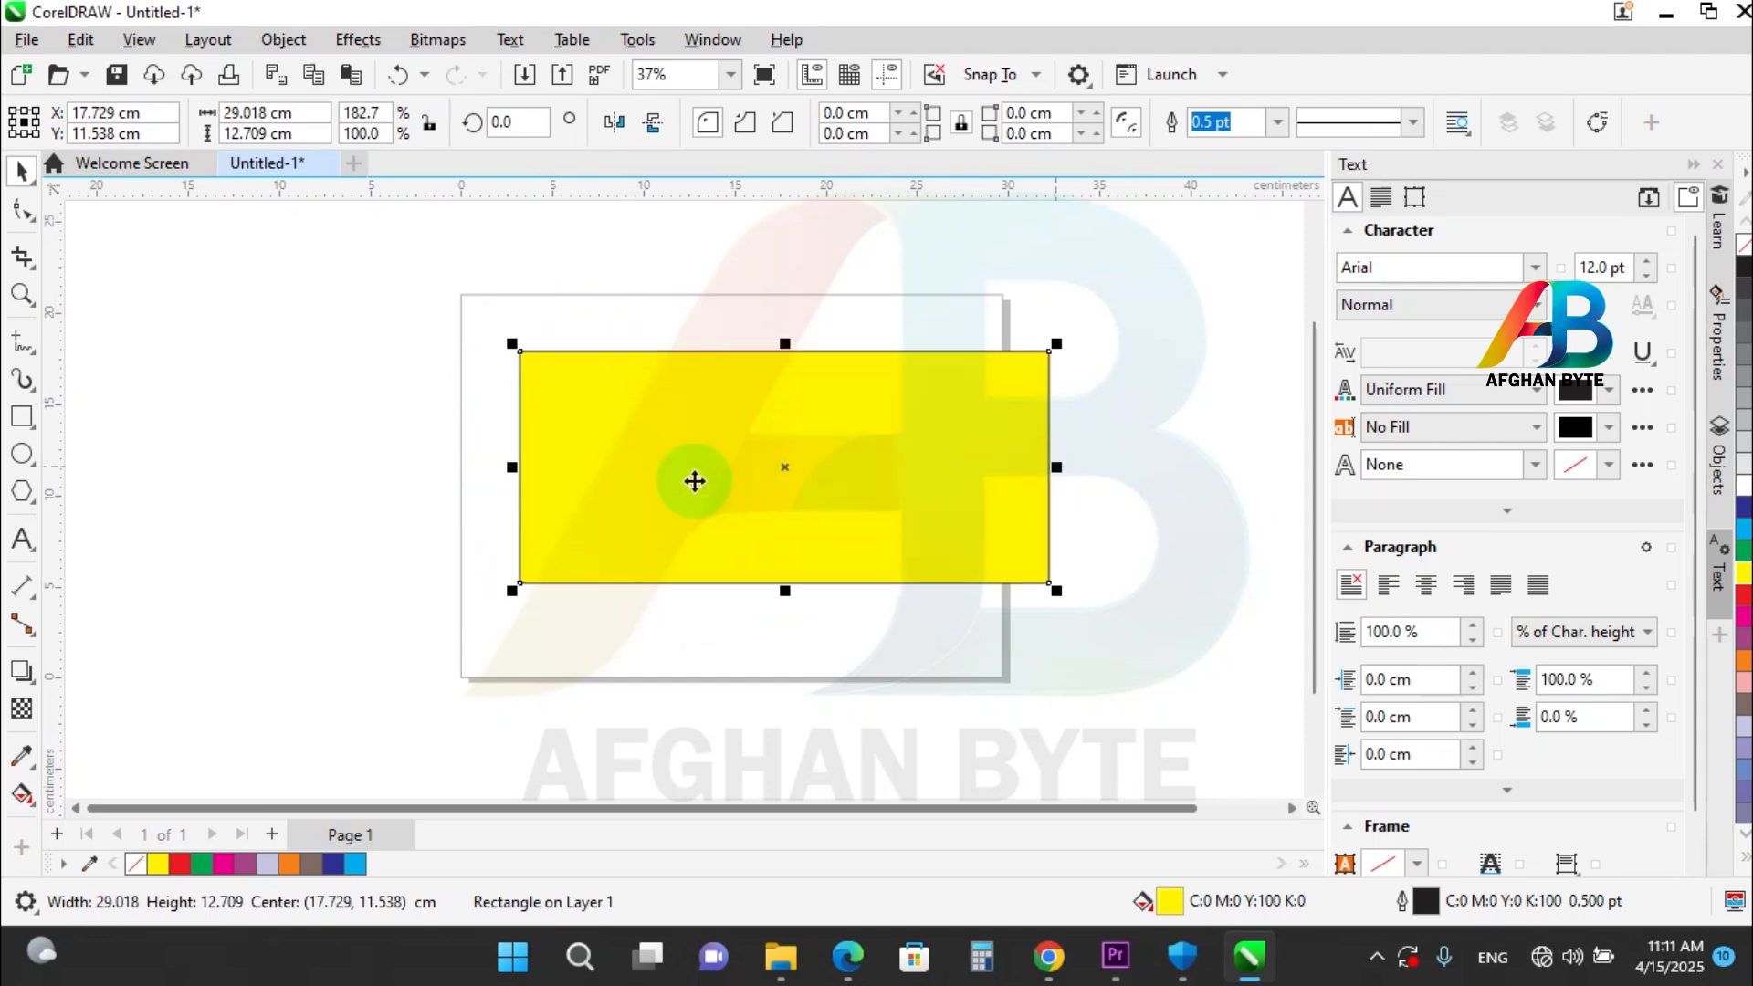
pyautogui.moveTo(512, 467); pyautogui.dragTo(427, 461)
pyautogui.moveTo(729, 348); pyautogui.dragTo(755, 281)
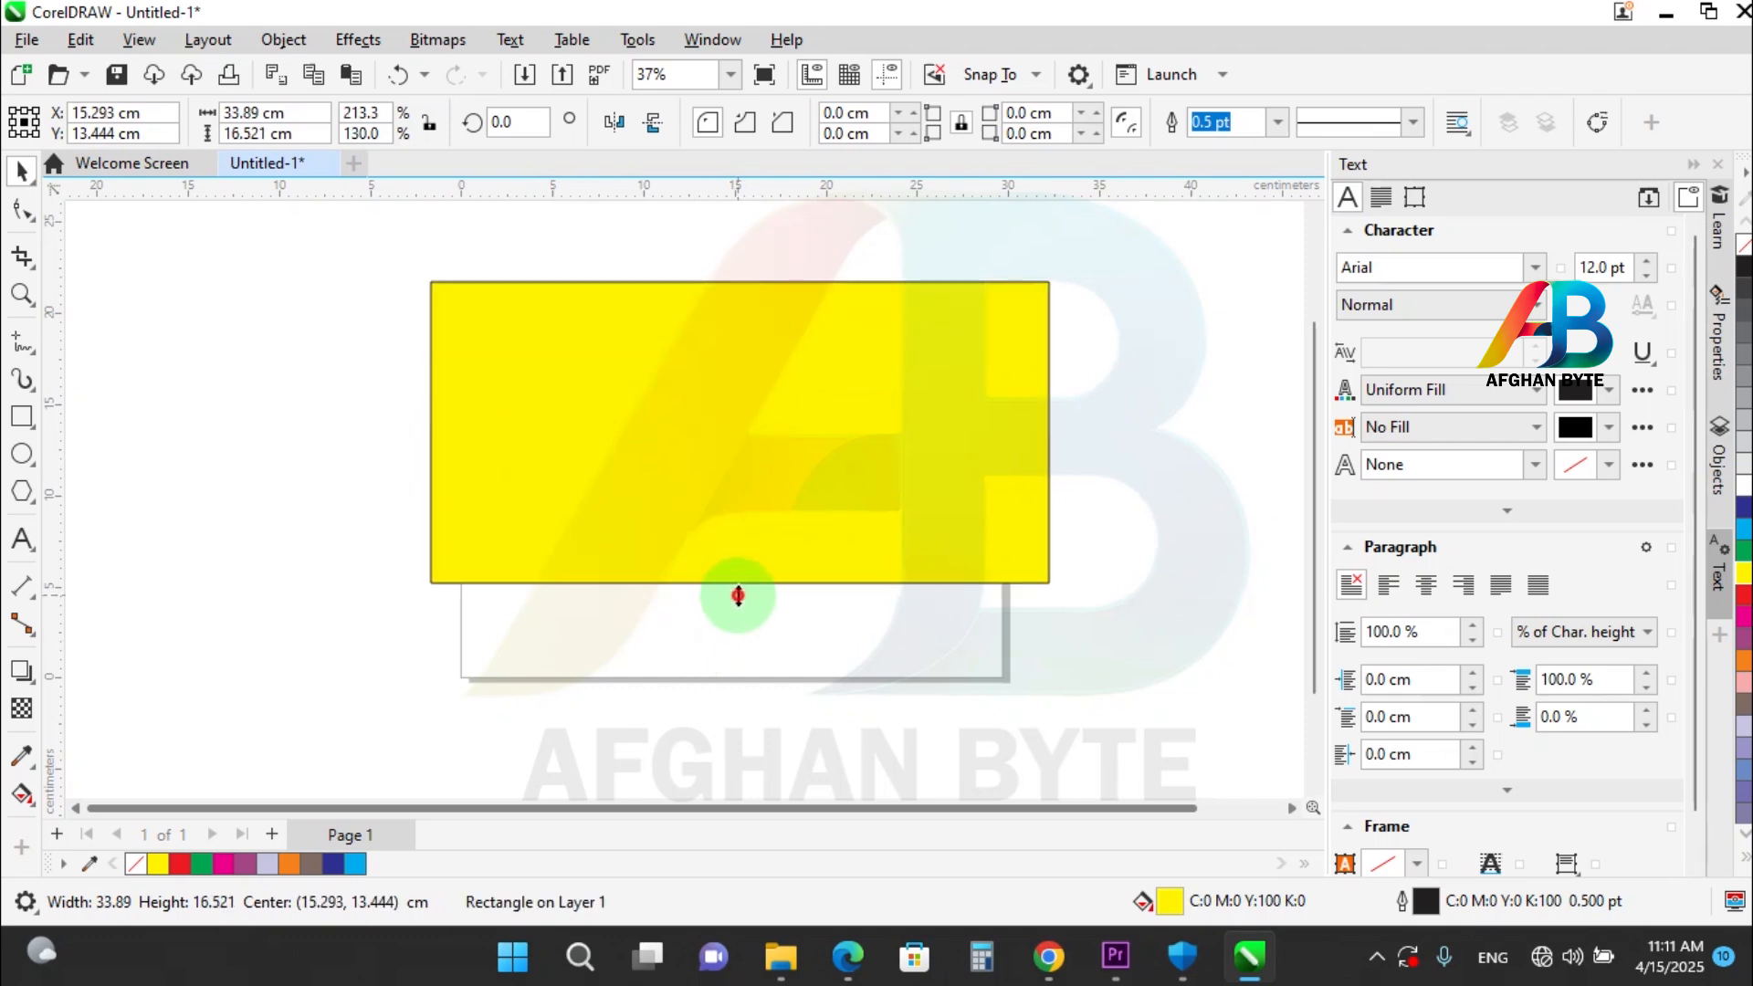
pyautogui.moveTo(738, 596); pyautogui.dragTo(746, 631)
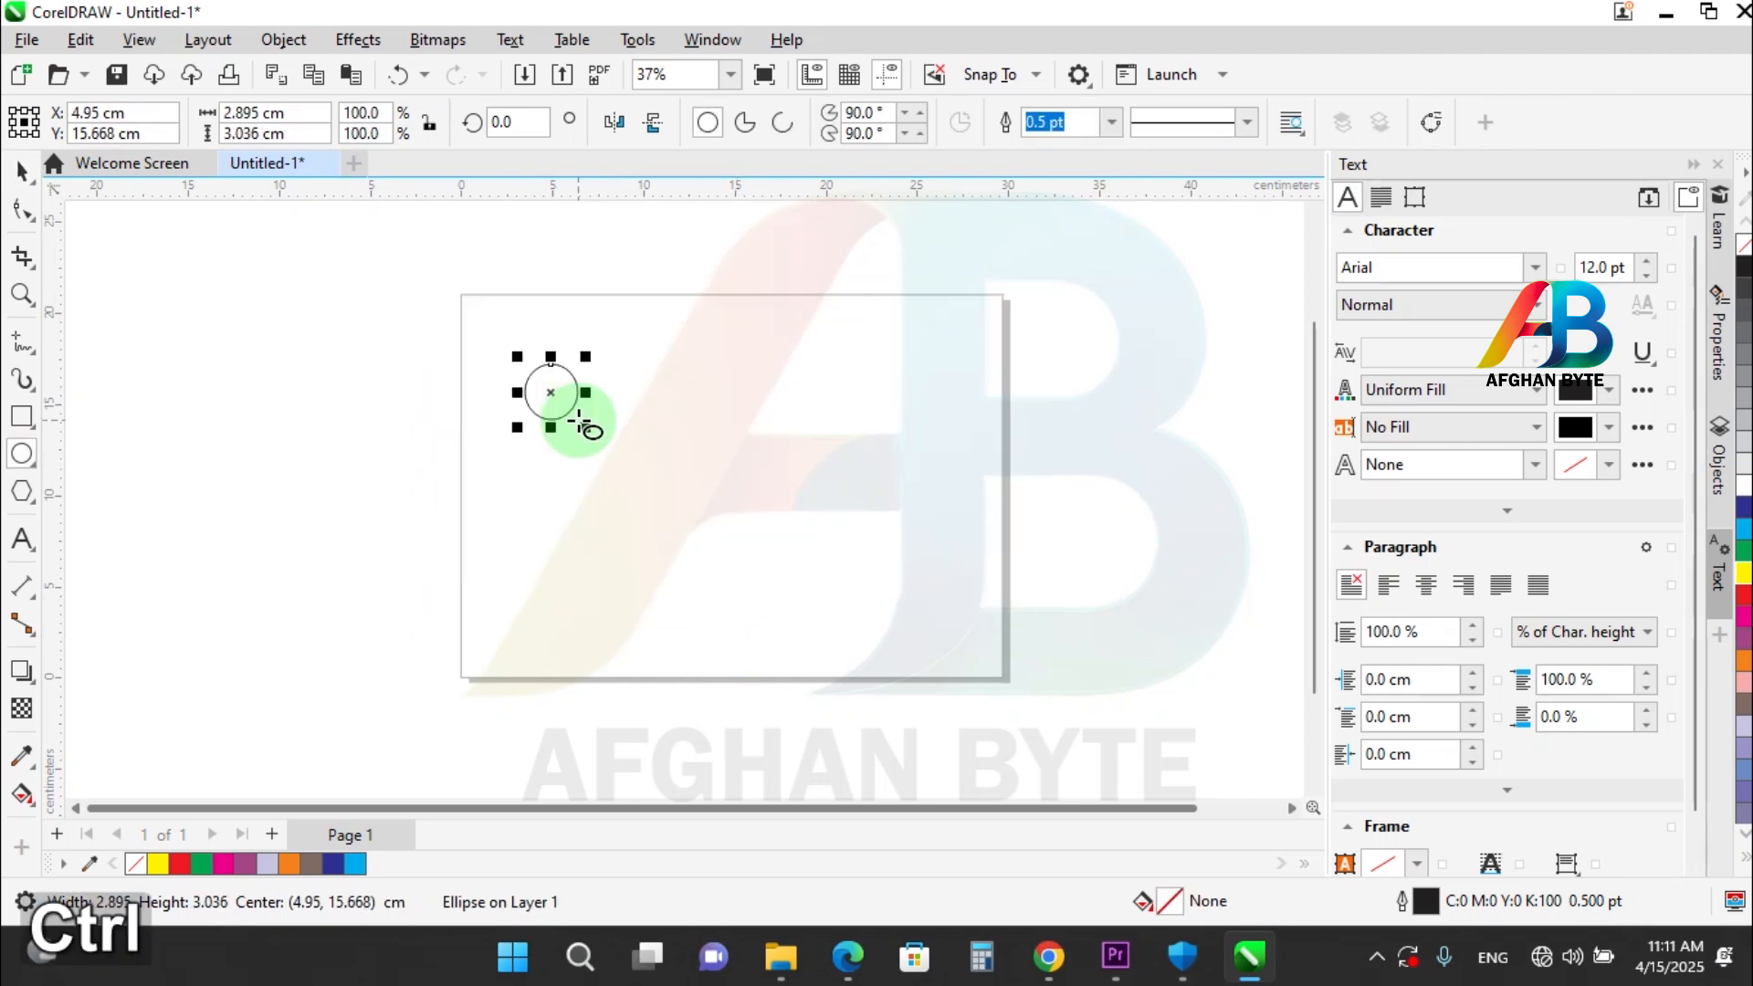
pyautogui.hotkey('ctrl', 'z')
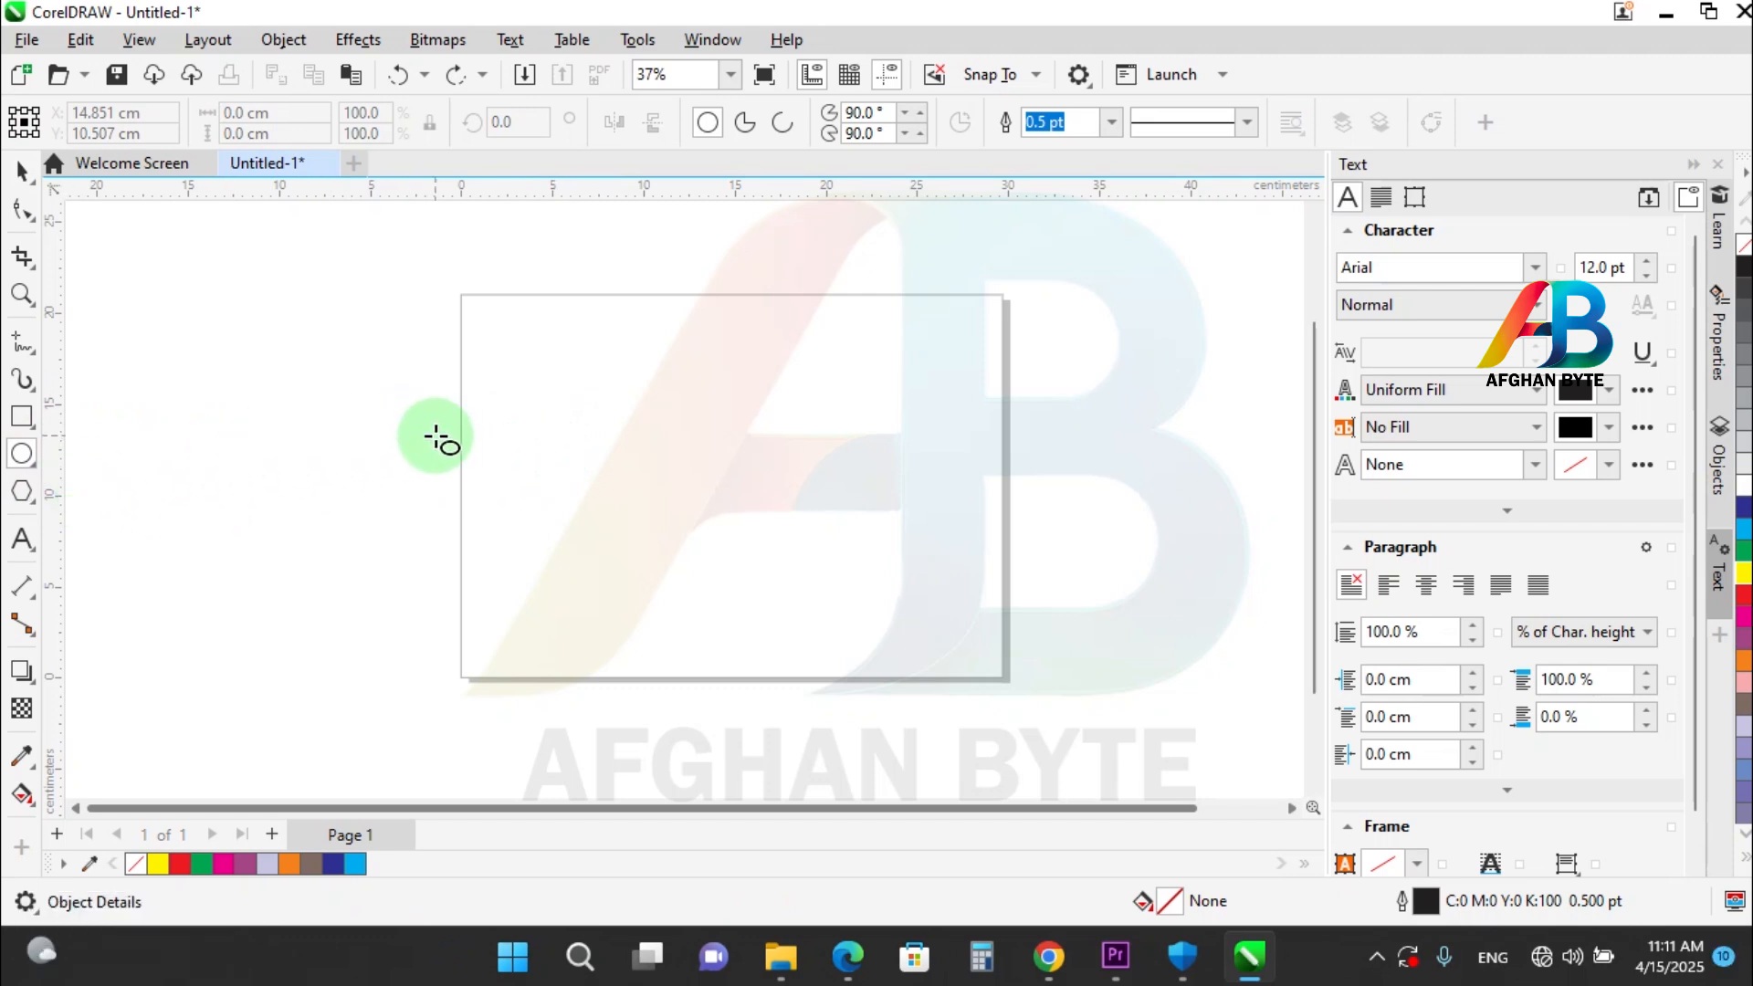
# Draw a circle about 16.6 cm in diameter on the page and switch to the Pick tool.
pyautogui.moveTo(512, 333); pyautogui.dragTo(813, 635)
pyautogui.press('ctrl')
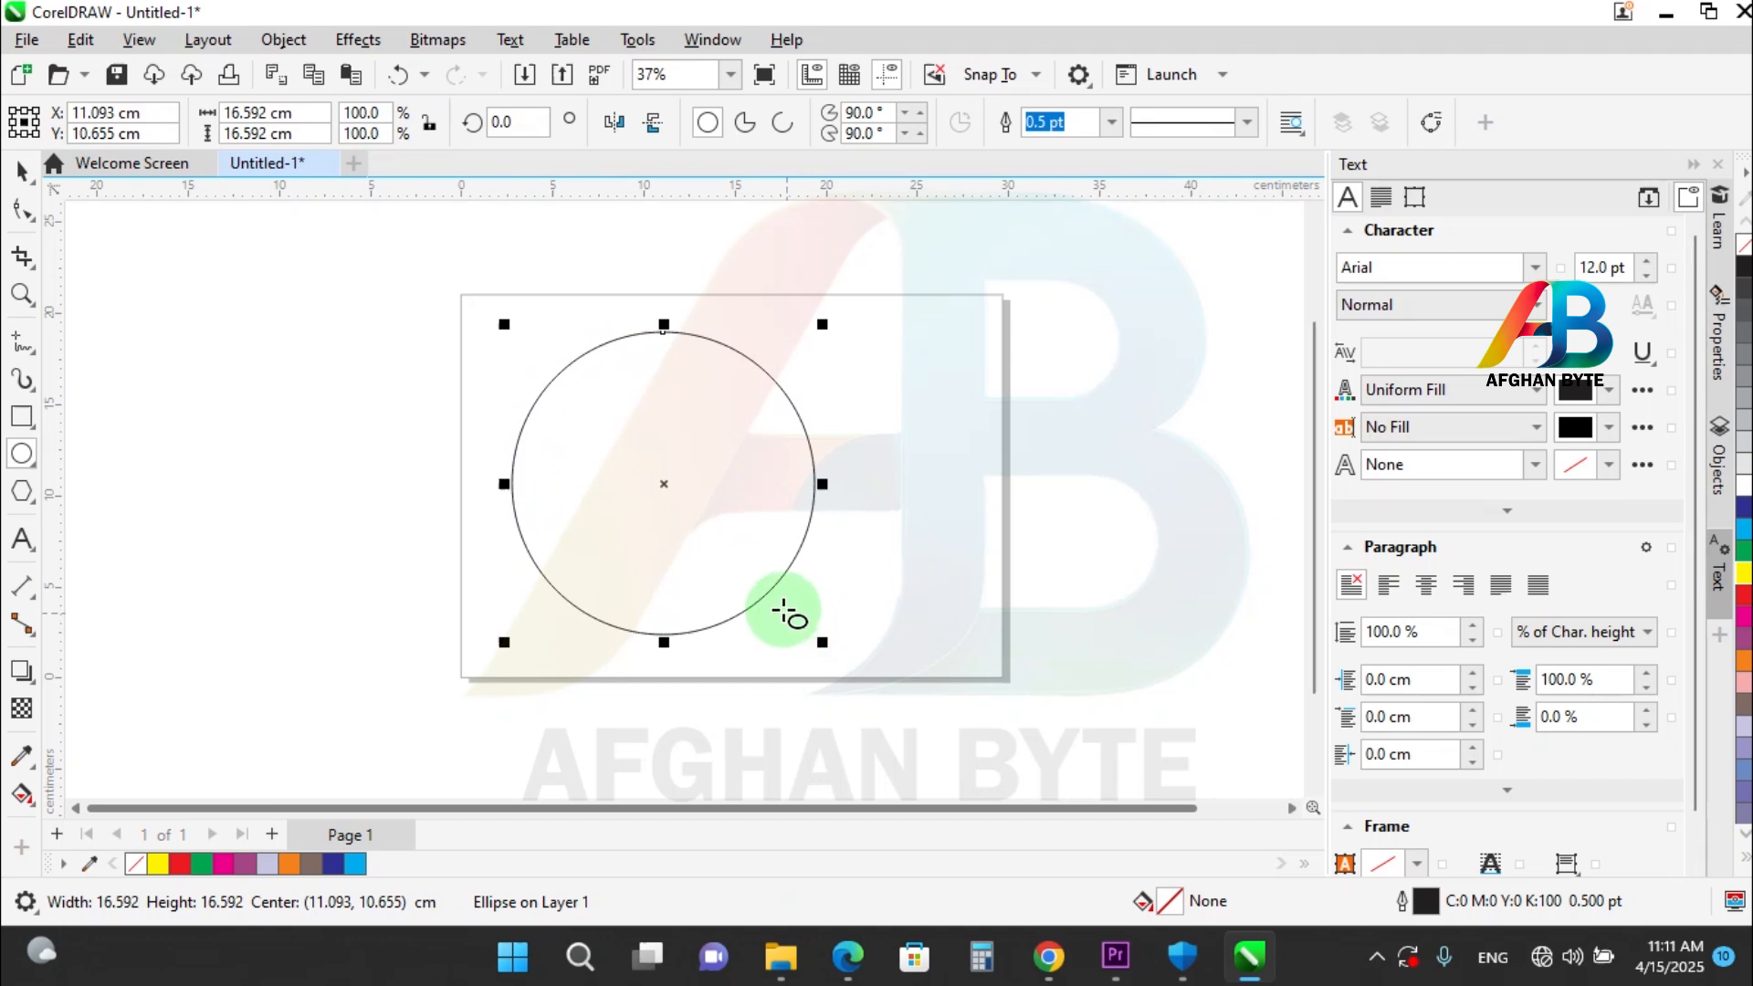
pyautogui.hotkey('ctrl', 'z')
pyautogui.click(18, 174)
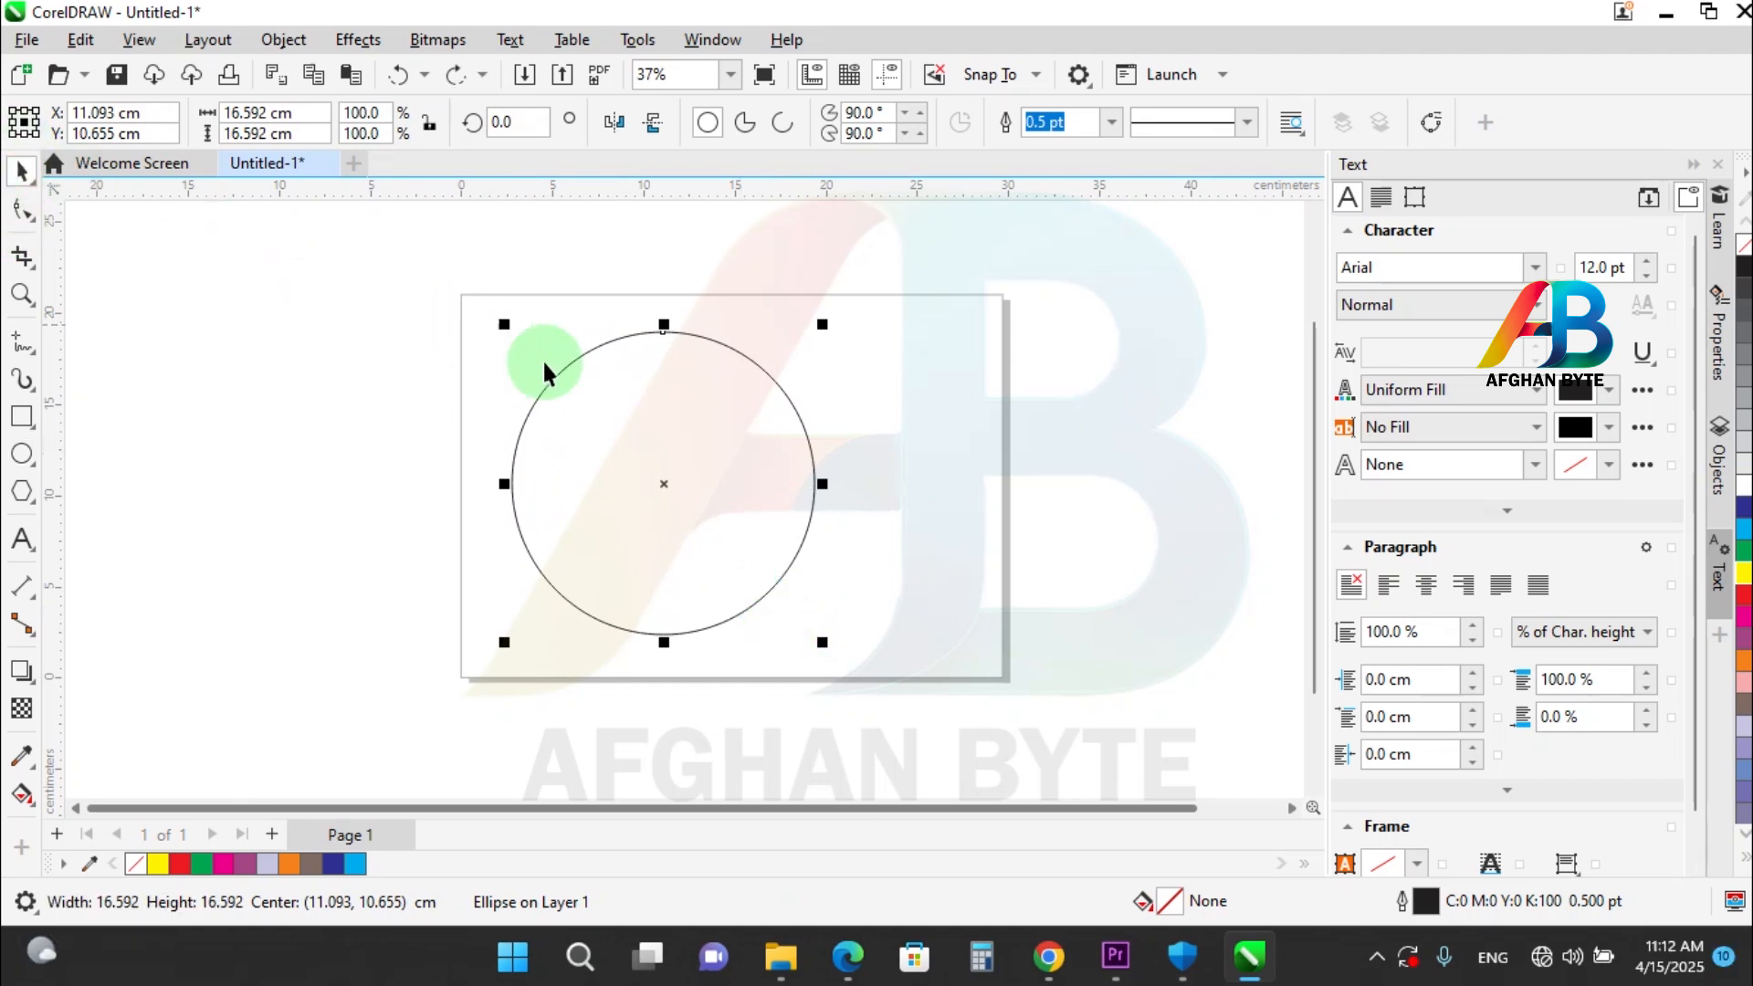
# Place a copy of the circle narrowed about its centre to about 14.3 cm wide, and repeat that copy inward six more times.
pyautogui.moveTo(828, 484); pyautogui.dragTo(809, 527)
pyautogui.press('shift')
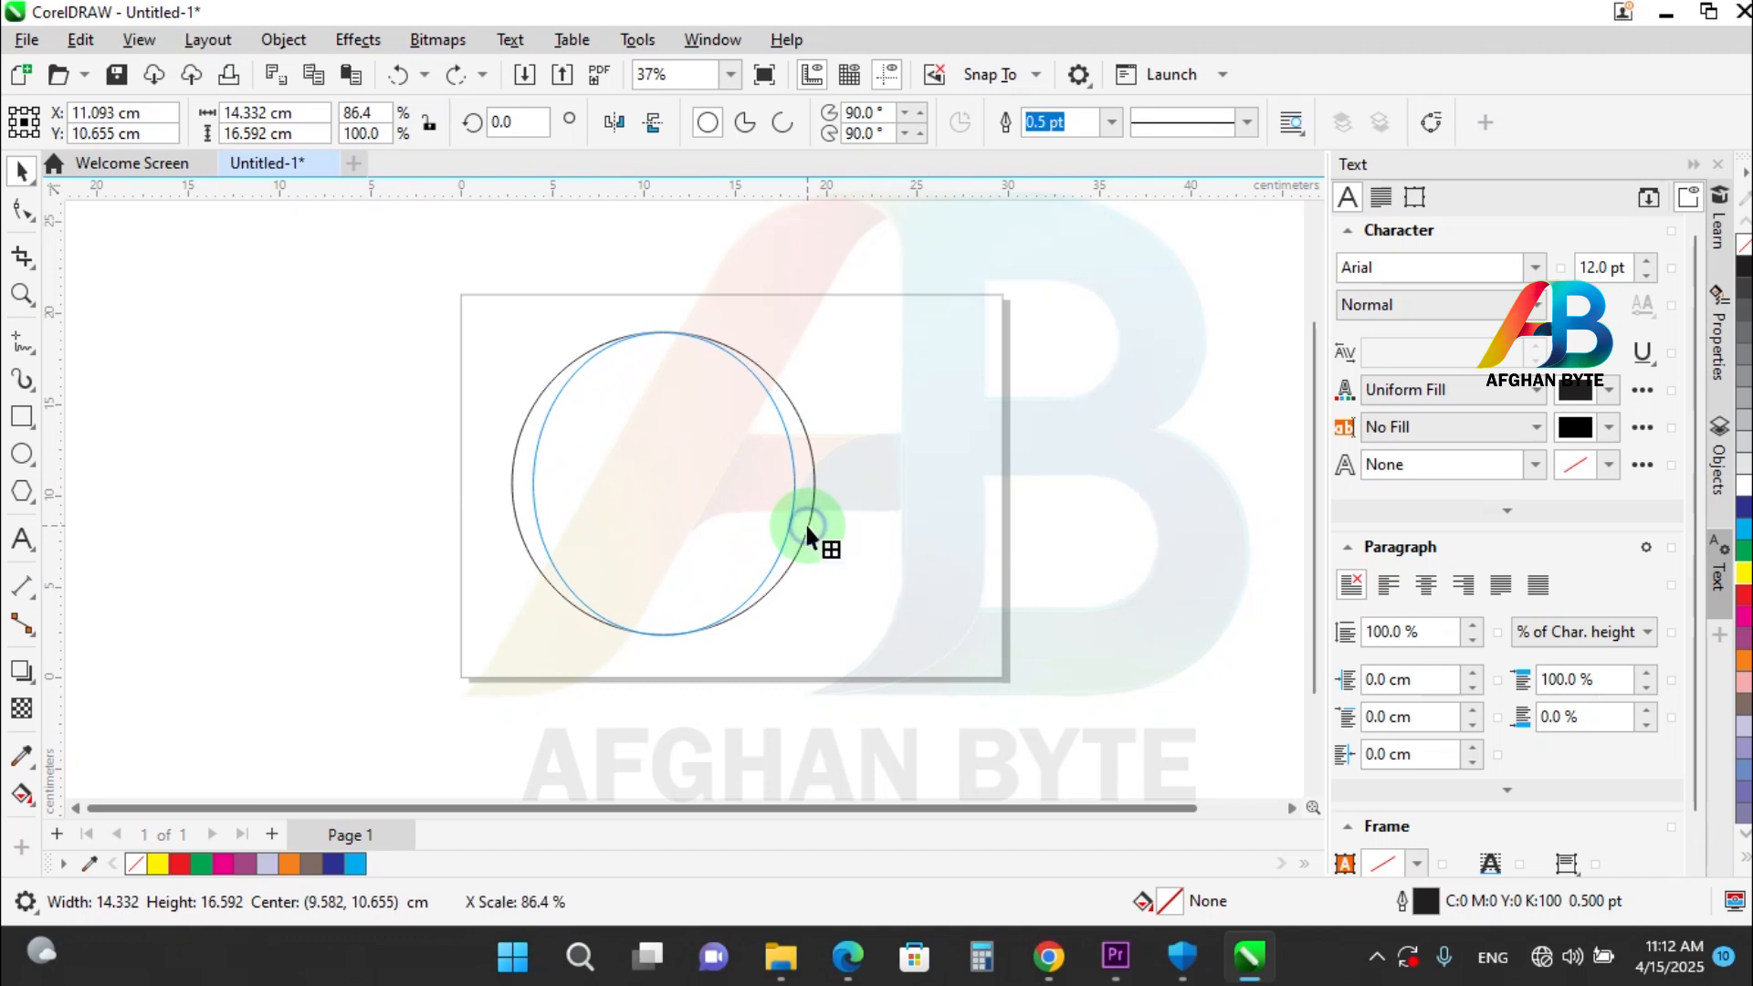
pyautogui.moveTo(807, 527); pyautogui.dragTo(808, 528)
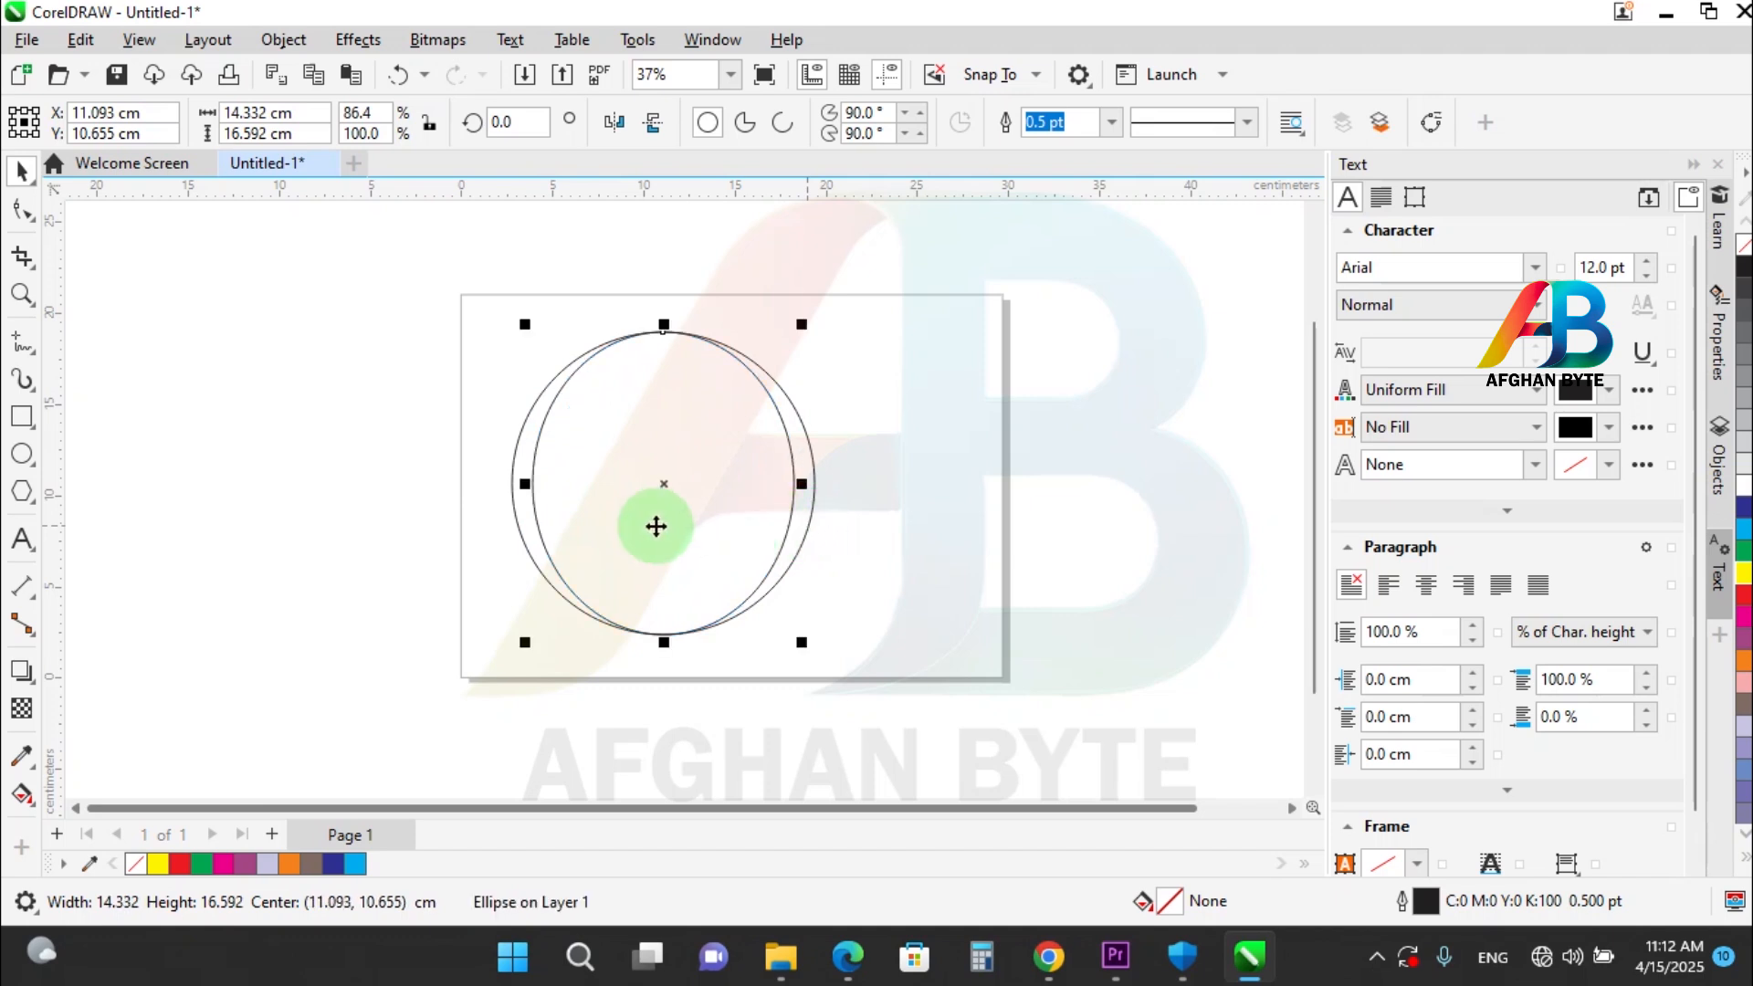
pyautogui.press('ctrl')
pyautogui.hotkey('ctrl', 'd')
pyautogui.hotkey('ctrl', 'd')
pyautogui.hotkey('ctrl', 'd')
pyautogui.hotkey('ctrl', 'd')
pyautogui.hotkey('ctrl', 'd')
pyautogui.hotkey('ctrl', 'd')
pyautogui.hotkey('ctrl', 'd')
pyautogui.hotkey('ctrl', 'd')
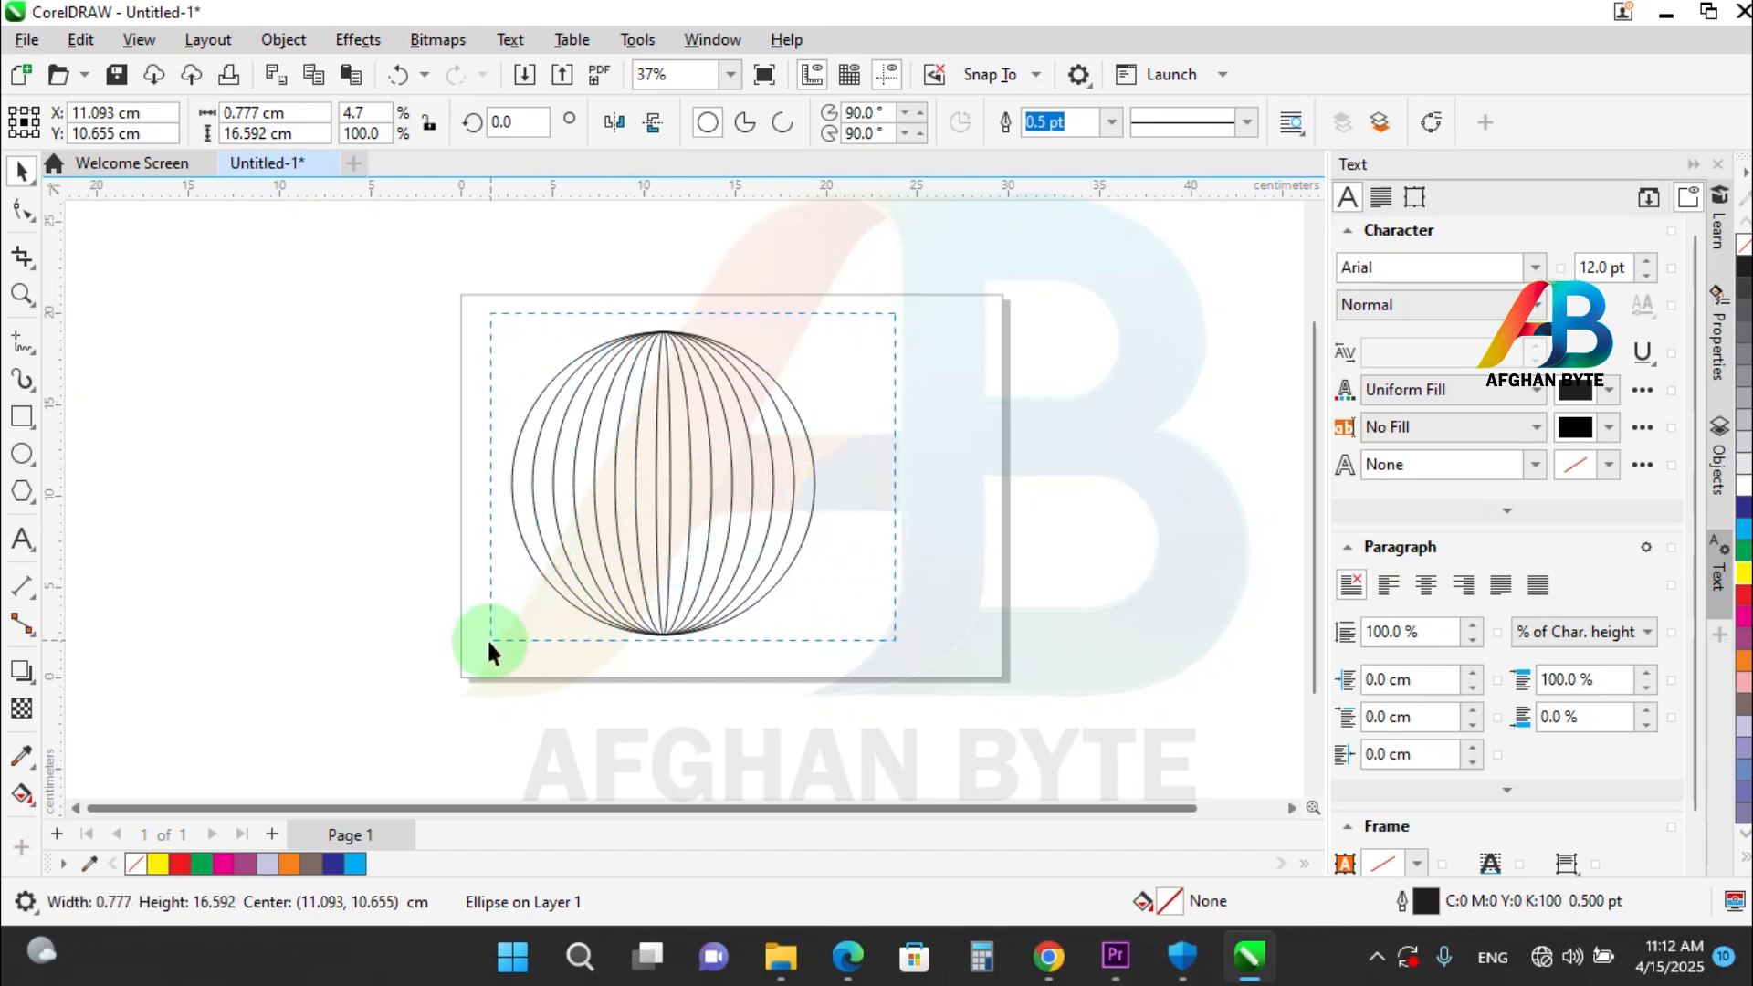
# Fill all the nested ellipses red and combine them into one striped sphere without an outline.
pyautogui.moveTo(490, 642); pyautogui.dragTo(490, 641)
pyautogui.click(1744, 605)
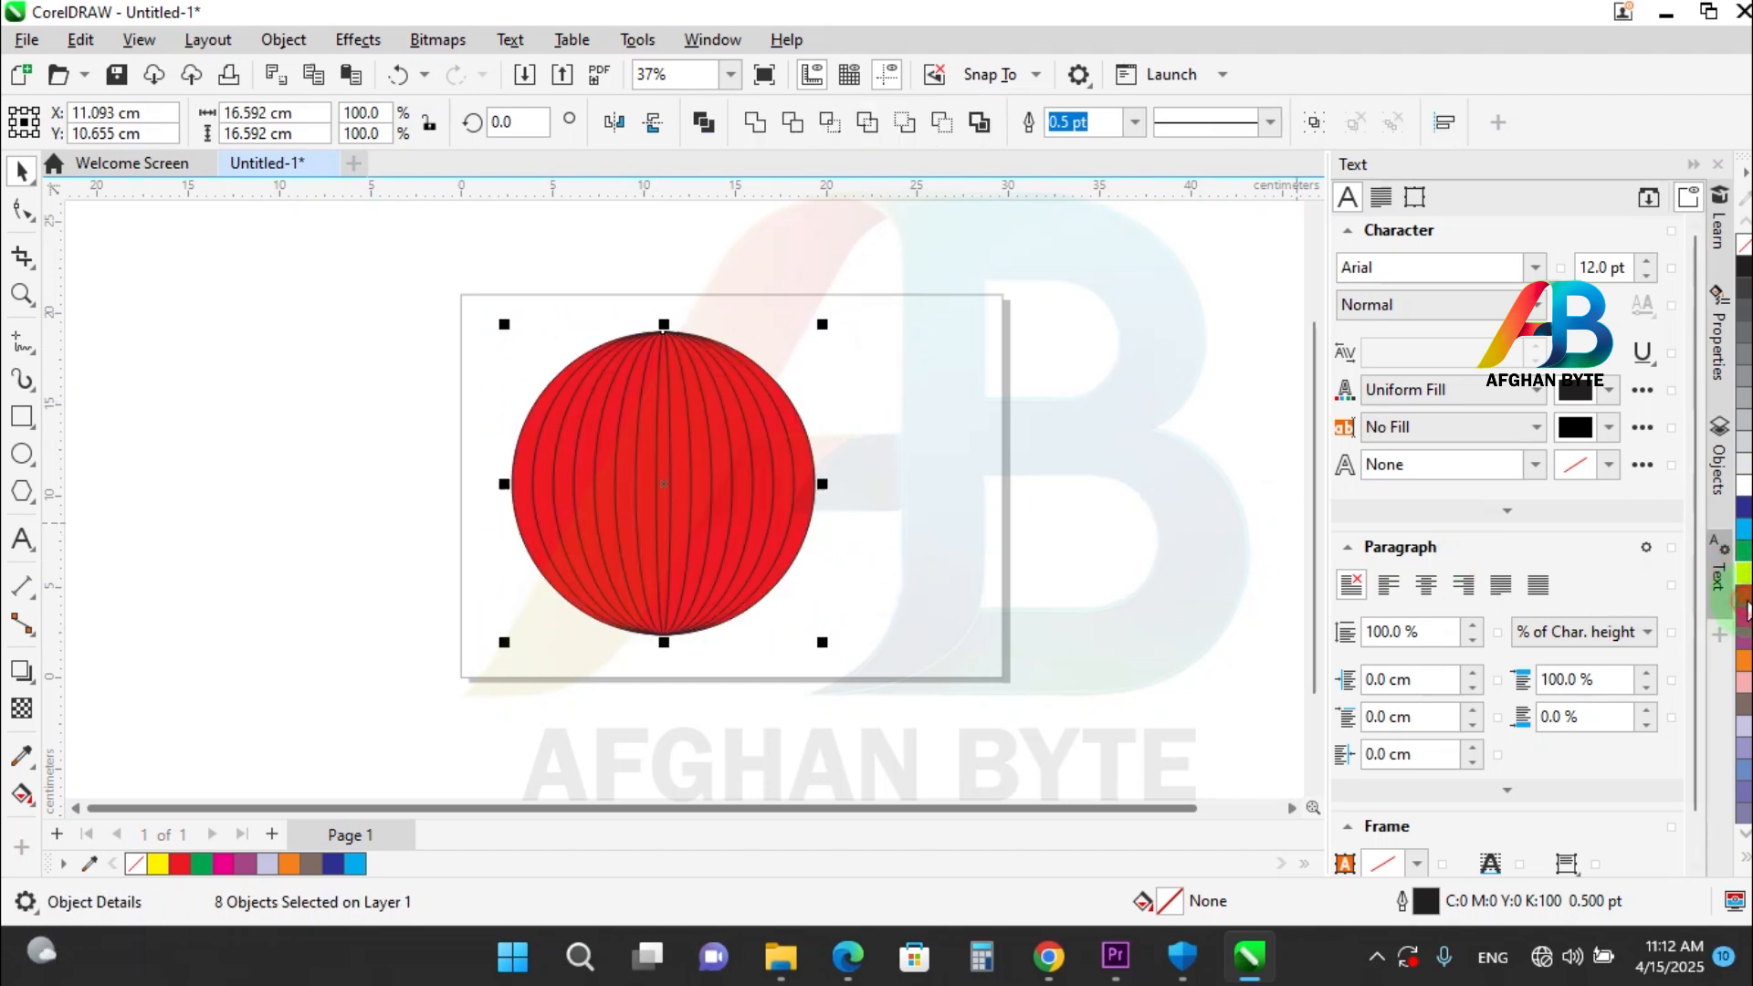
pyautogui.click(702, 124)
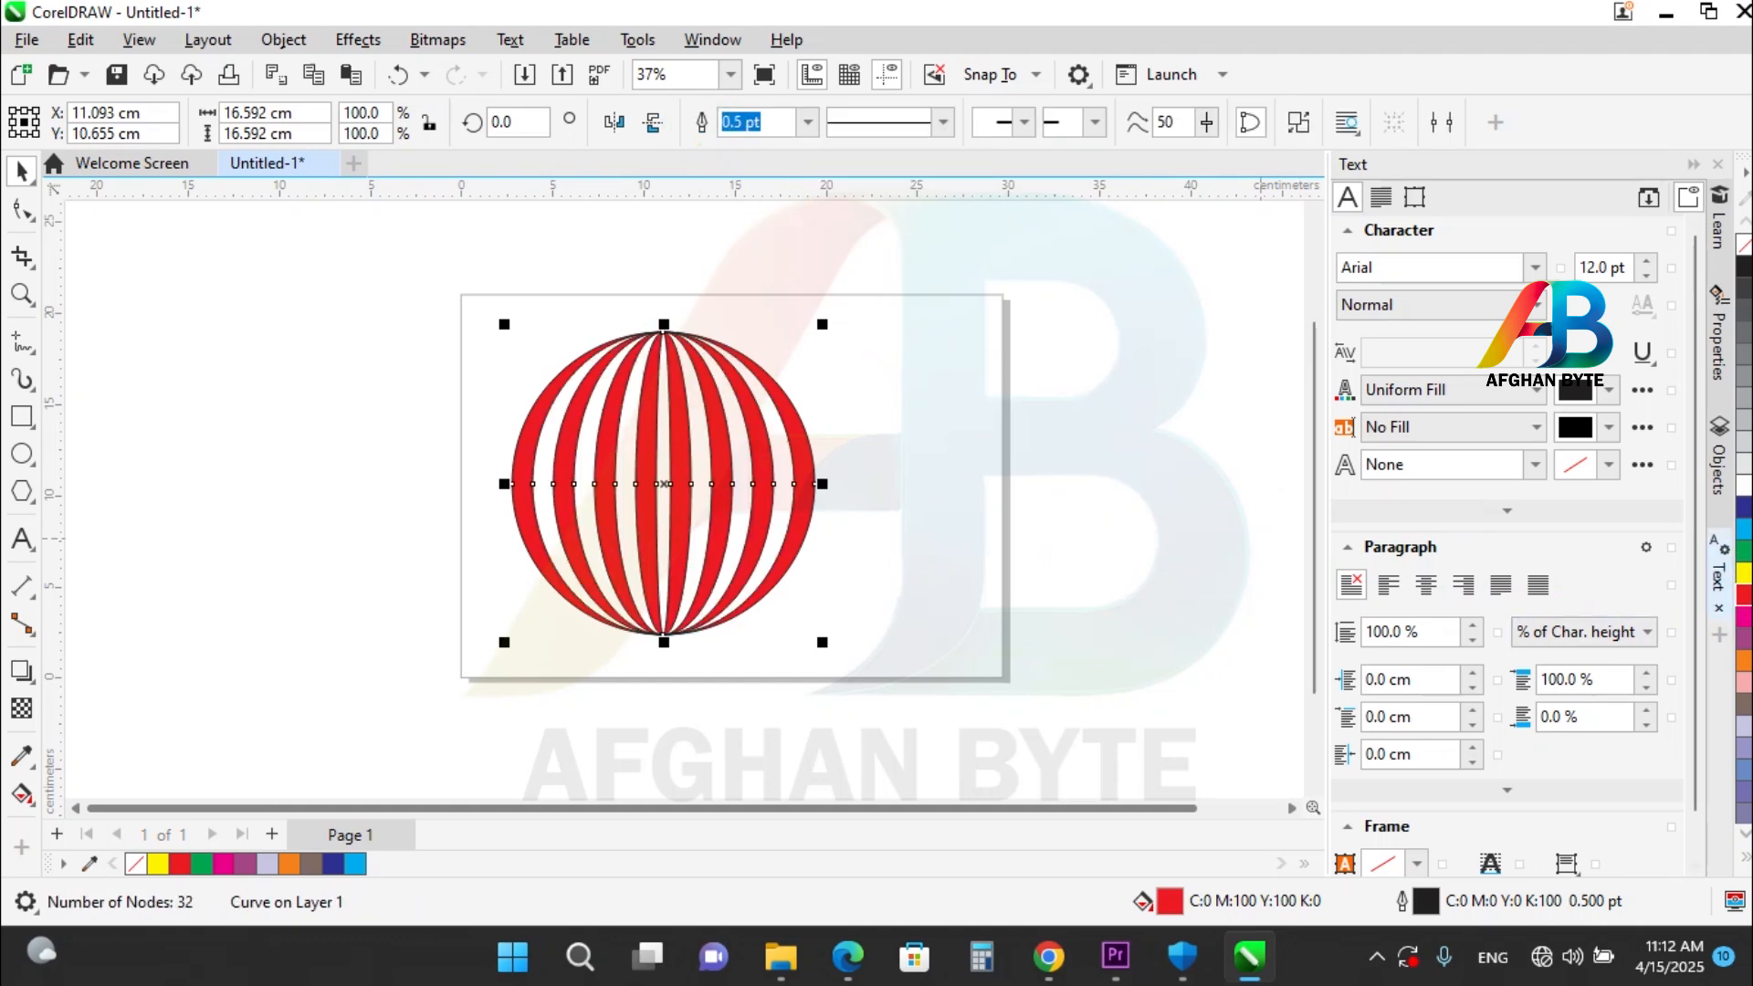
pyautogui.rightClick(1745, 245)
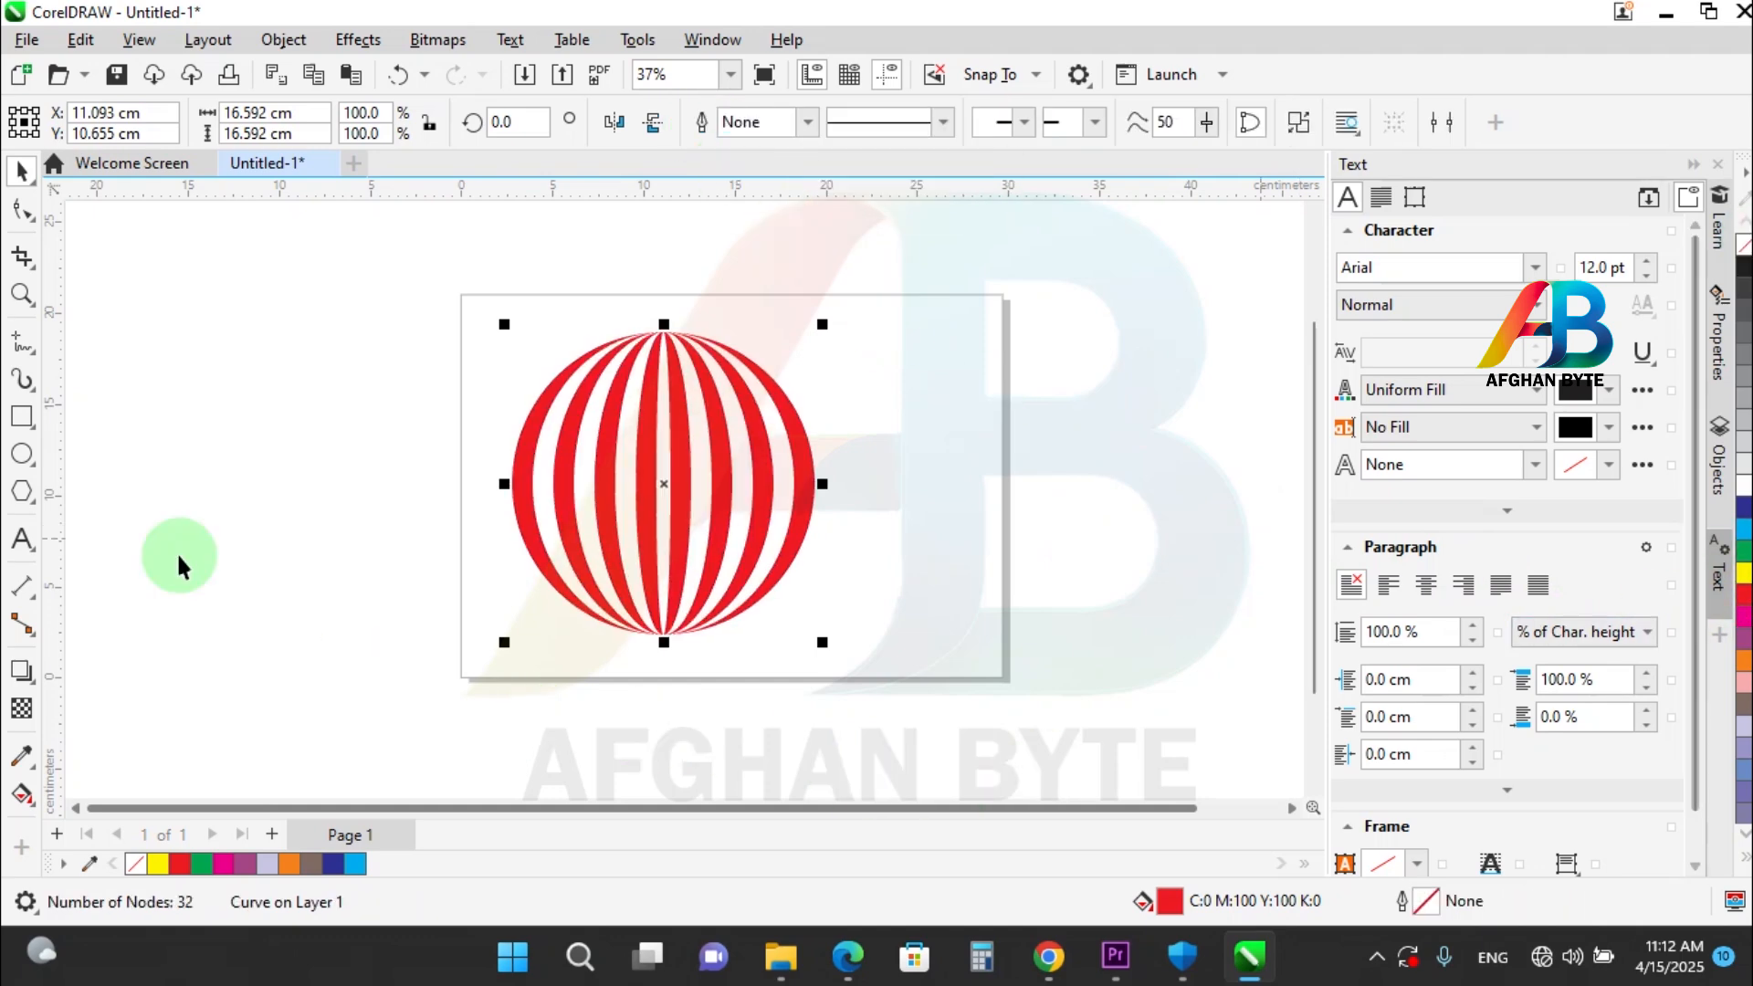
pyautogui.click(202, 503)
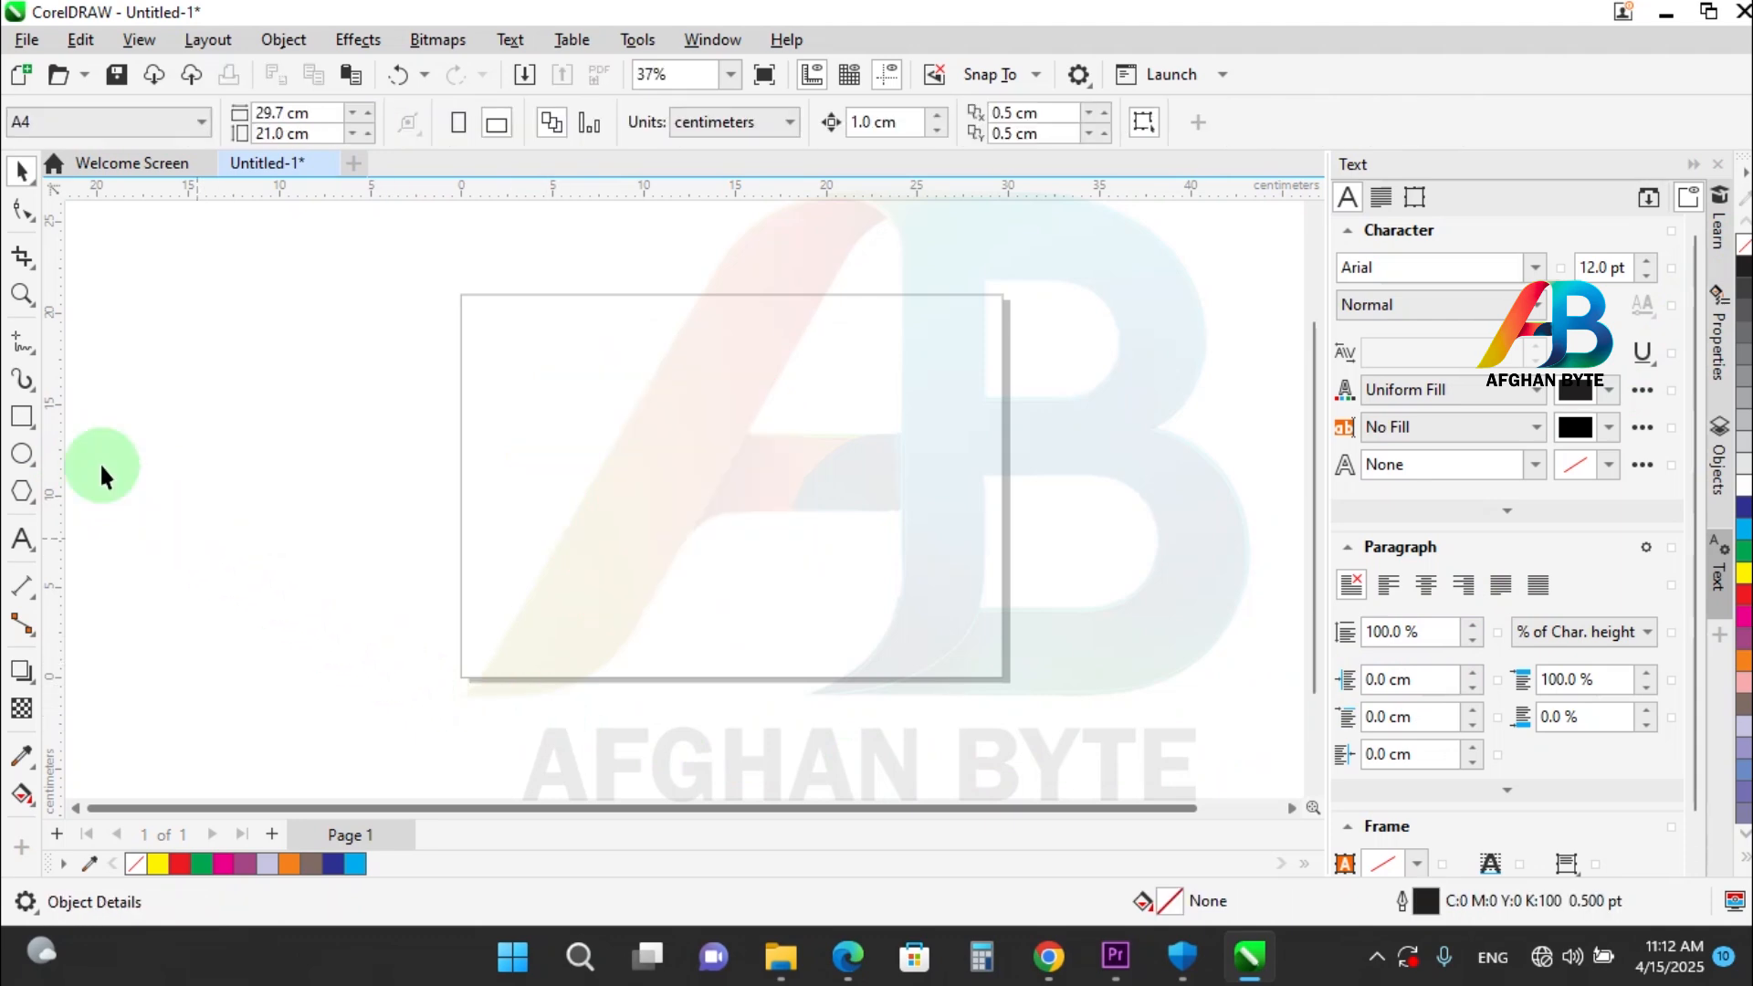
# Draw a square about 12.1 cm wide and nest four evenly spaced concentric copies inside it, the first about 9.4 cm wide.
pyautogui.click(22, 419)
pyautogui.moveTo(589, 388); pyautogui.dragTo(851, 564)
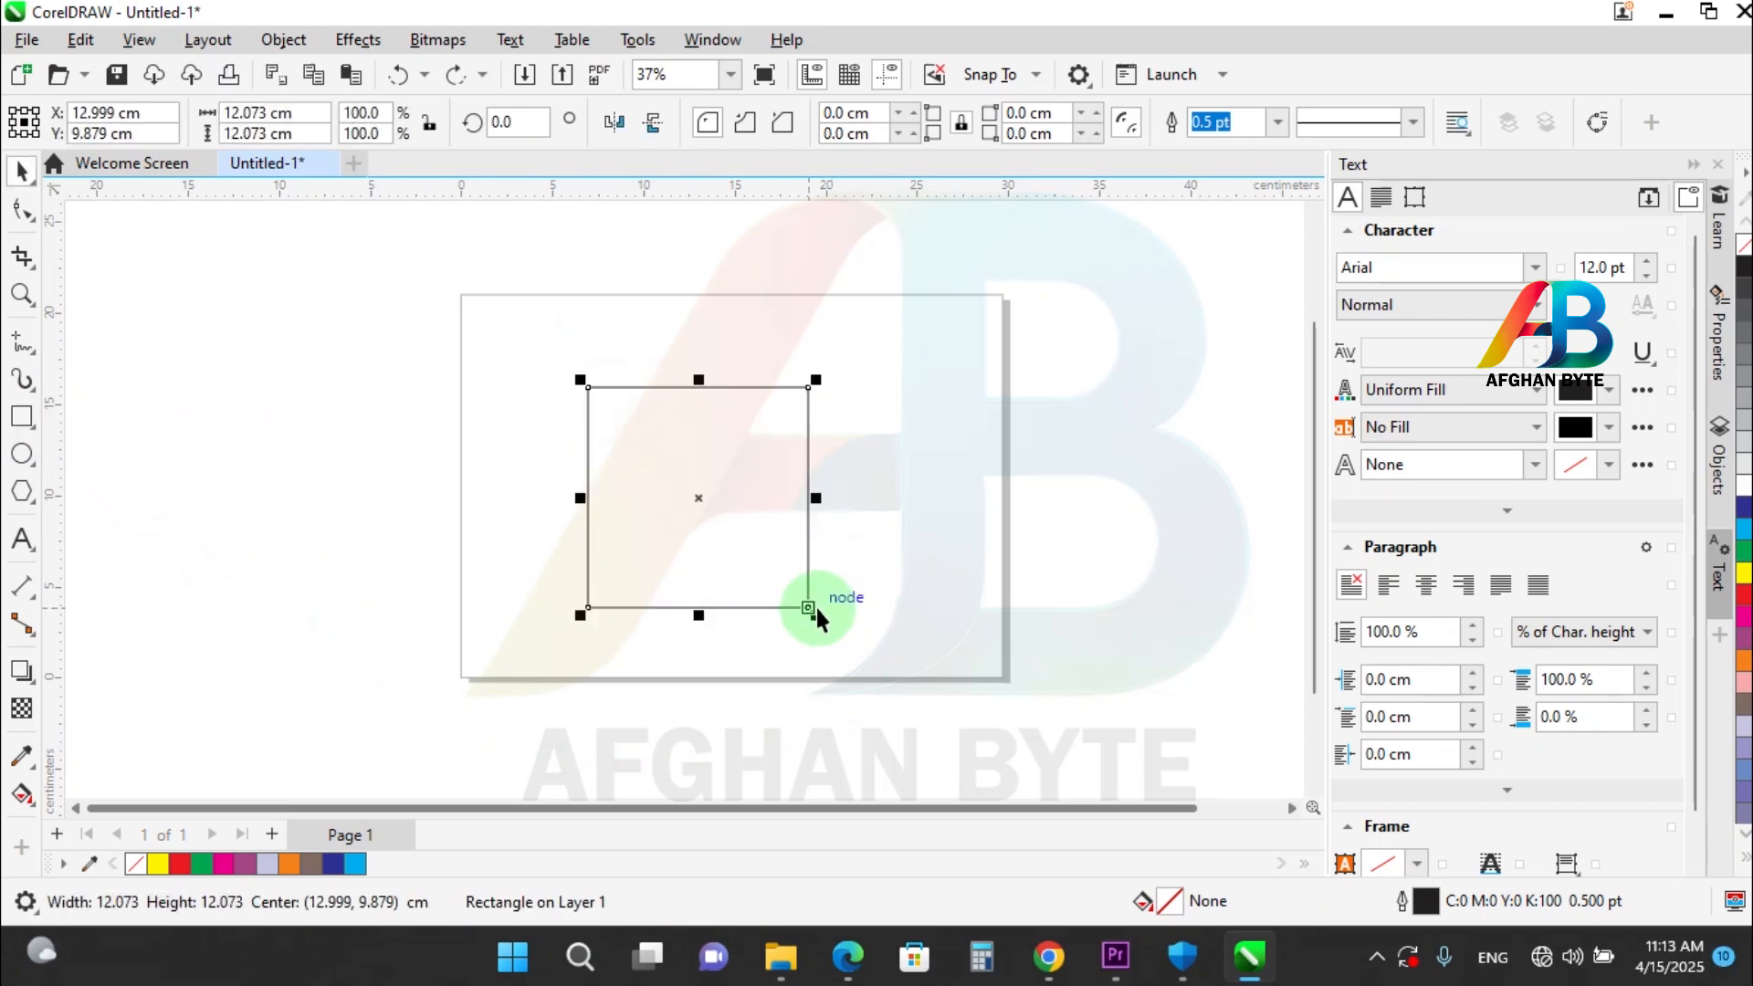
pyautogui.moveTo(817, 614); pyautogui.dragTo(818, 615)
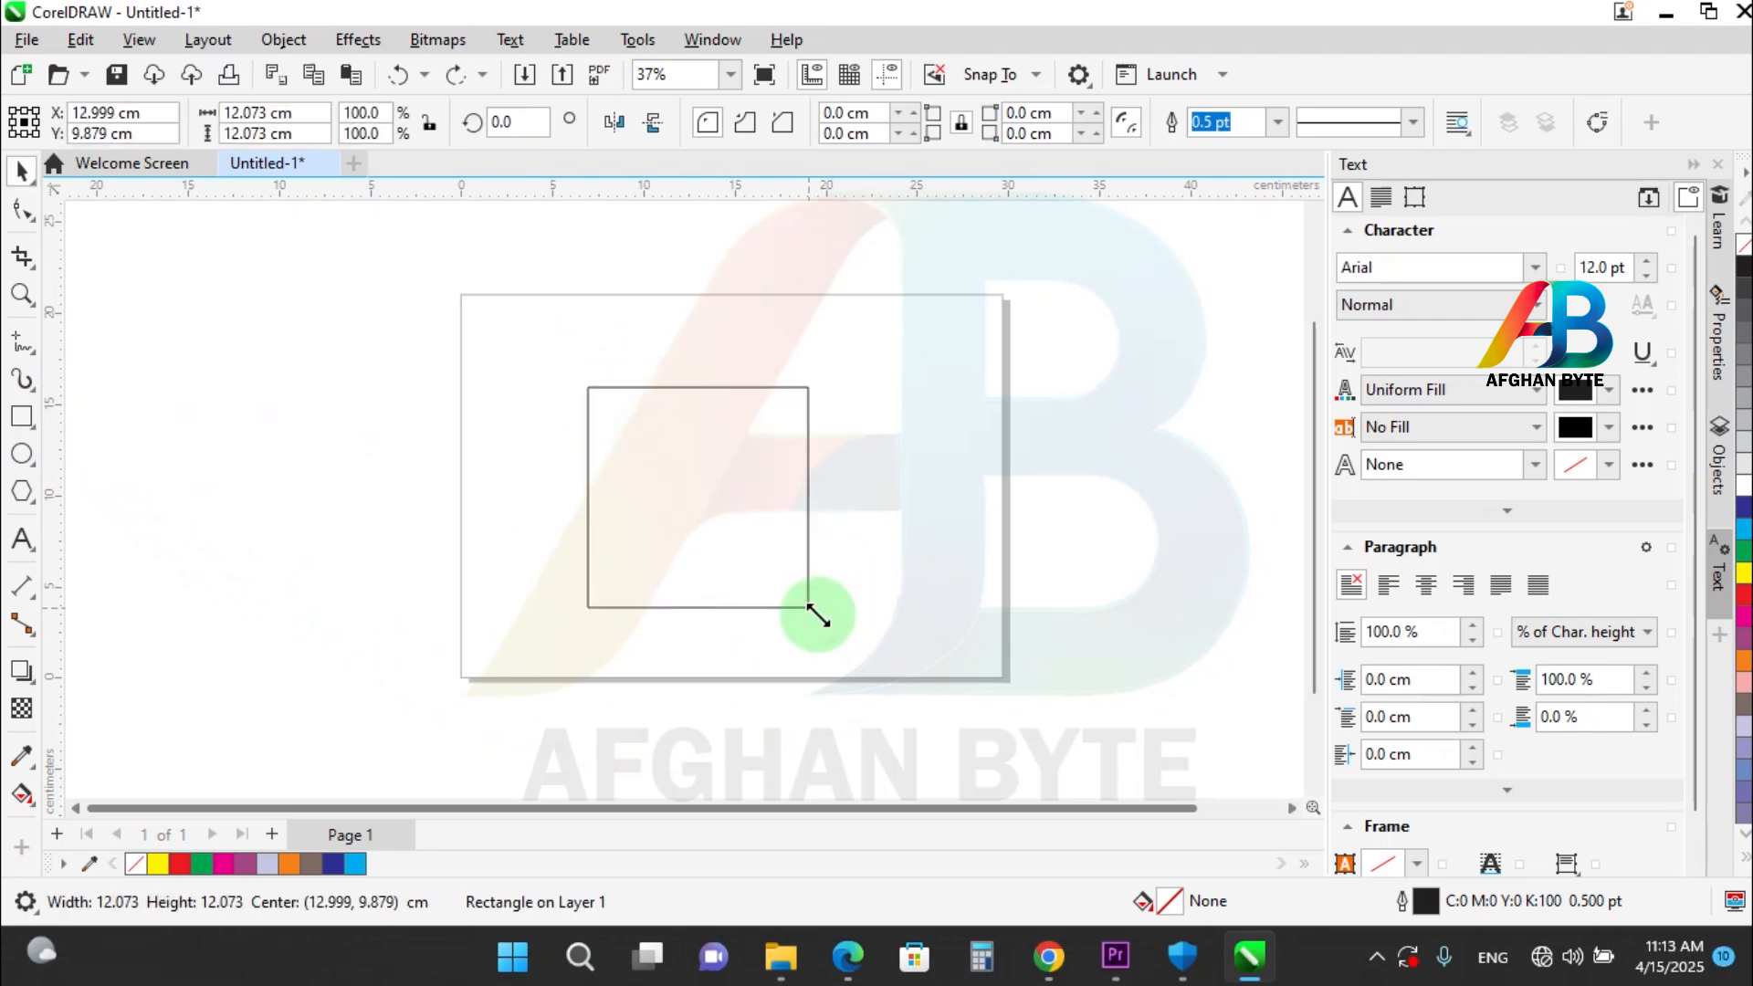
pyautogui.press('shift')
pyautogui.moveTo(817, 615); pyautogui.dragTo(813, 589)
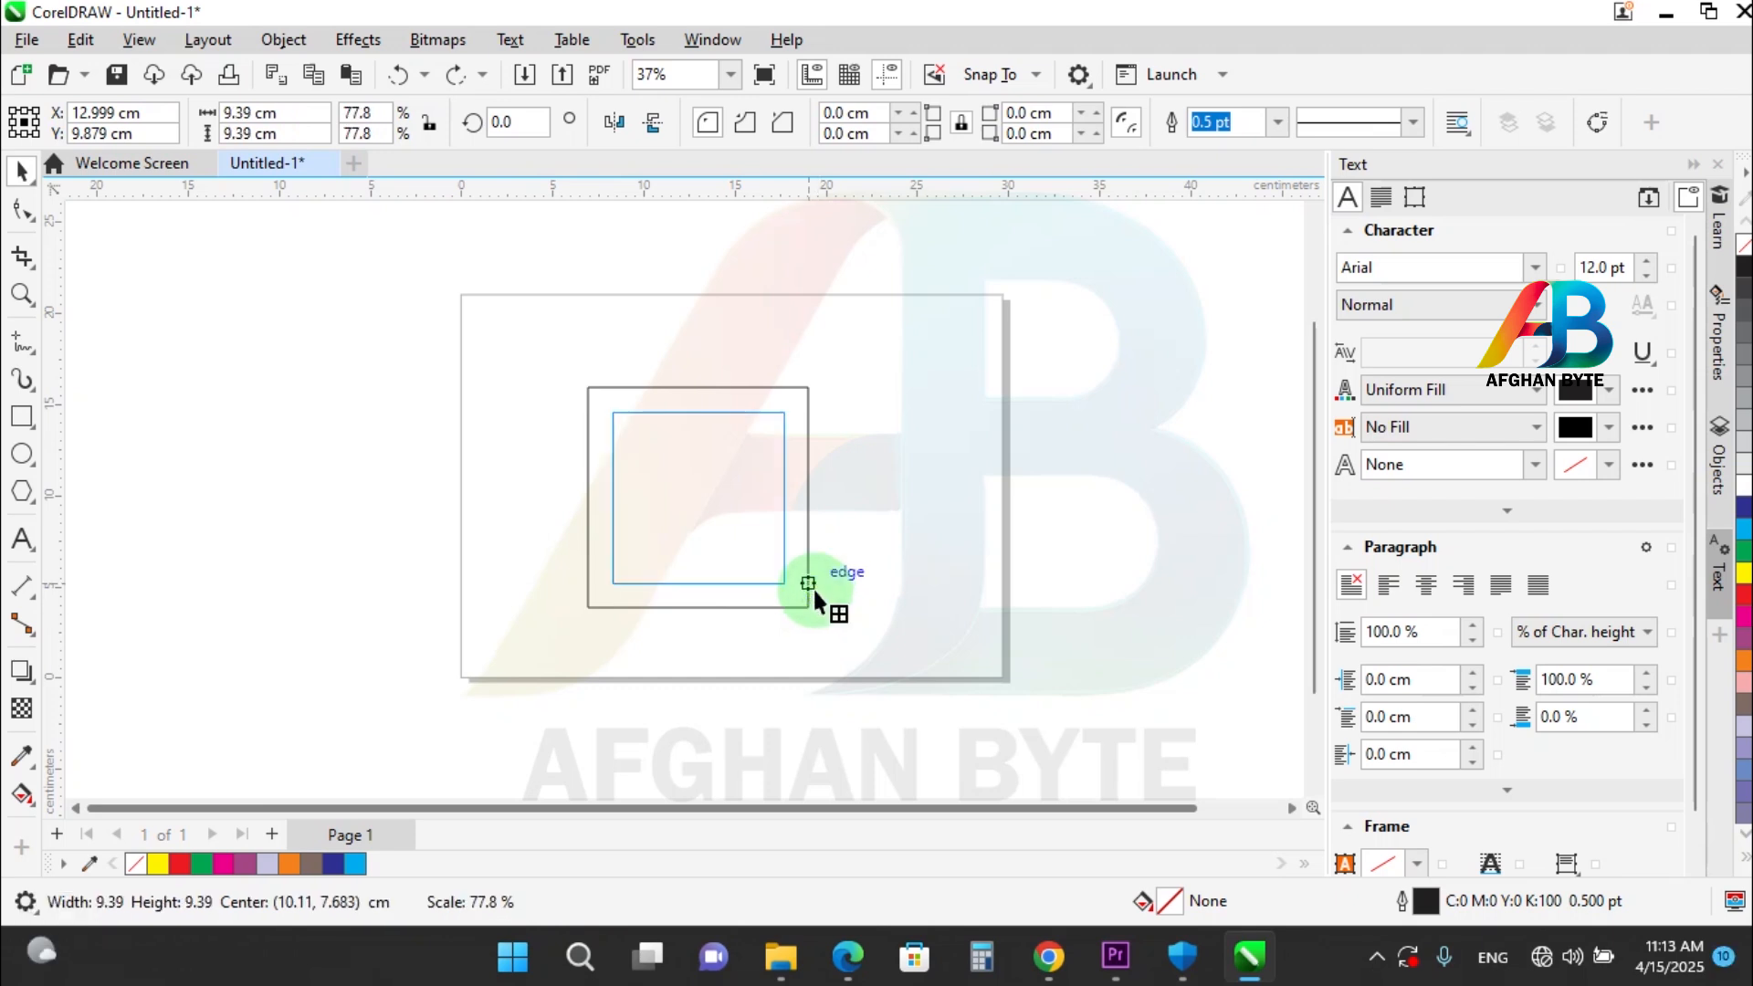
pyautogui.moveTo(814, 590); pyautogui.dragTo(812, 586)
pyautogui.hotkey('ctrl', 'd')
pyautogui.hotkey('ctrl', 'd')
pyautogui.hotkey('ctrl', 'd')
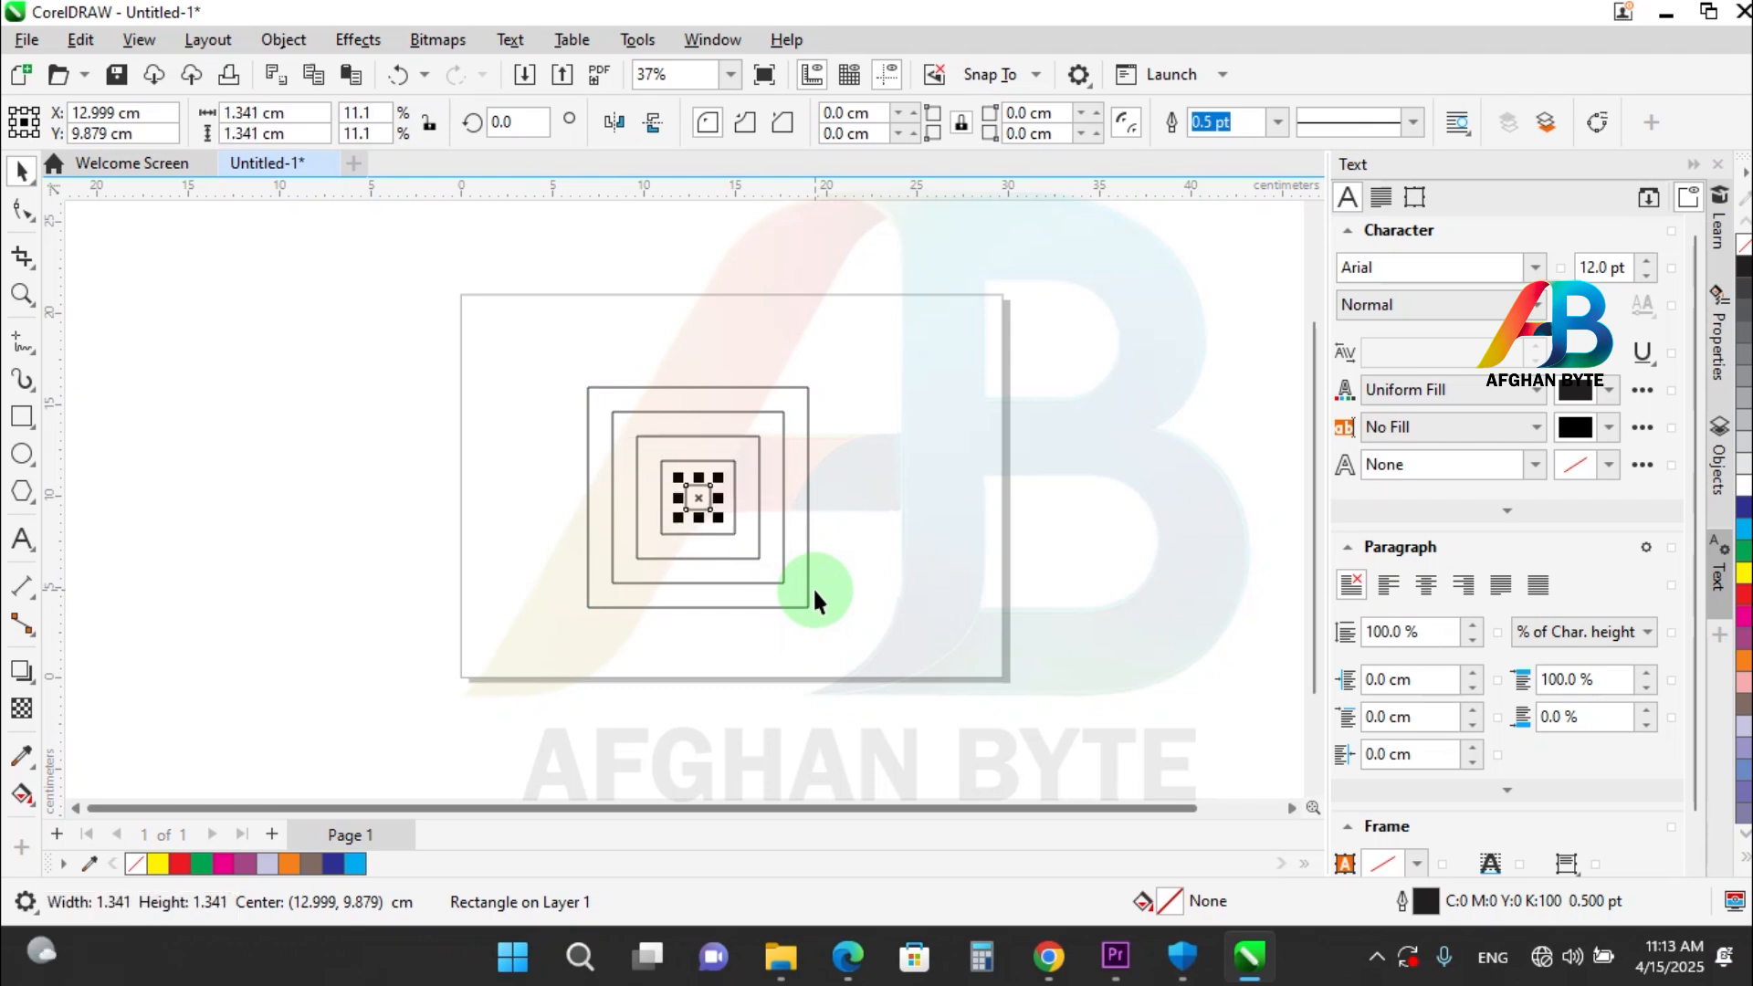
pyautogui.click(889, 478)
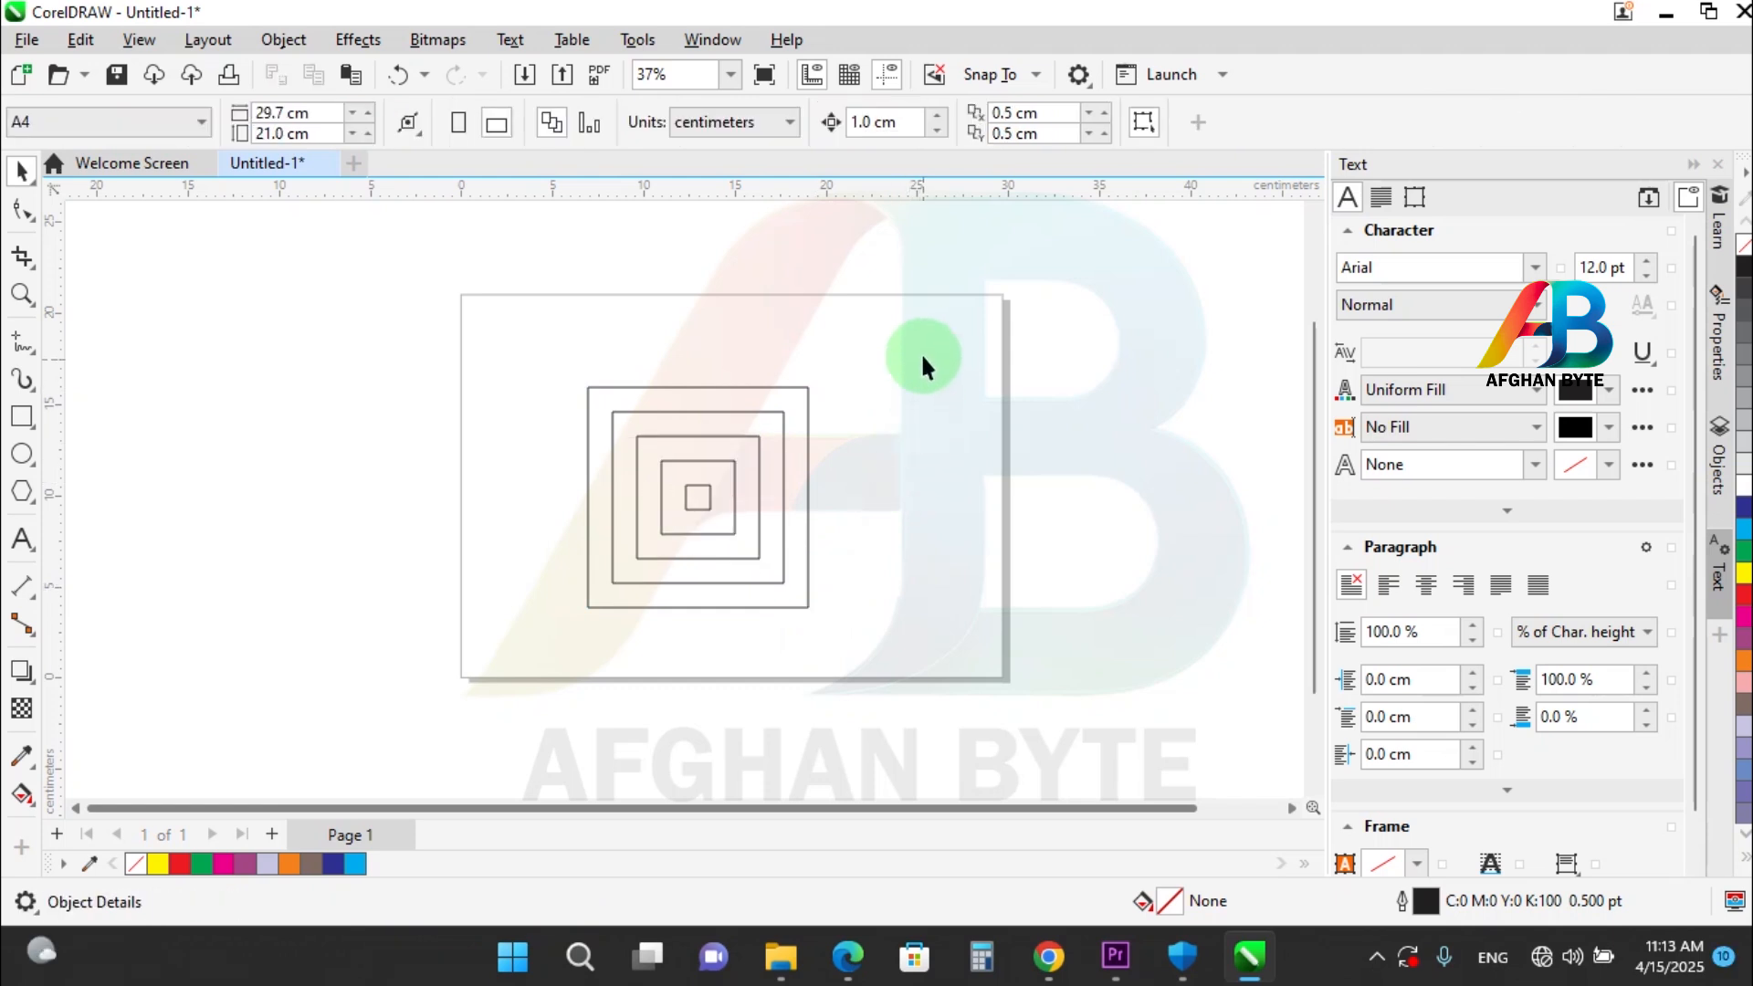
# Move the five nested squares about 16.4 cm left and draw a new square about 13.1 cm wide on the page.
pyautogui.moveTo(544, 677); pyautogui.dragTo(546, 676)
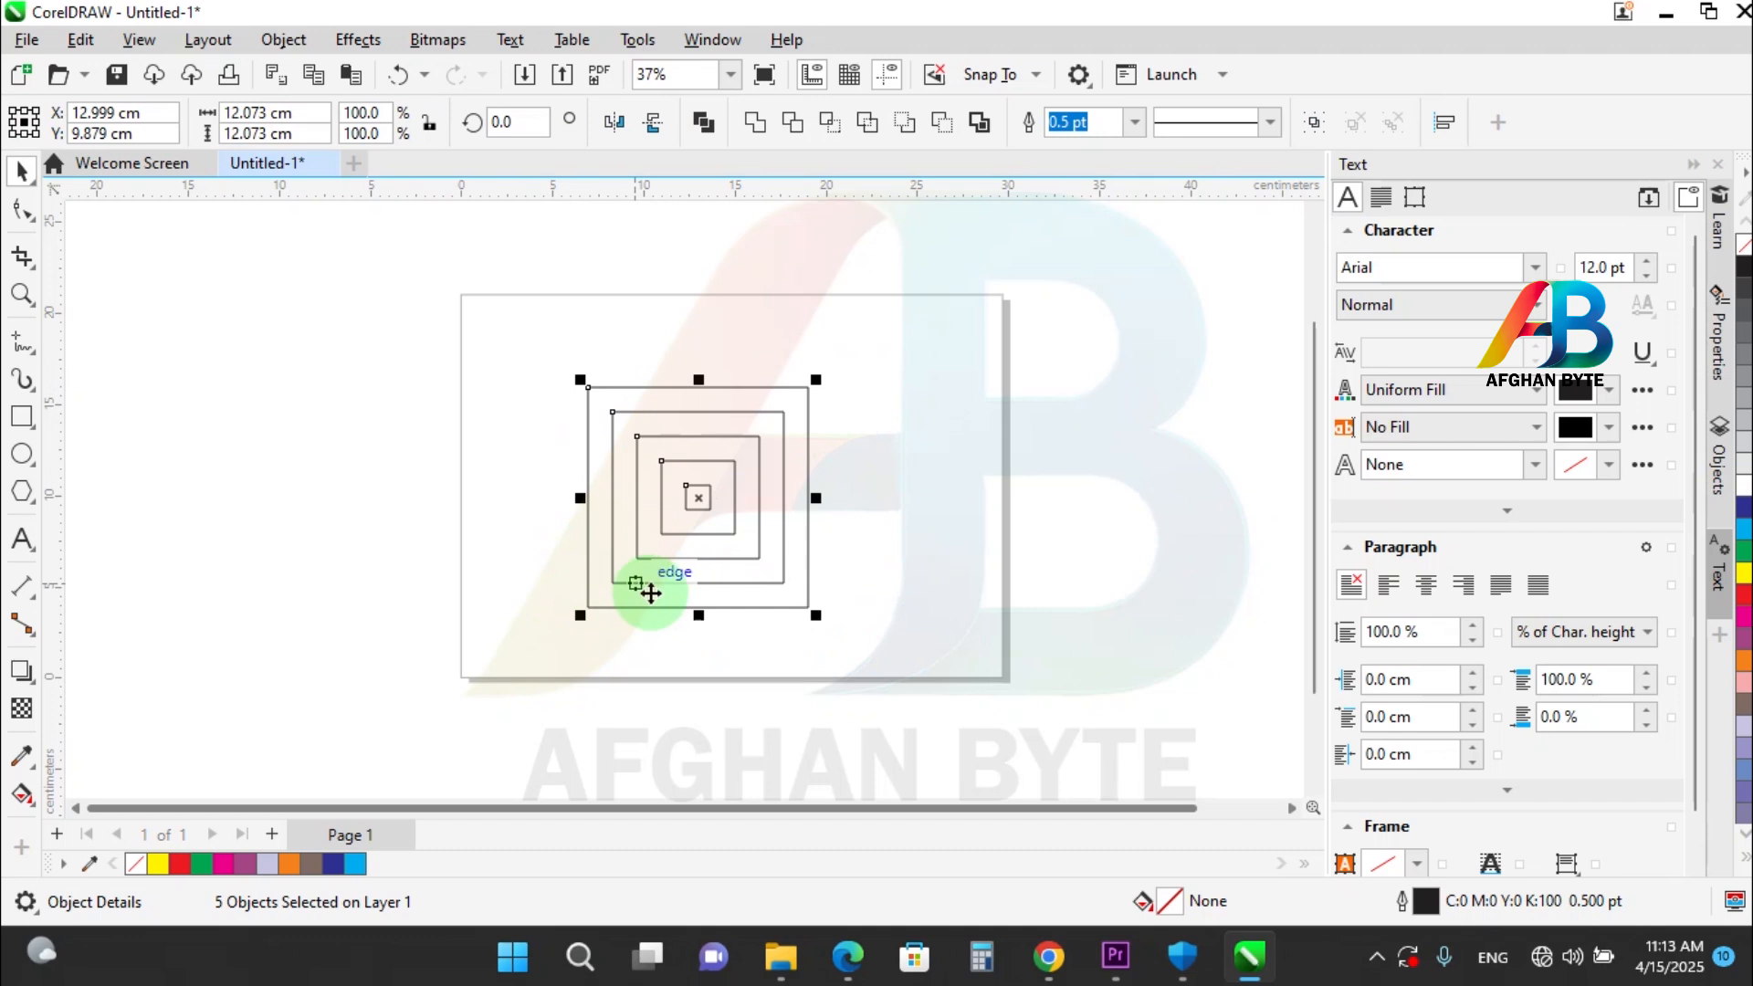
pyautogui.moveTo(594, 581); pyautogui.dragTo(386, 576)
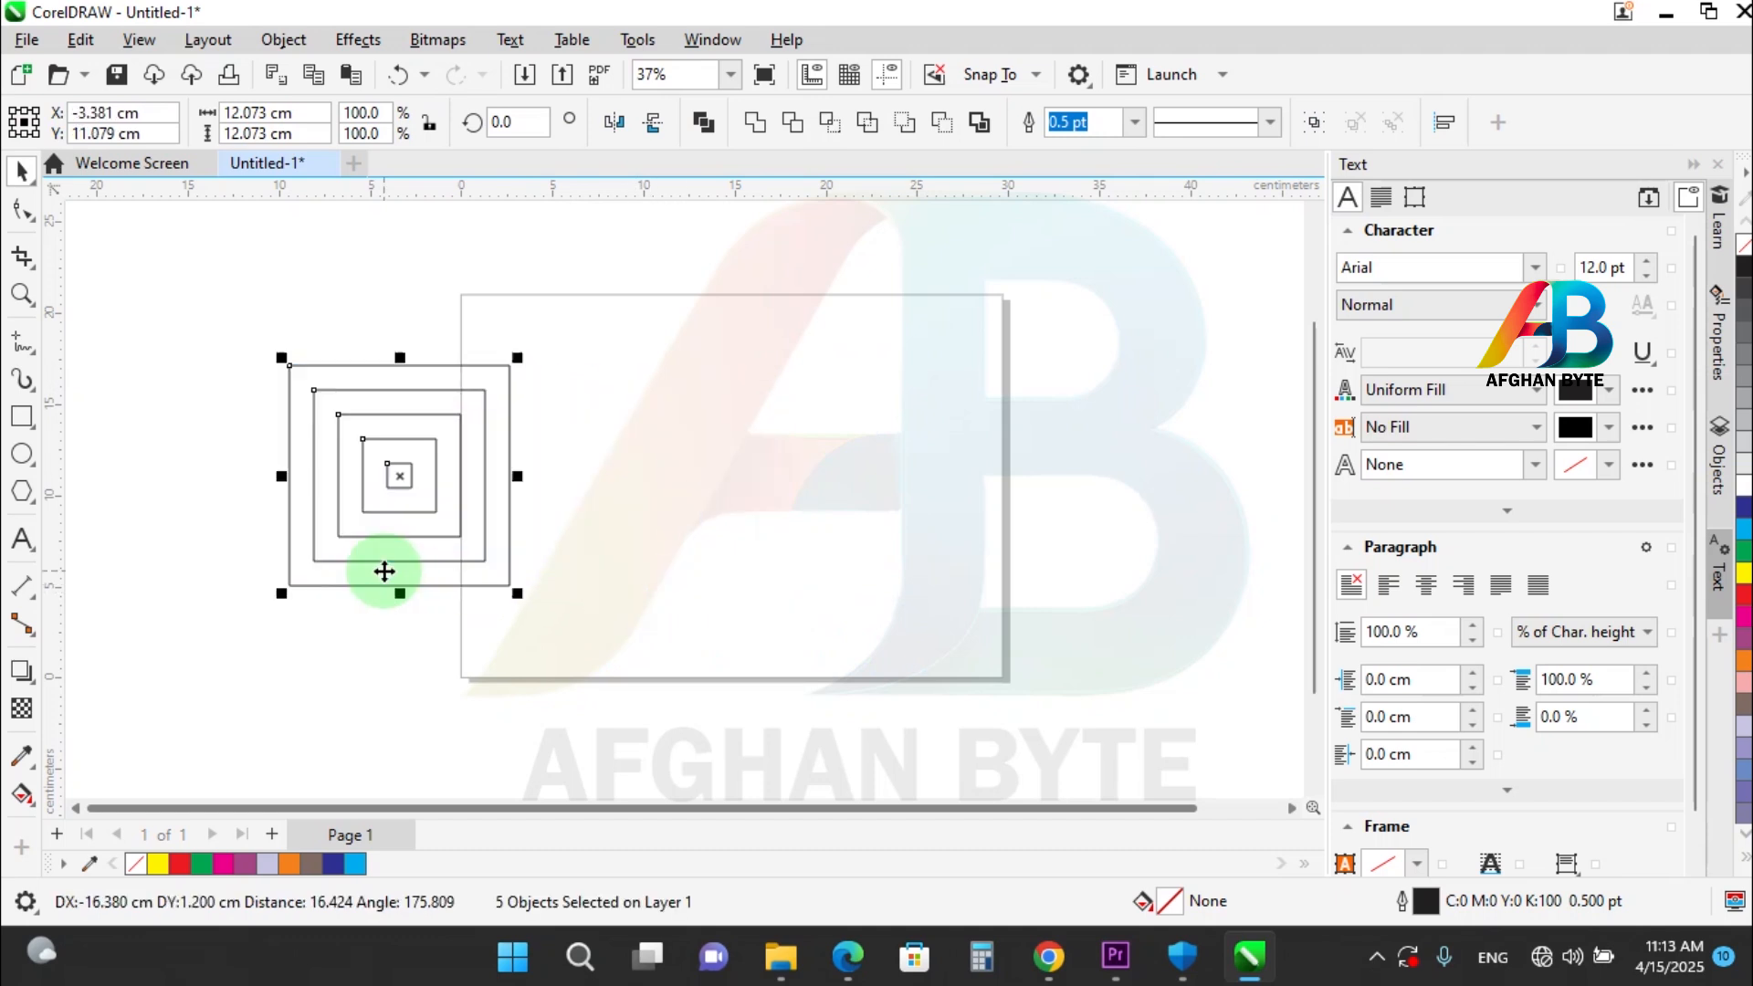
pyautogui.click(17, 427)
pyautogui.moveTo(955, 369); pyautogui.dragTo(714, 606)
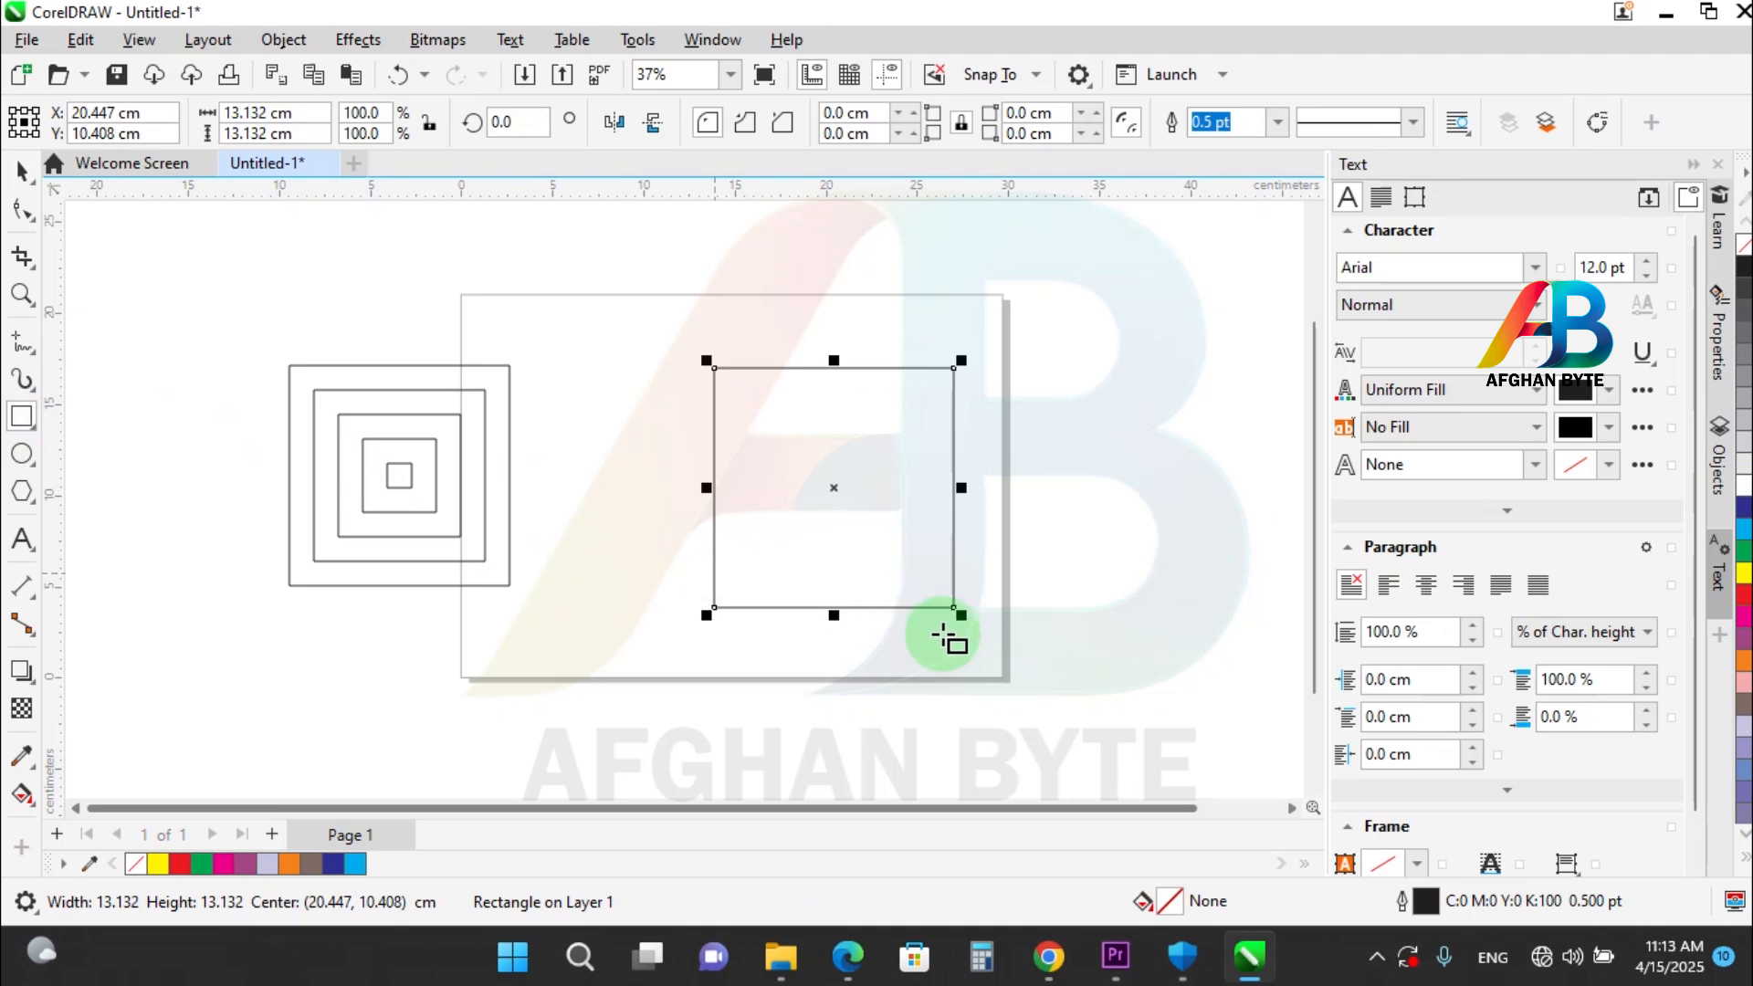
# Place a concentric copy of the new square scaled to 86% and repeat the scaled copy inward to about 0.9 cm wide.
pyautogui.moveTo(960, 615); pyautogui.dragTo(945, 599)
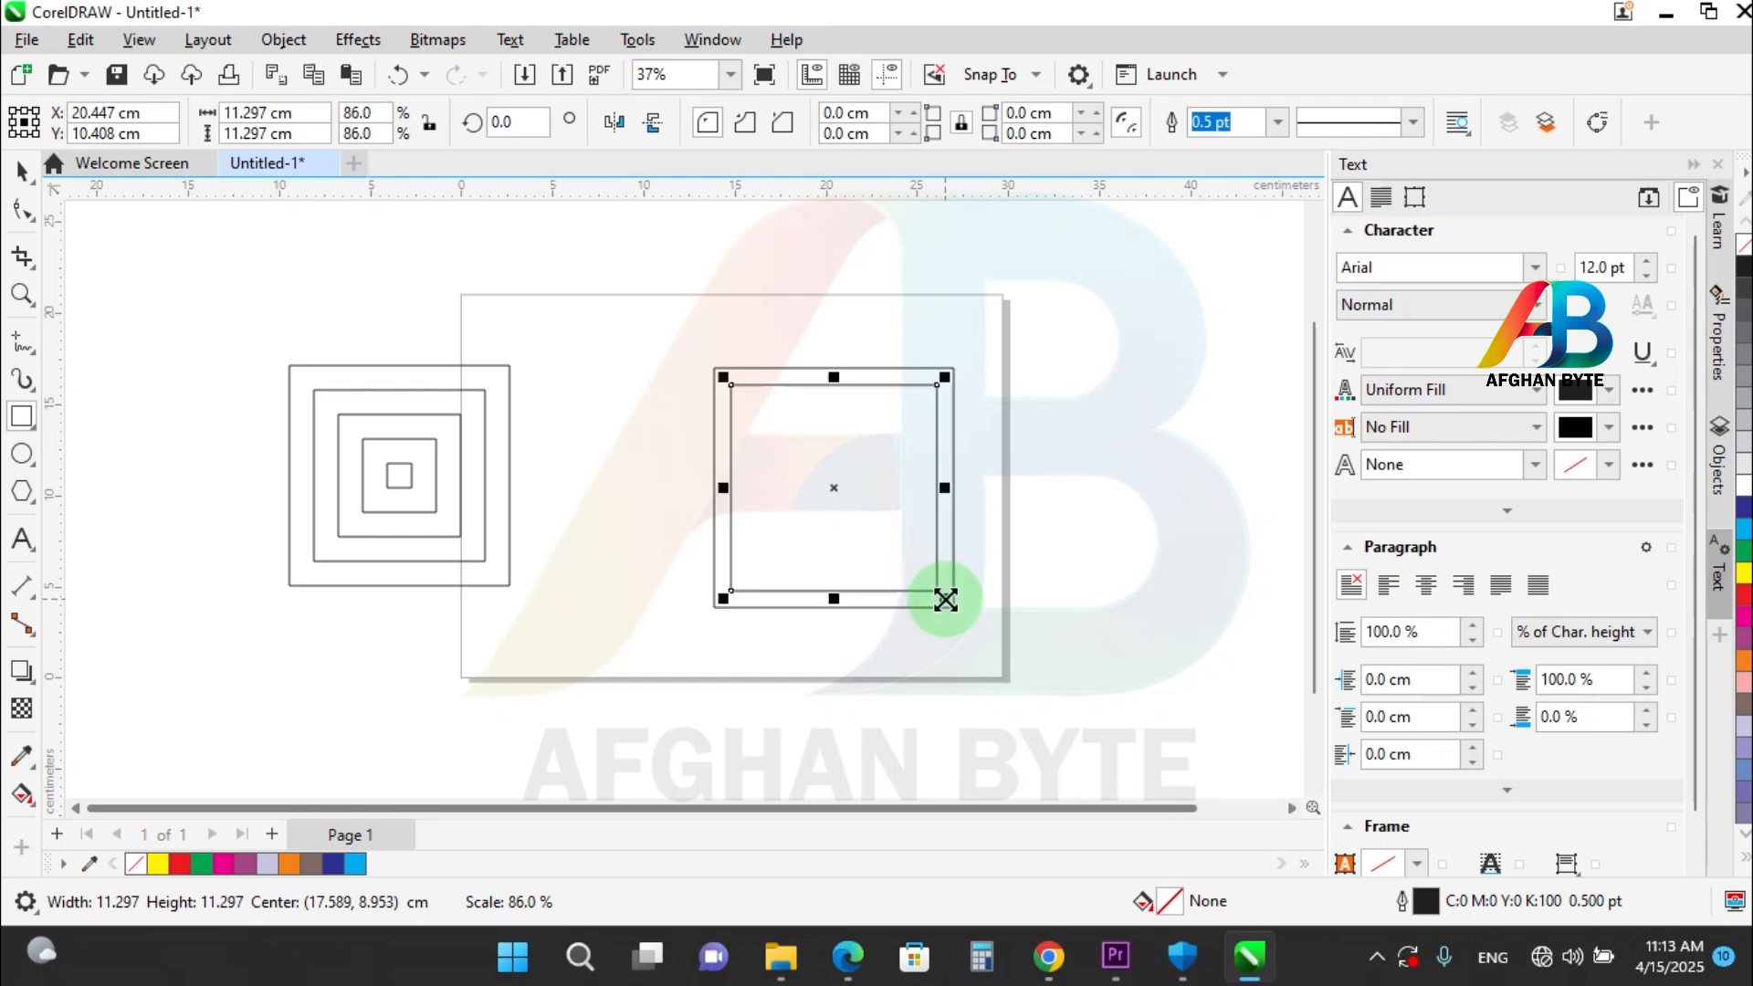
pyautogui.press('ctrl')
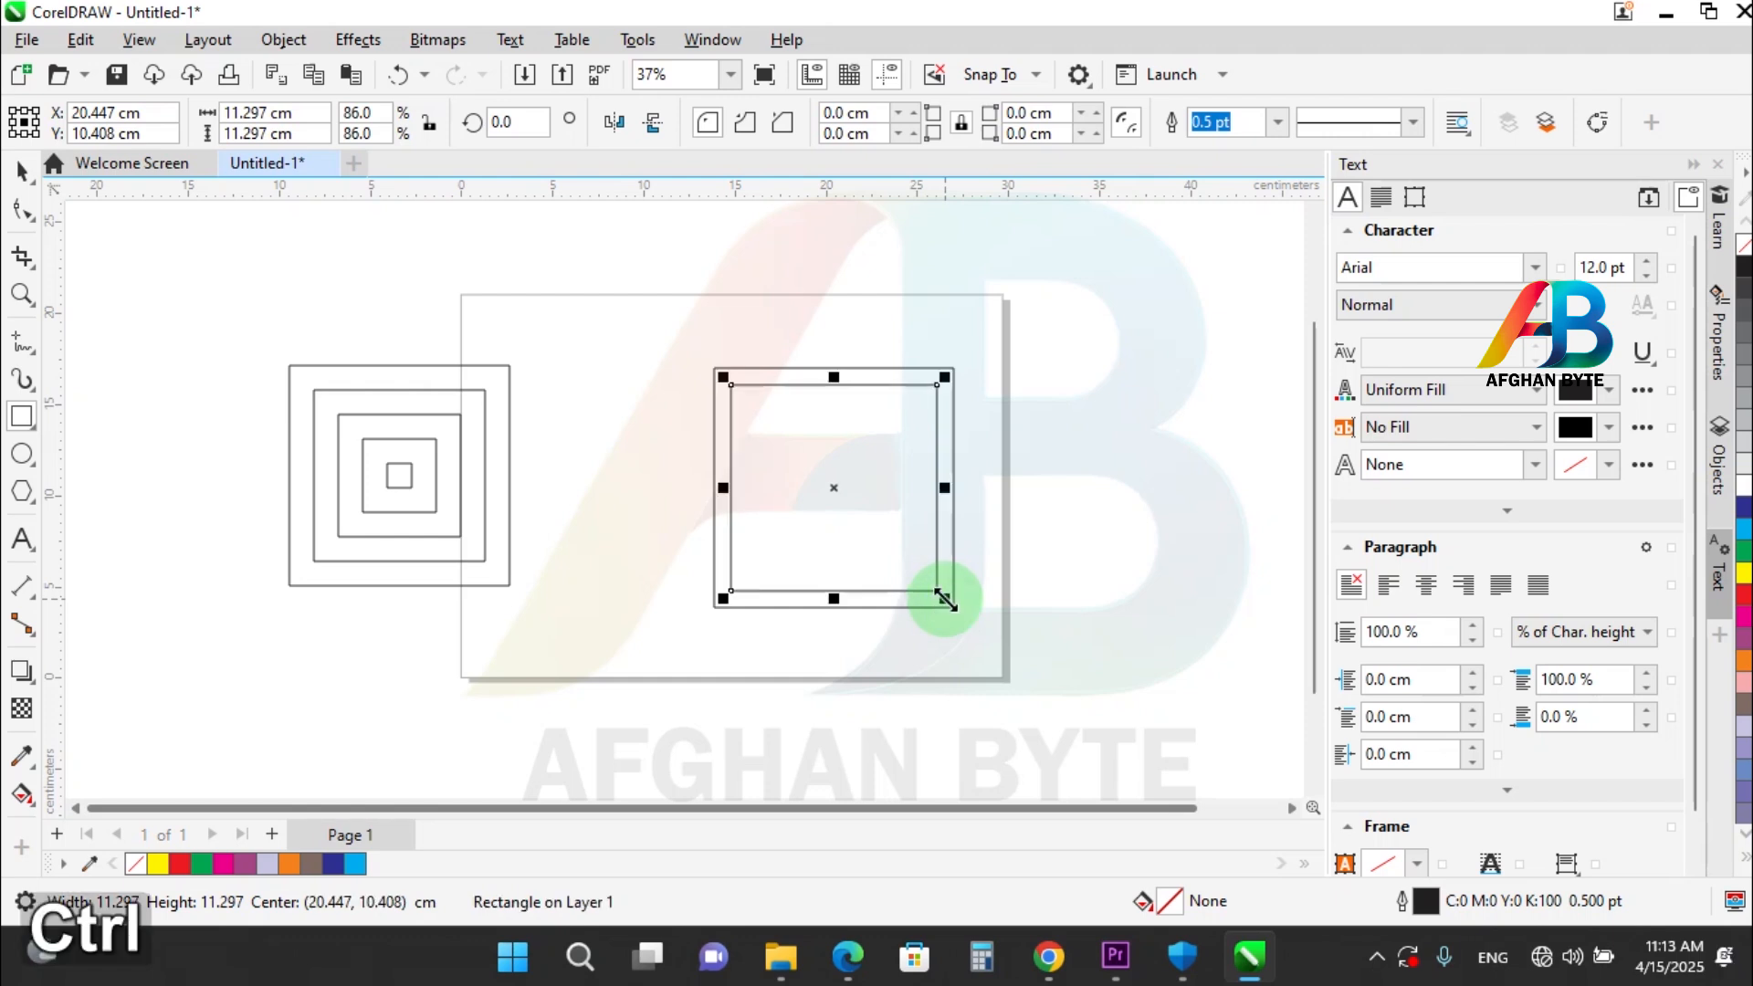
pyautogui.hotkey('ctrl', 'r')
pyautogui.hotkey('ctrl', 'r')
pyautogui.hotkey('ctrl', 'r')
pyautogui.hotkey('ctrl', 'r')
pyautogui.hotkey('ctrl', 'r')
pyautogui.hotkey('ctrl', 'r')
pyautogui.hotkey('ctrl', 'r')
pyautogui.hotkey('ctrl', 'r')
pyautogui.hotkey('ctrl', 'r')
pyautogui.hotkey('ctrl', 'r')
pyautogui.hotkey('ctrl', 'r')
pyautogui.hotkey('ctrl', 'r')
pyautogui.hotkey('ctrl', 'r')
pyautogui.hotkey('ctrl', 'r')
pyautogui.hotkey('ctrl', 'r')
pyautogui.hotkey('ctrl', 'r')
pyautogui.hotkey('ctrl', 'r')
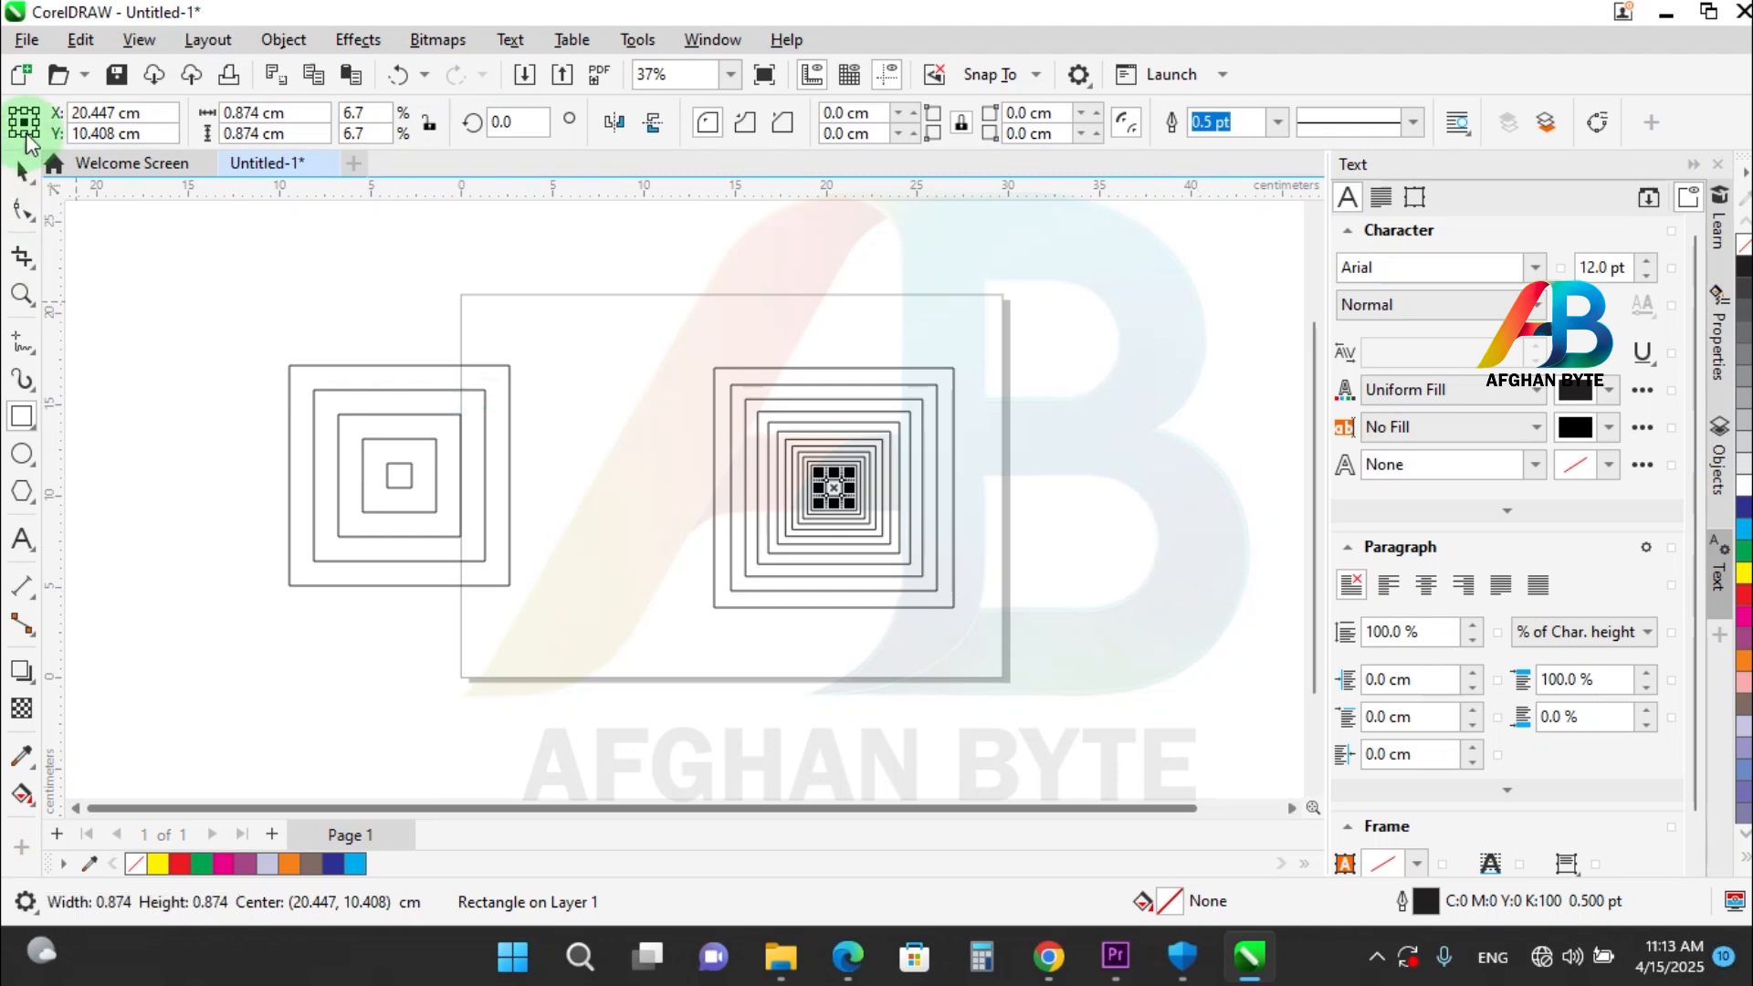
pyautogui.click(22, 171)
pyautogui.click(459, 687)
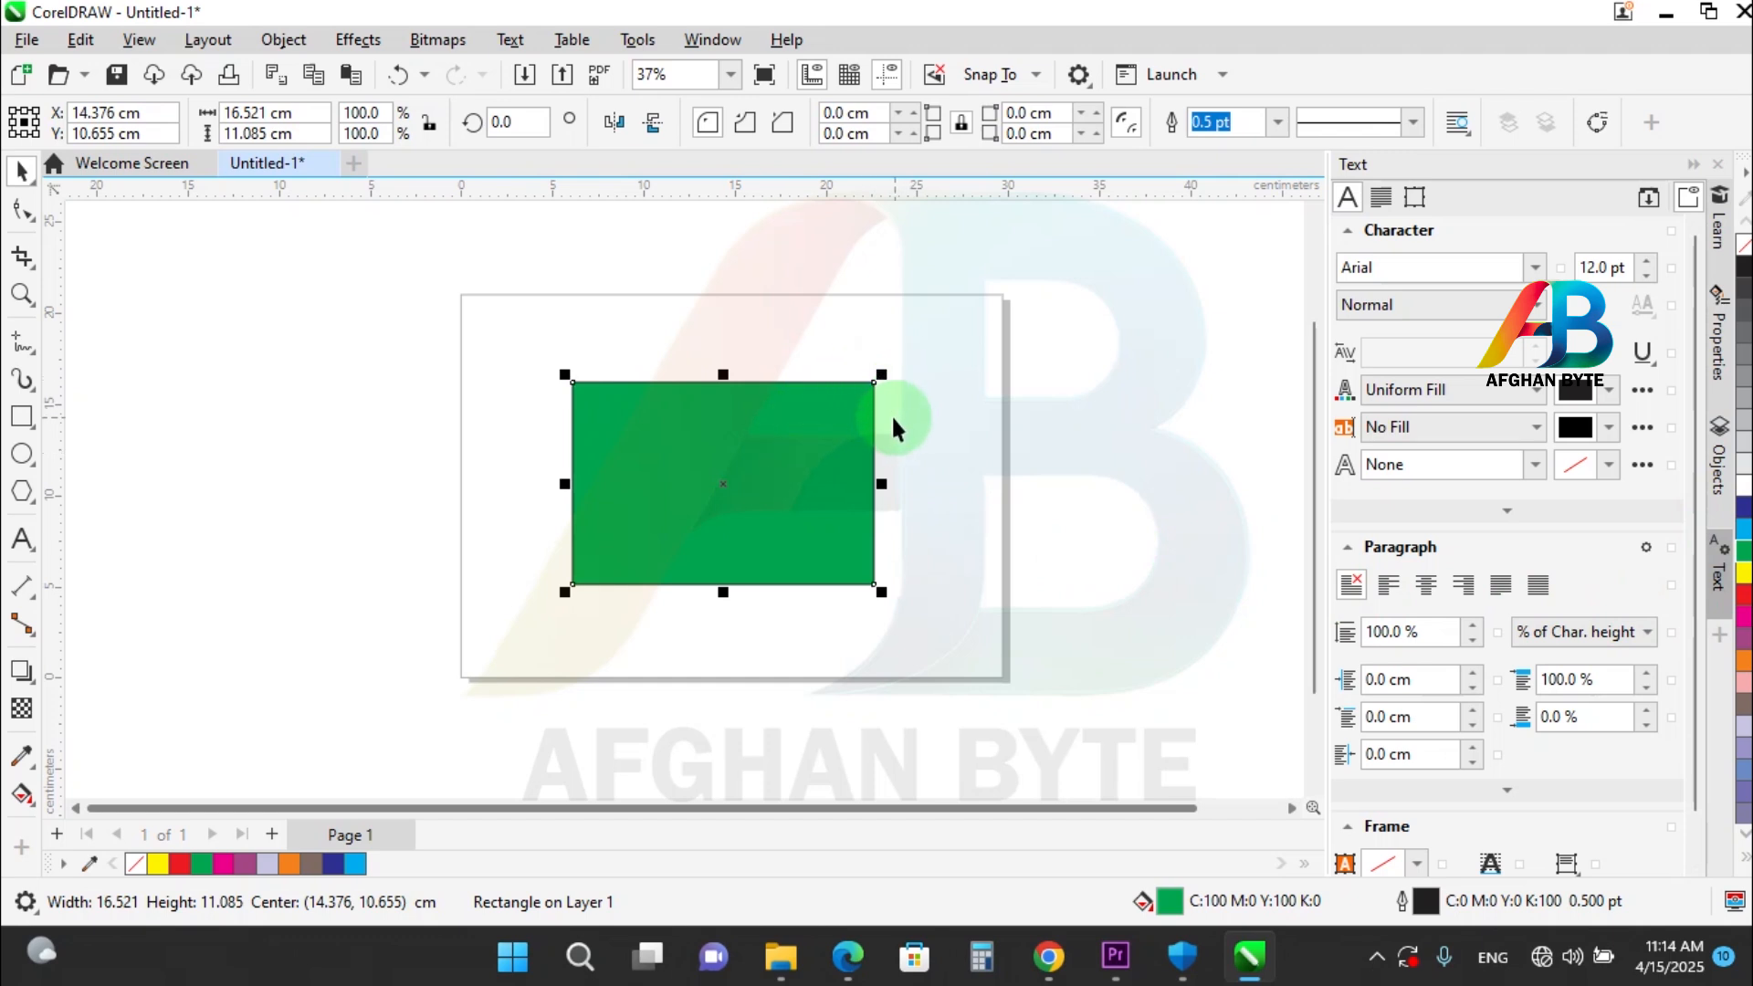
# Rotate the green rectangle about its centre, first freely to about 320.3° and again with a constrained angle, and delete it.
pyautogui.click(806, 400)
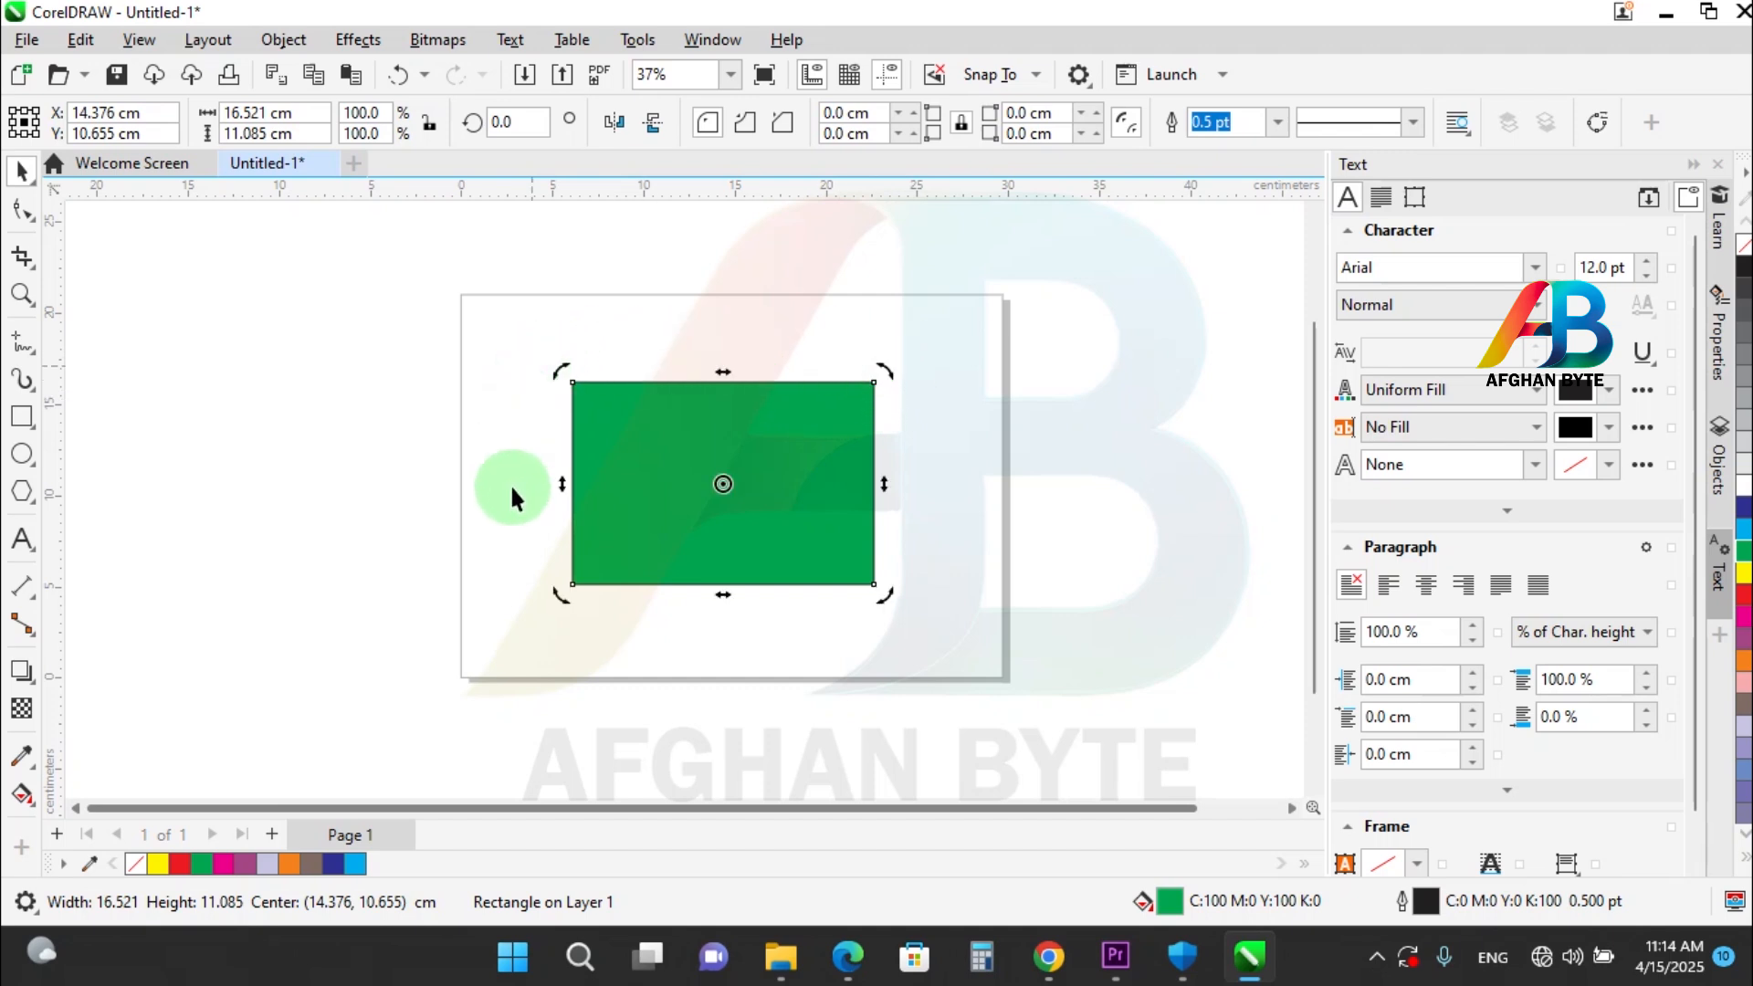
pyautogui.moveTo(875, 367); pyautogui.dragTo(906, 495)
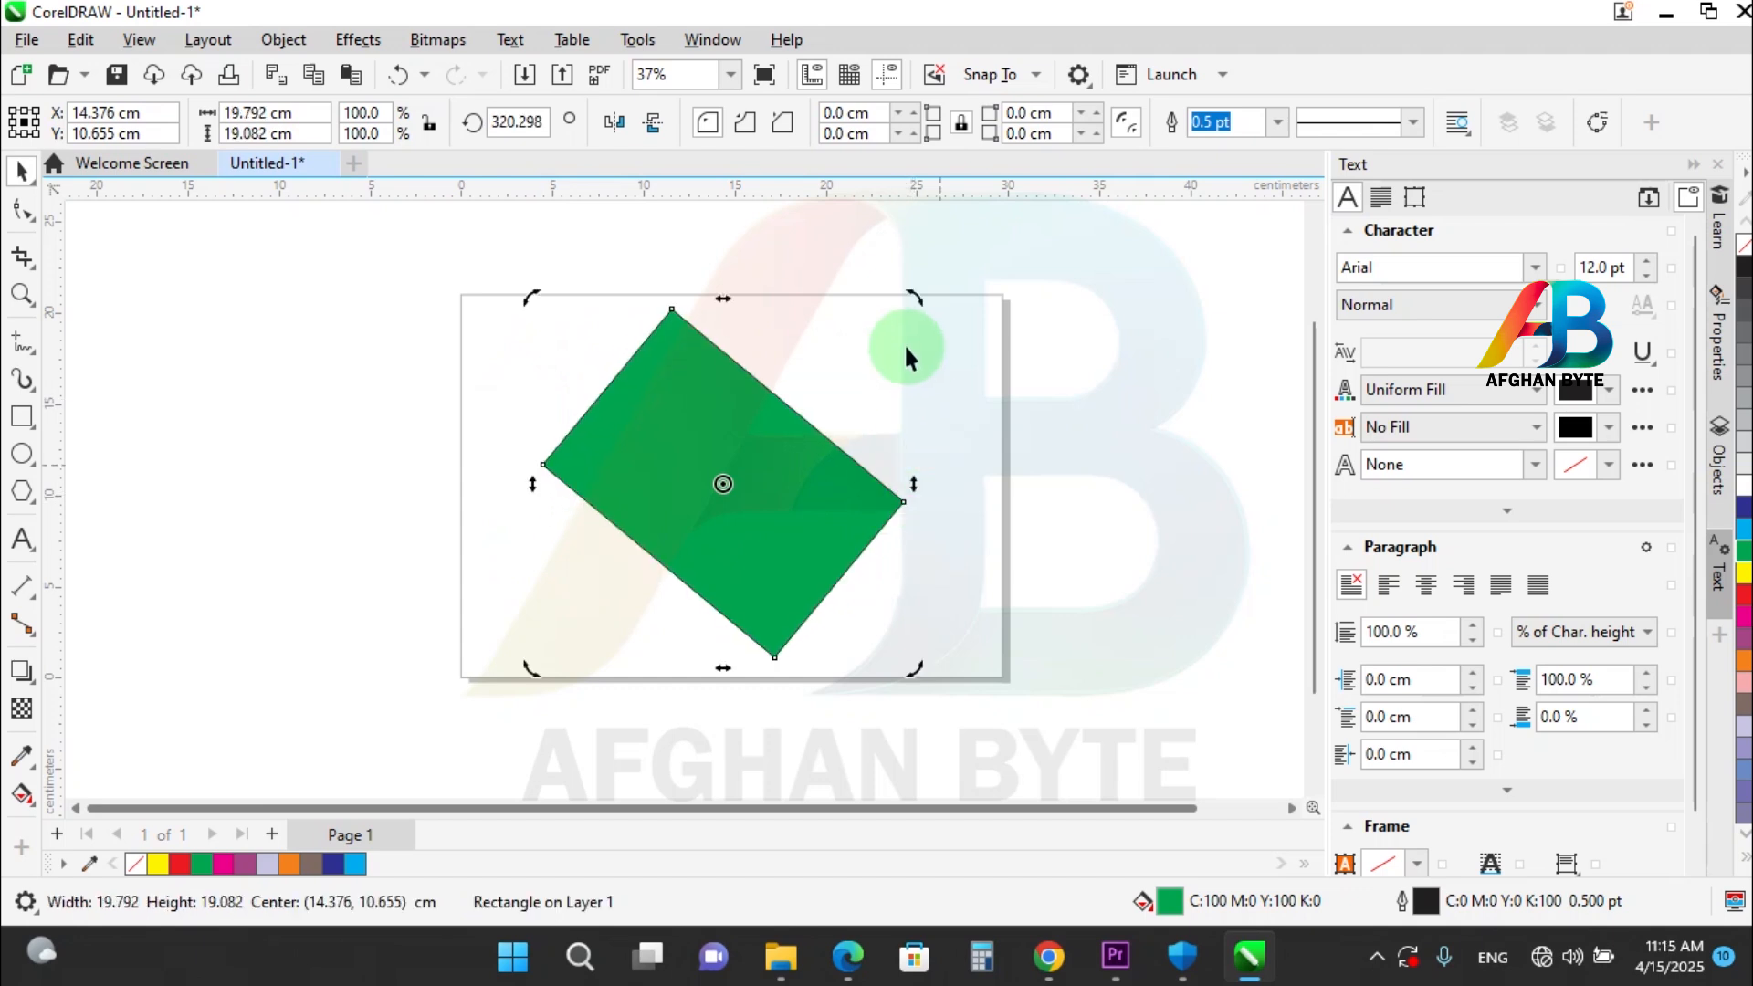
pyautogui.press('ctrl')
pyautogui.moveTo(911, 290); pyautogui.dragTo(809, 326)
pyautogui.press('Delete')
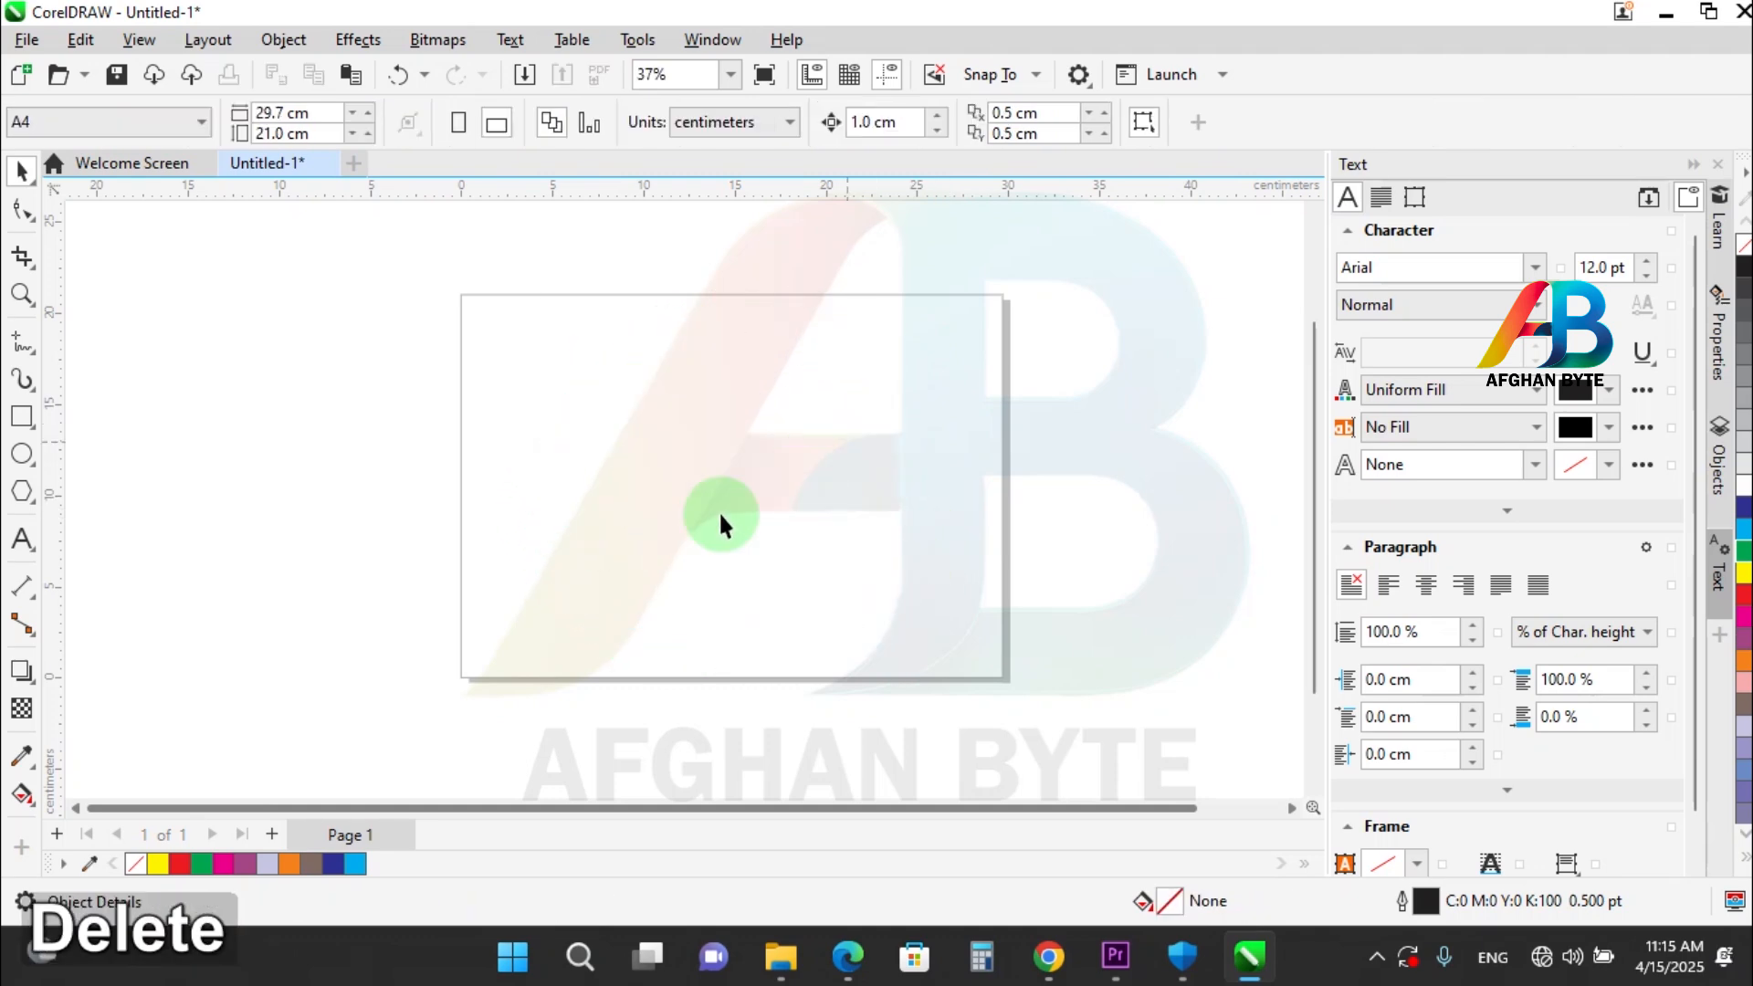
# Draw a narrow upright ellipse about 3.5 by 17.9 cm on the page and switch to the Pick tool.
pyautogui.click(22, 454)
pyautogui.moveTo(756, 313); pyautogui.dragTo(693, 643)
pyautogui.click(21, 170)
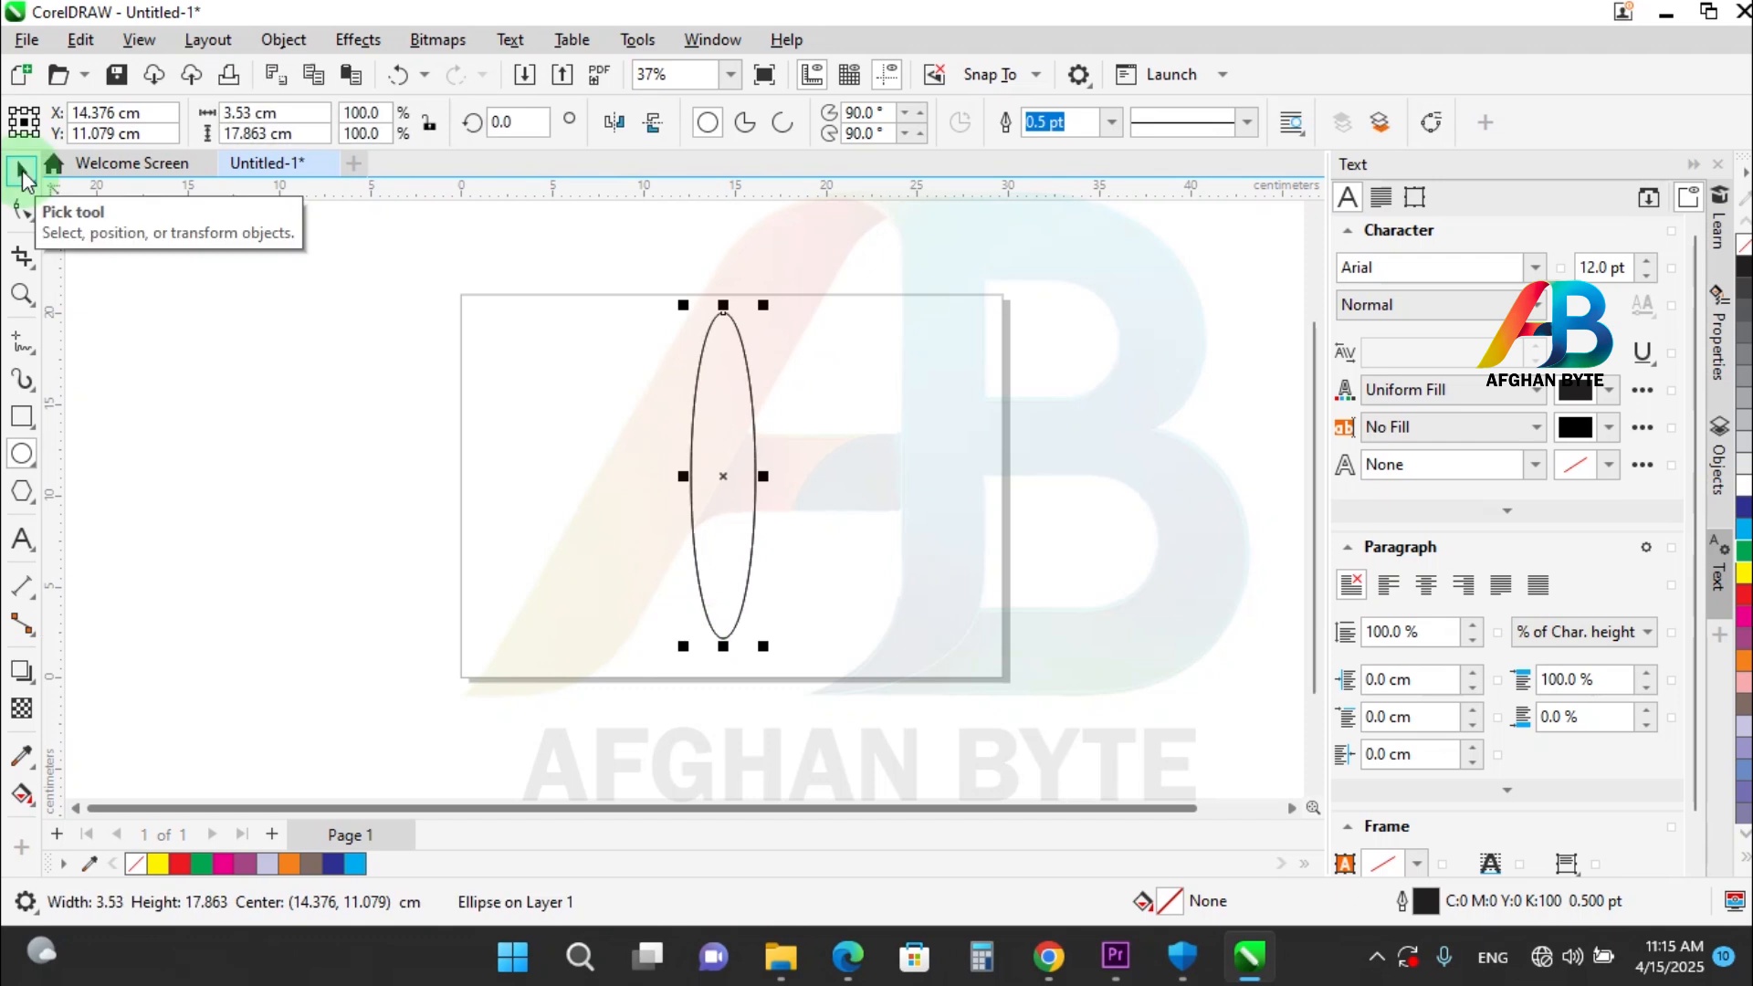
pyautogui.click(22, 170)
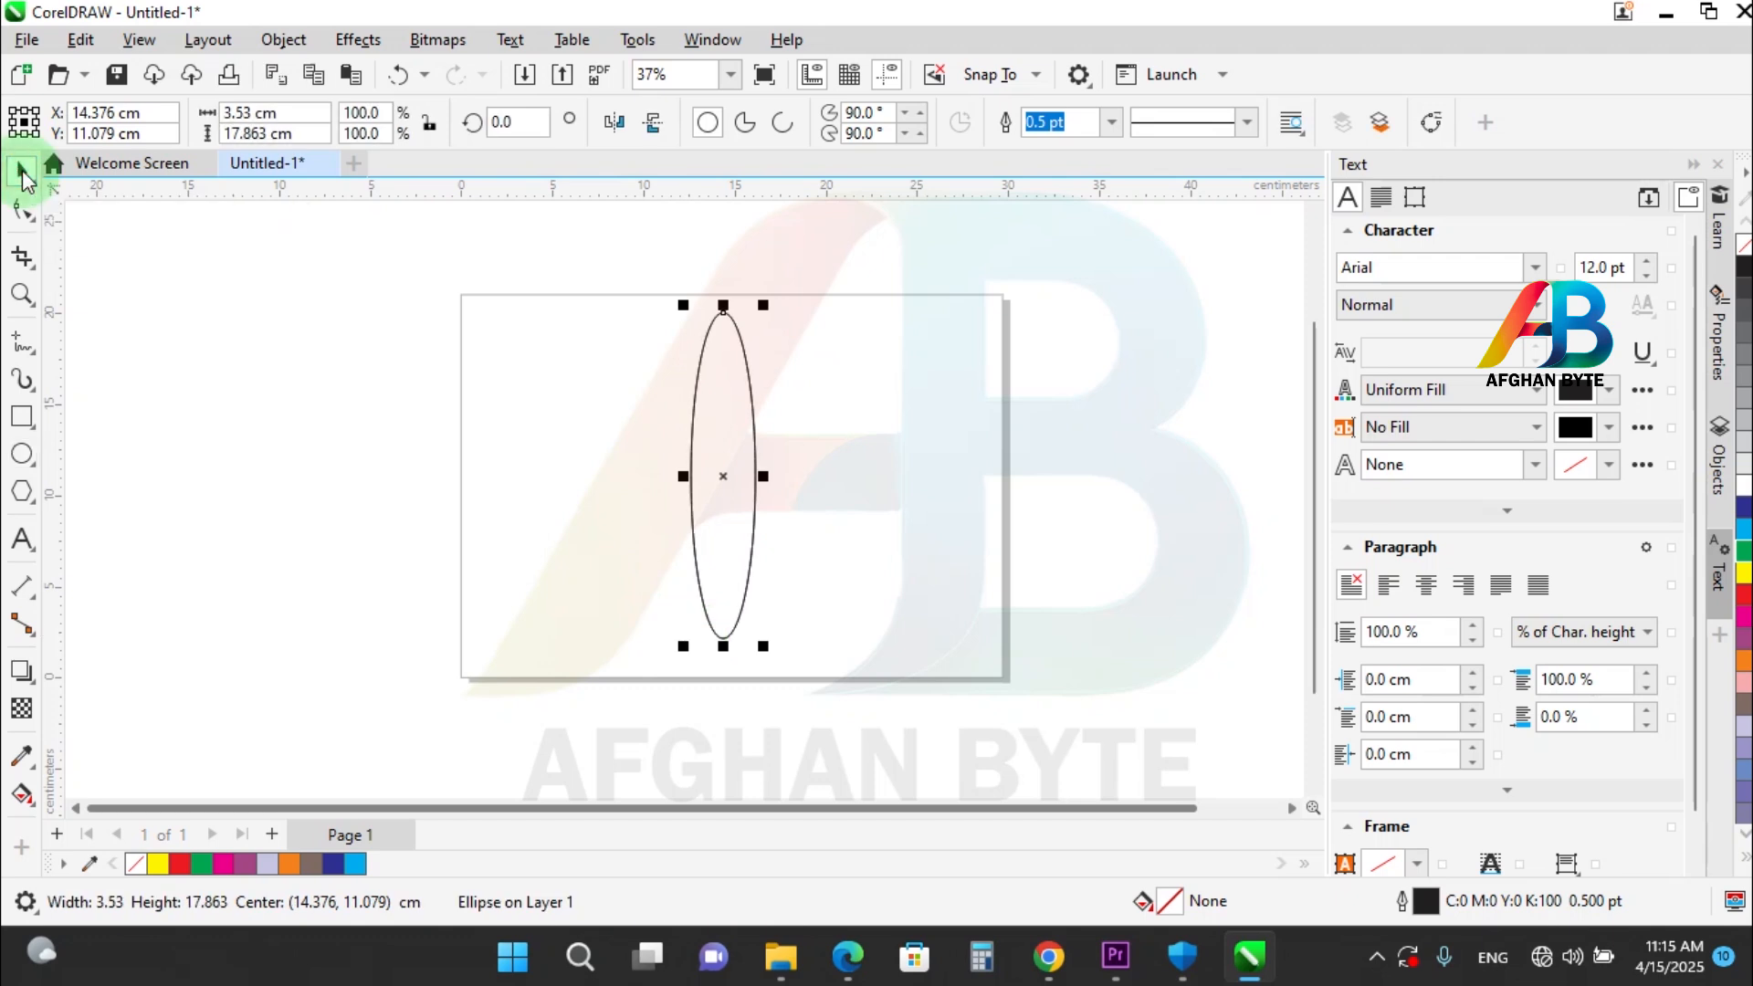
# Place a copy of the ellipse rotated about 17° clockwise around its centre and repeat it nine more times to form a flower.
pyautogui.click(732, 354)
pyautogui.moveTo(771, 302); pyautogui.dragTo(809, 327)
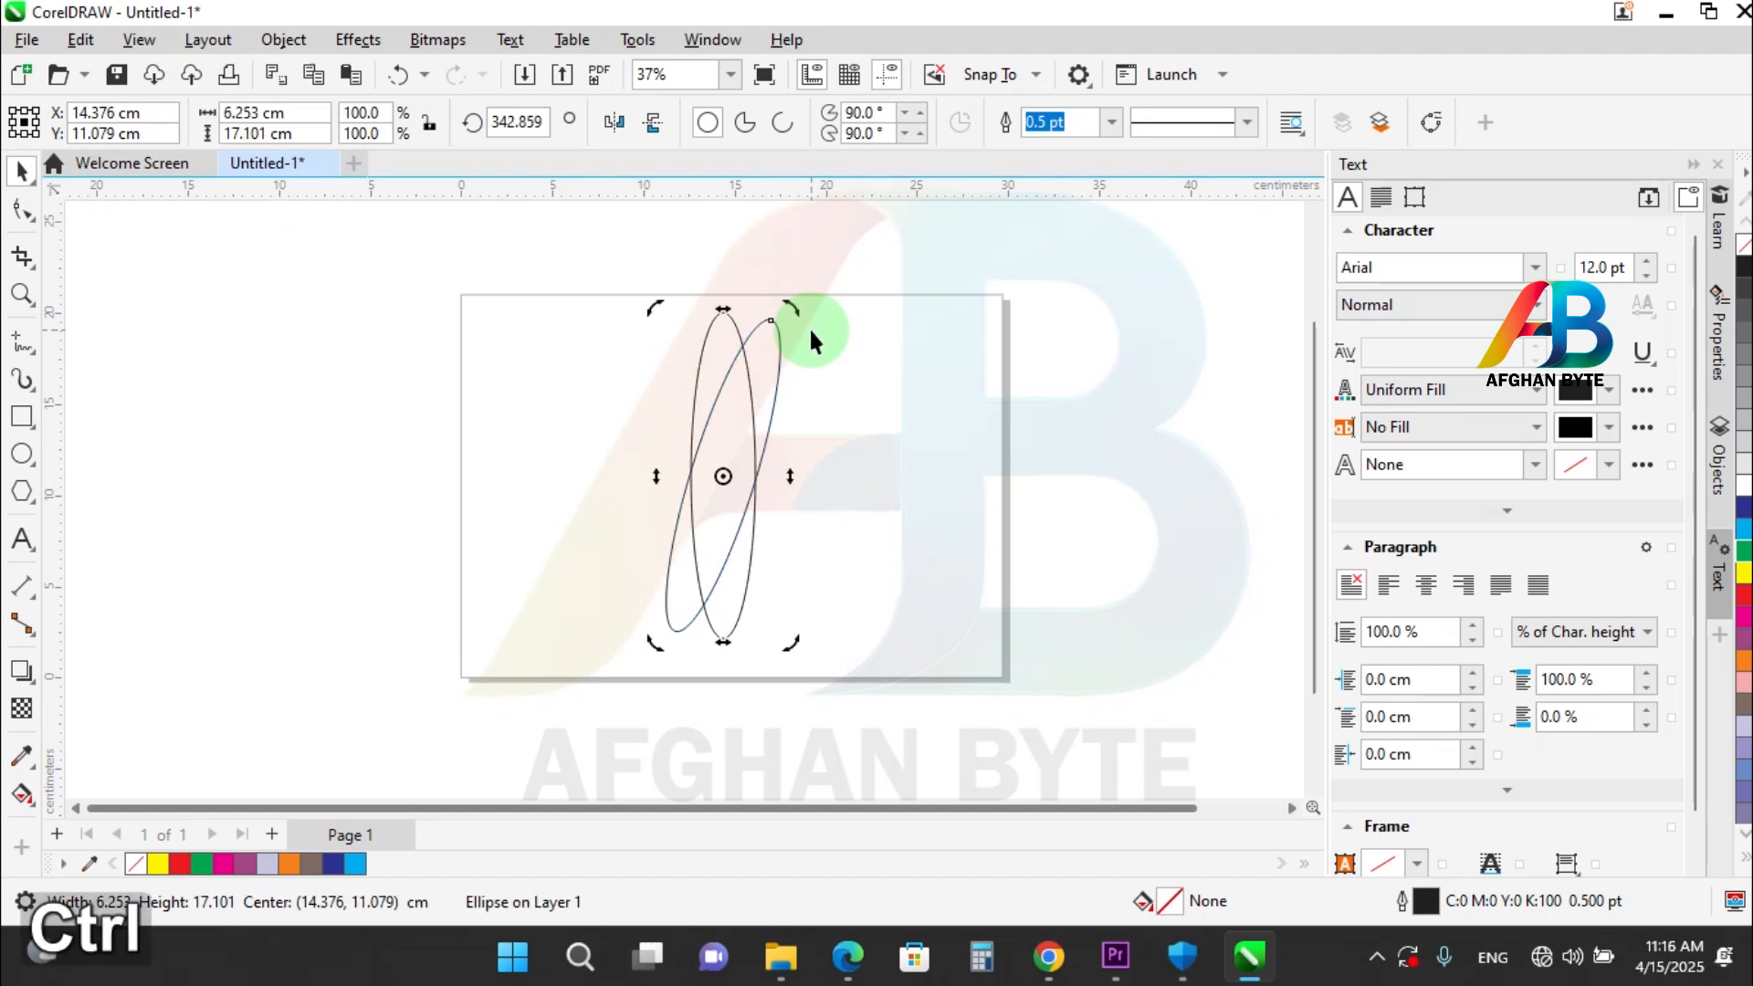
pyautogui.hotkey('ctrl', 'd')
pyautogui.hotkey('ctrl', 'd')
pyautogui.hotkey('ctrl', 'd')
pyautogui.hotkey('ctrl', 'd')
pyautogui.hotkey('ctrl', 'd')
pyautogui.hotkey('ctrl', 'd')
pyautogui.hotkey('ctrl', 'd')
pyautogui.hotkey('ctrl', 'd')
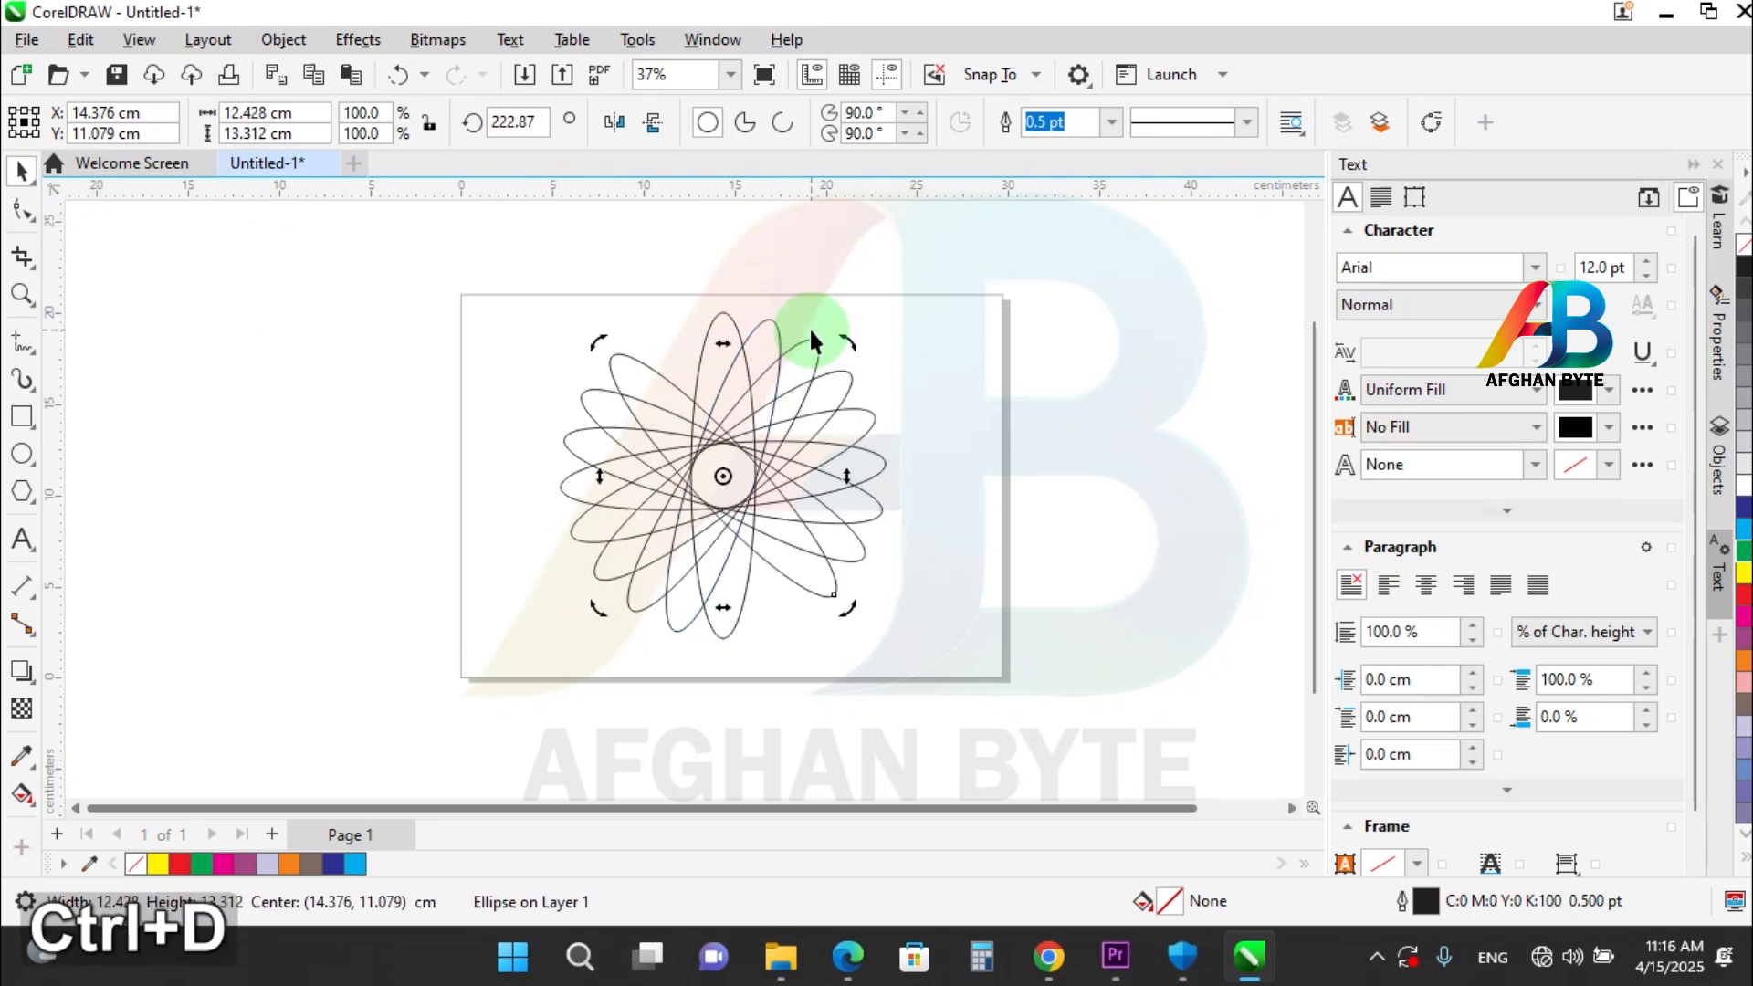
pyautogui.hotkey('ctrl', 'd')
# Fill all the flower's ellipses with red, combine them into one curve, remove its outline and deselect it.
pyautogui.hotkey('ctrl', 'a')
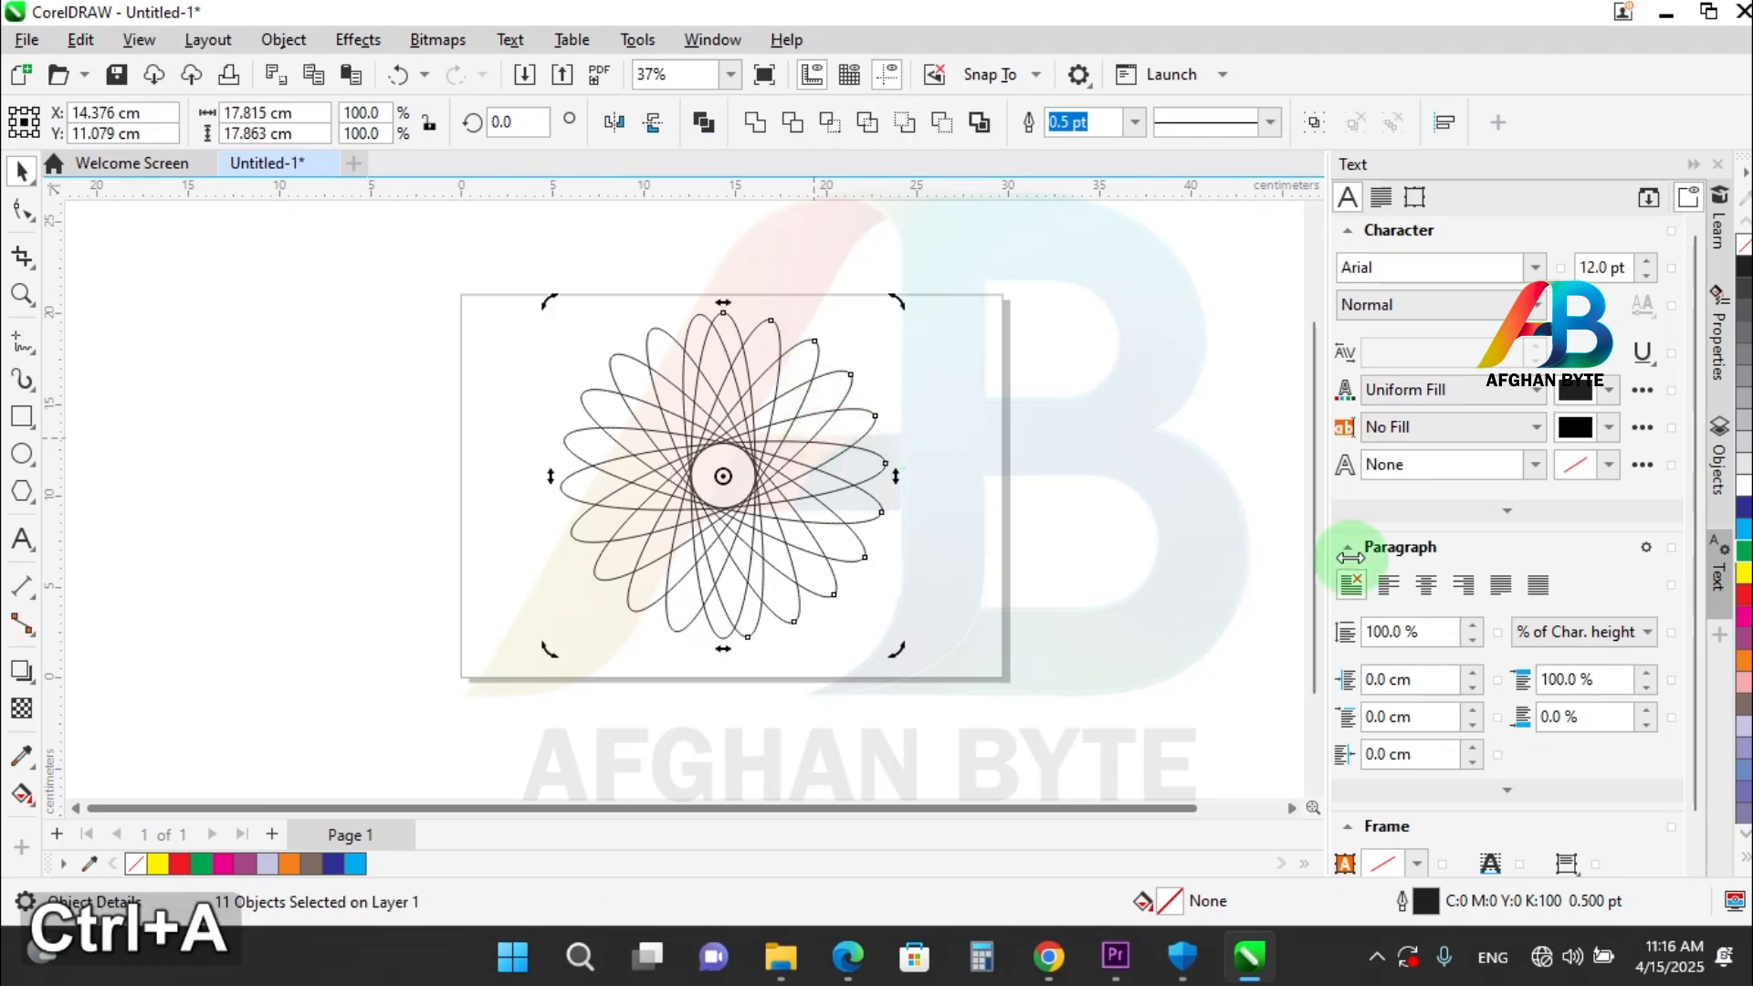
pyautogui.click(1744, 593)
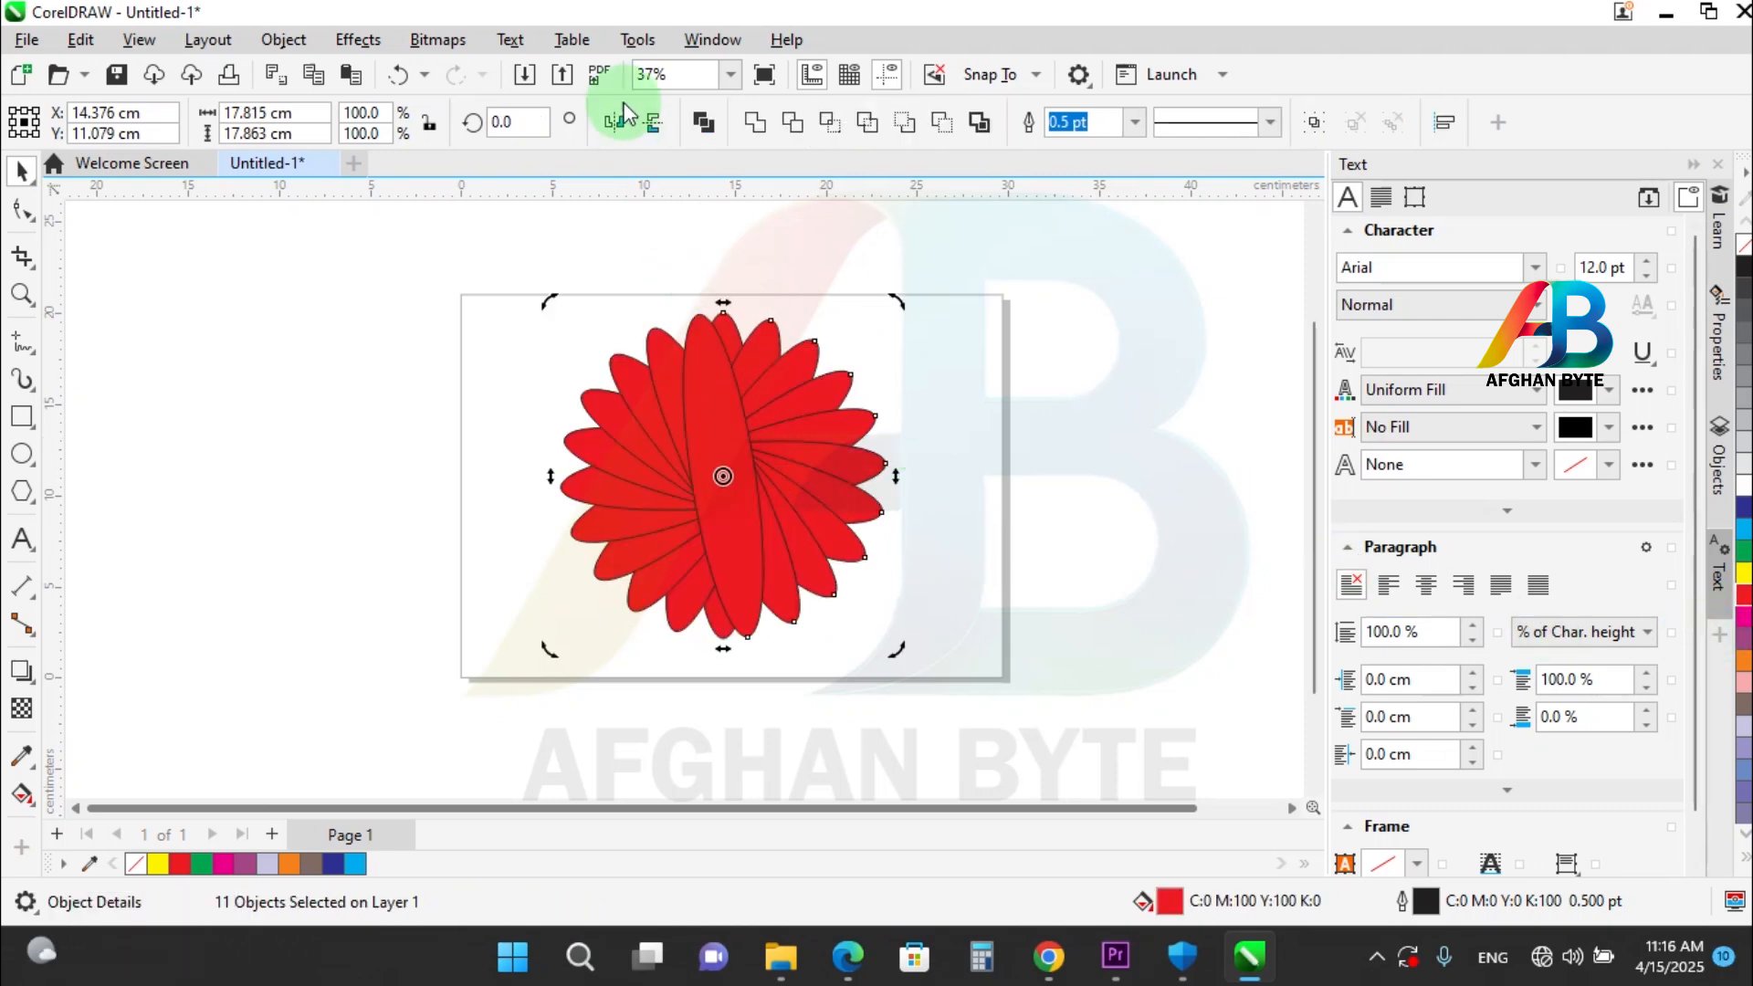
pyautogui.click(715, 129)
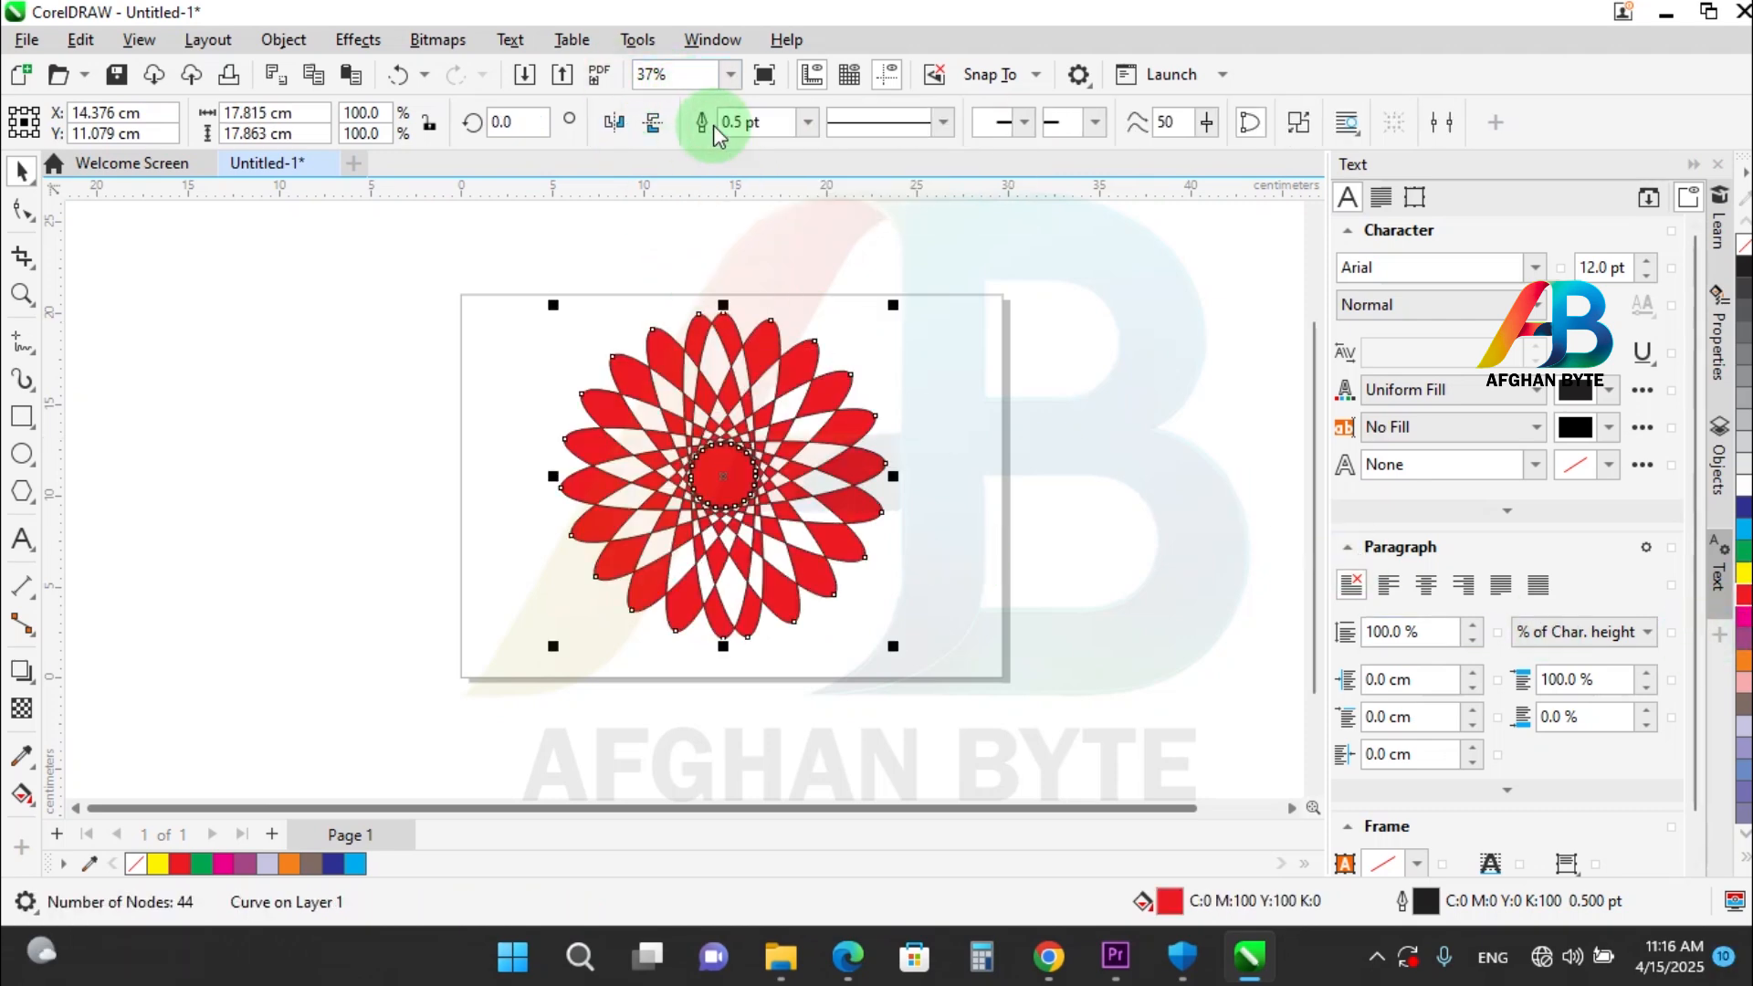
pyautogui.rightClick(1744, 245)
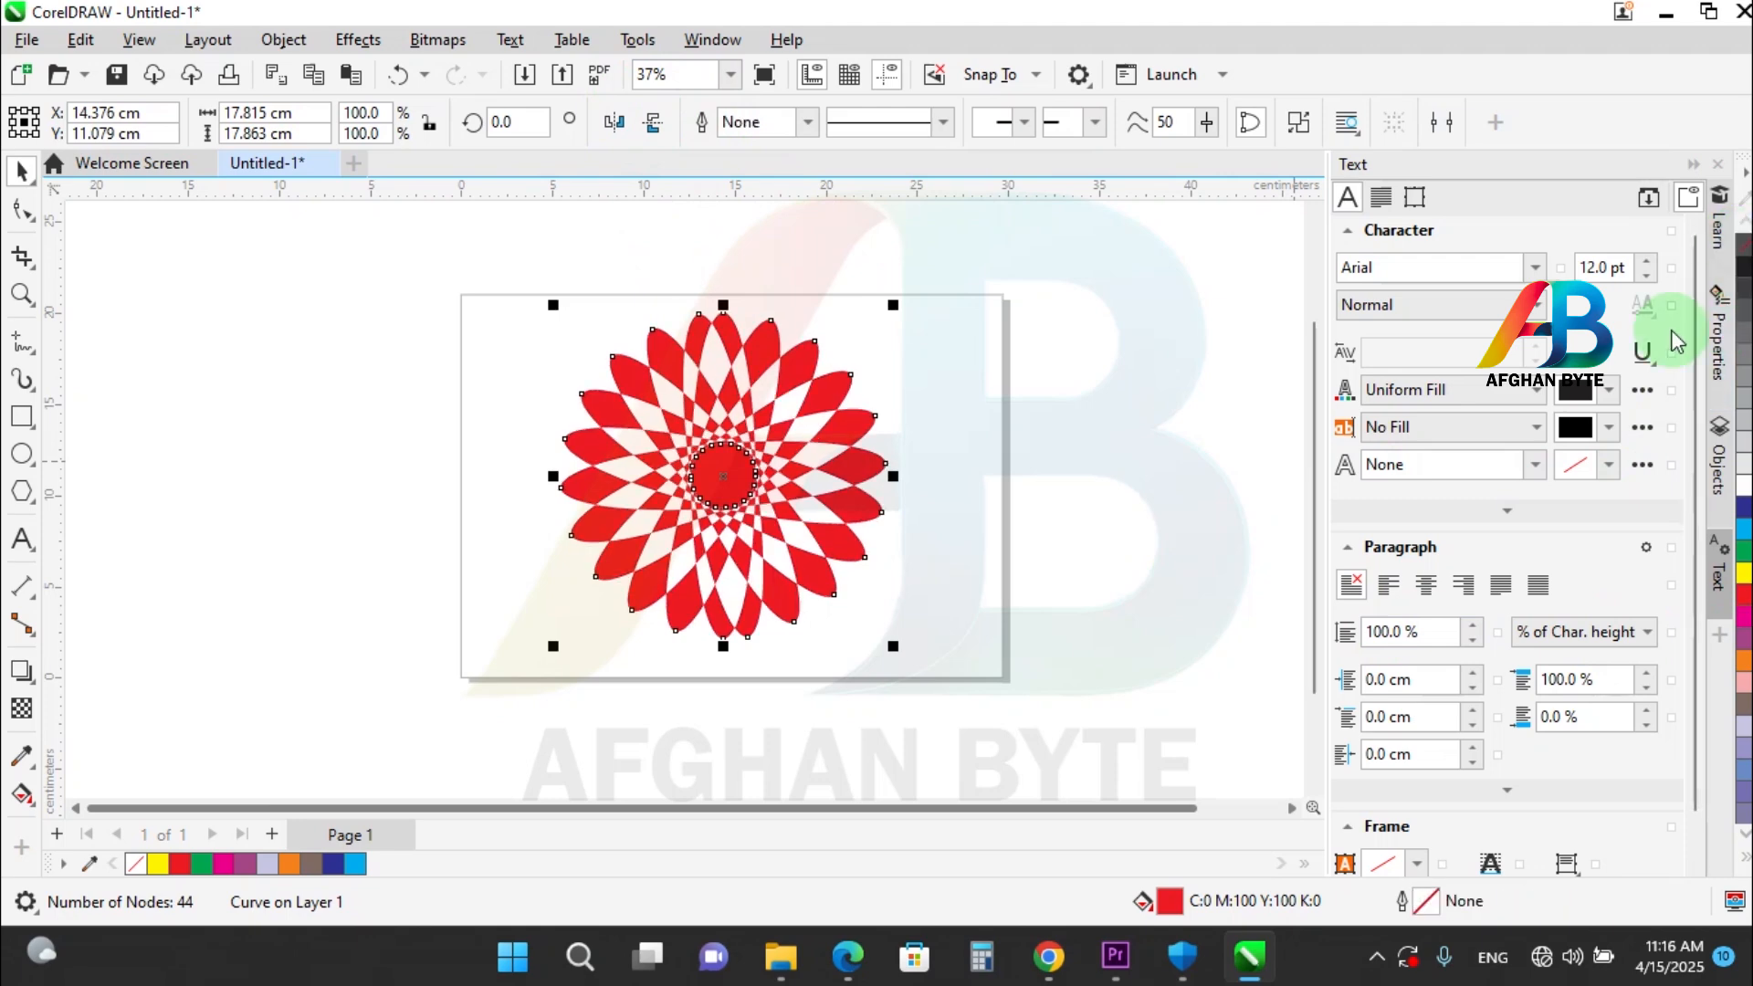
pyautogui.click(274, 370)
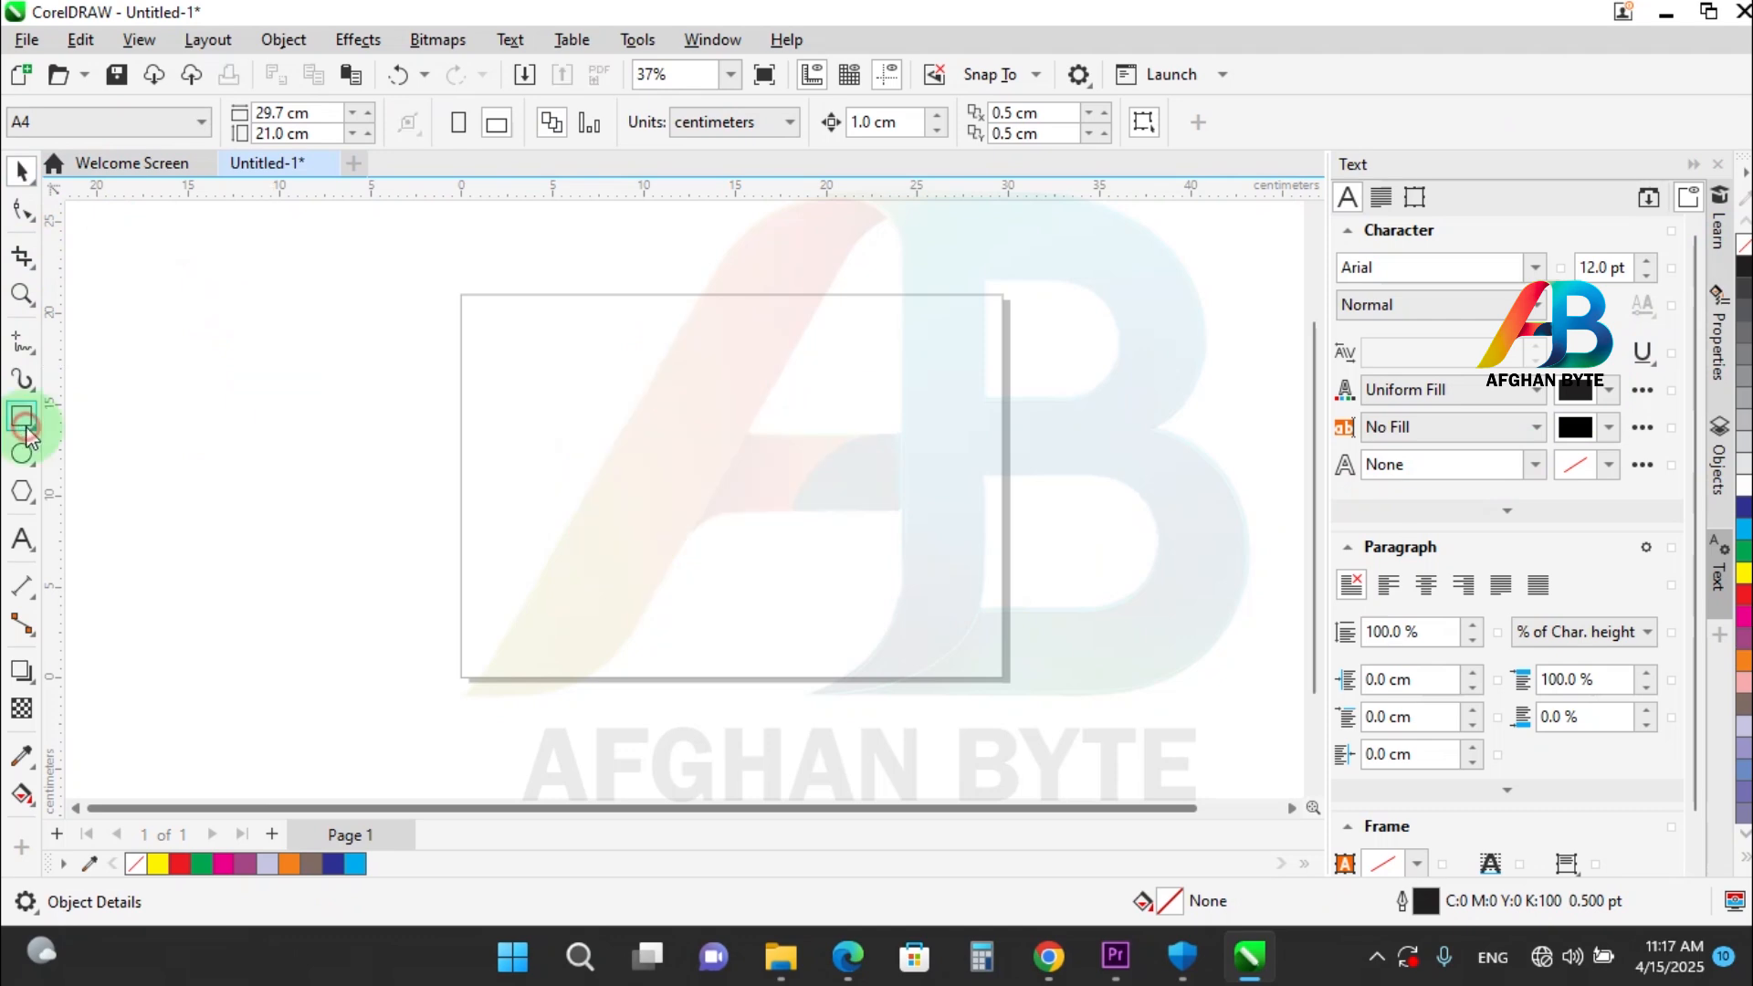
# Draw a rectangle about 21.7 by 11.2 cm across the page and switch to the Pick tool.
pyautogui.click(22, 417)
pyautogui.moveTo(518, 367)
pyautogui.mouseDown()
pyautogui.moveTo(614, 459)
pyautogui.moveTo(853, 567)
pyautogui.moveTo(914, 570)
pyautogui.mouseUp()
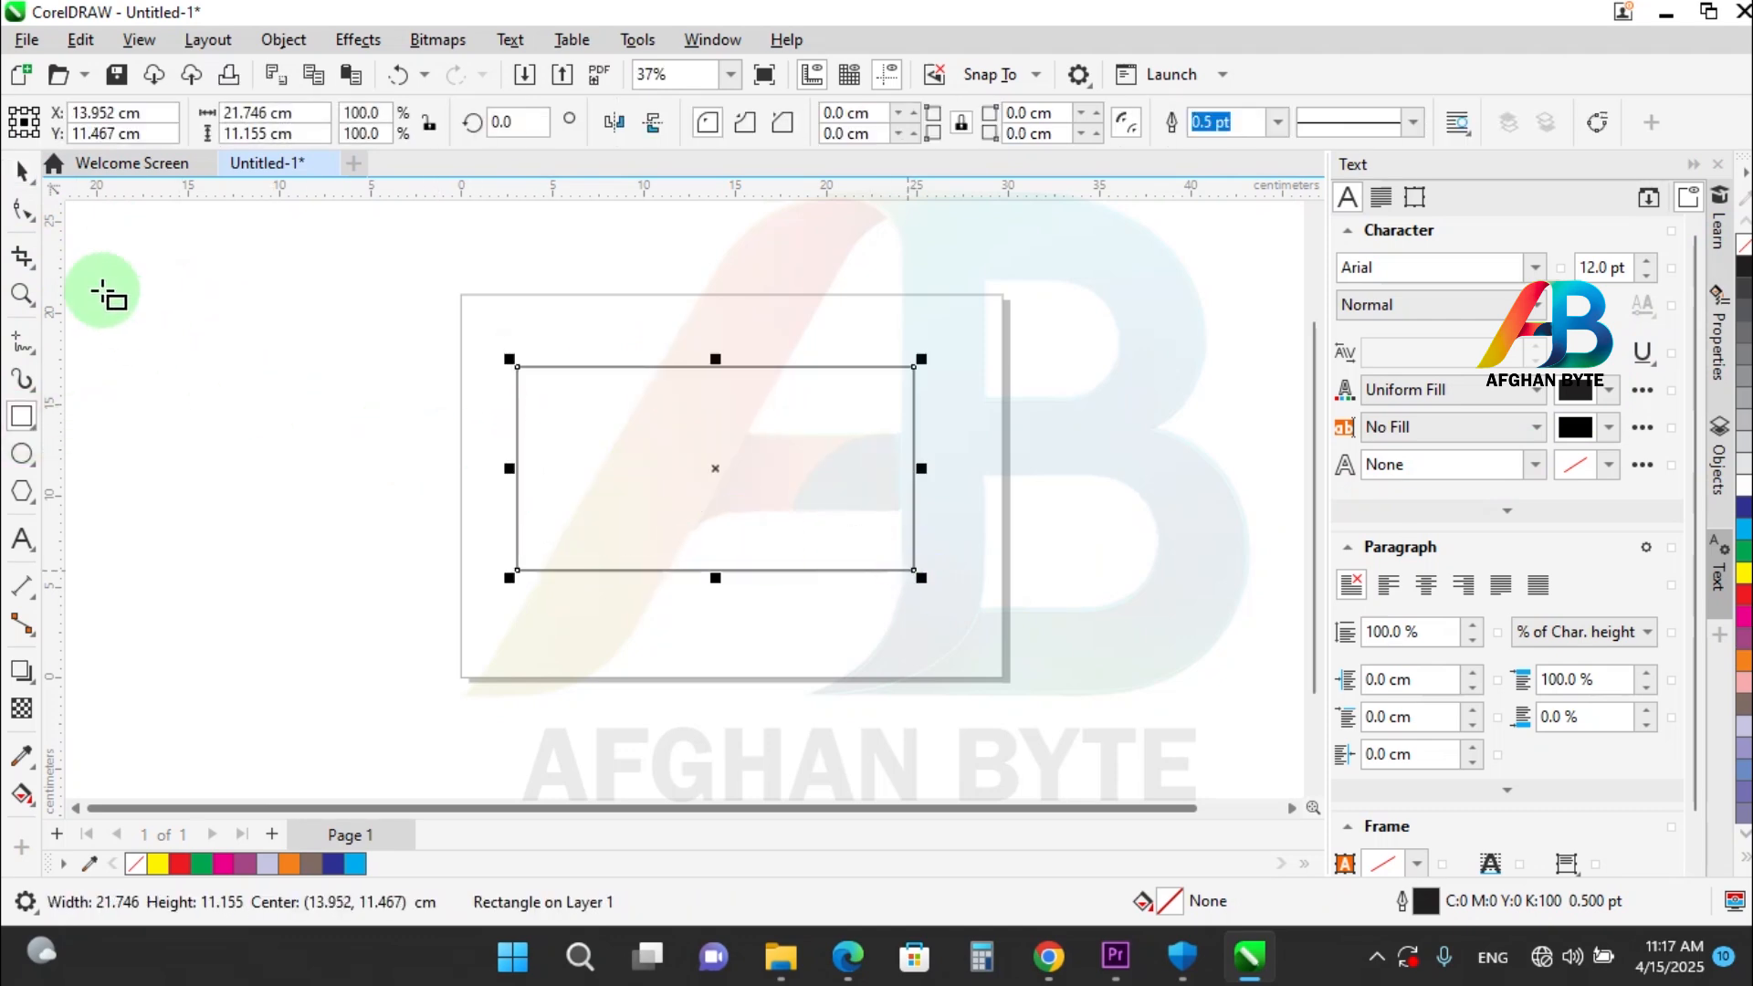
pyautogui.click(23, 170)
pyautogui.click(29, 172)
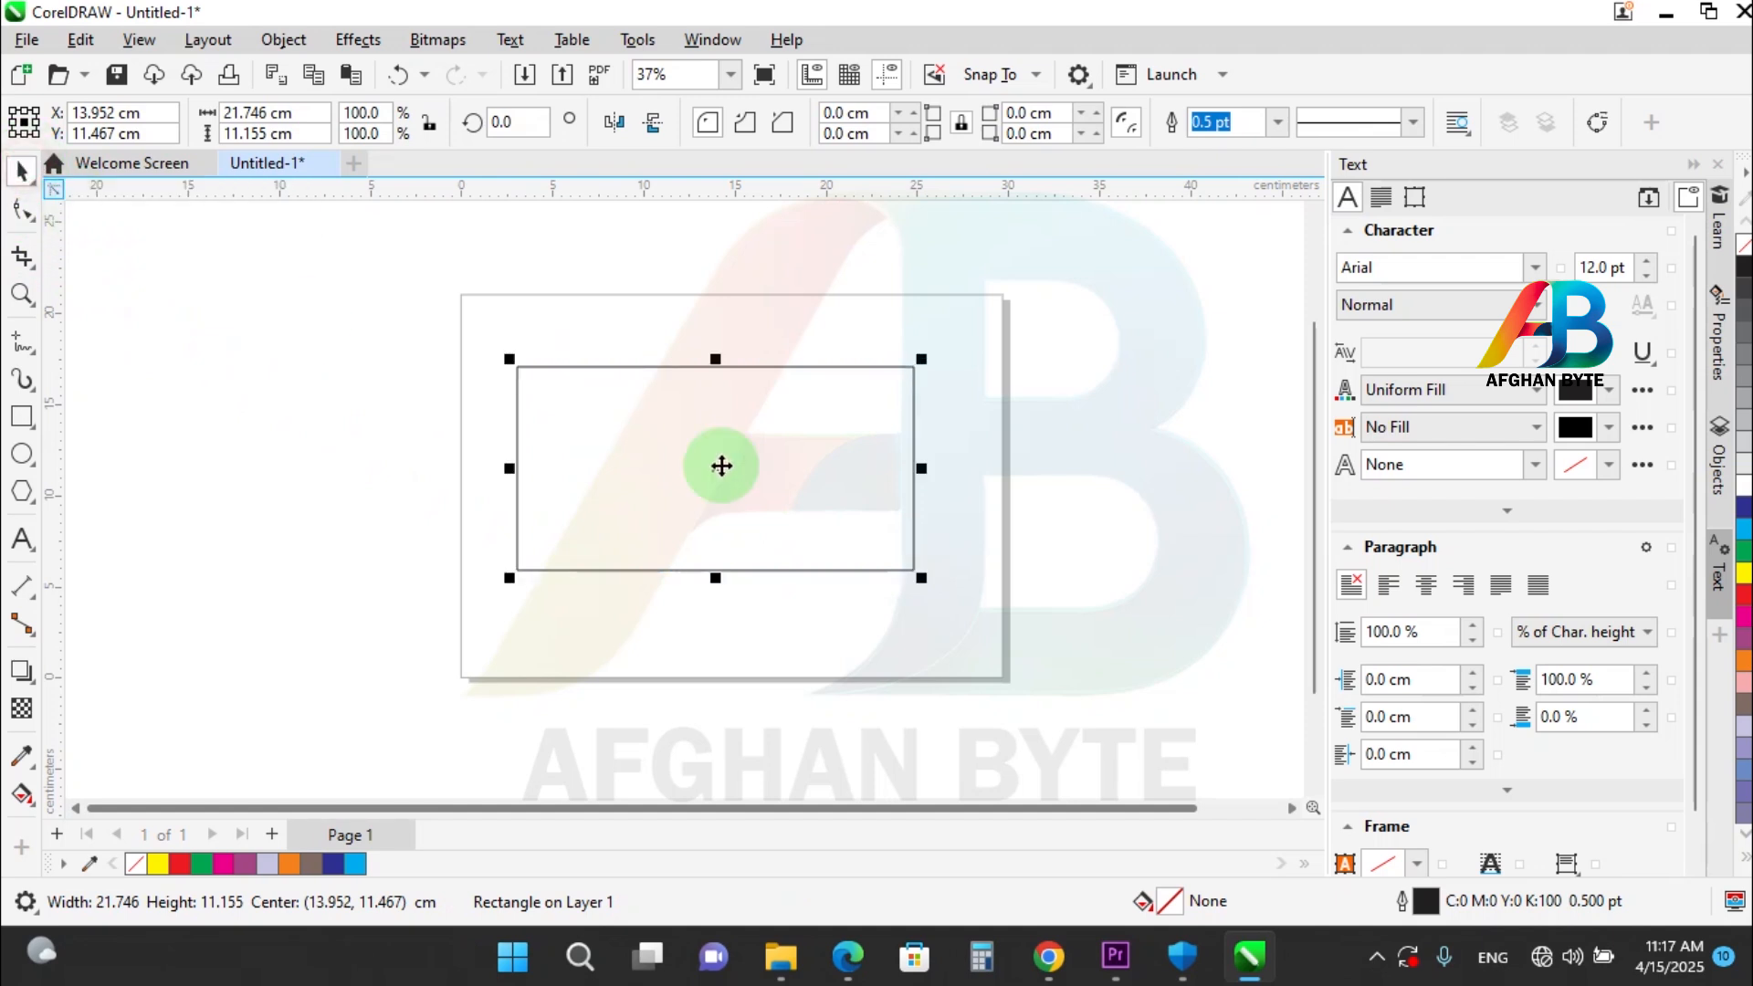
# Skew the rectangle horizontally into a parallelogram about 34.9 cm wide overall and delete it.
pyautogui.click(865, 461)
pyautogui.moveTo(709, 354); pyautogui.dragTo(969, 354)
pyautogui.moveTo(923, 416); pyautogui.dragTo(770, 439)
pyautogui.hotkey('ctrl', 'a')
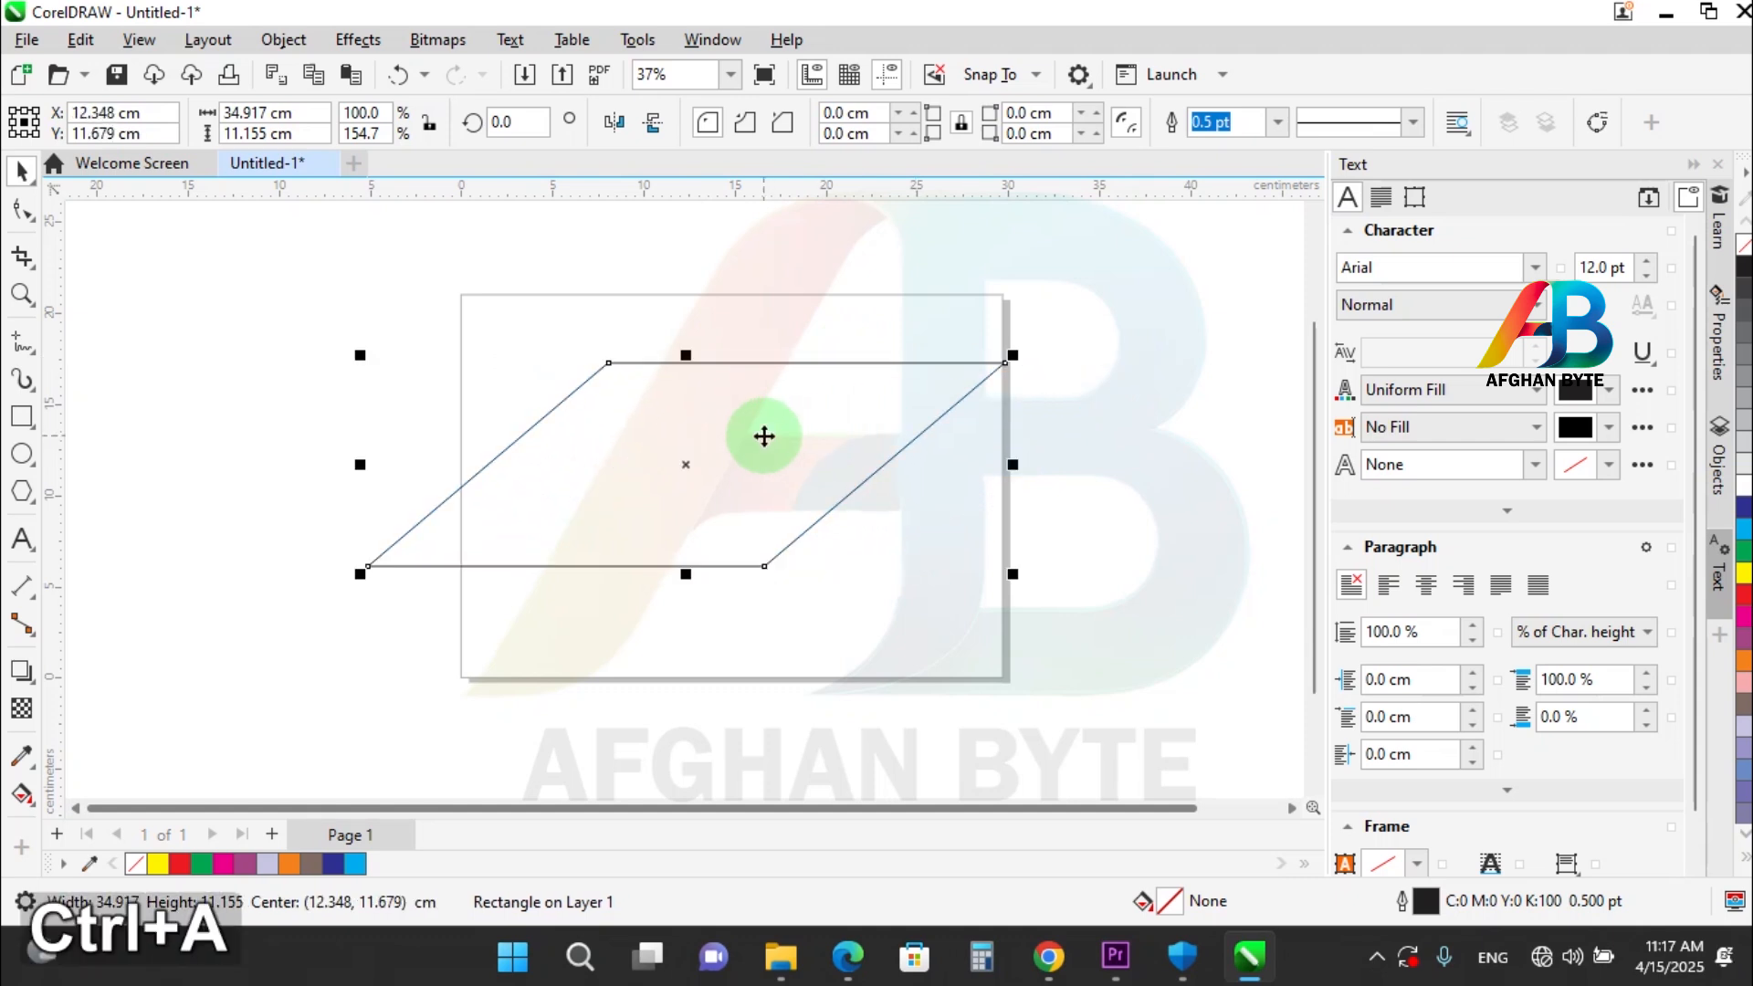
pyautogui.press('Delete')
# Draw an upright rectangle about 4.4 by 12.4 cm near the page's left edge and skew its right side upward by about 32°.
pyautogui.click(19, 420)
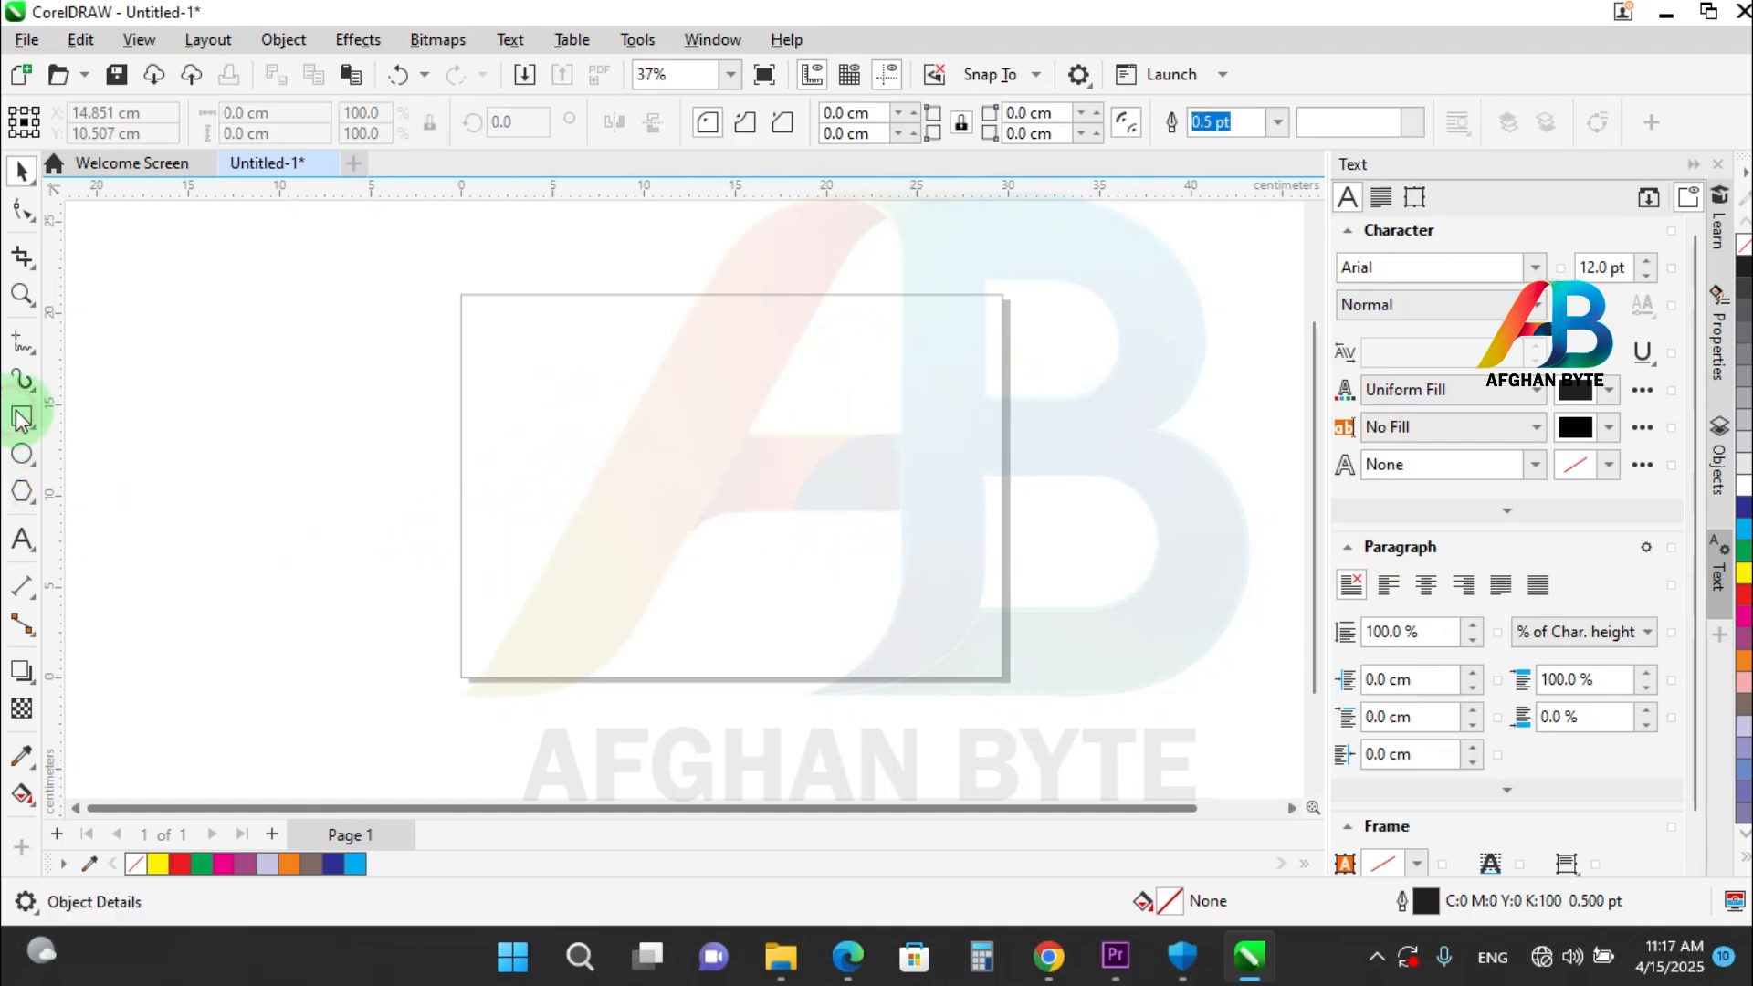
pyautogui.moveTo(499, 370); pyautogui.dragTo(579, 598)
pyautogui.click(20, 173)
pyautogui.click(501, 520)
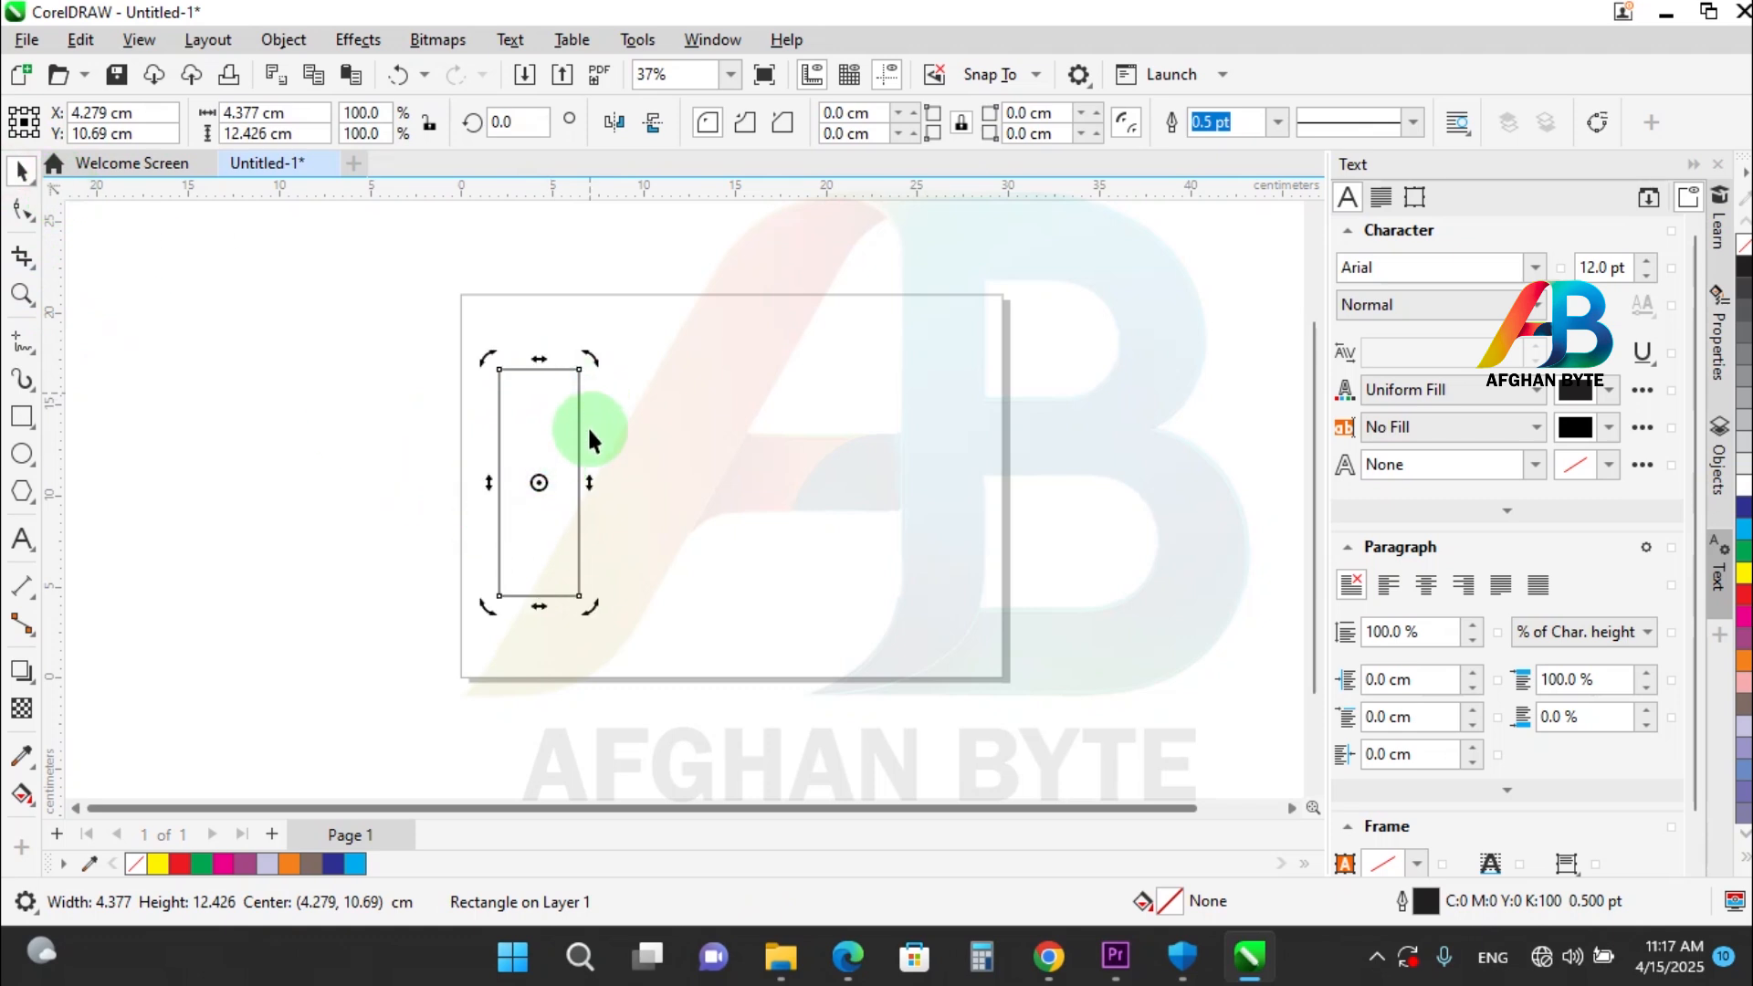
pyautogui.moveTo(595, 491); pyautogui.dragTo(594, 425)
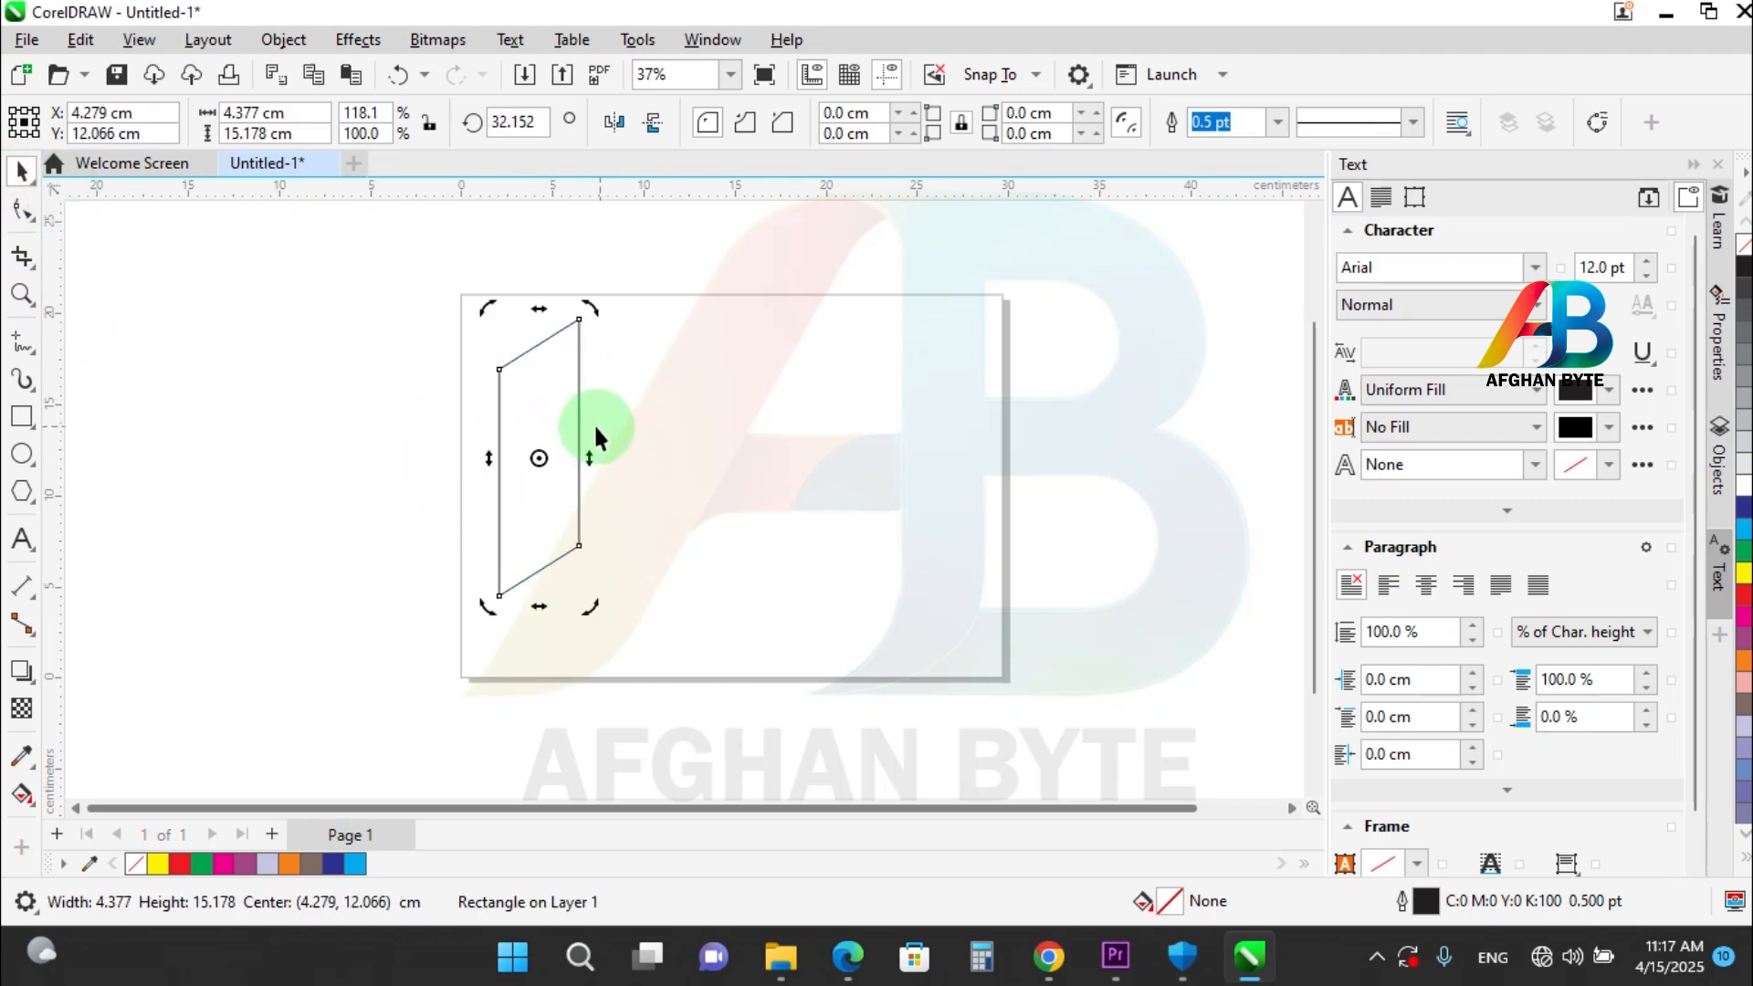
# Place a horizontally mirrored copy against the skewed panel's right edge and repeat it four more times to form a folded strip.
pyautogui.click(490, 461)
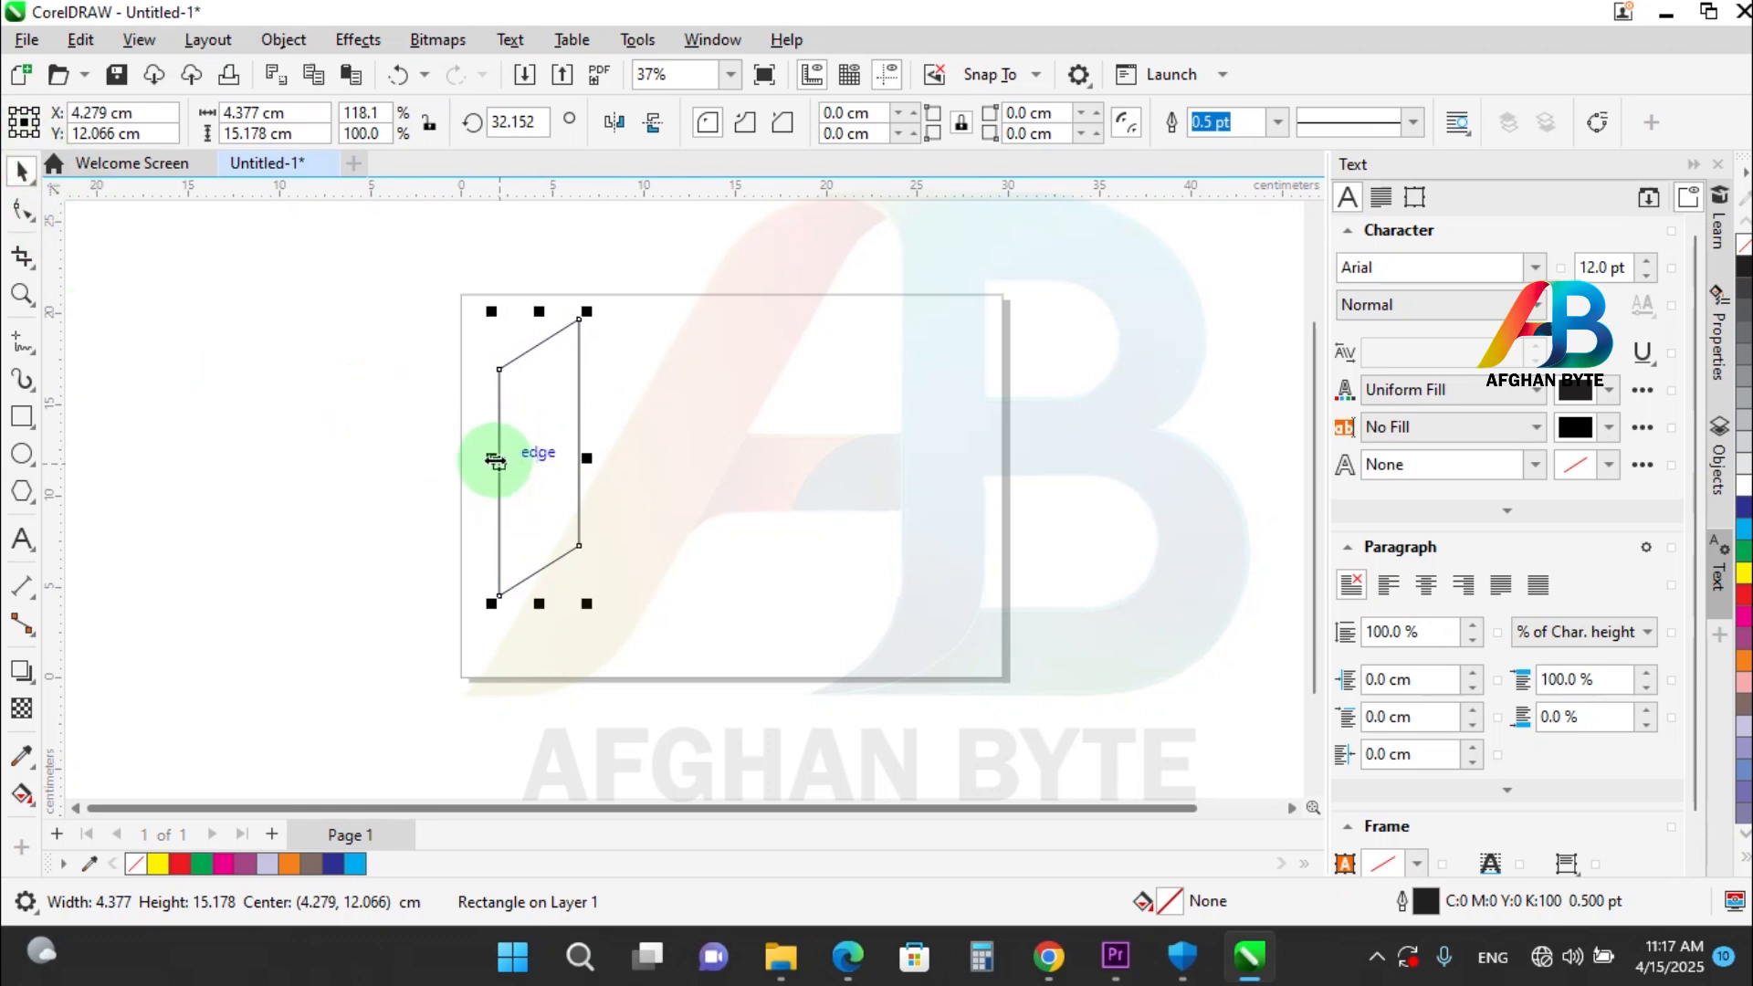
pyautogui.moveTo(494, 462); pyautogui.dragTo(618, 430)
pyautogui.press('ctrl')
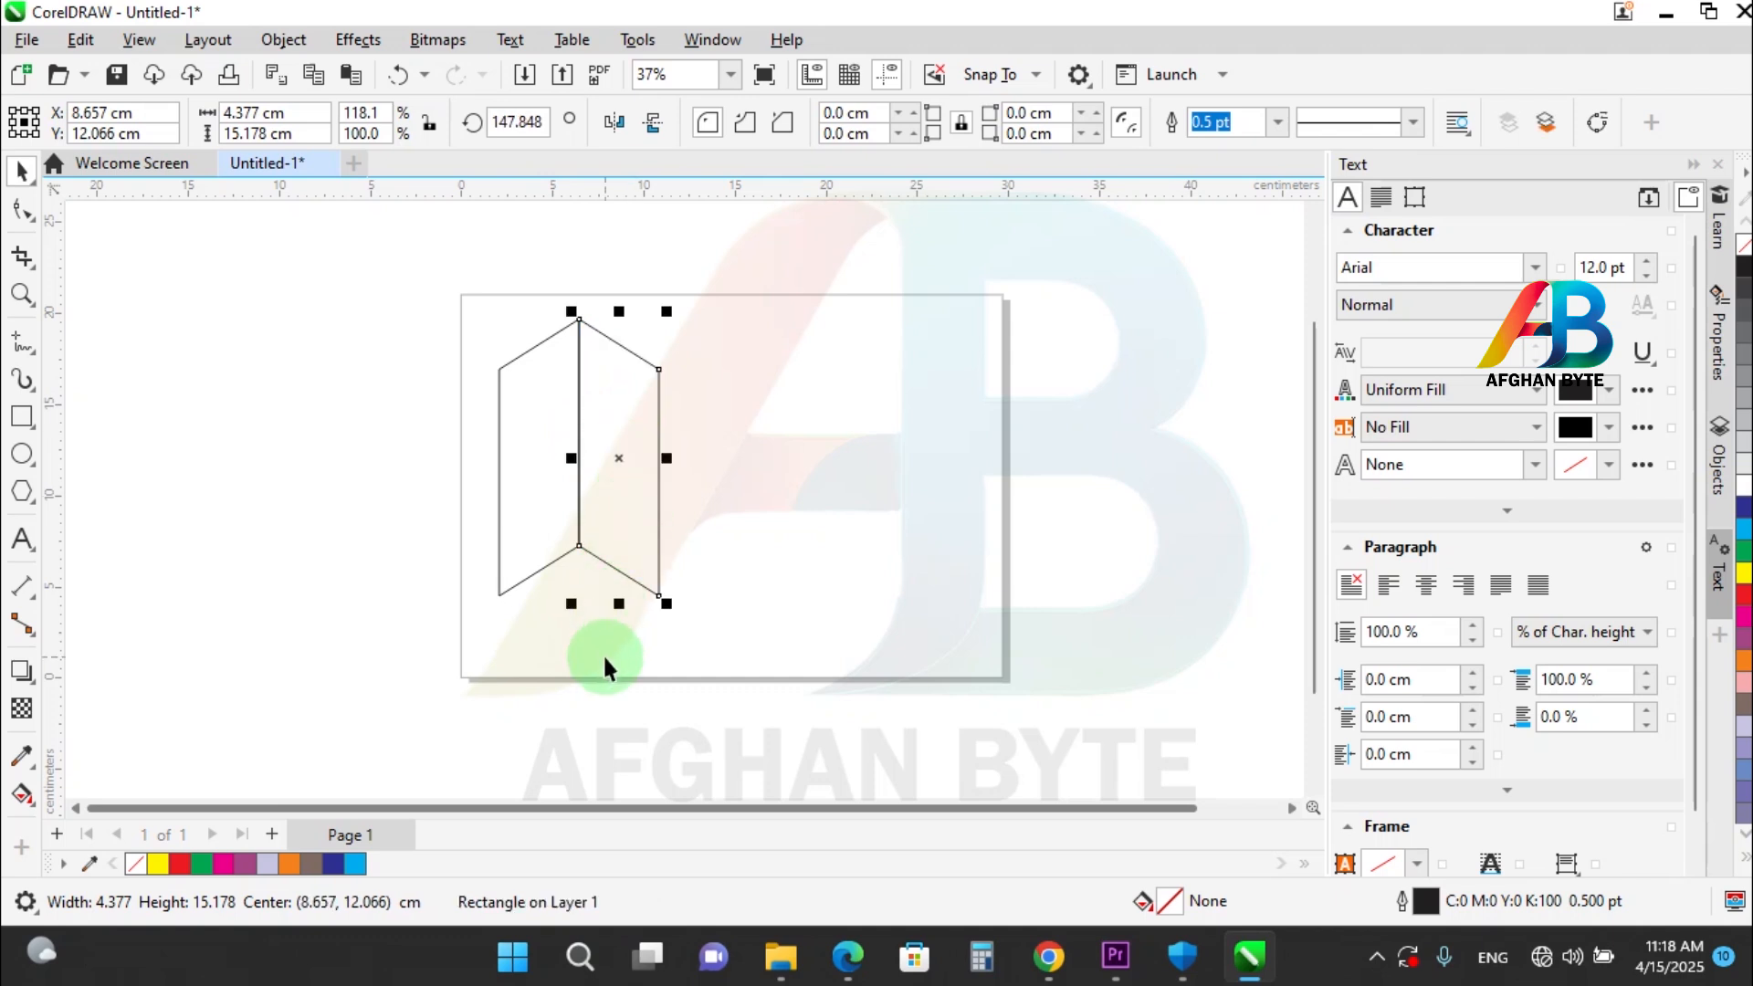
pyautogui.press('ctrl')
pyautogui.hotkey('ctrl', 'r')
pyautogui.hotkey('ctrl', 'r')
pyautogui.hotkey('ctrl', 'r')
pyautogui.hotkey('ctrl', 'r')
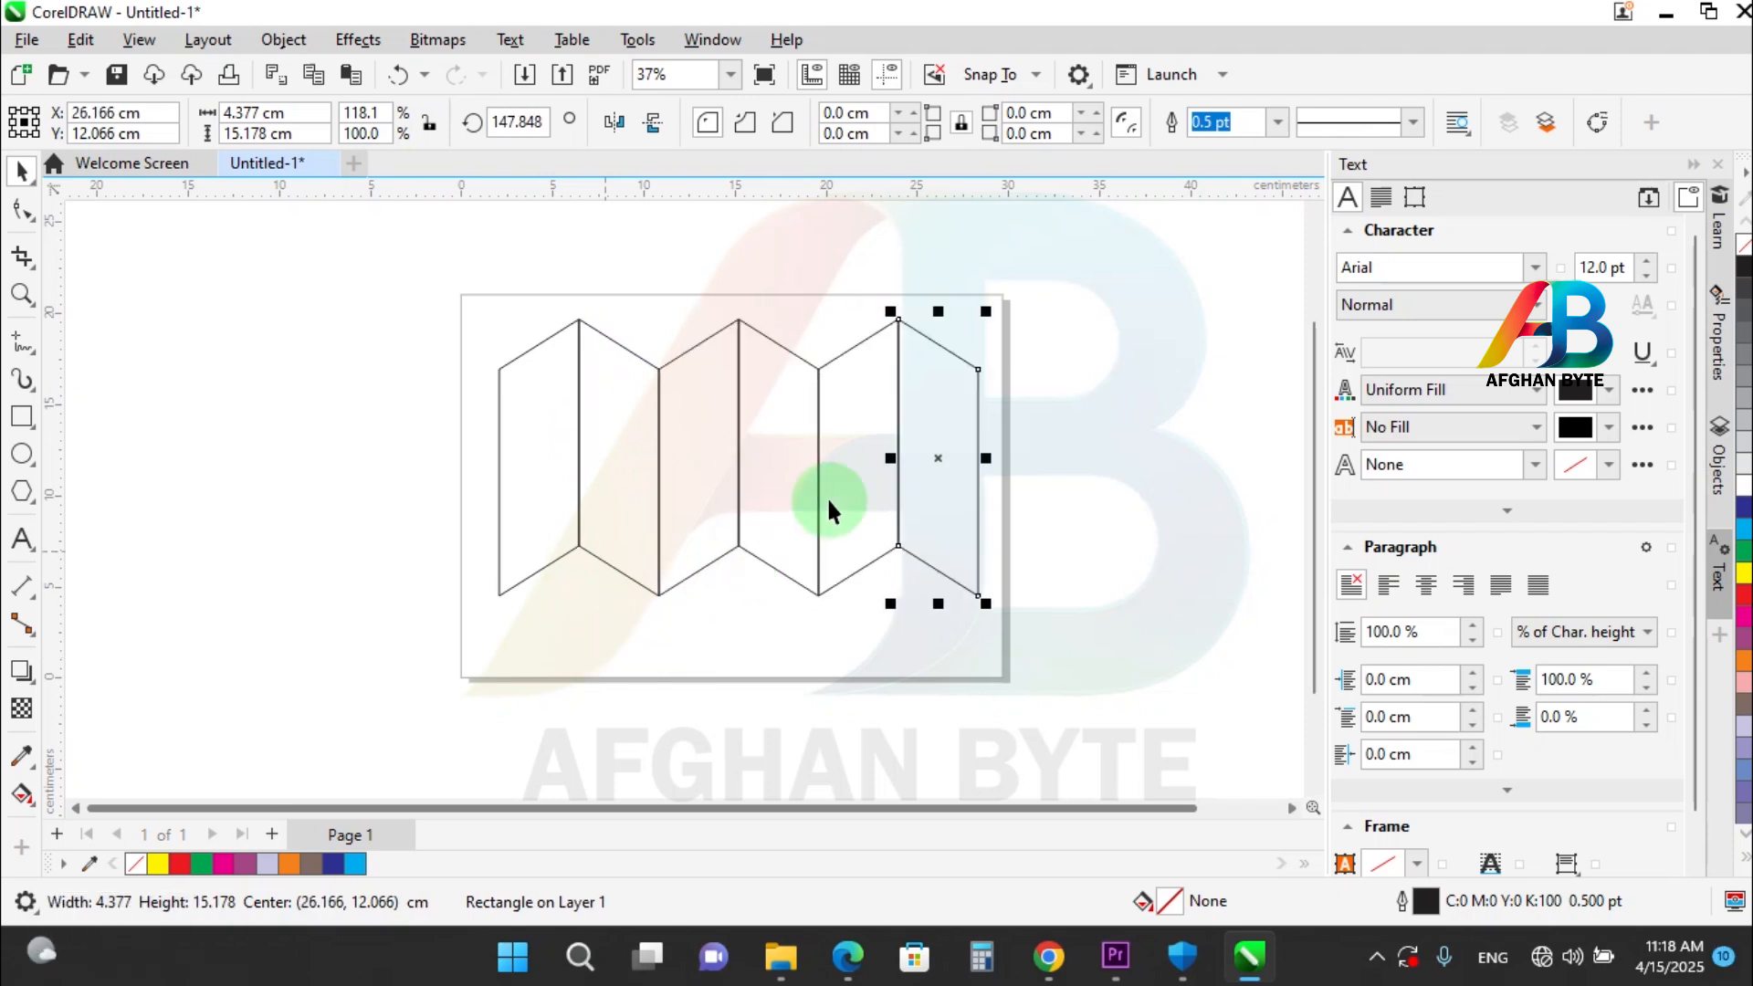
# Fill the second, fourth and sixth panels of the folded strip with red and the other three panels with magenta.
pyautogui.click(940, 429)
pyautogui.click(946, 419)
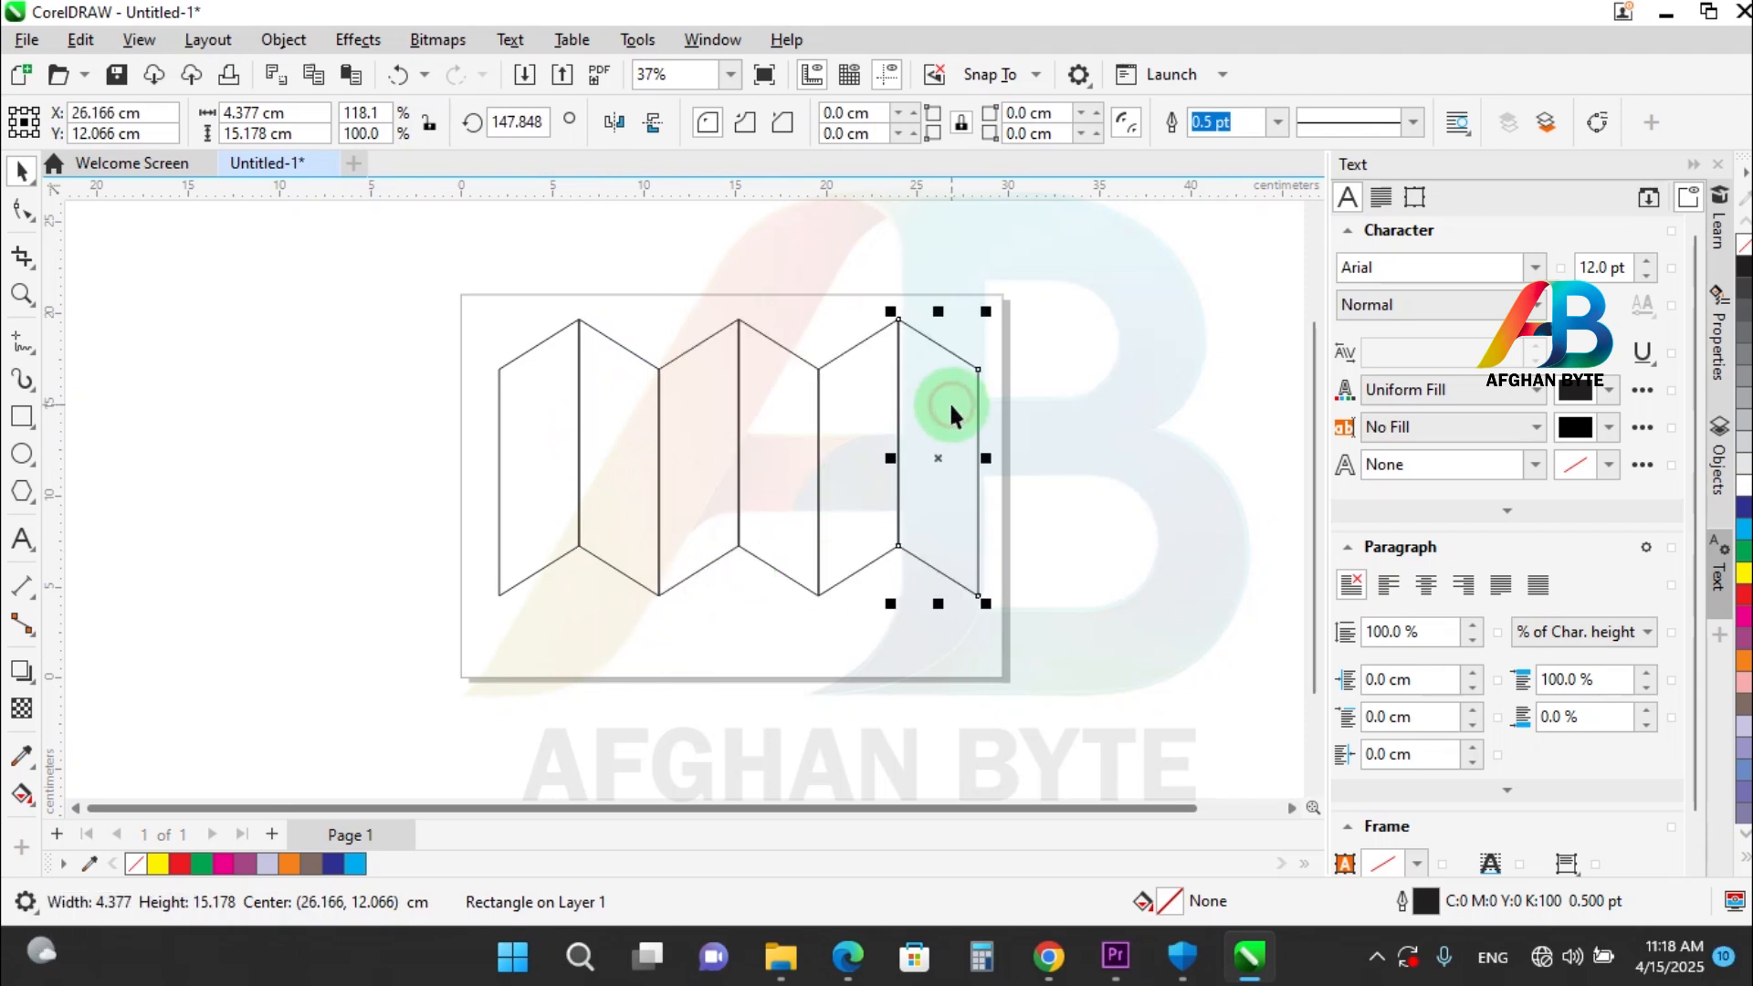
pyautogui.keyDown('shift'); pyautogui.click(786, 431); pyautogui.keyUp('shift')
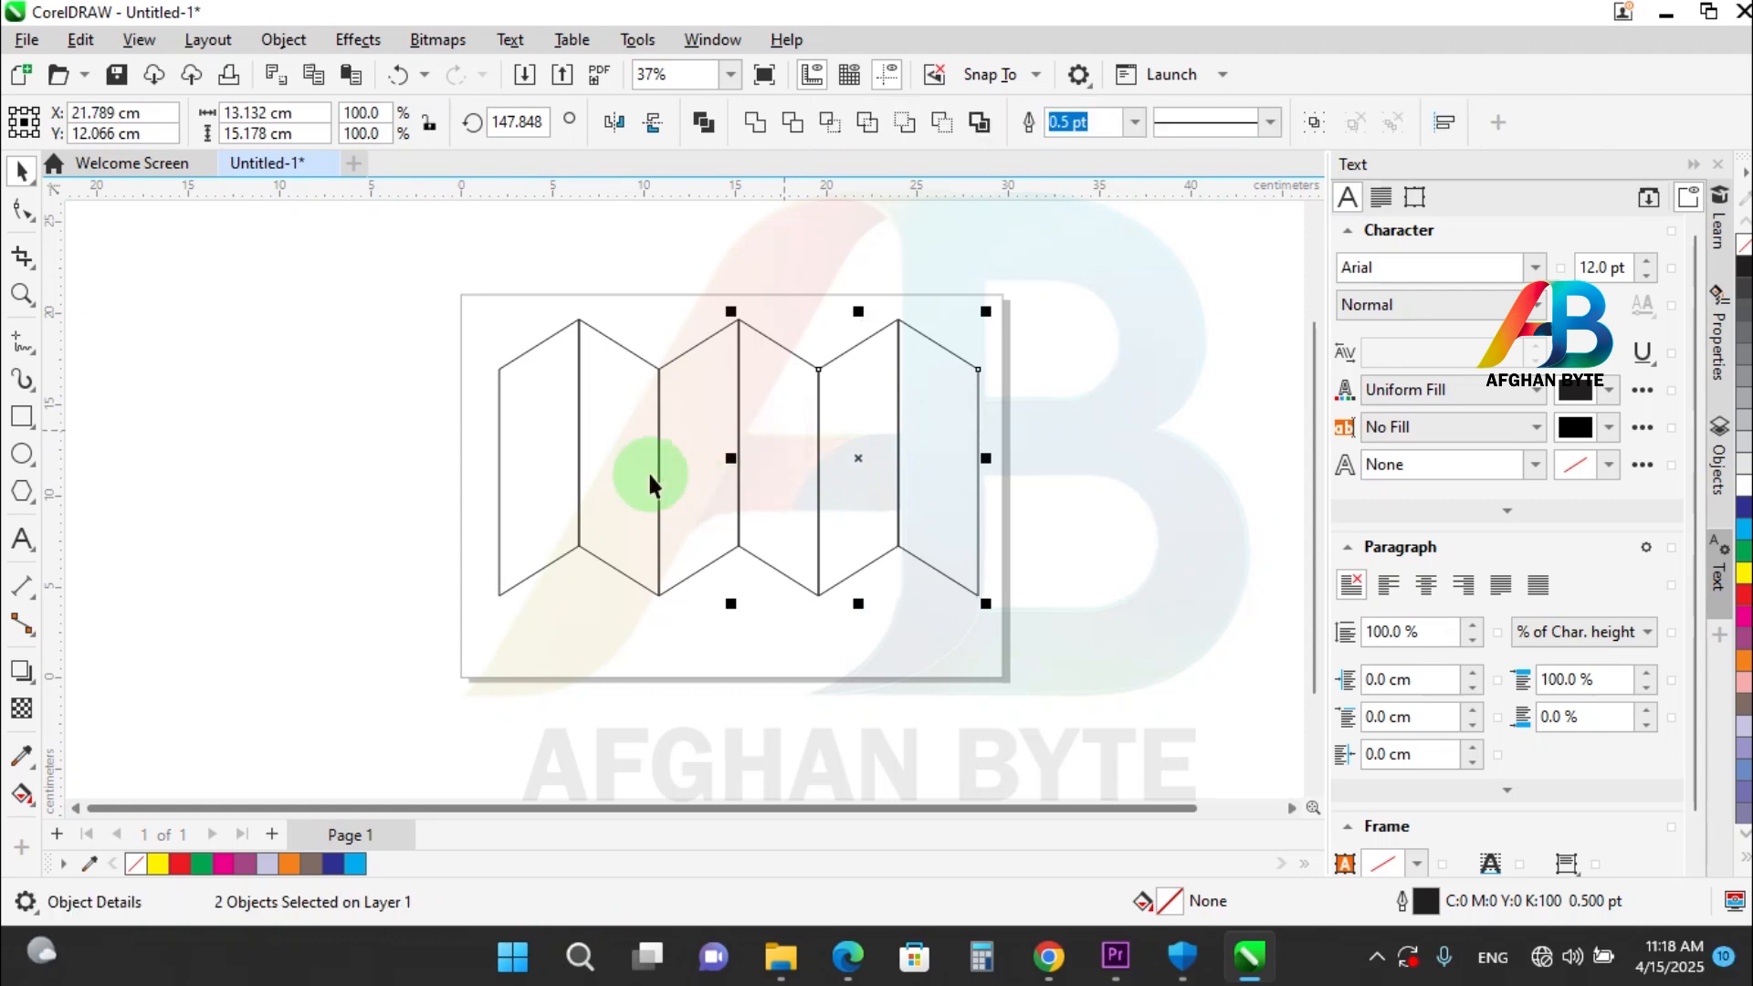
pyautogui.keyDown('shift'); pyautogui.click(626, 442); pyautogui.keyUp('shift')
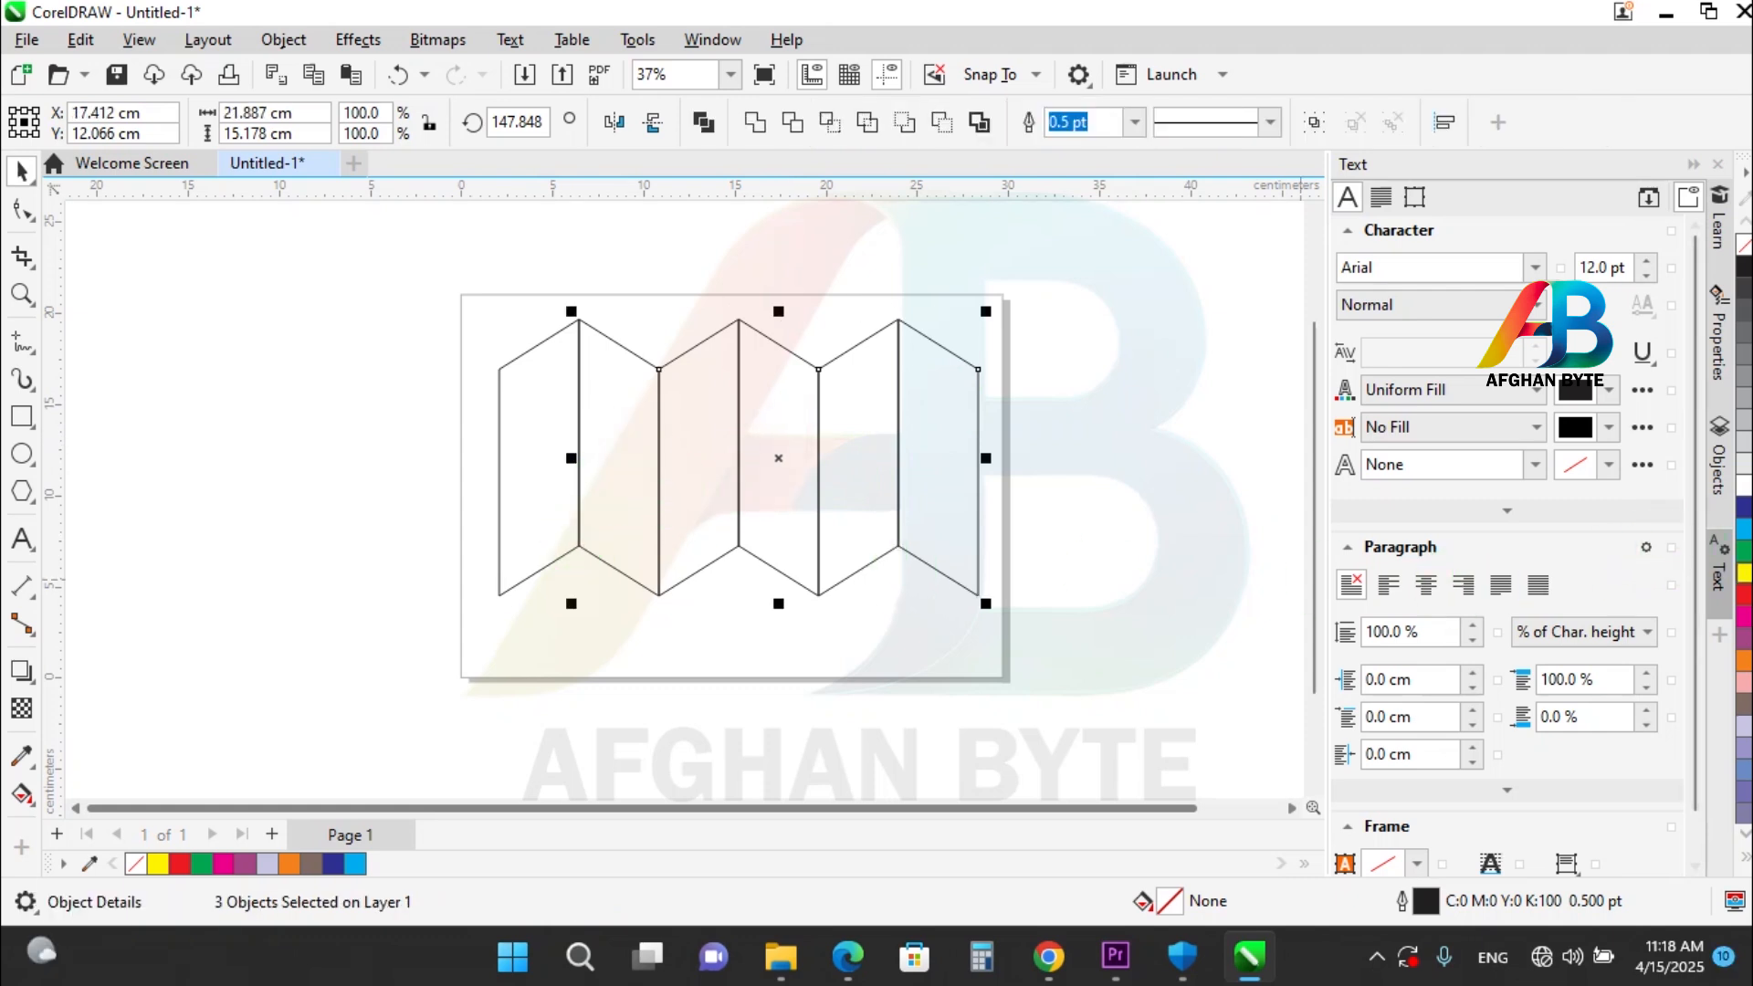
pyautogui.click(1744, 594)
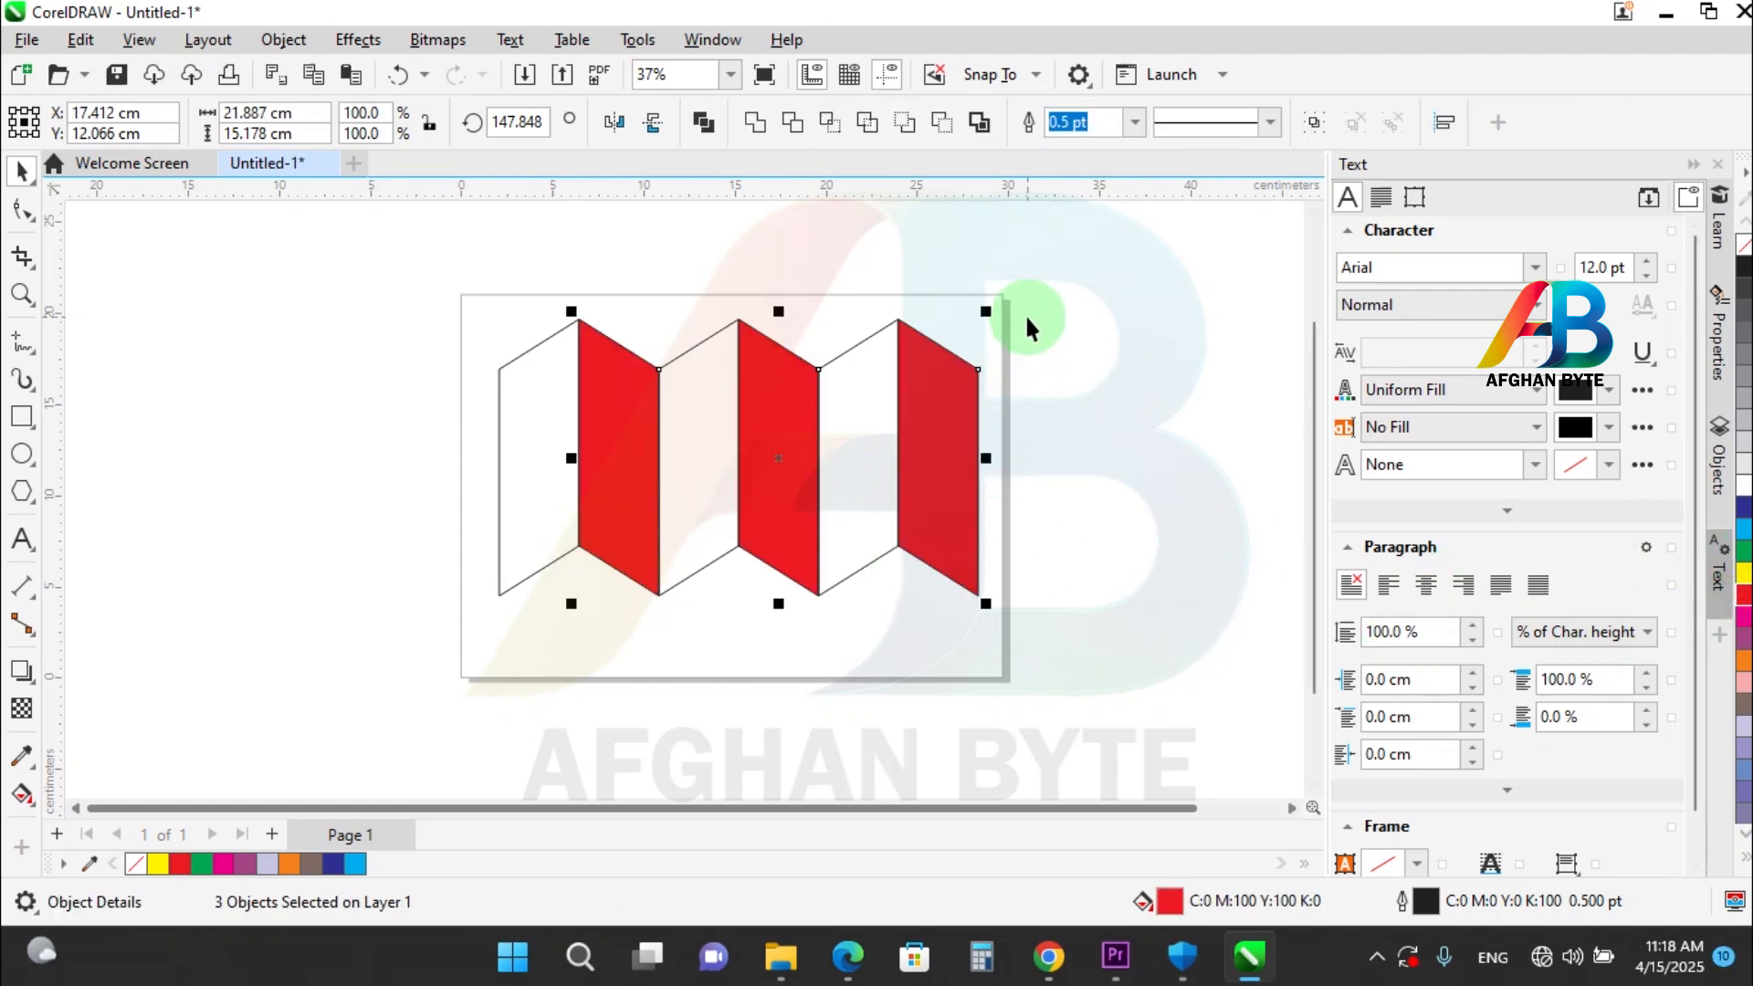
pyautogui.moveTo(1058, 294); pyautogui.dragTo(429, 669)
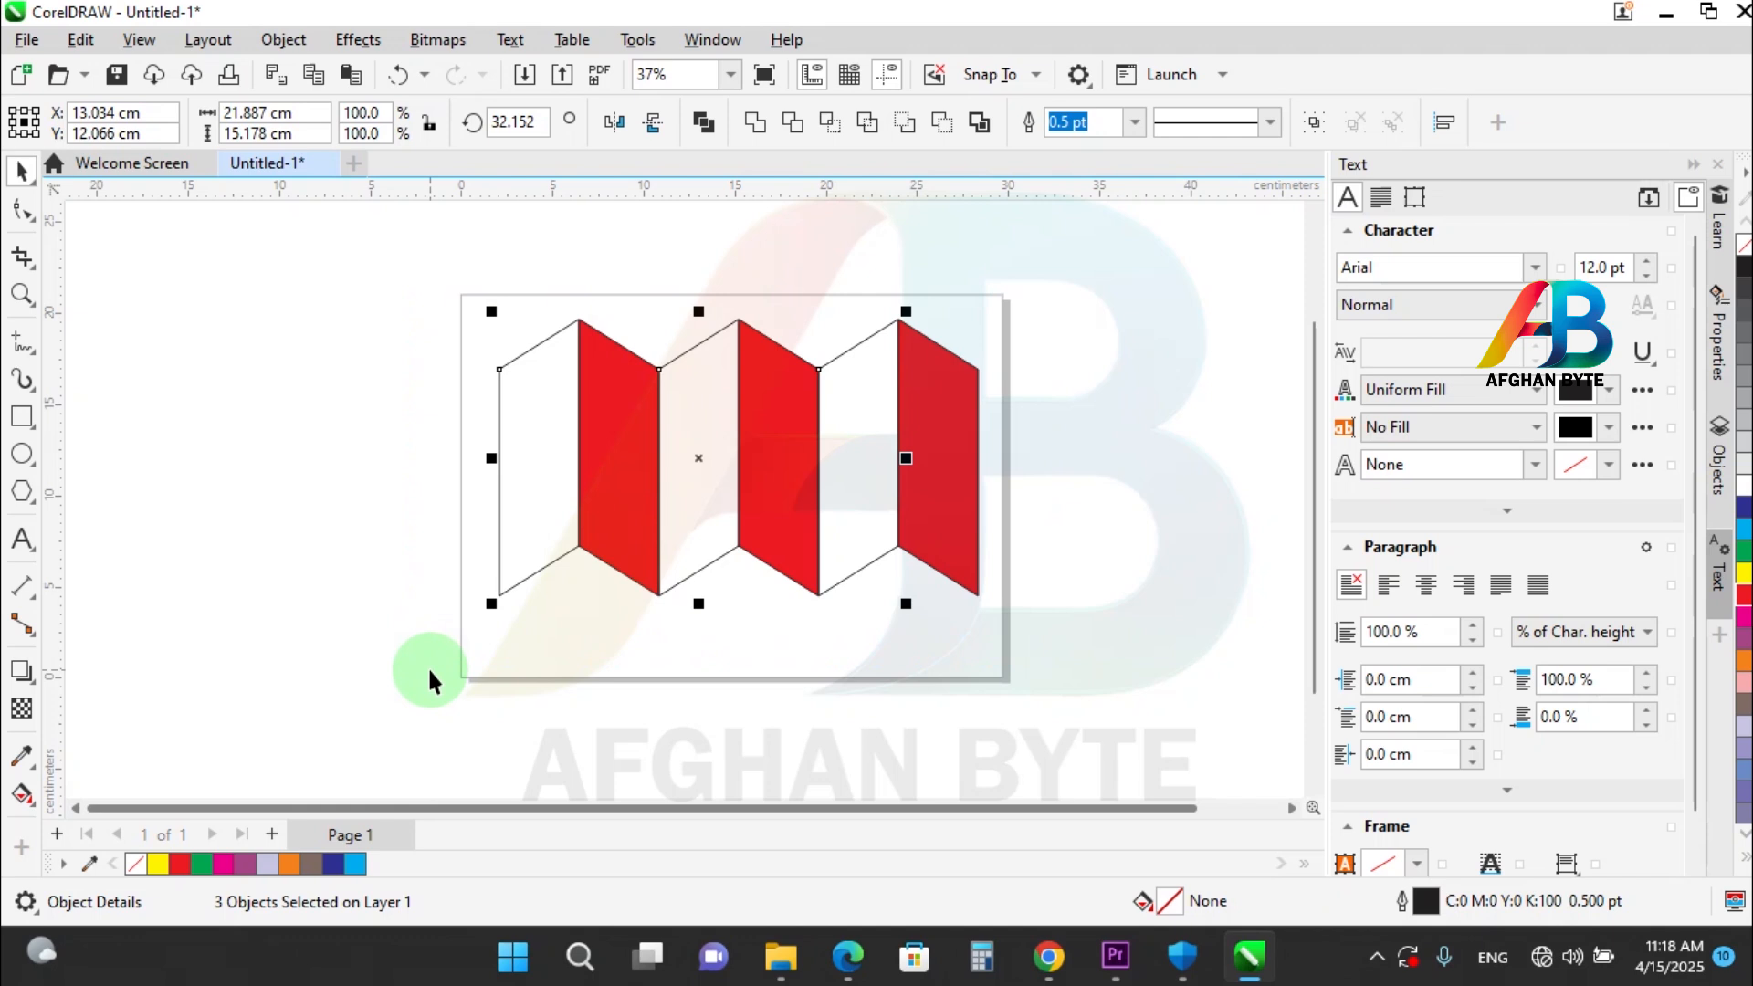
pyautogui.click(1745, 623)
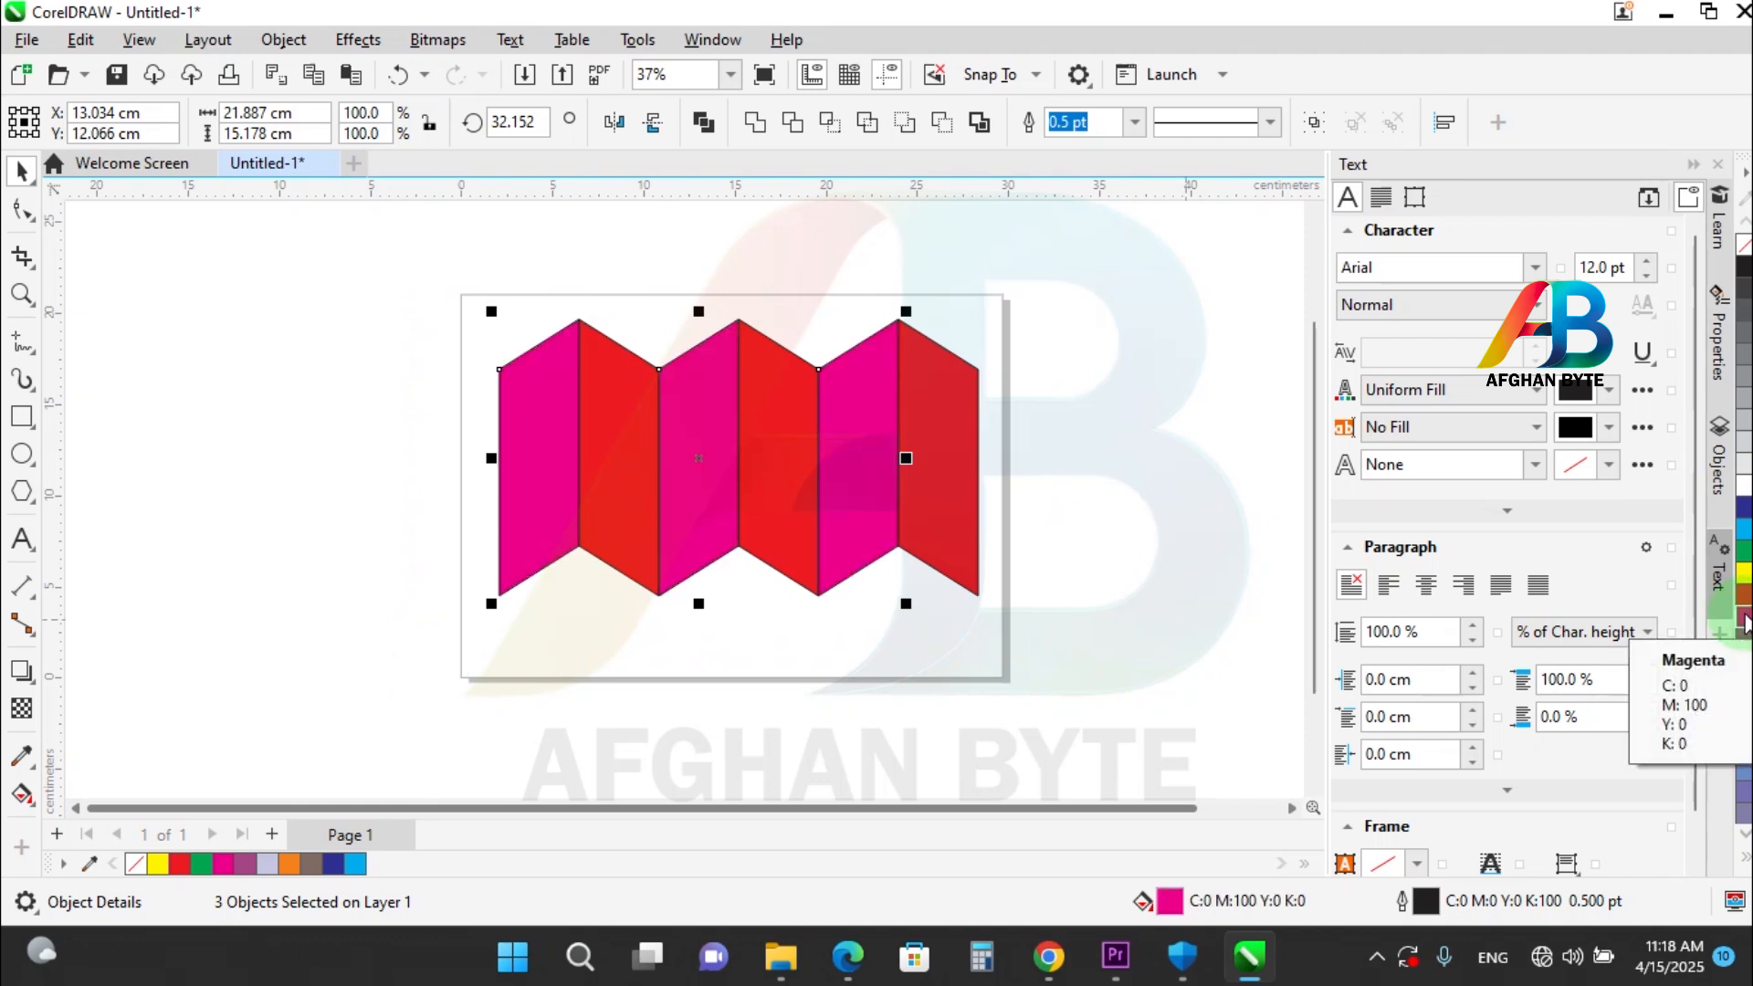